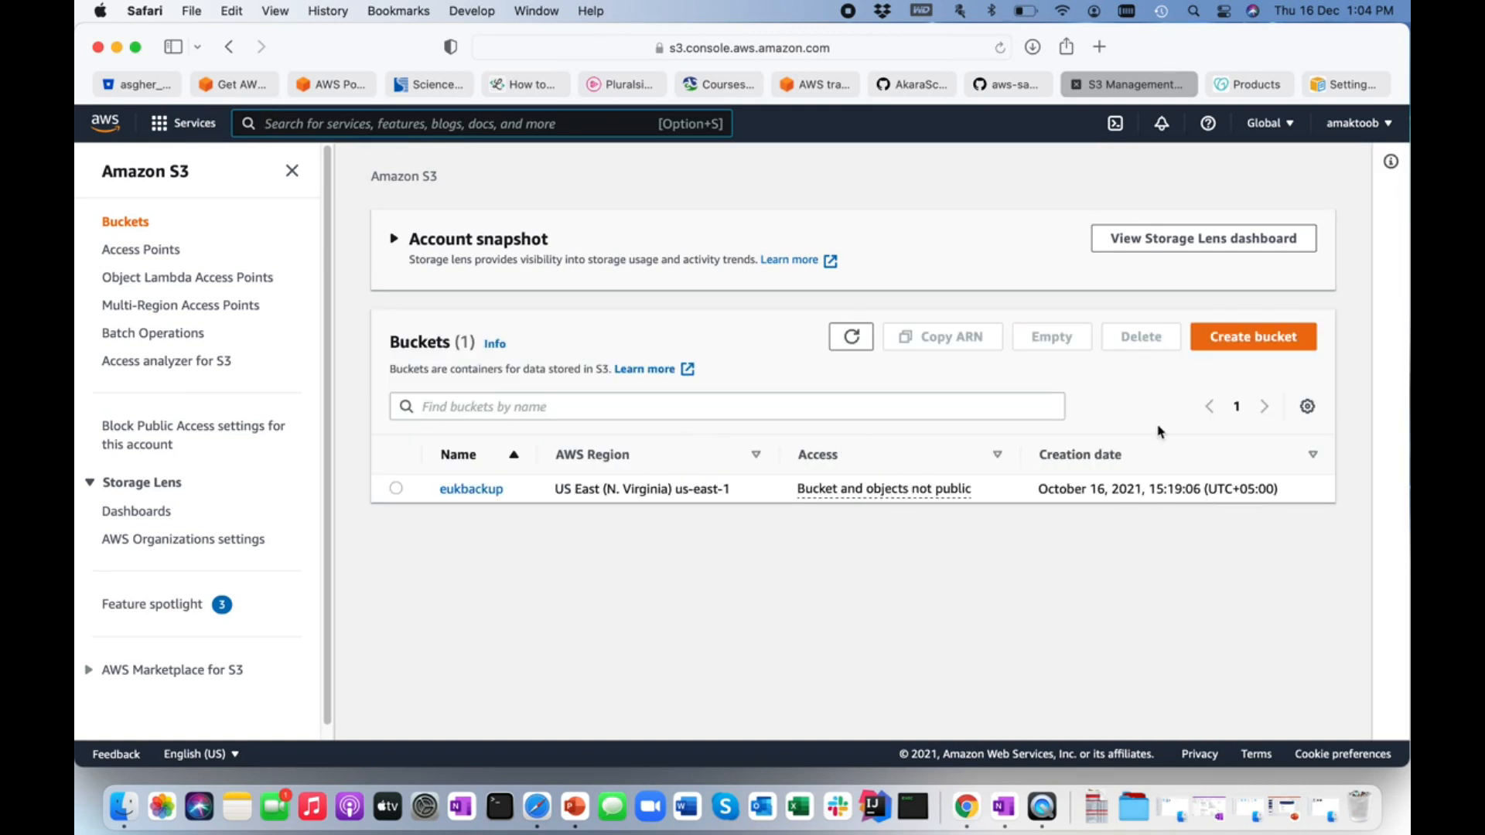
# Start creating a new S3 bucket and name it maktoobtech.com.
pyautogui.click(1235, 340)
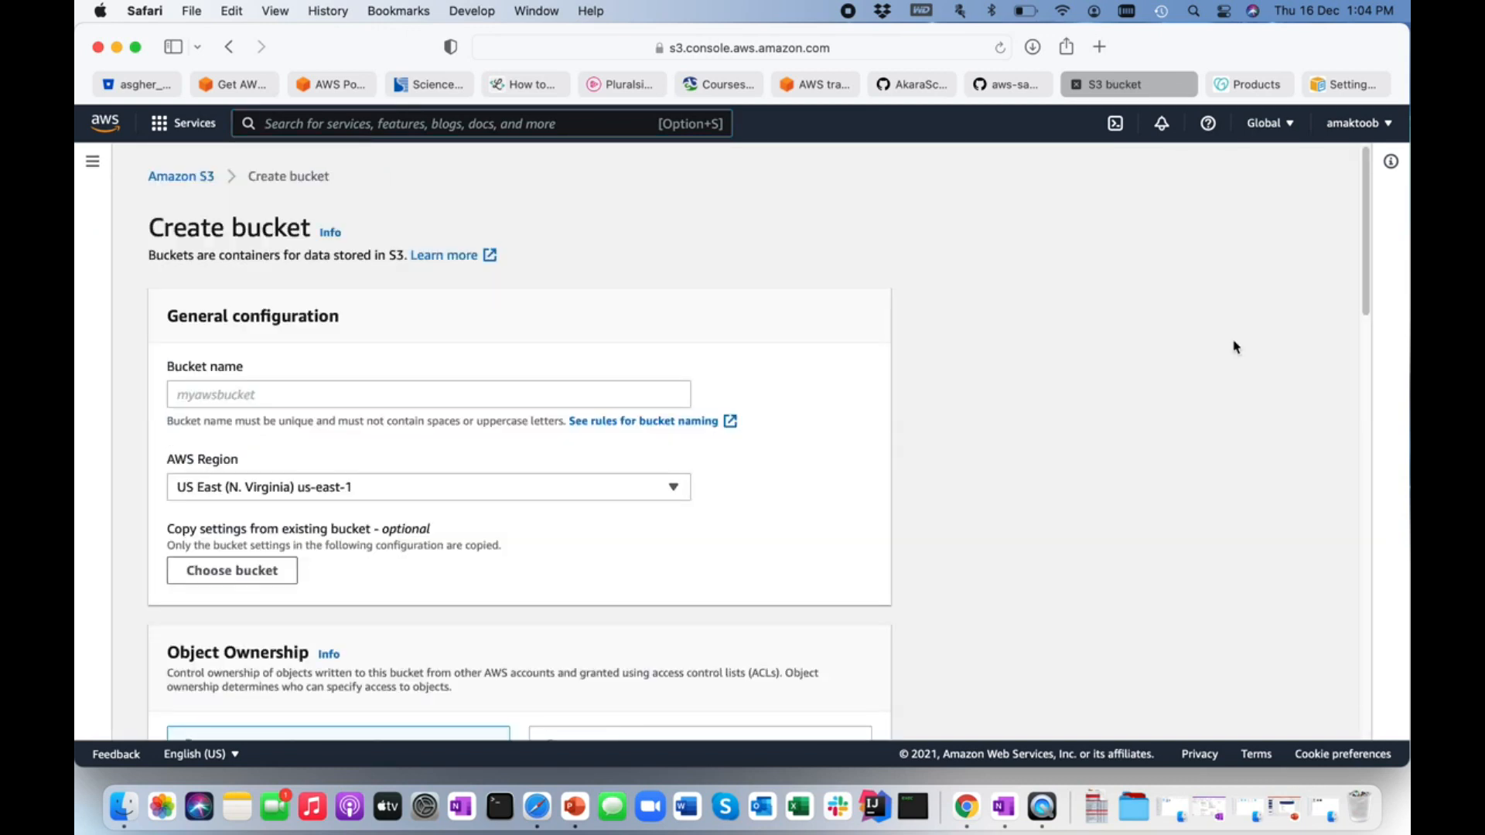
pyautogui.click(218, 395)
pyautogui.write('maktoobb')
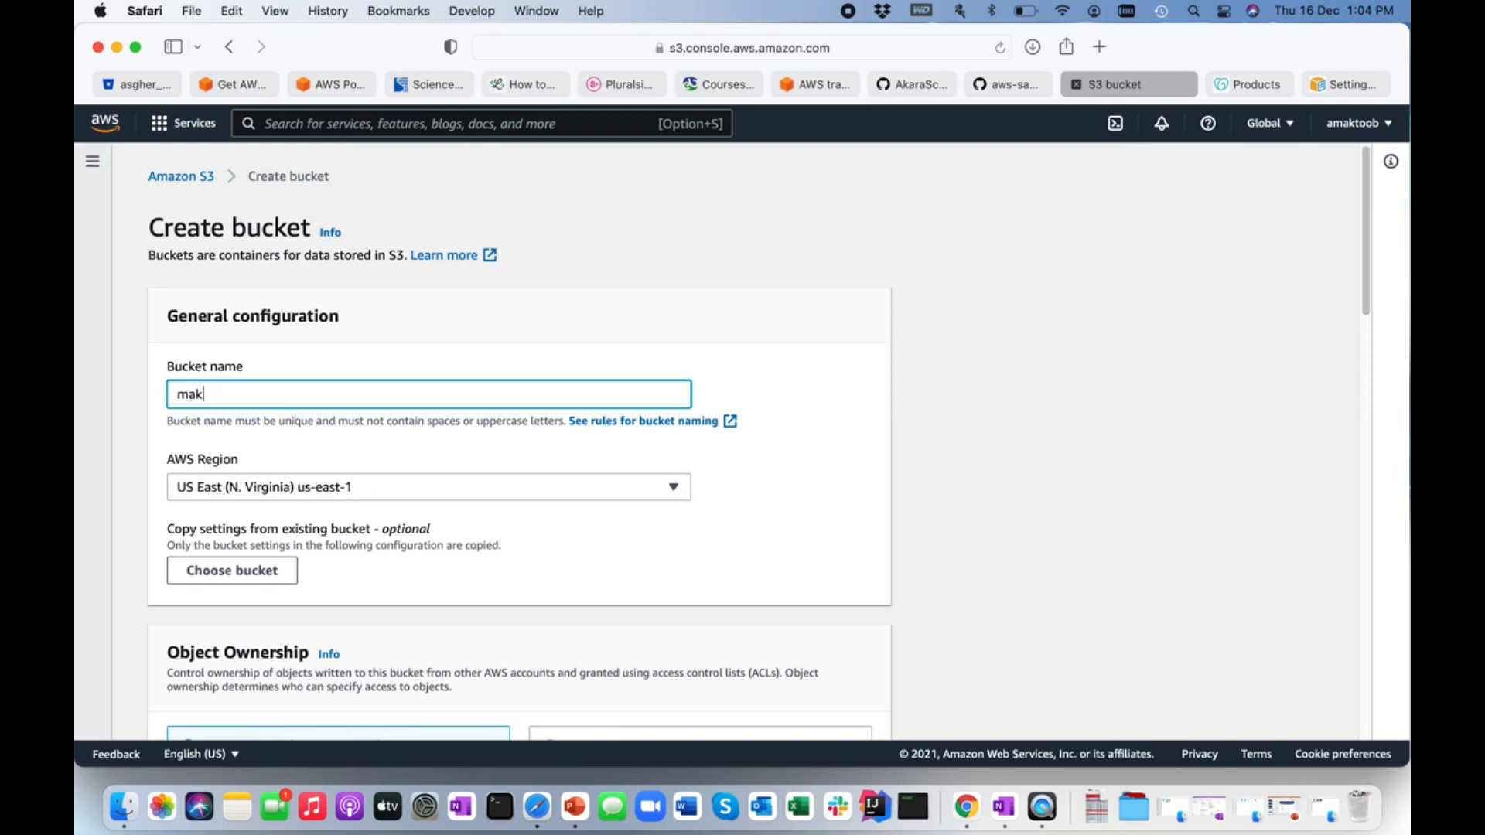
pyautogui.press('BackSpace')
pyautogui.write('teach')
pyautogui.press('BackSpace')
pyautogui.press('BackSpace')
pyautogui.press('BackSpace')
pyautogui.write('ch.comn')
pyautogui.press('BackSpace')
pyautogui.press('BackSpace')
pyautogui.write('m')
pyautogui.click(126, 450)
# Turn off Block all public access for the new bucket and acknowledge that its objects might become public.
pyautogui.scroll(-1, 126, 450)
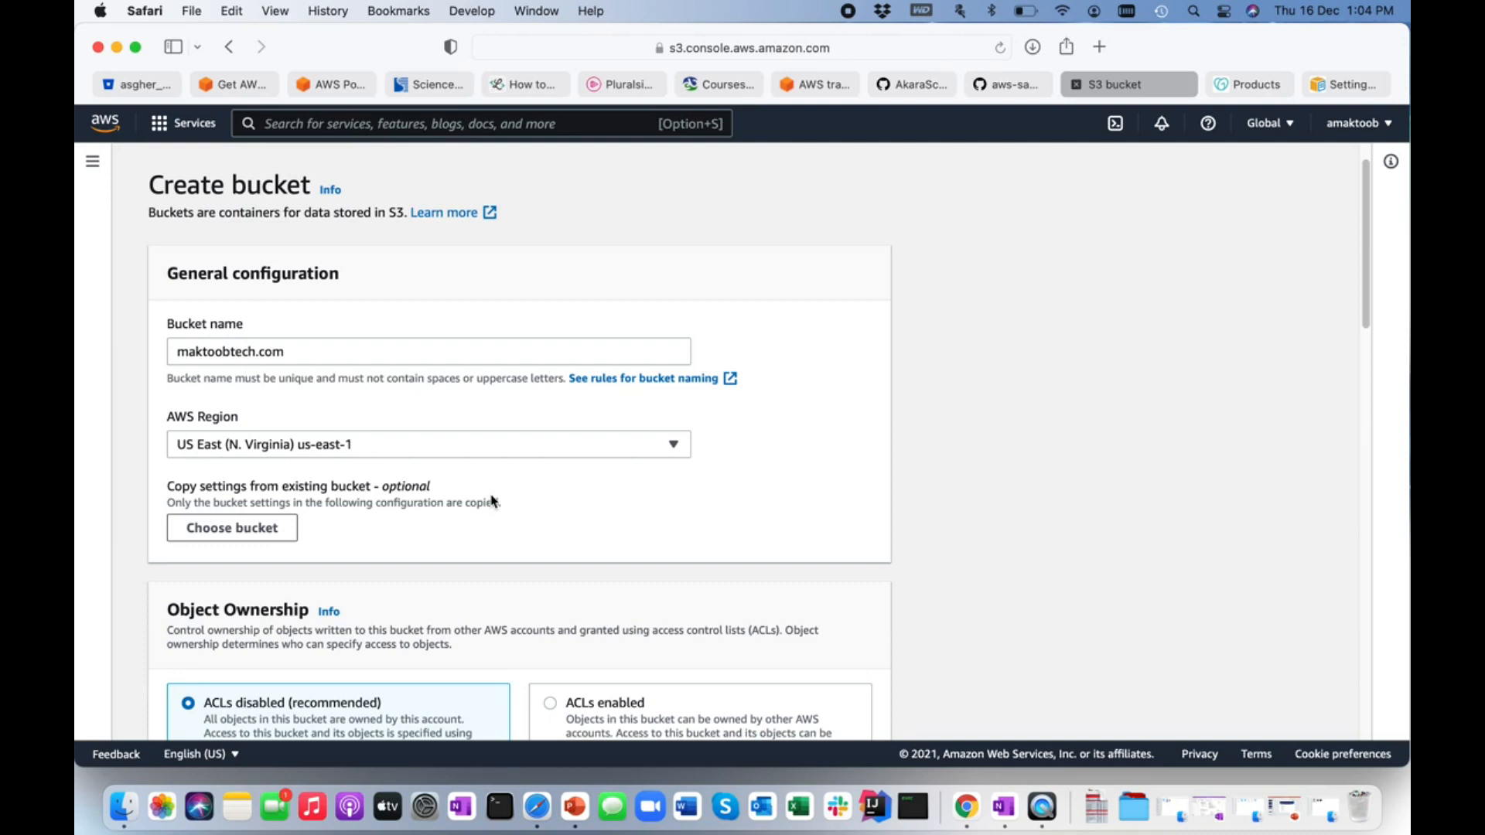
pyautogui.scroll(-10, 492, 501)
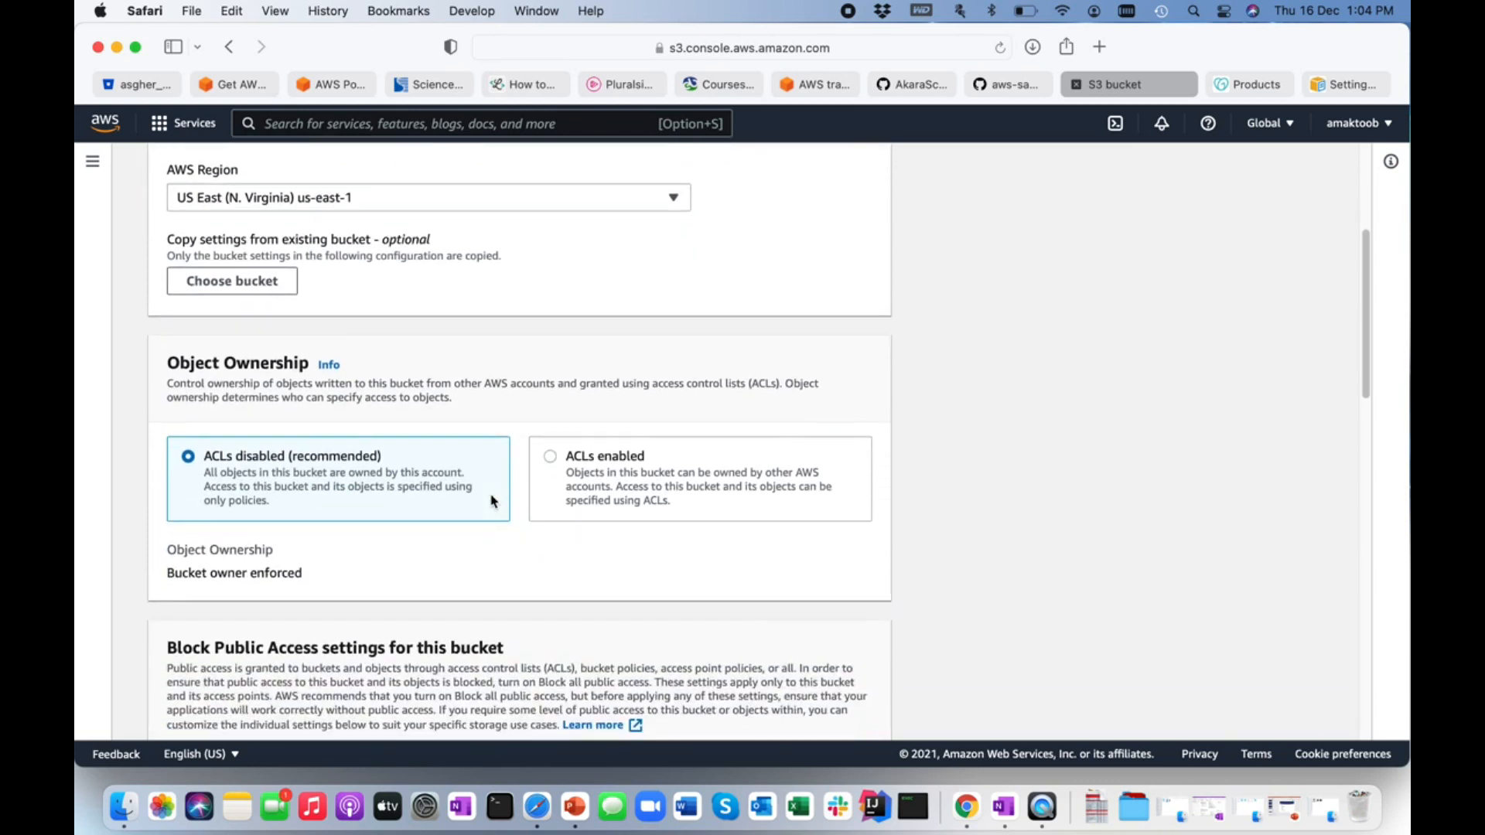
pyautogui.scroll(-1, 491, 501)
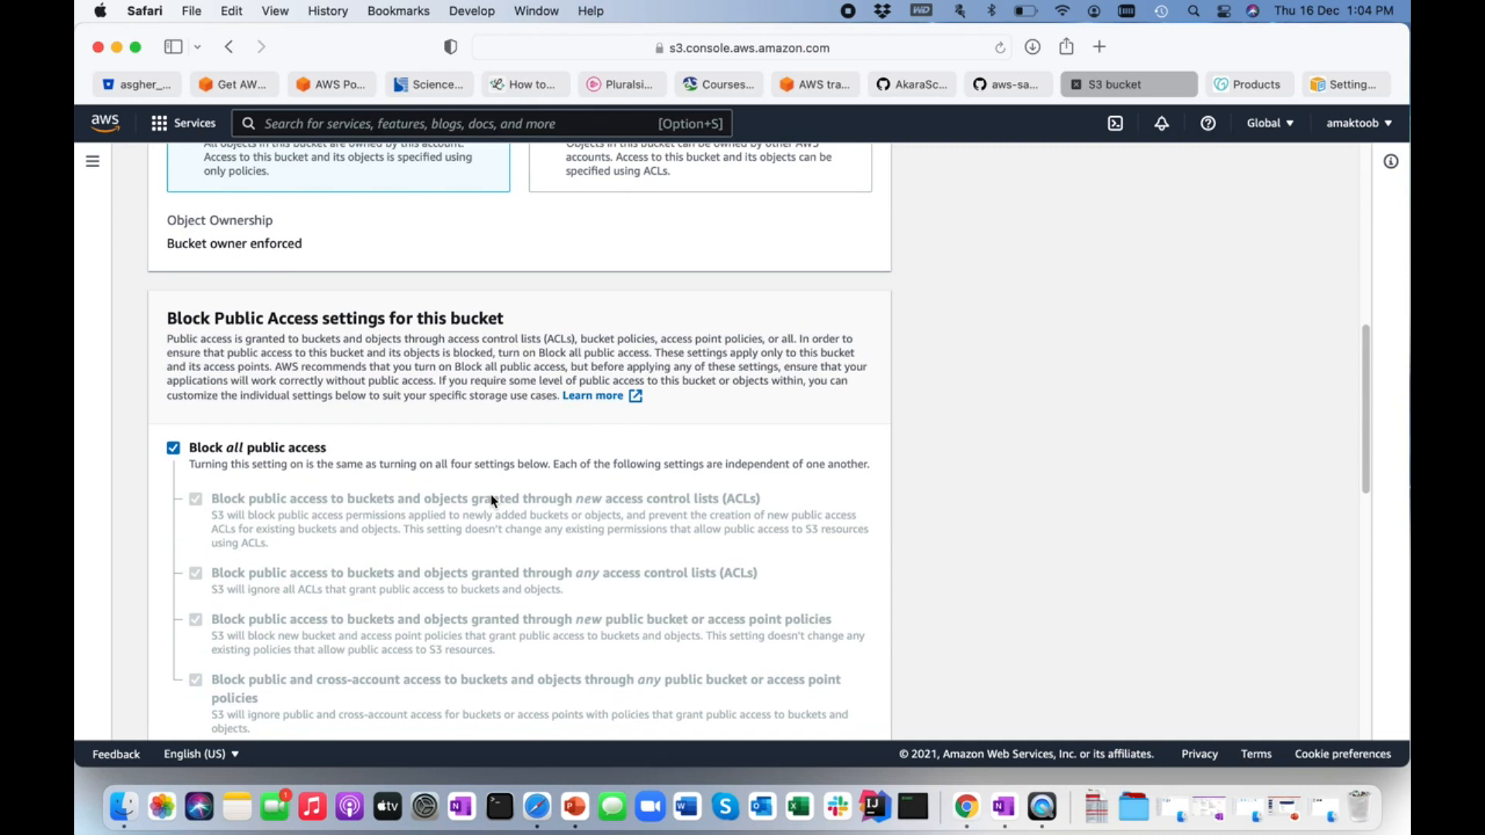
pyautogui.scroll(-3, 492, 502)
pyautogui.click(173, 285)
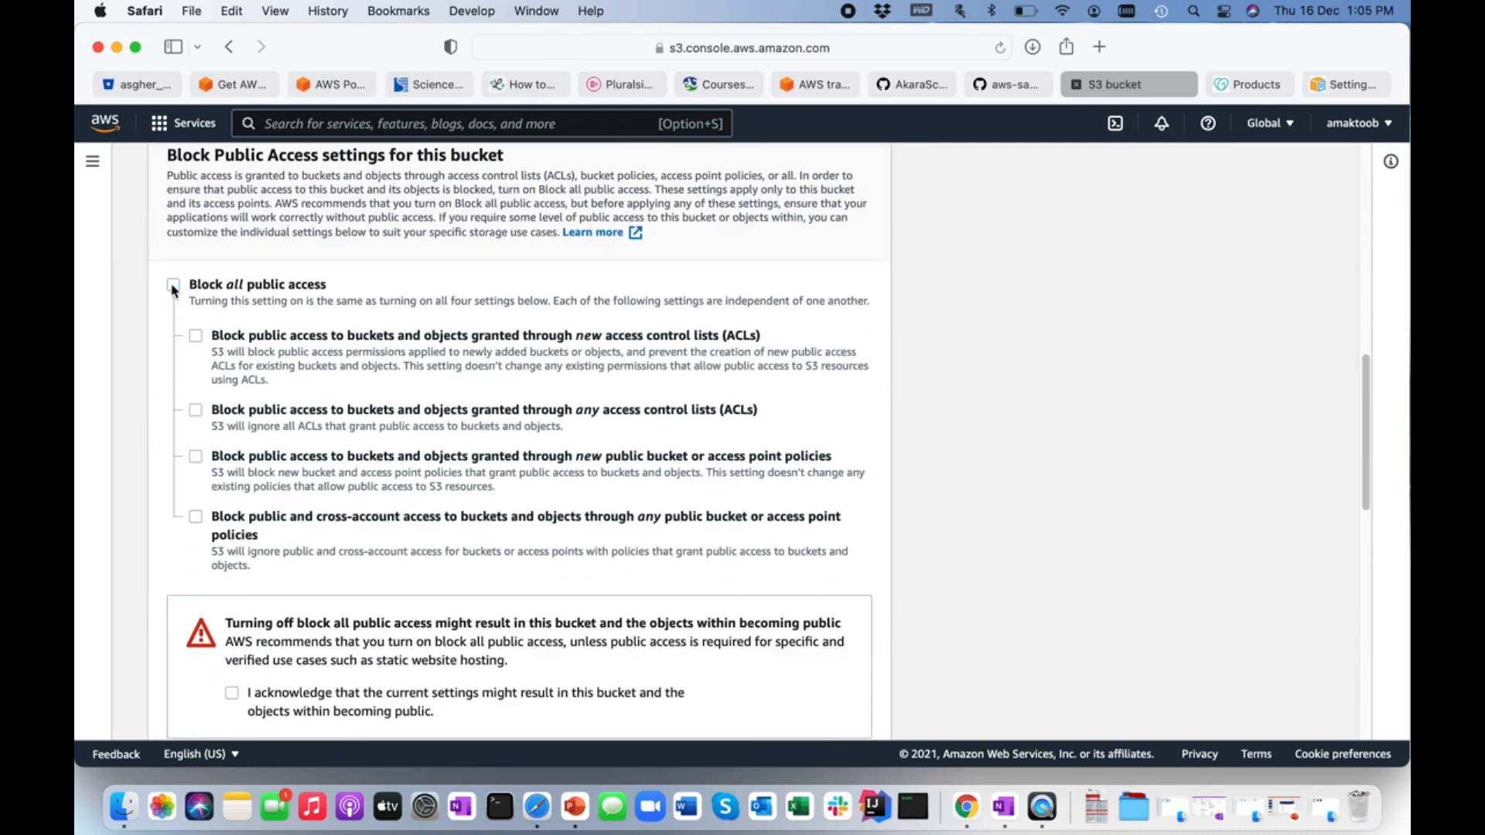
pyautogui.scroll(-3, 310, 457)
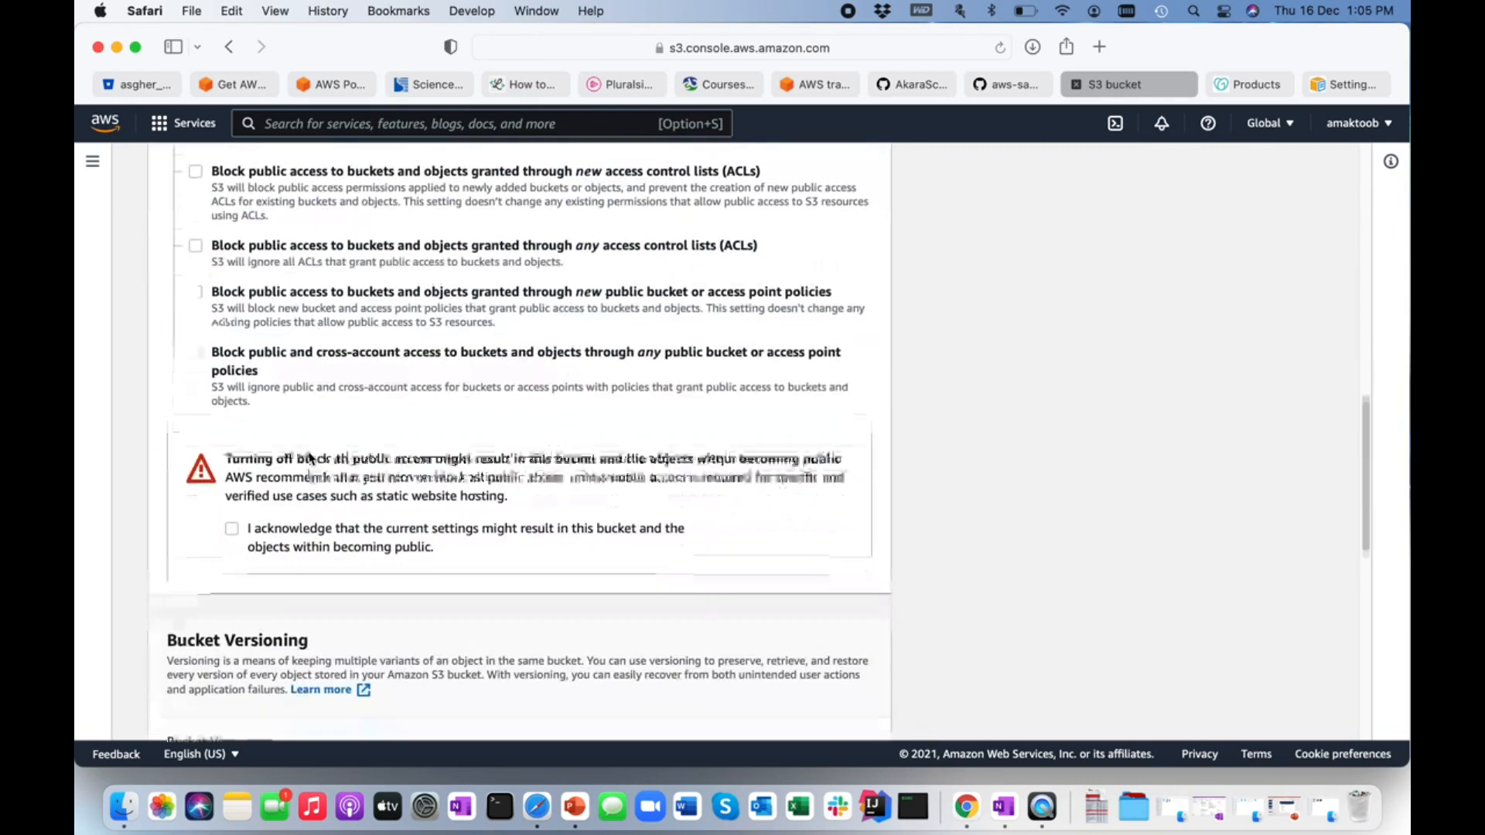
pyautogui.click(232, 464)
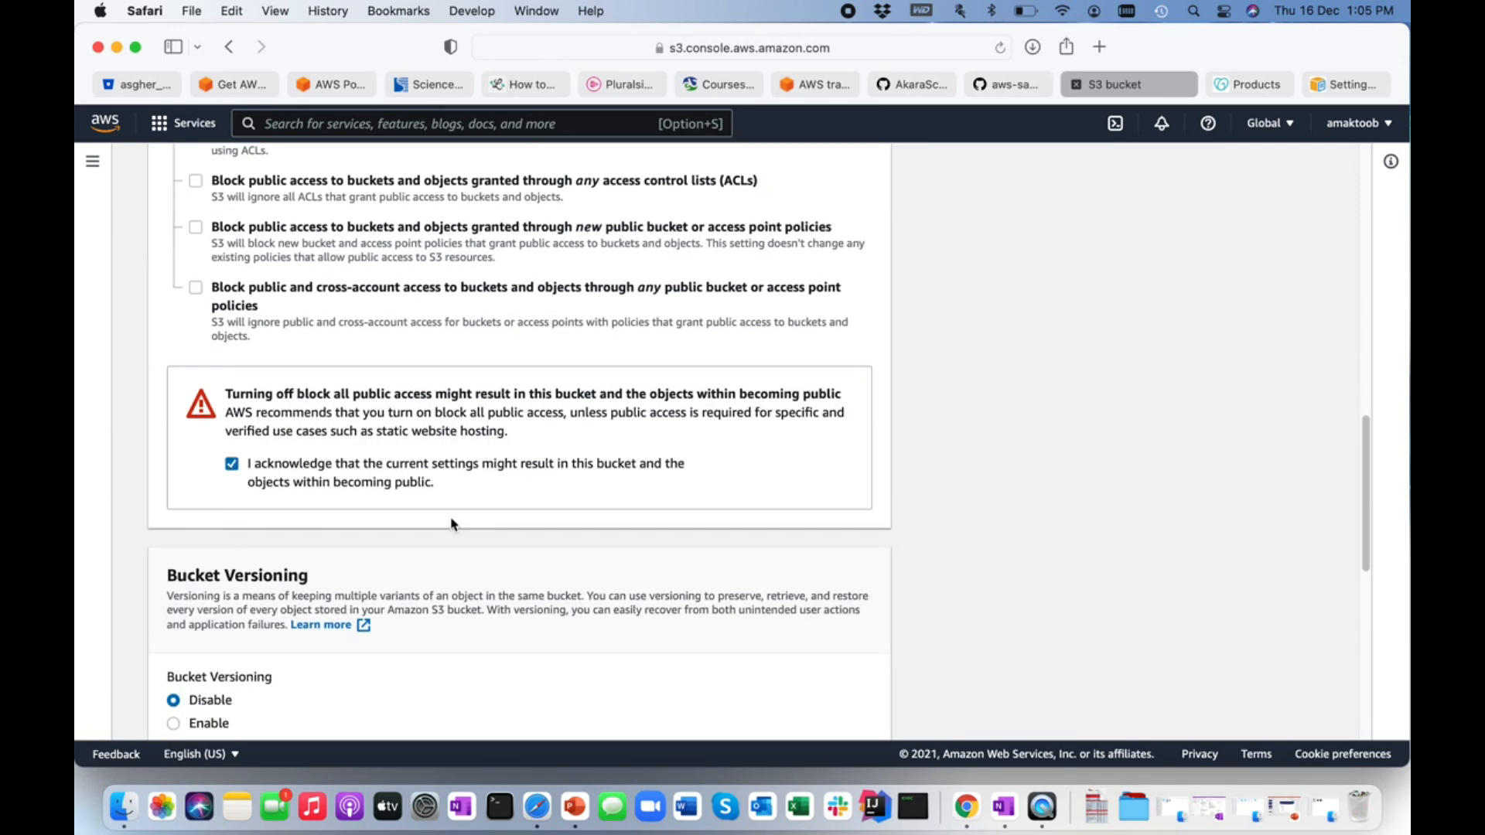
# Create the bucket, keeping the default versioning, tag and encryption settings.
pyautogui.scroll(-8, 453, 524)
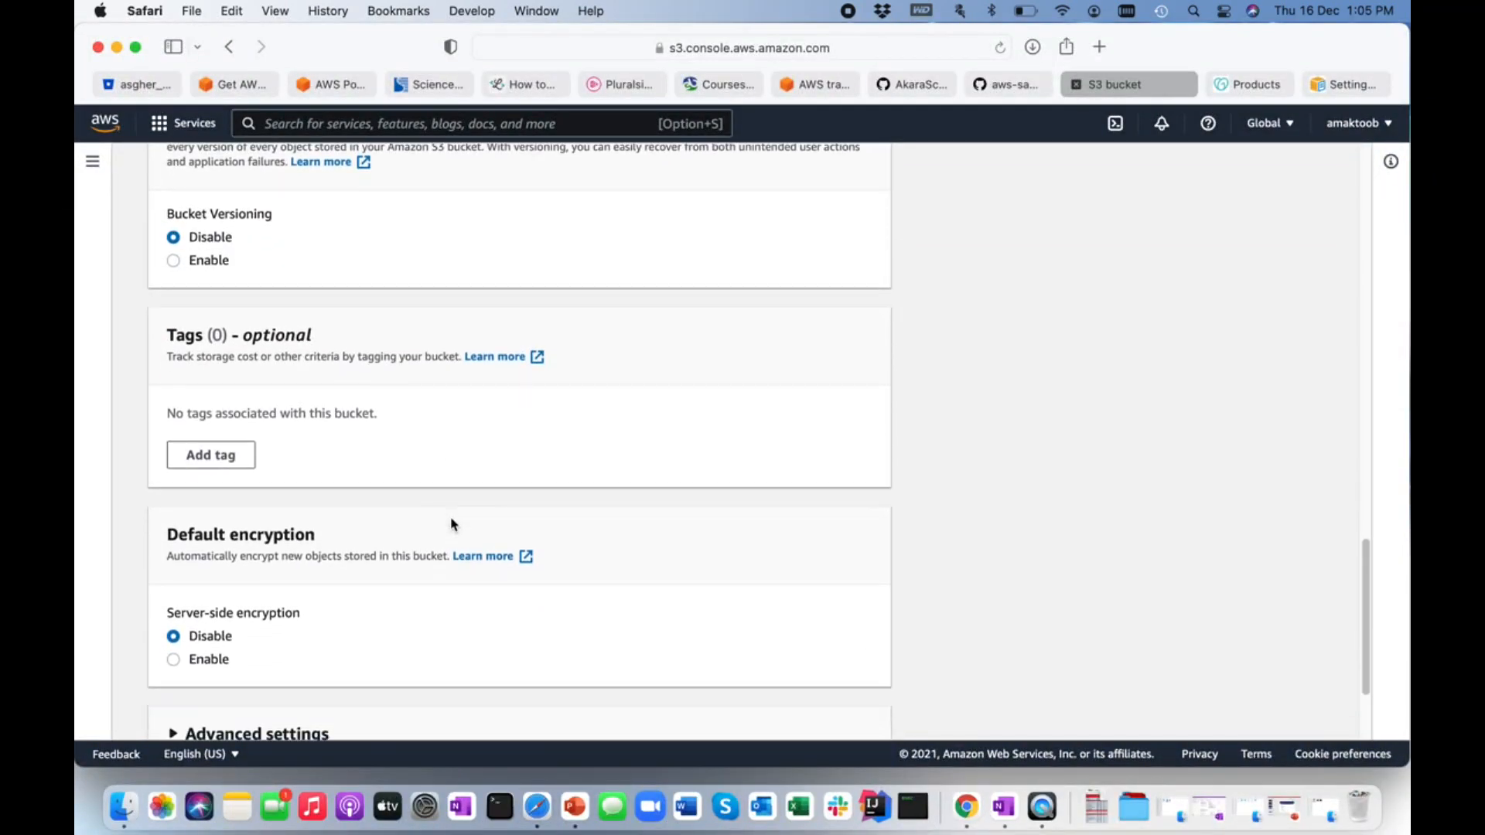
pyautogui.scroll(-3, 452, 525)
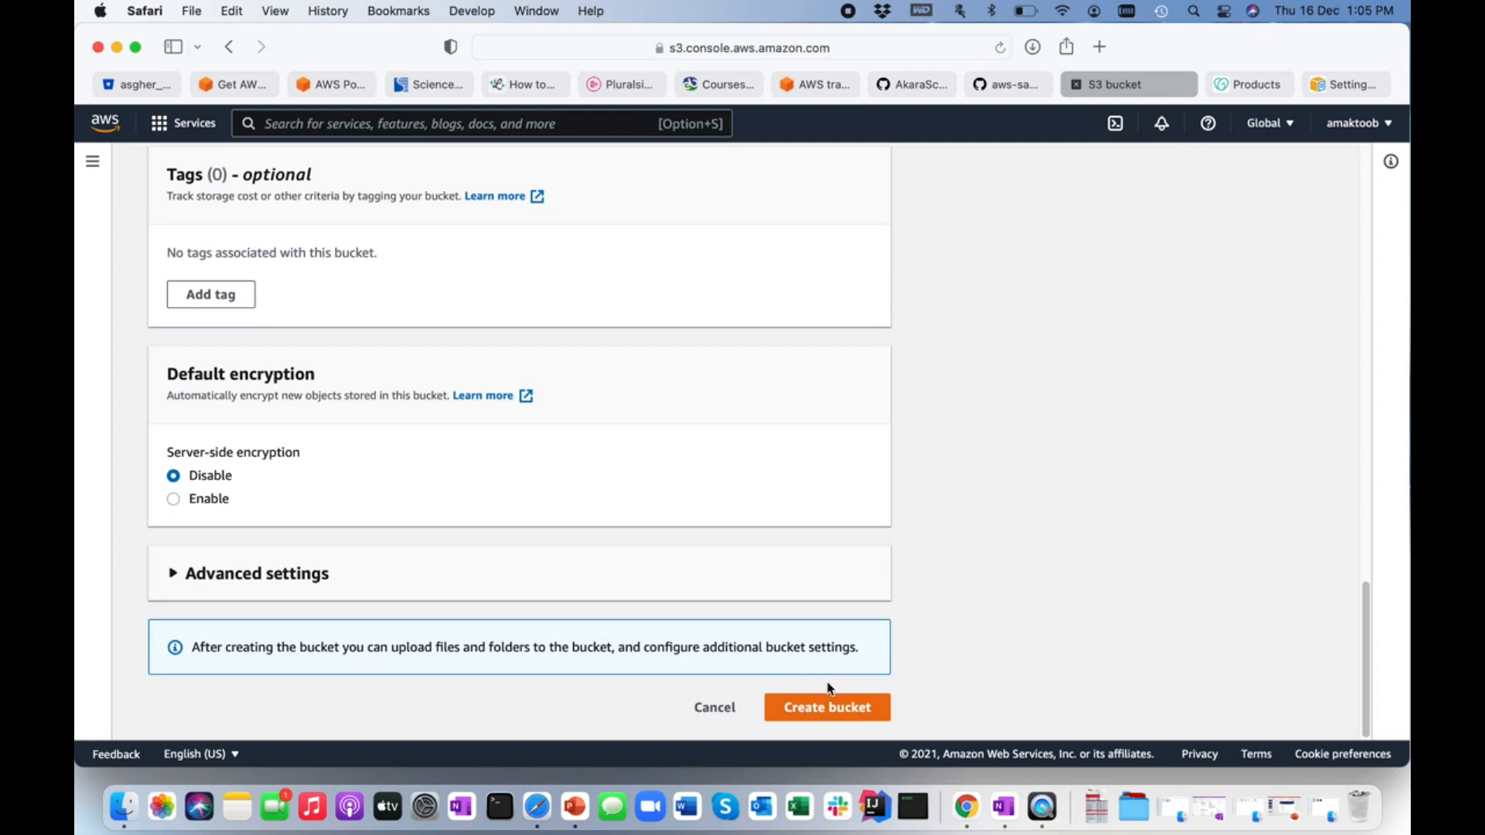
pyautogui.click(822, 713)
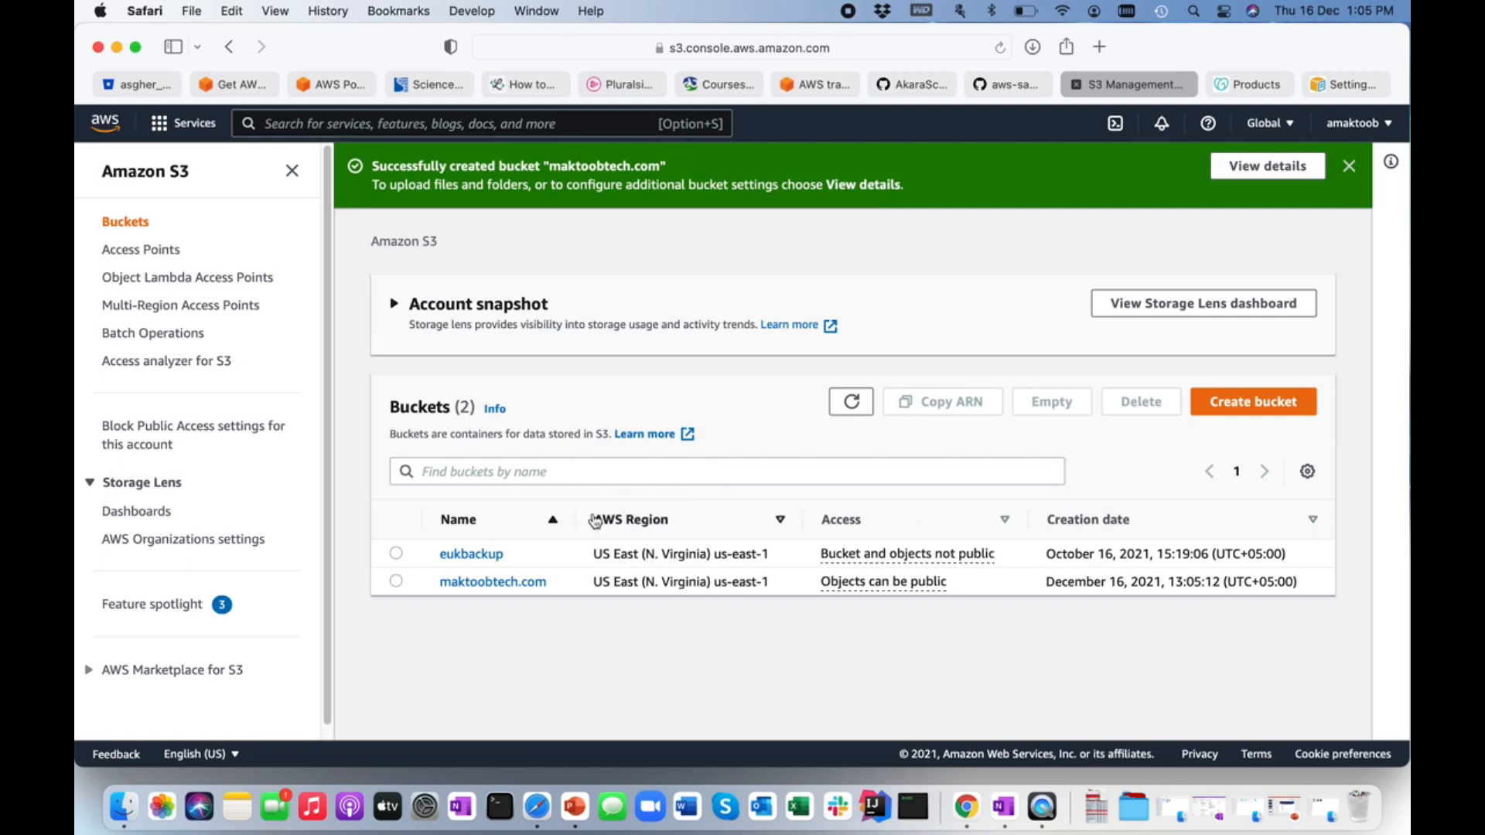
# Open the permissions of the maktoobtech.com bucket and start editing its bucket policy.
pyautogui.click(397, 583)
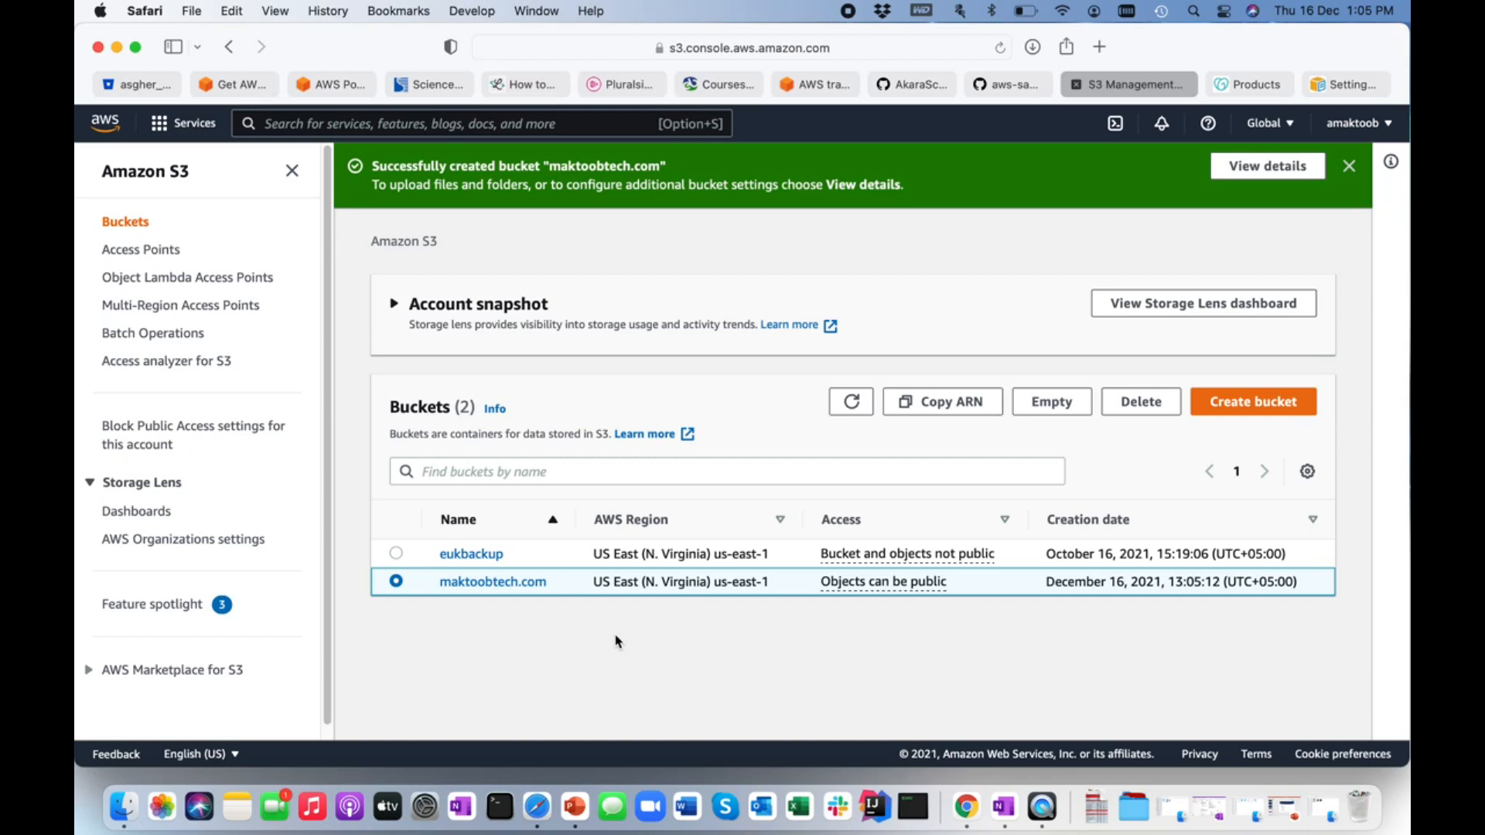
pyautogui.click(518, 591)
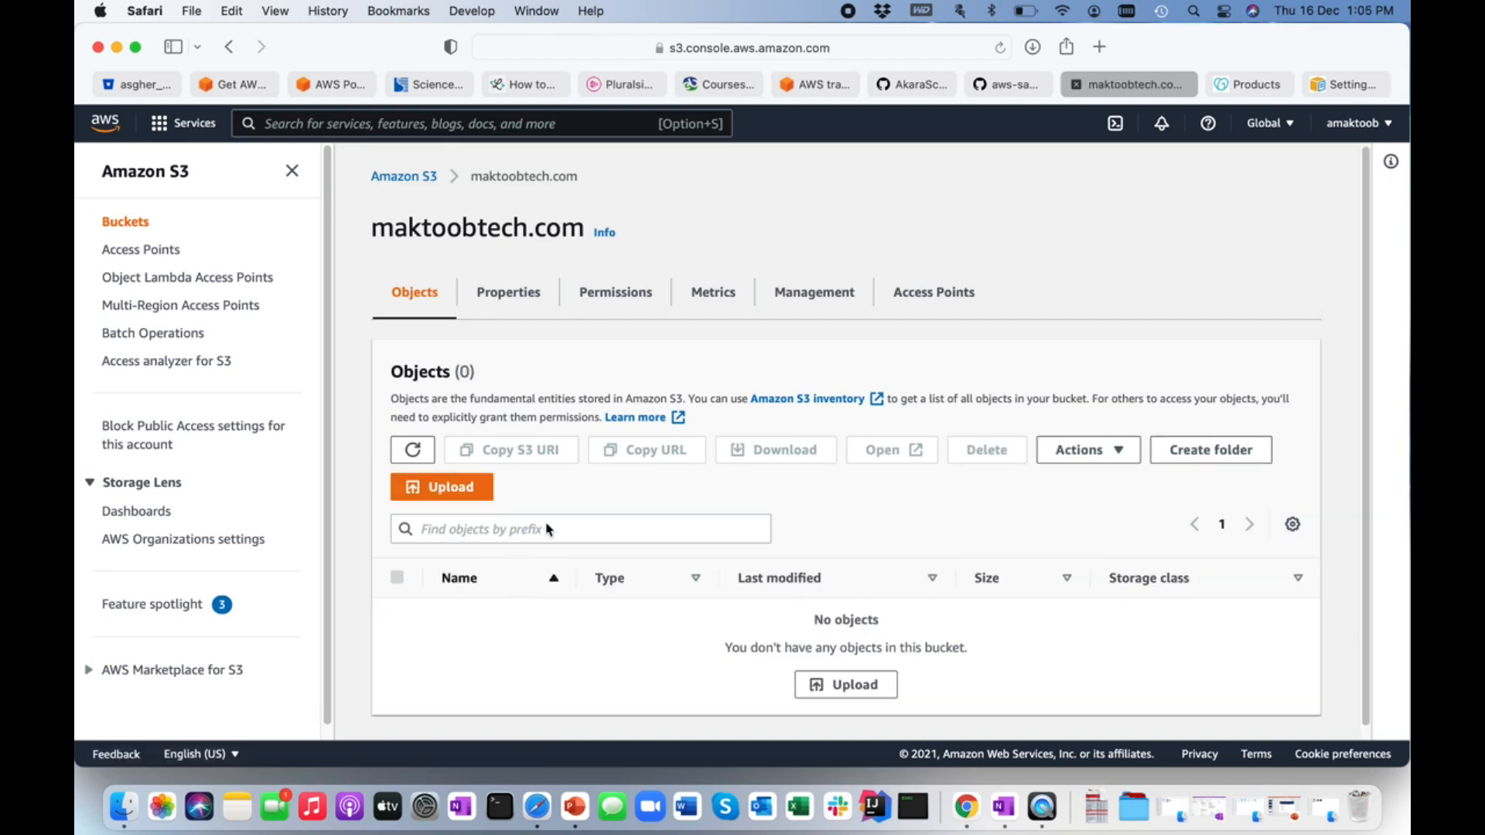
pyautogui.click(596, 301)
pyautogui.scroll(-10, 607, 480)
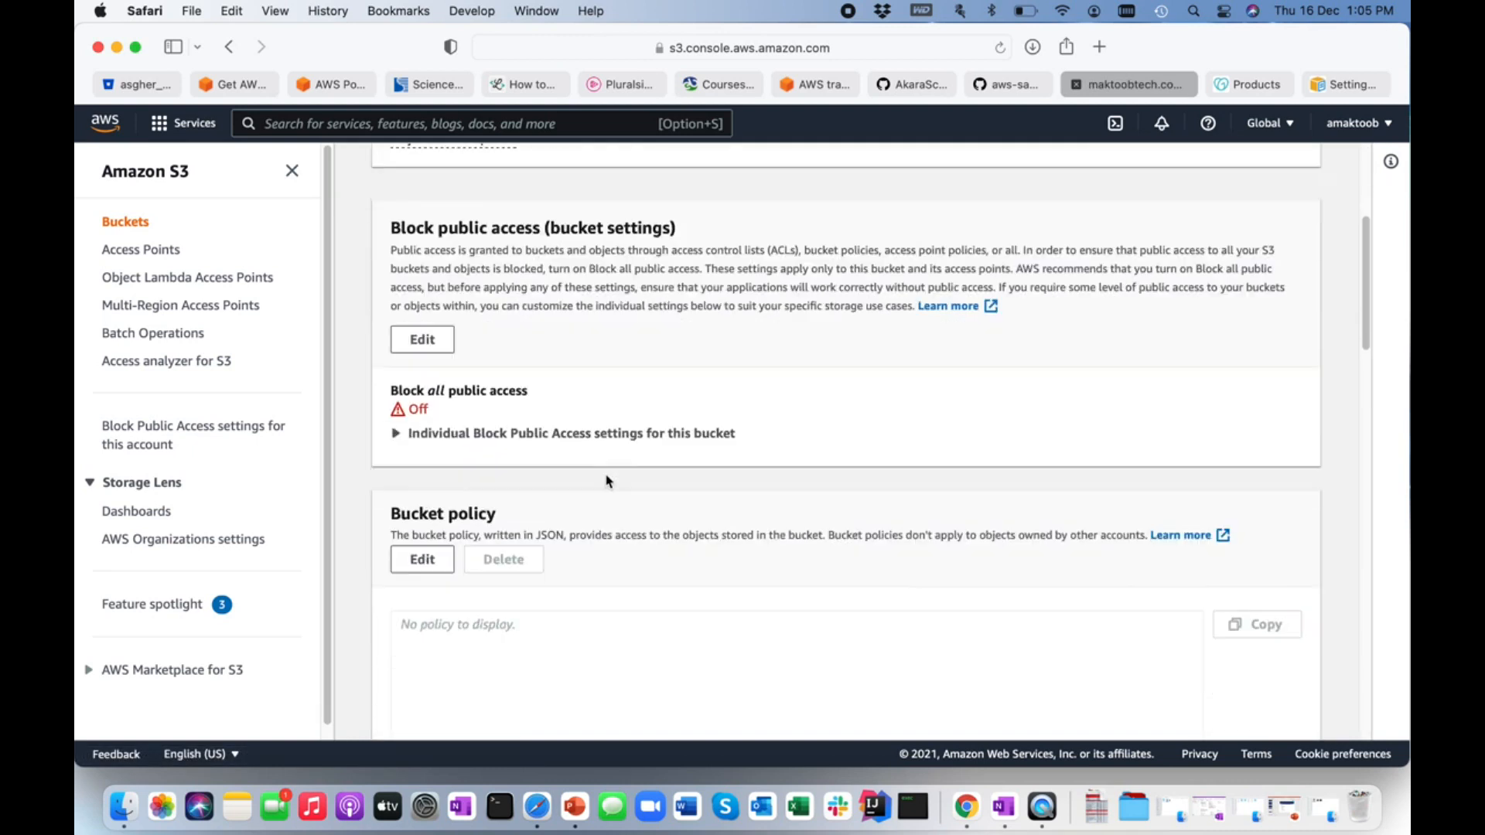
pyautogui.scroll(1, 607, 481)
pyautogui.scroll(-3, 581, 415)
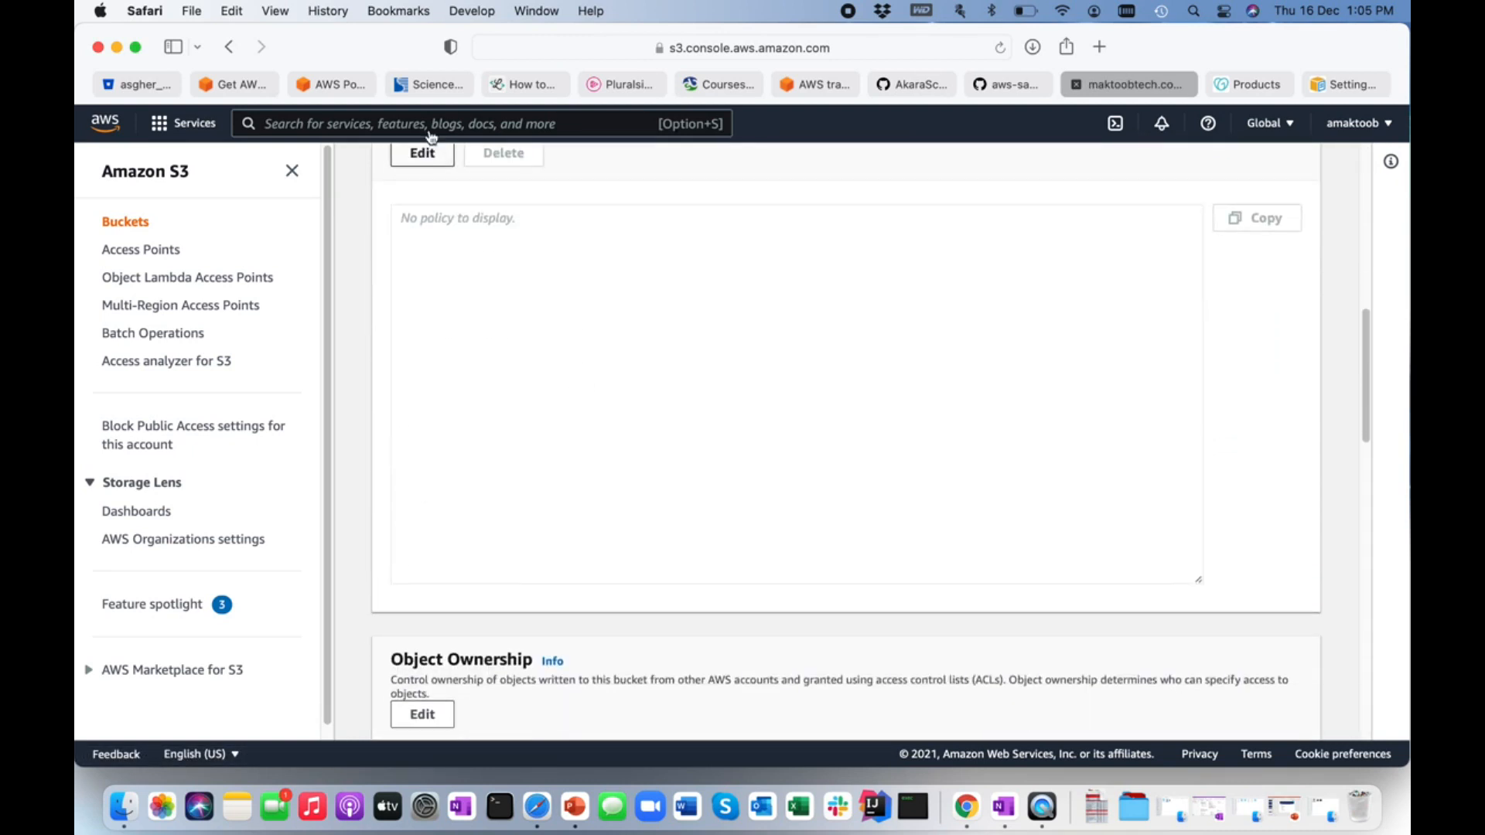
pyautogui.scroll(2, 437, 240)
pyautogui.click(421, 305)
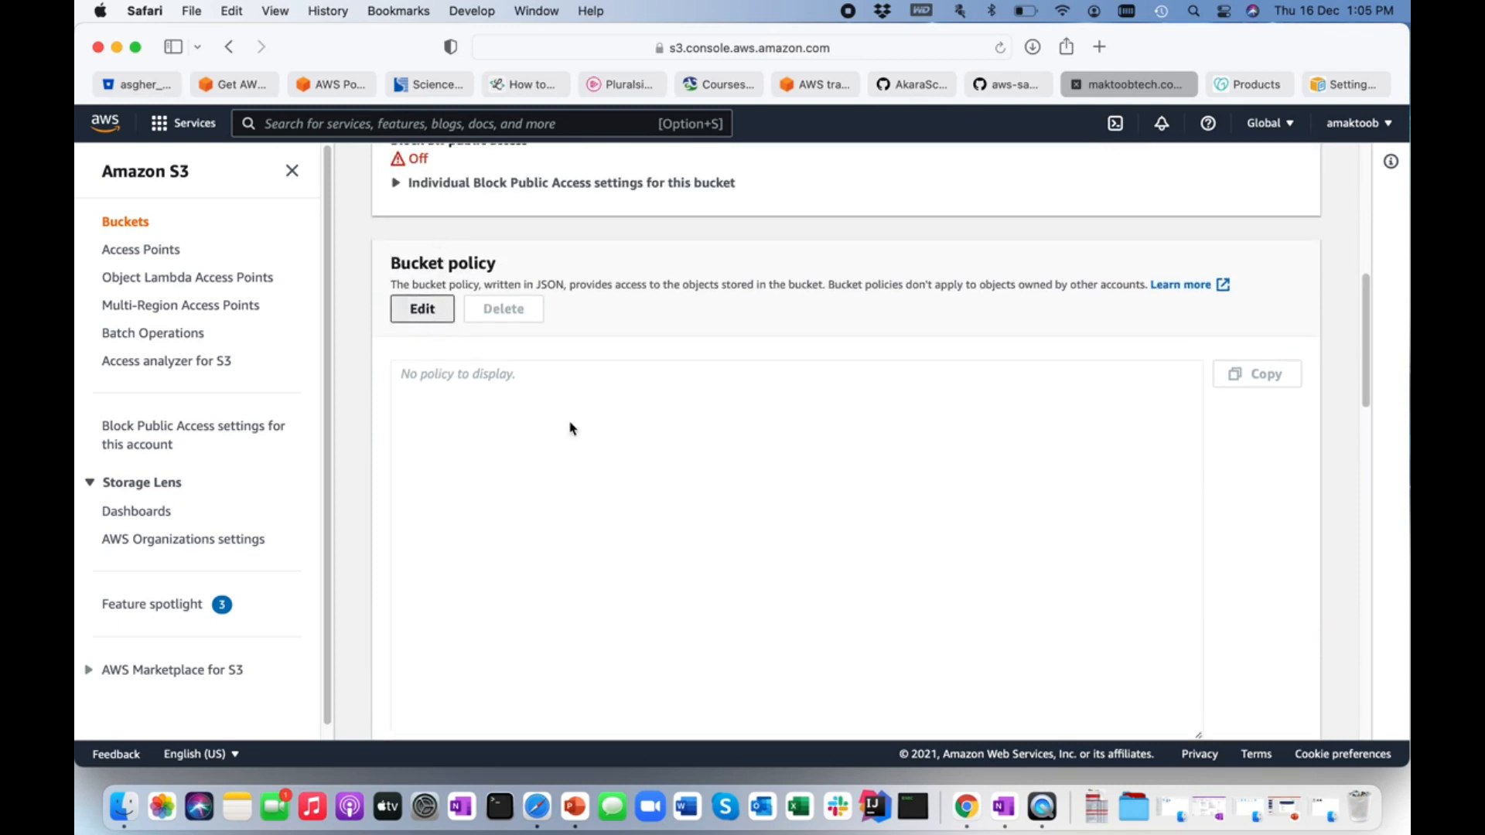
pyautogui.scroll(-2, 557, 497)
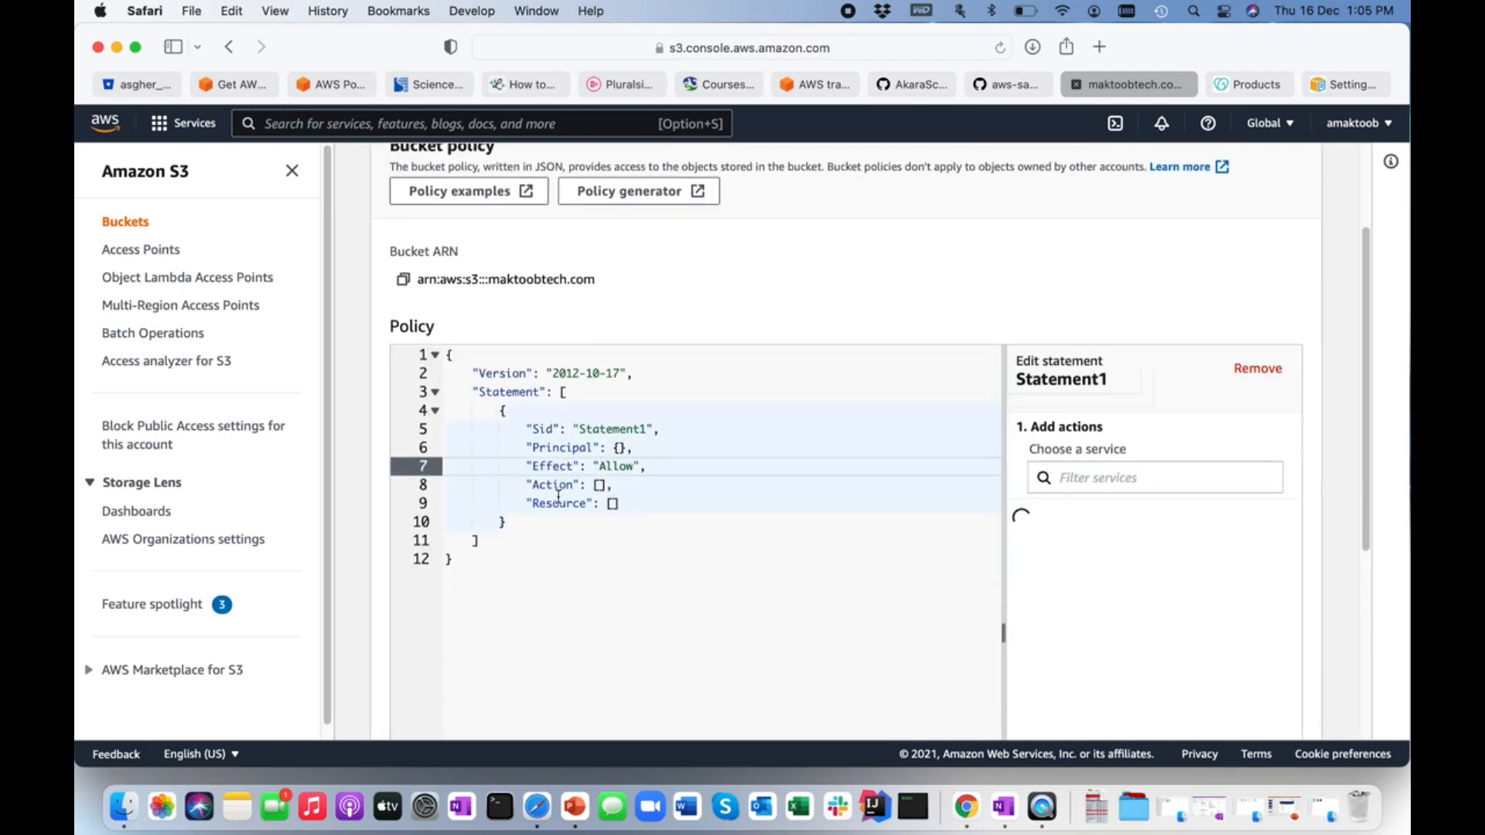
# Set the policy statement's Sid to PublicReadGetObject.
pyautogui.doubleClick(615, 428)
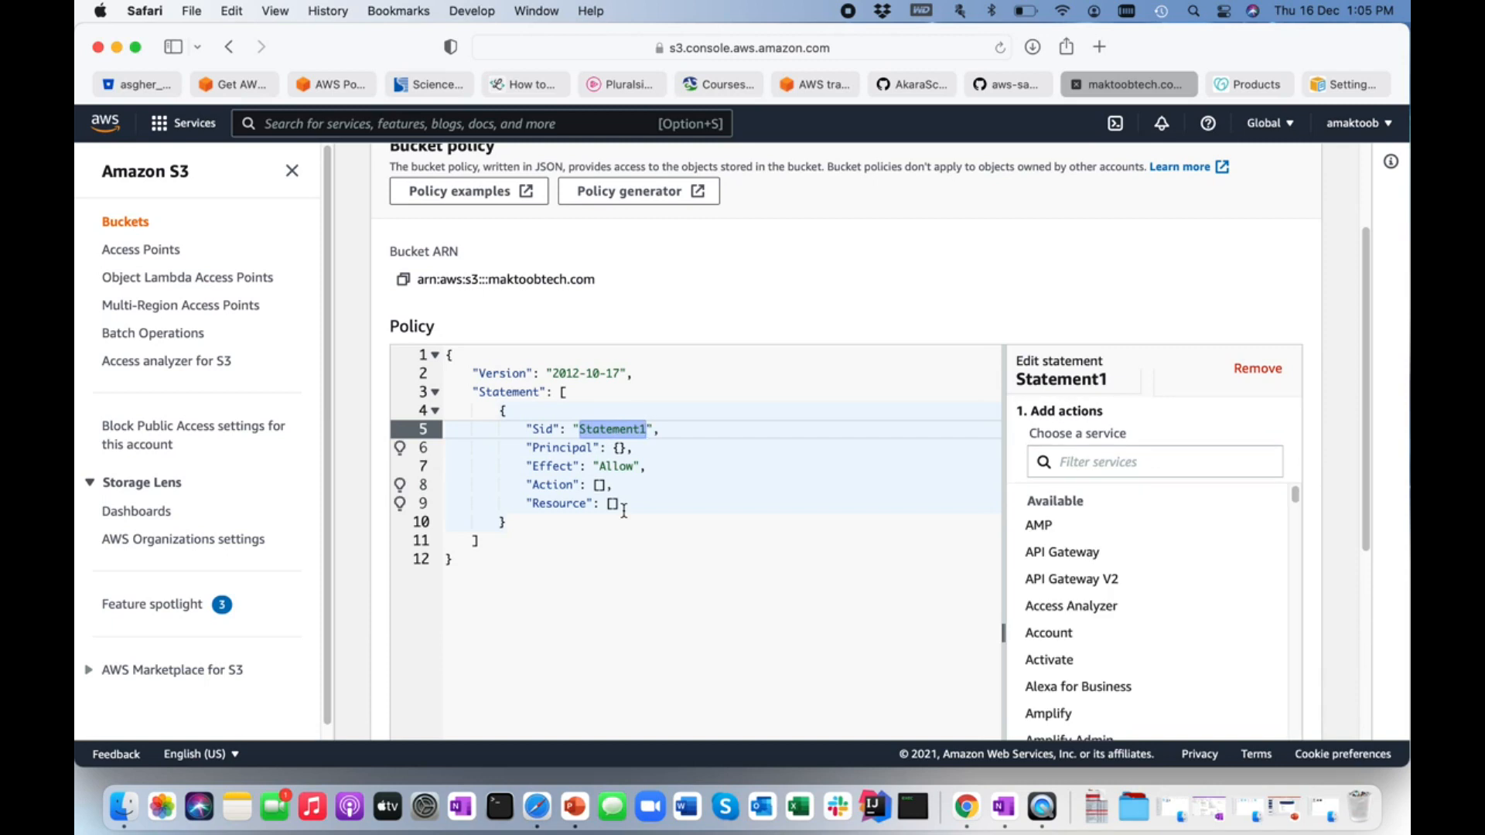
pyautogui.write('Public')
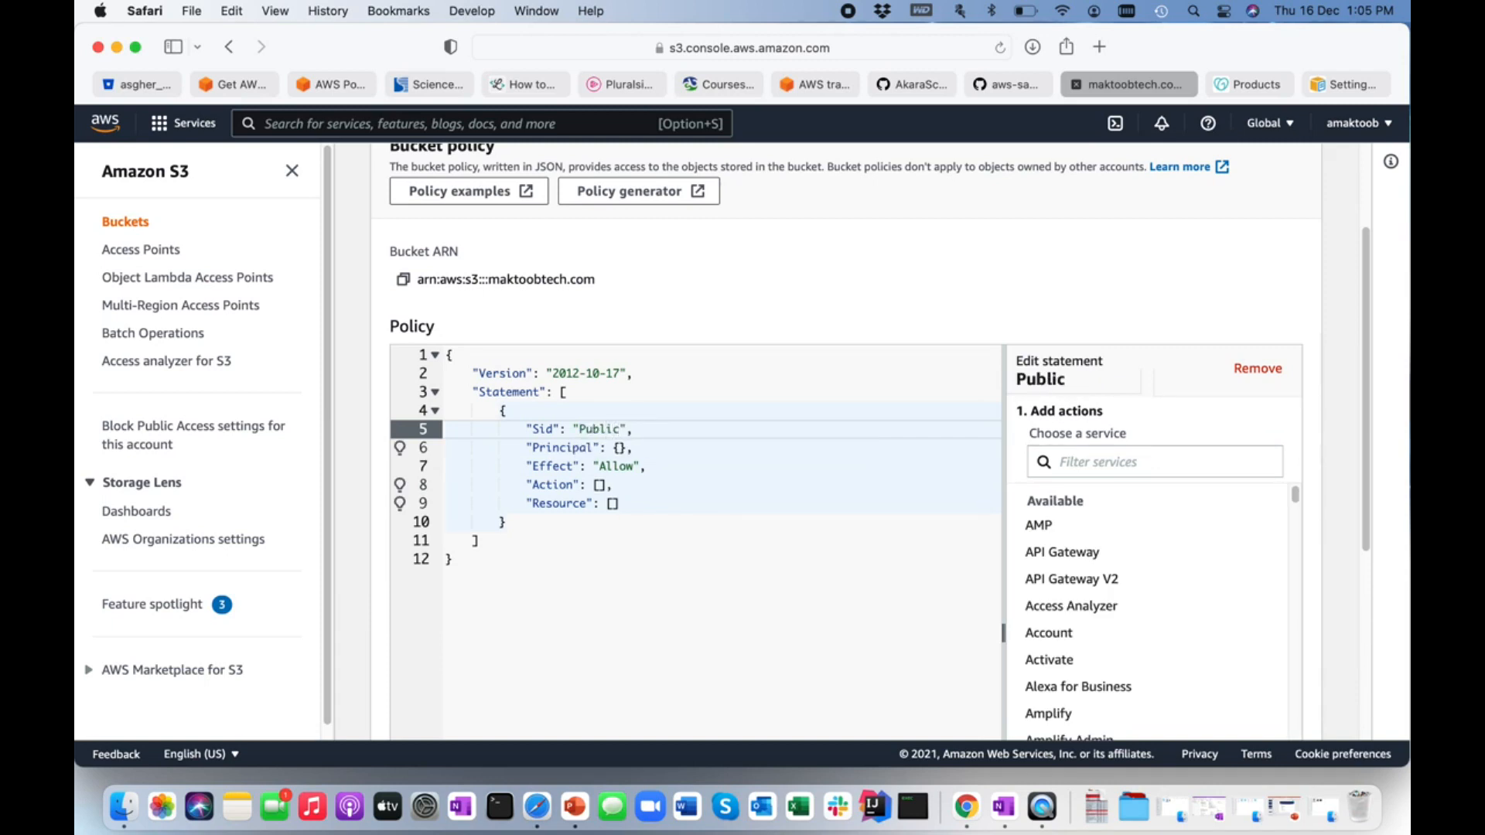
pyautogui.write('ReadGet')
pyautogui.write('Object')
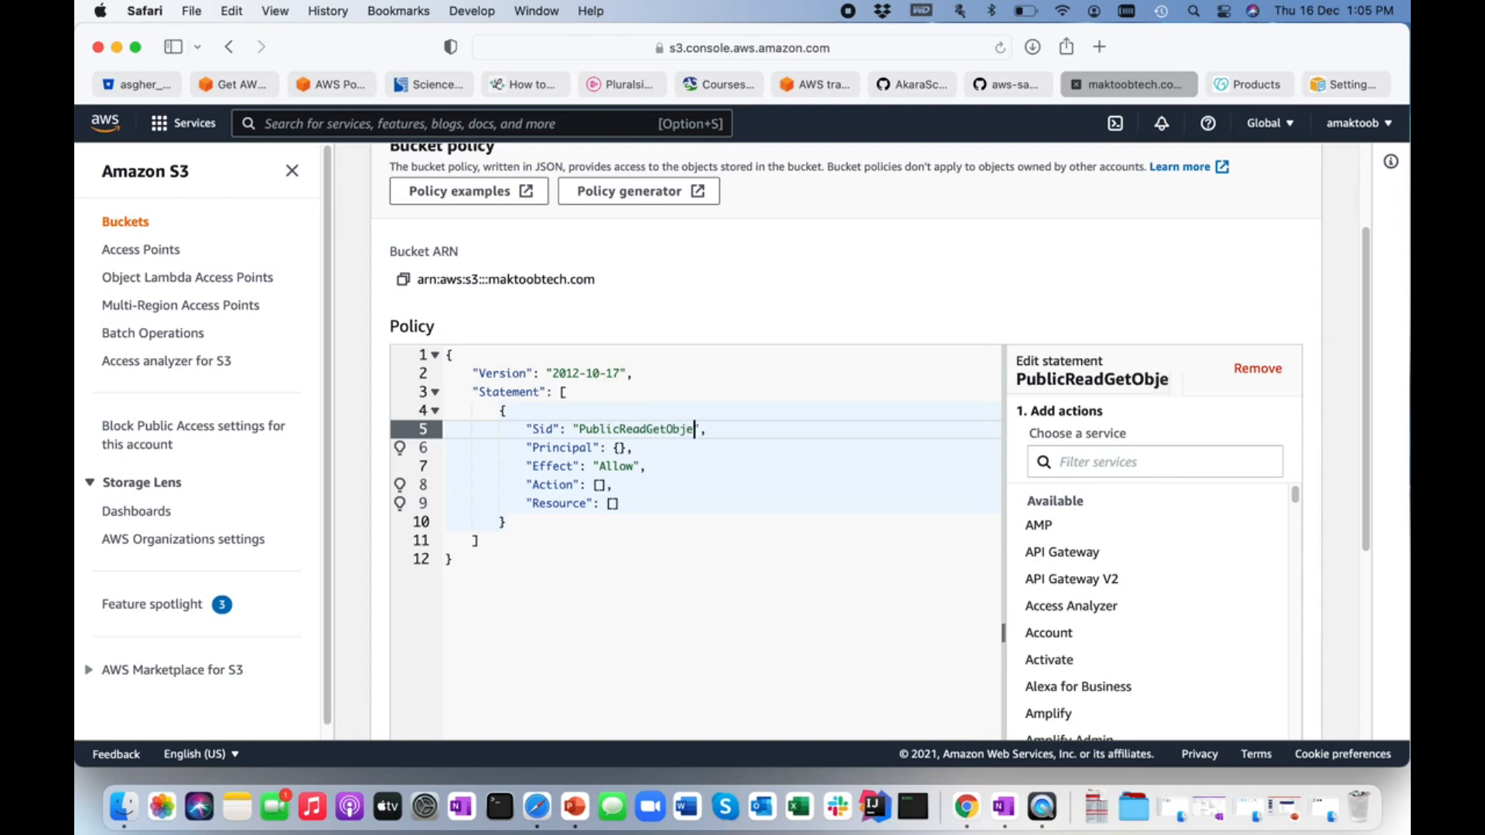
# Replace the empty braces of the statement's Principal with "*" so that it covers everyone.
pyautogui.click(630, 449)
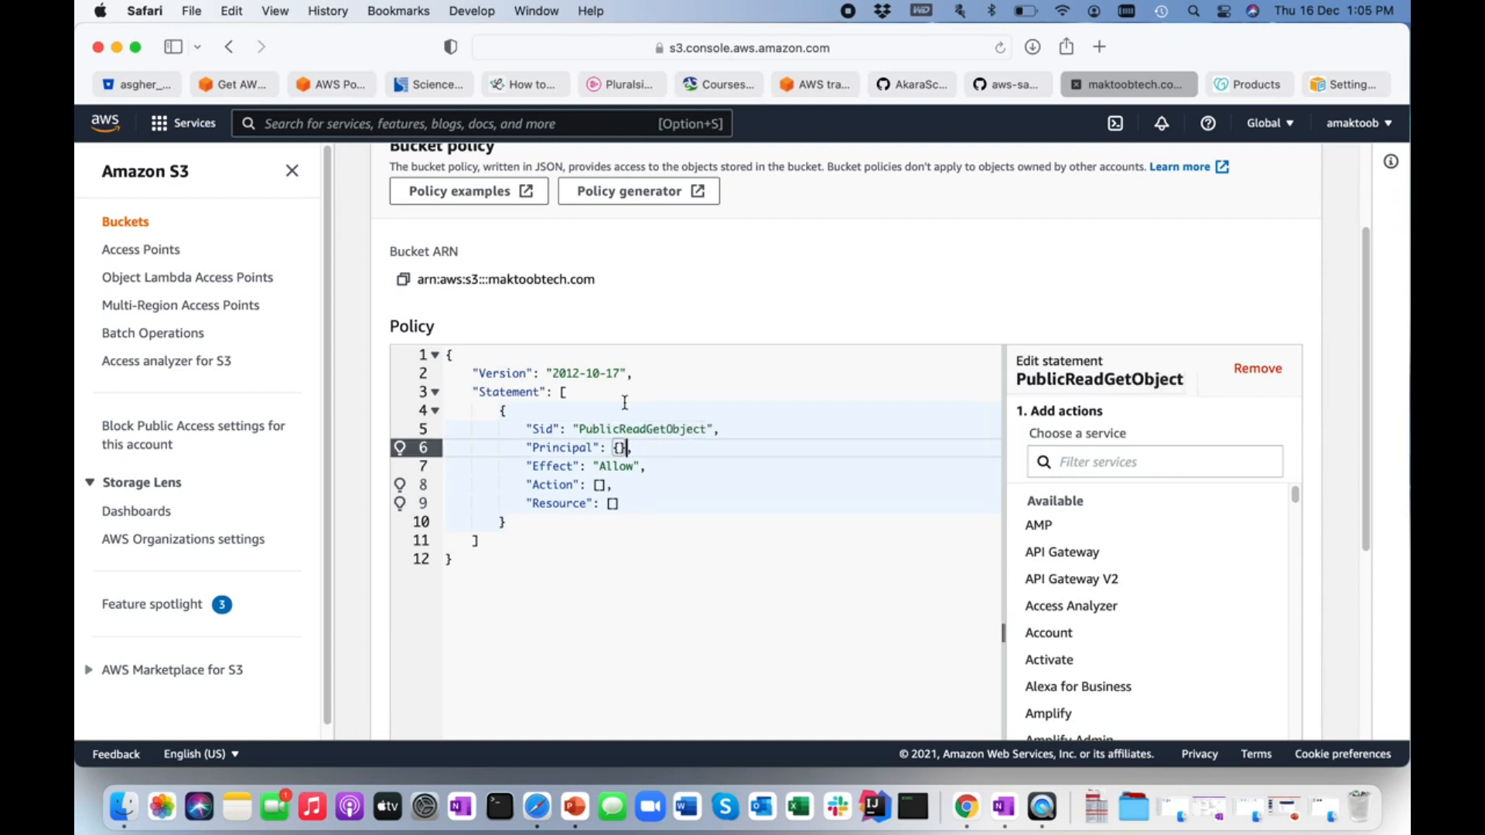
pyautogui.press('BackSpace')
pyautogui.press('BackSpace')
pyautogui.press('BackSpace')
pyautogui.write('"*",')
# Add "s3:GetObject" to the Action list of the policy statement.
pyautogui.click(600, 485)
pyautogui.write('"')
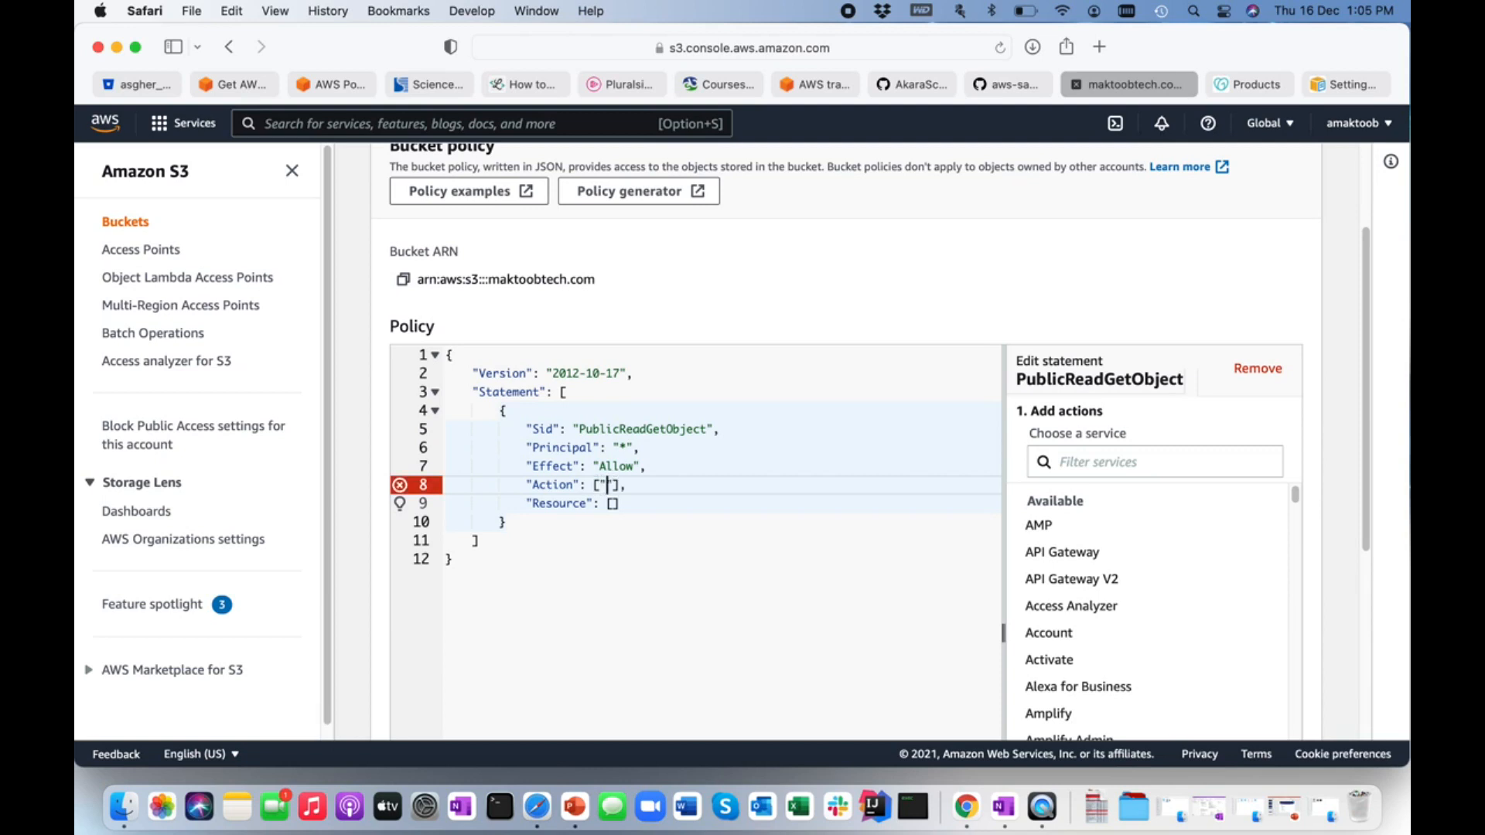
pyautogui.write('s3:')
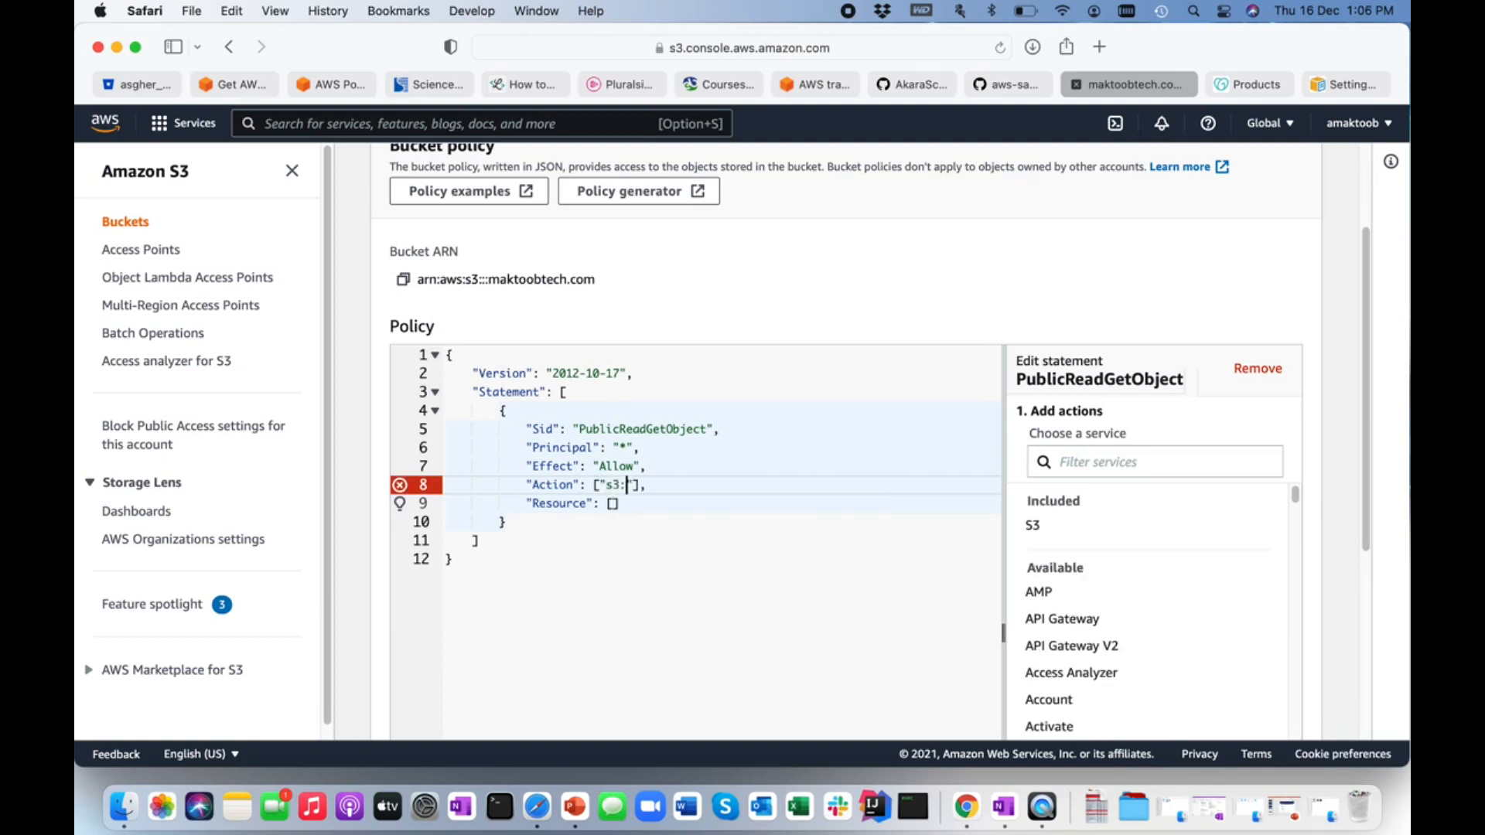
pyautogui.write('GetObject')
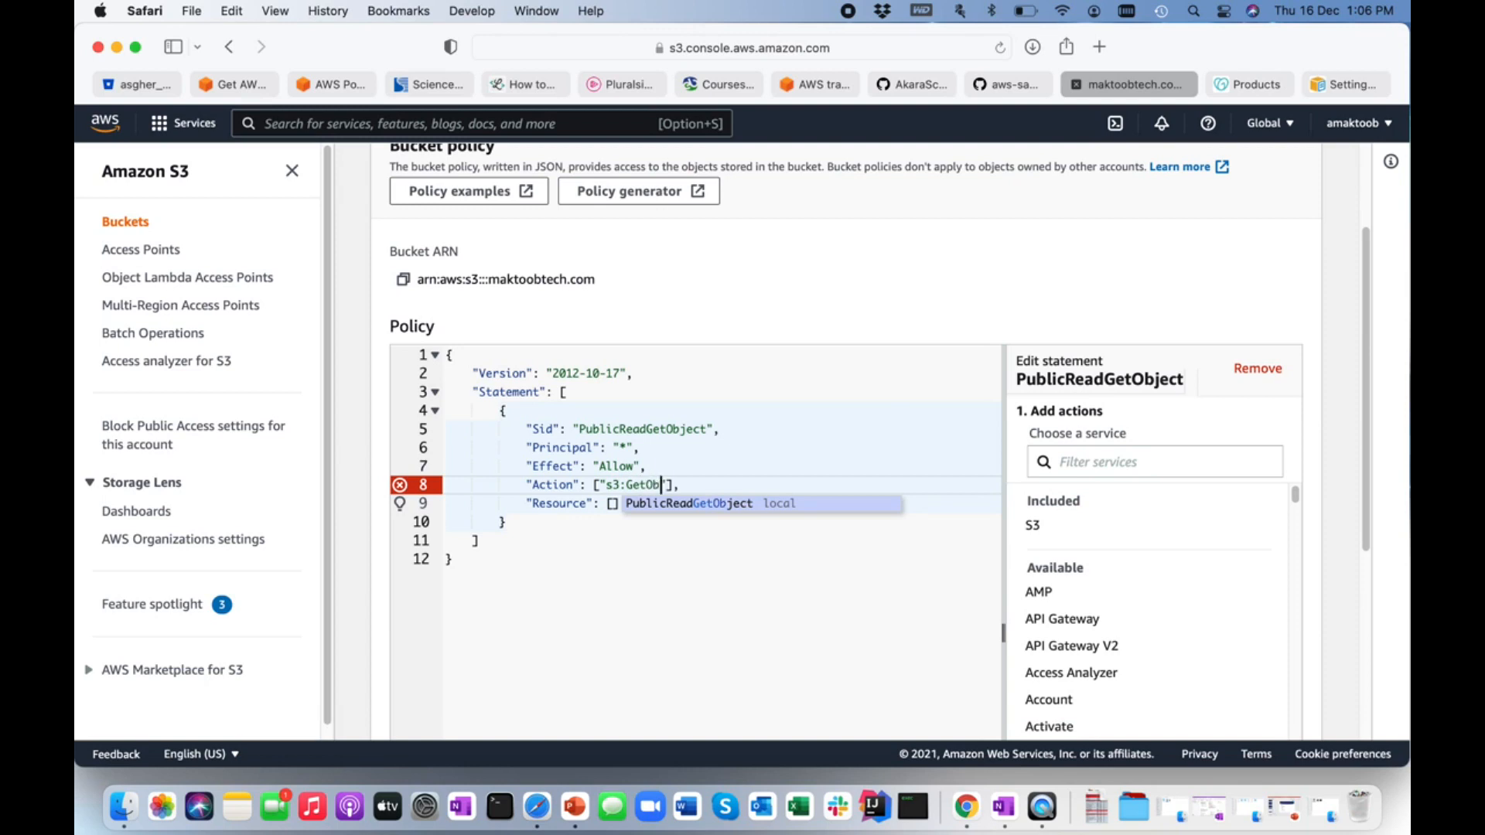
# Copy the bucket ARN into the statement's Resource list and extend it to "arn:aws:s3:::maktoobtech.com/*".
pyautogui.click(611, 503)
pyautogui.write('""')
pyautogui.press('Left')
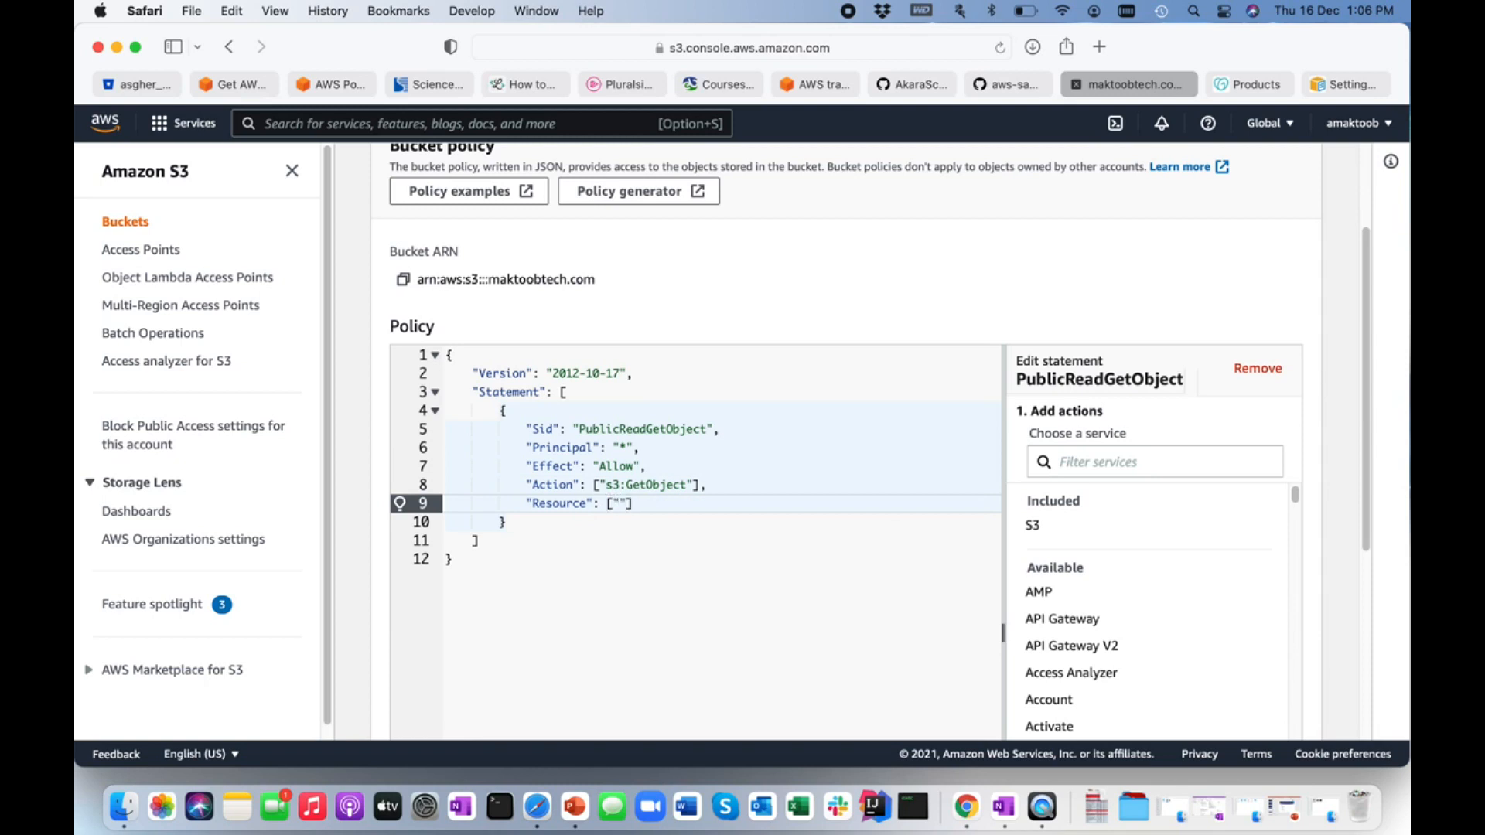
pyautogui.click(403, 283)
pyautogui.click(621, 504)
pyautogui.press('super+v')
pyautogui.write('/*')
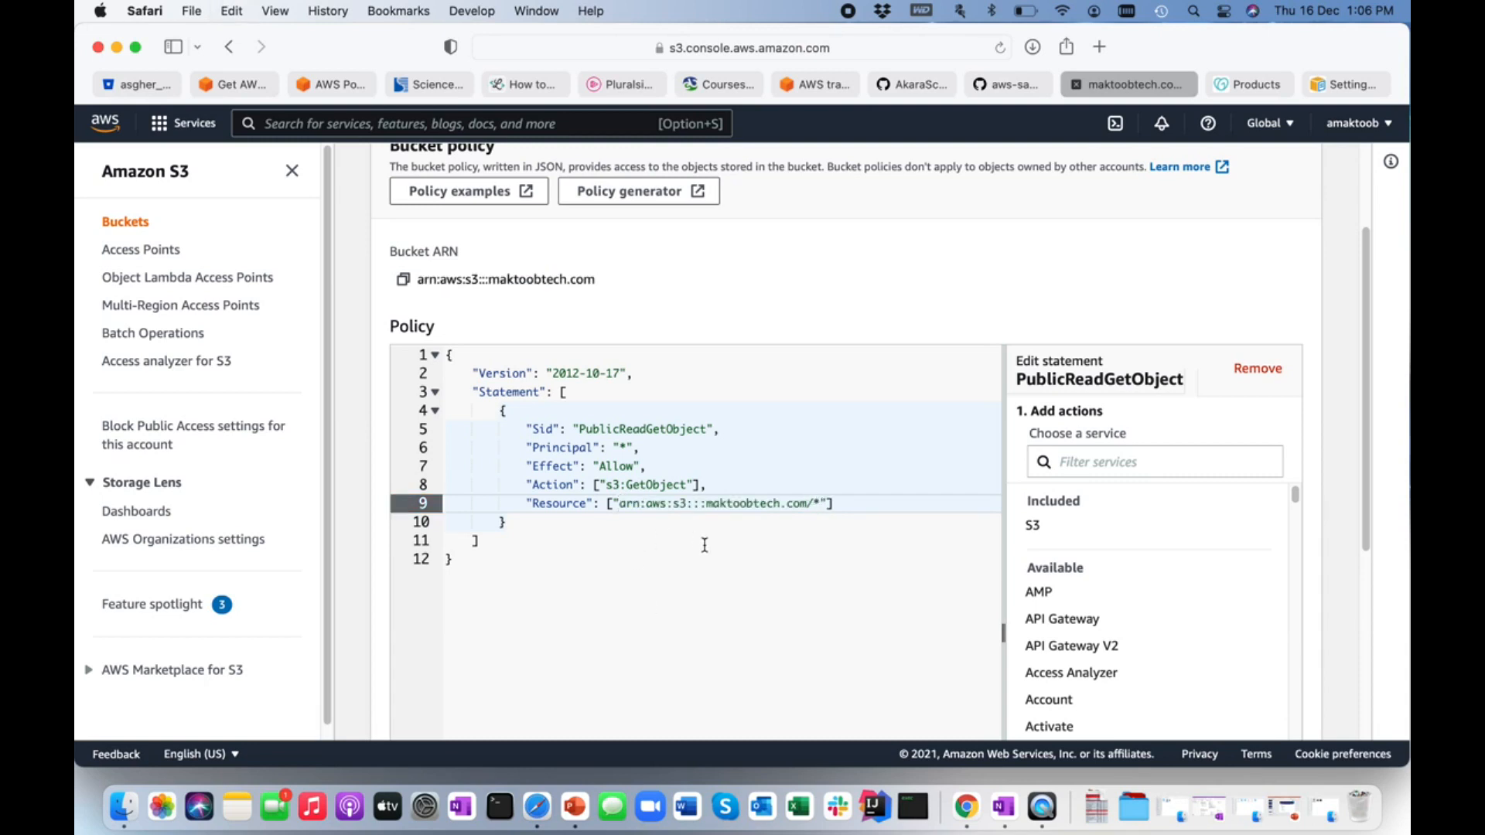
# Review the finished policy statement, save the bucket policy and check the bucket's permissions overview.
pyautogui.scroll(-1, 752, 553)
pyautogui.scroll(-2, 753, 553)
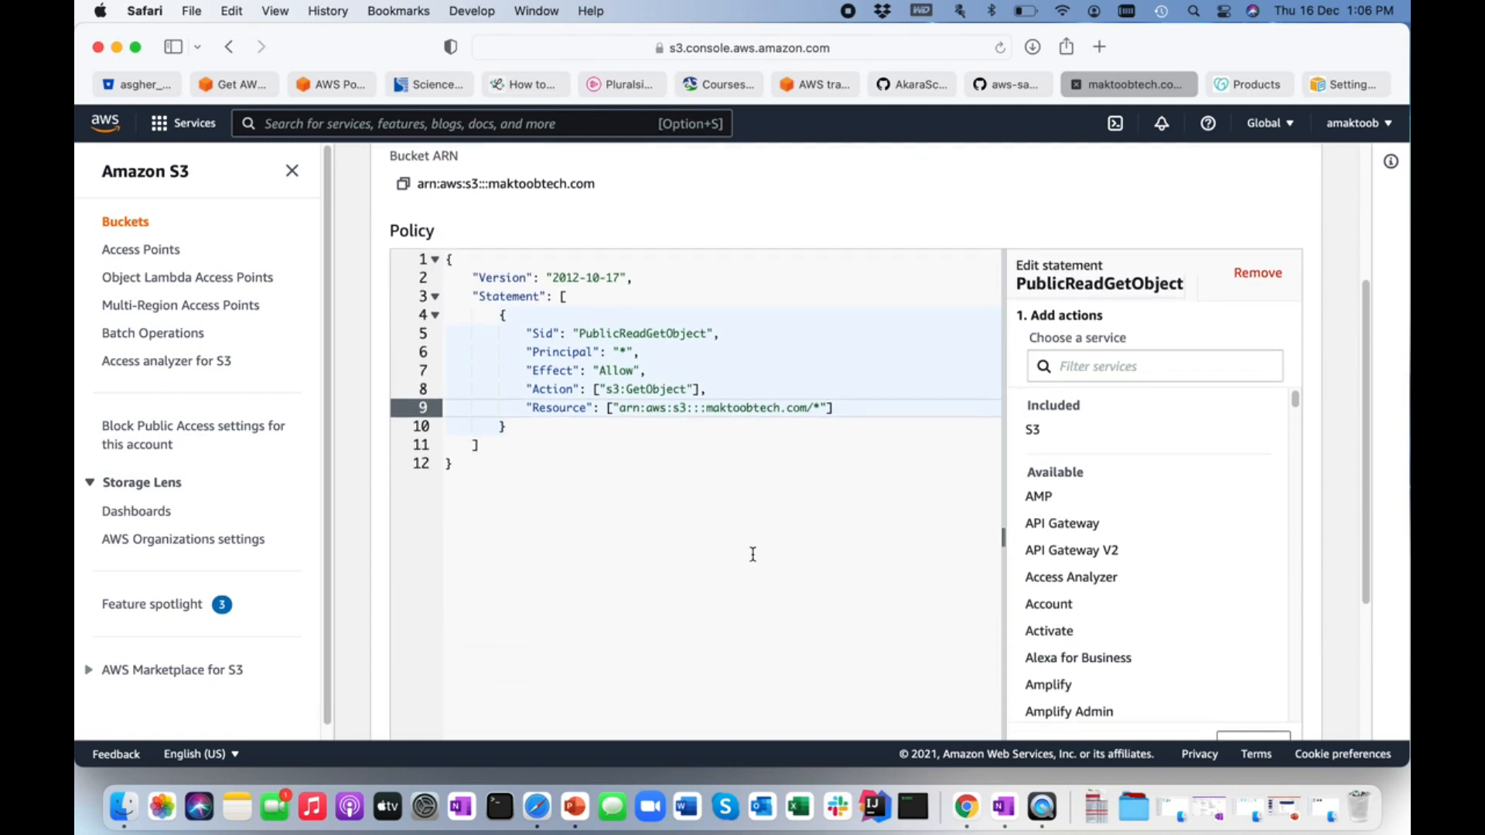
pyautogui.scroll(1, 753, 554)
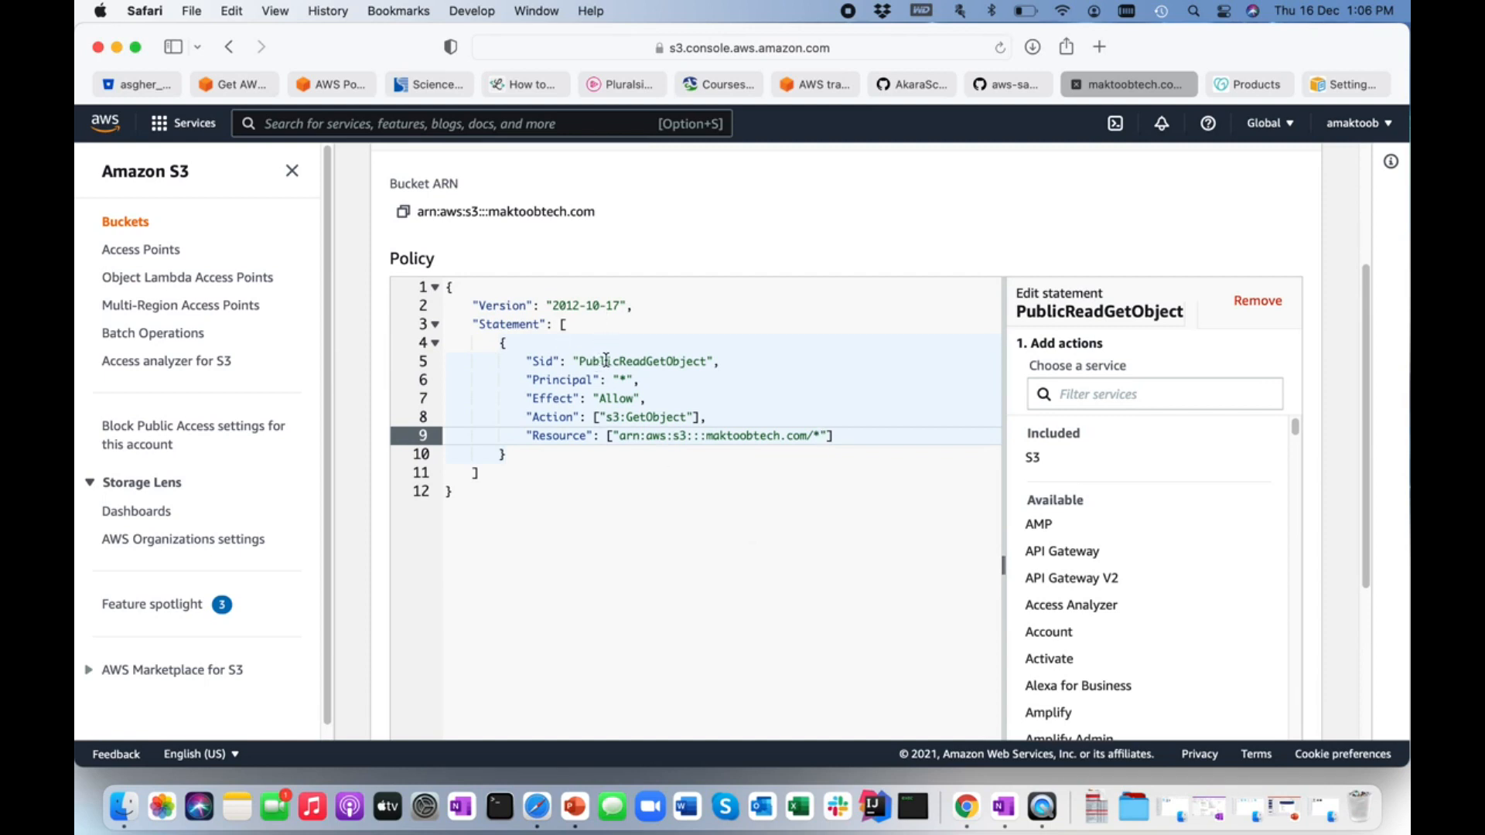
pyautogui.doubleClick(616, 399)
pyautogui.click(619, 379)
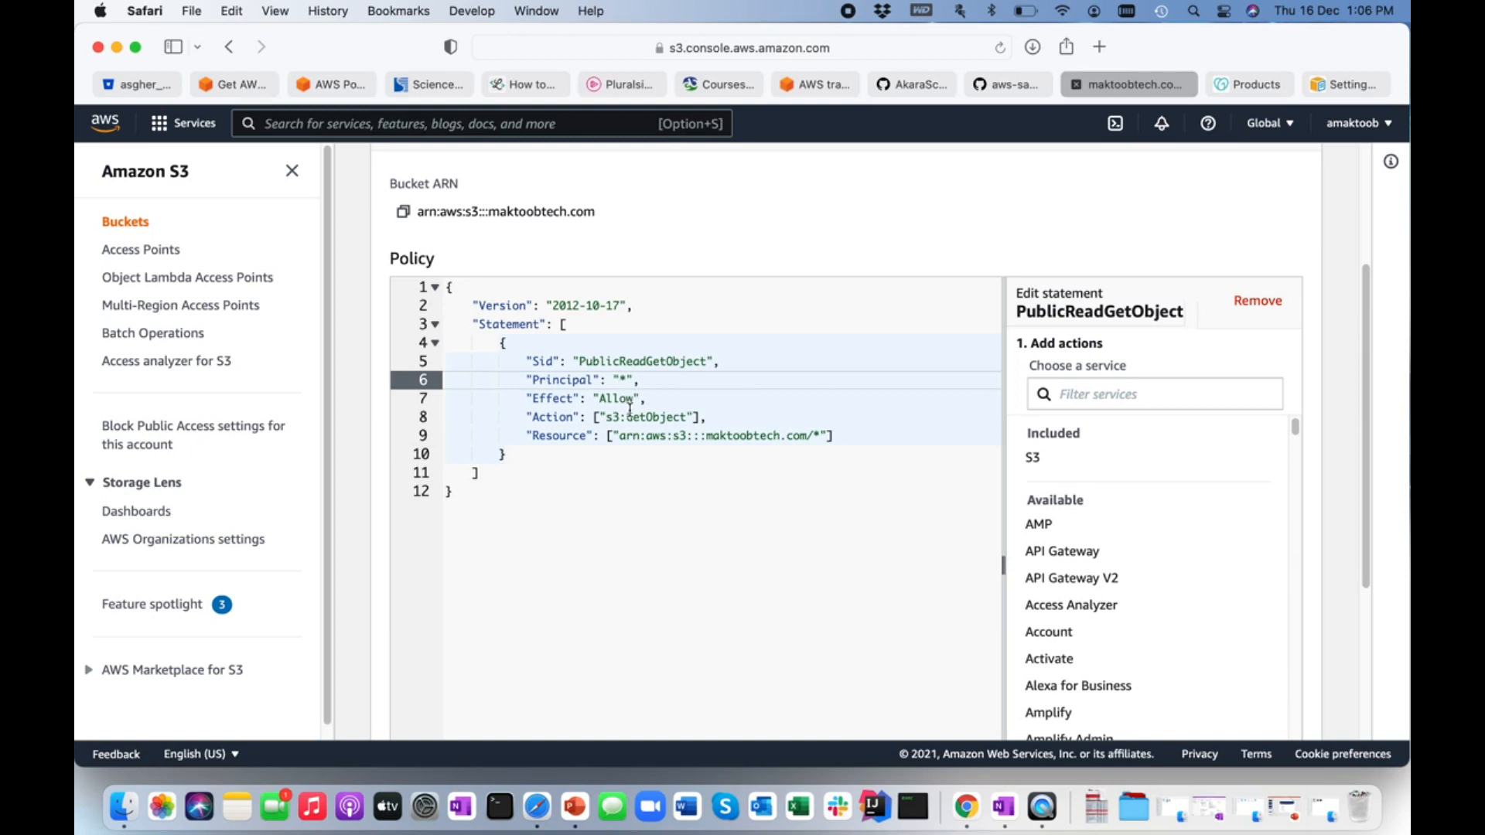
pyautogui.scroll(-1, 629, 418)
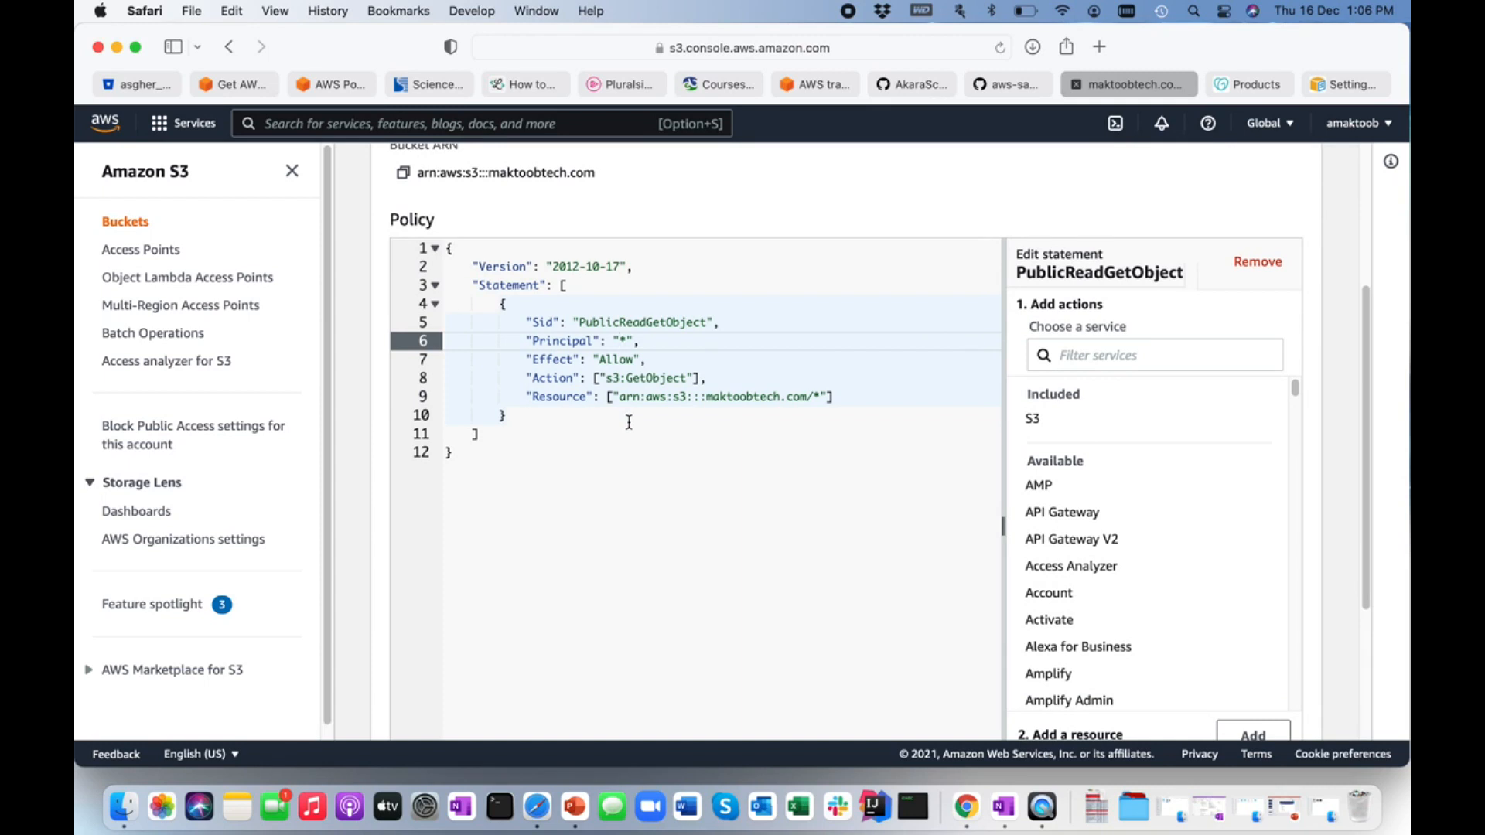
pyautogui.scroll(-1, 662, 418)
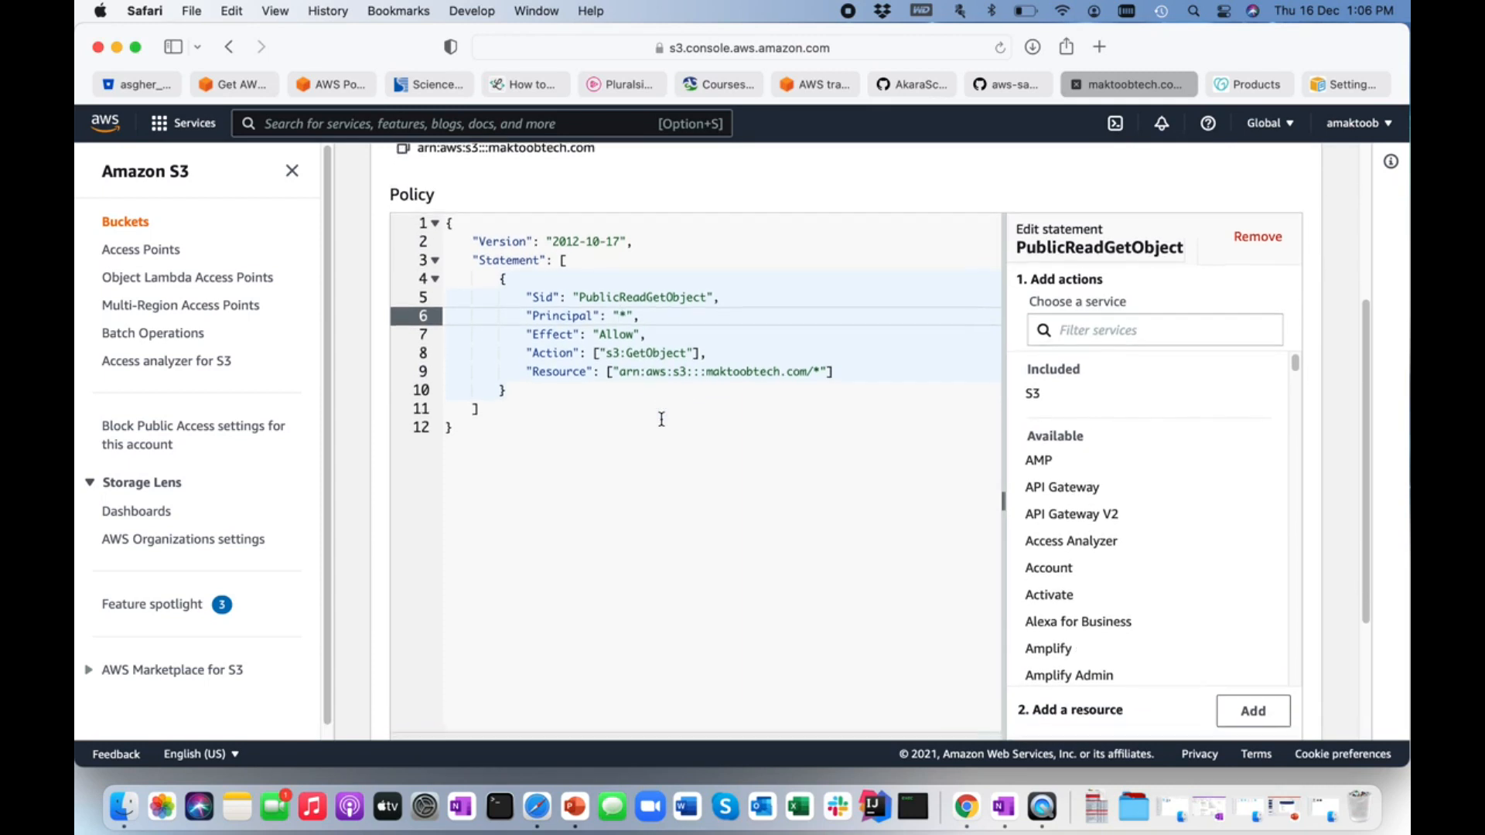
pyautogui.scroll(-5, 661, 419)
pyautogui.click(1274, 699)
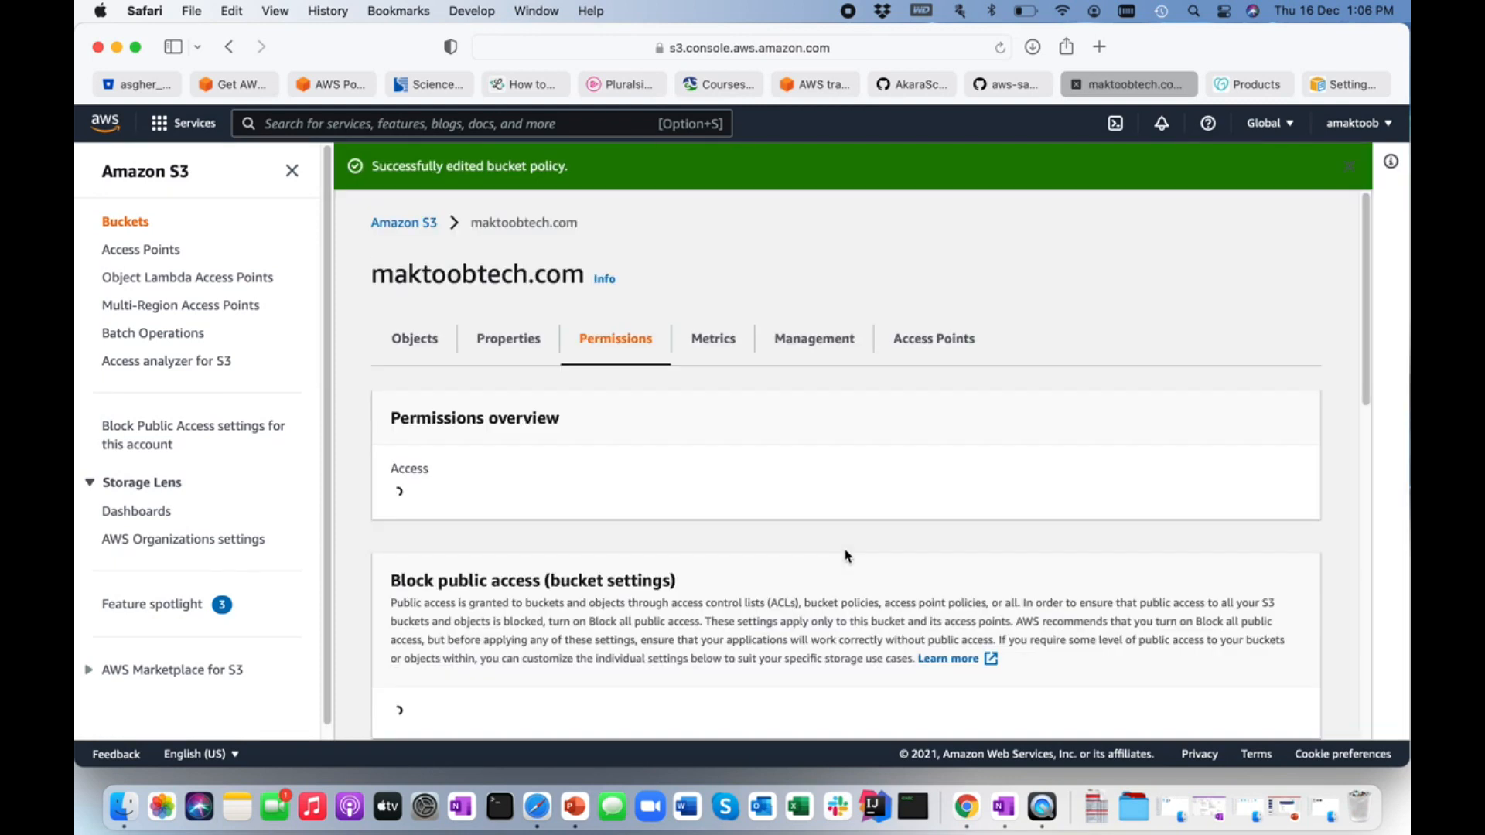
pyautogui.scroll(-5, 743, 479)
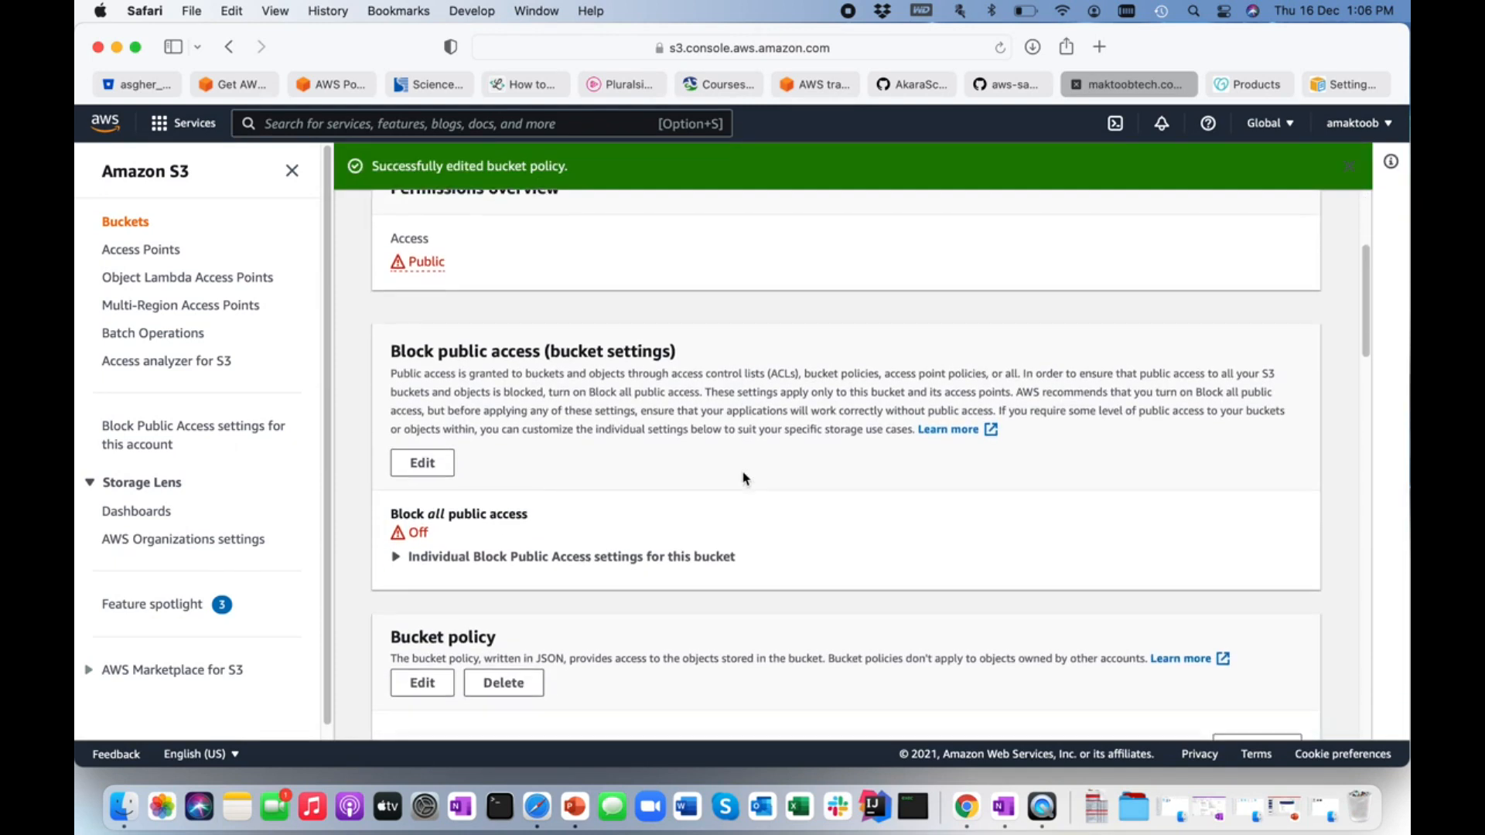
pyautogui.scroll(-10, 744, 479)
pyautogui.scroll(15, 744, 480)
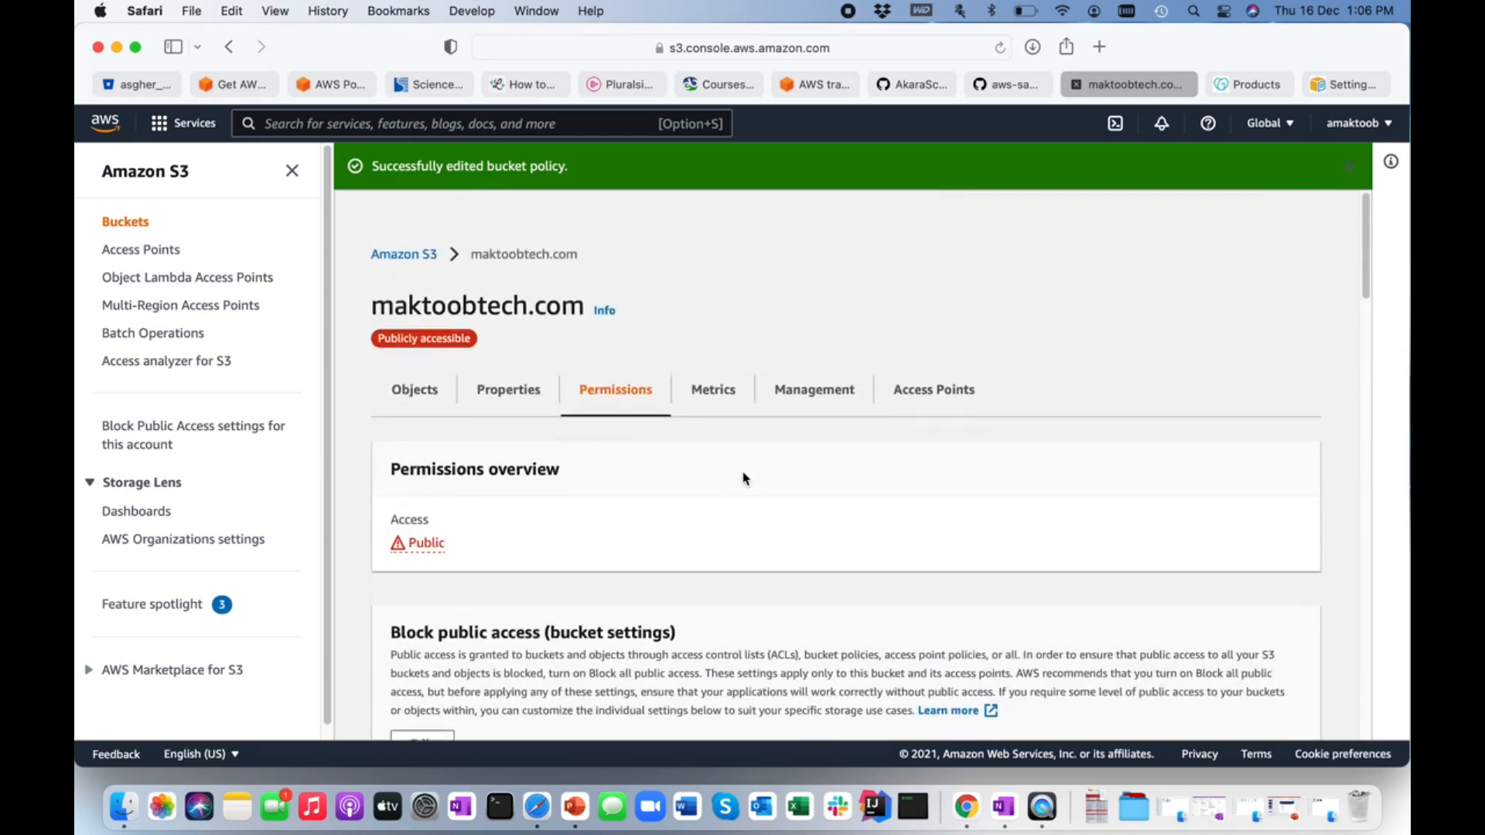
# Edit the static website hosting settings in the maktoobtech.com bucket's properties and enable hosting.
pyautogui.click(514, 364)
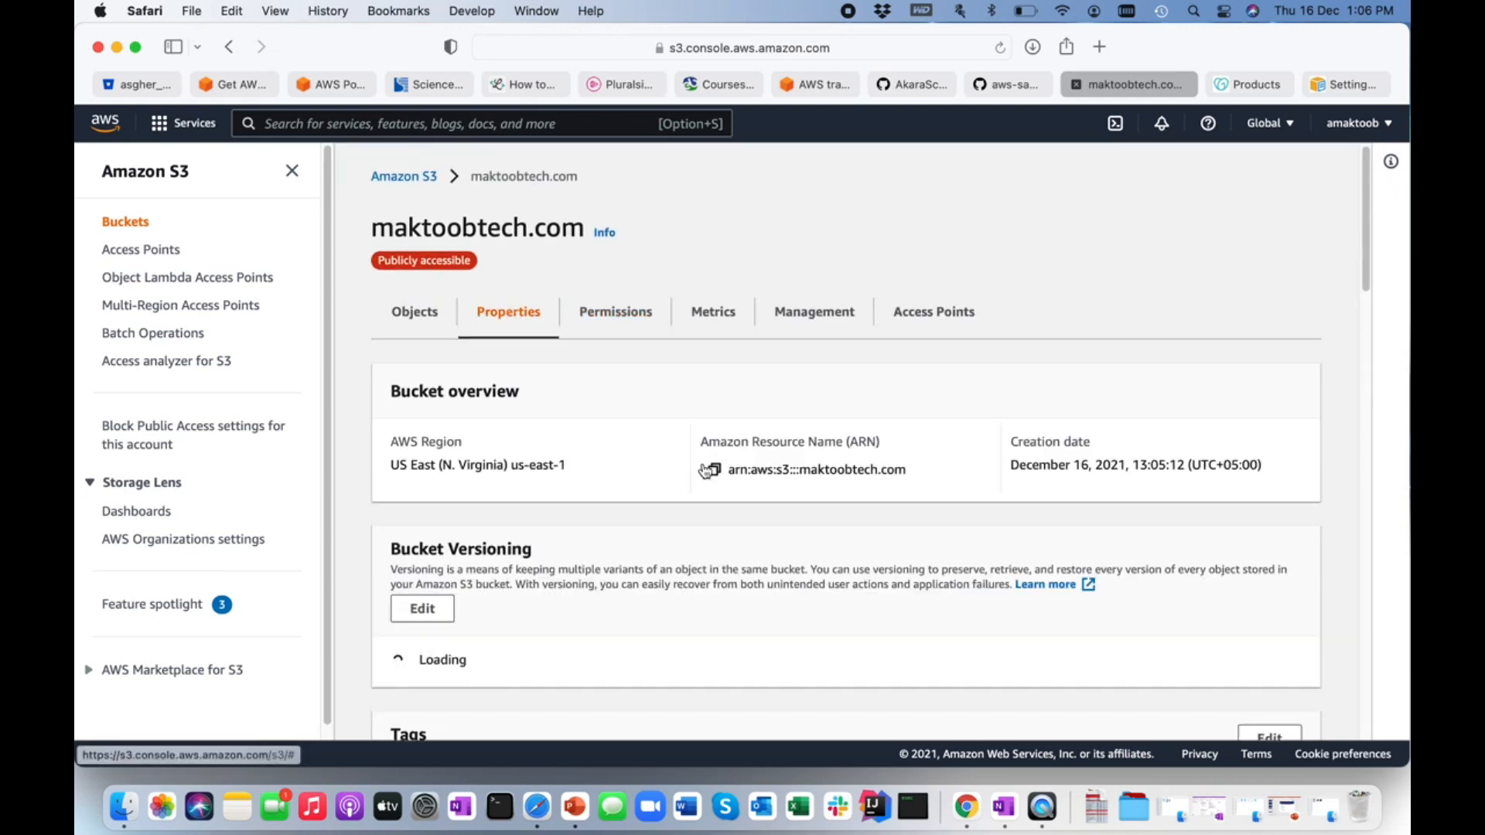
pyautogui.scroll(-12, 706, 470)
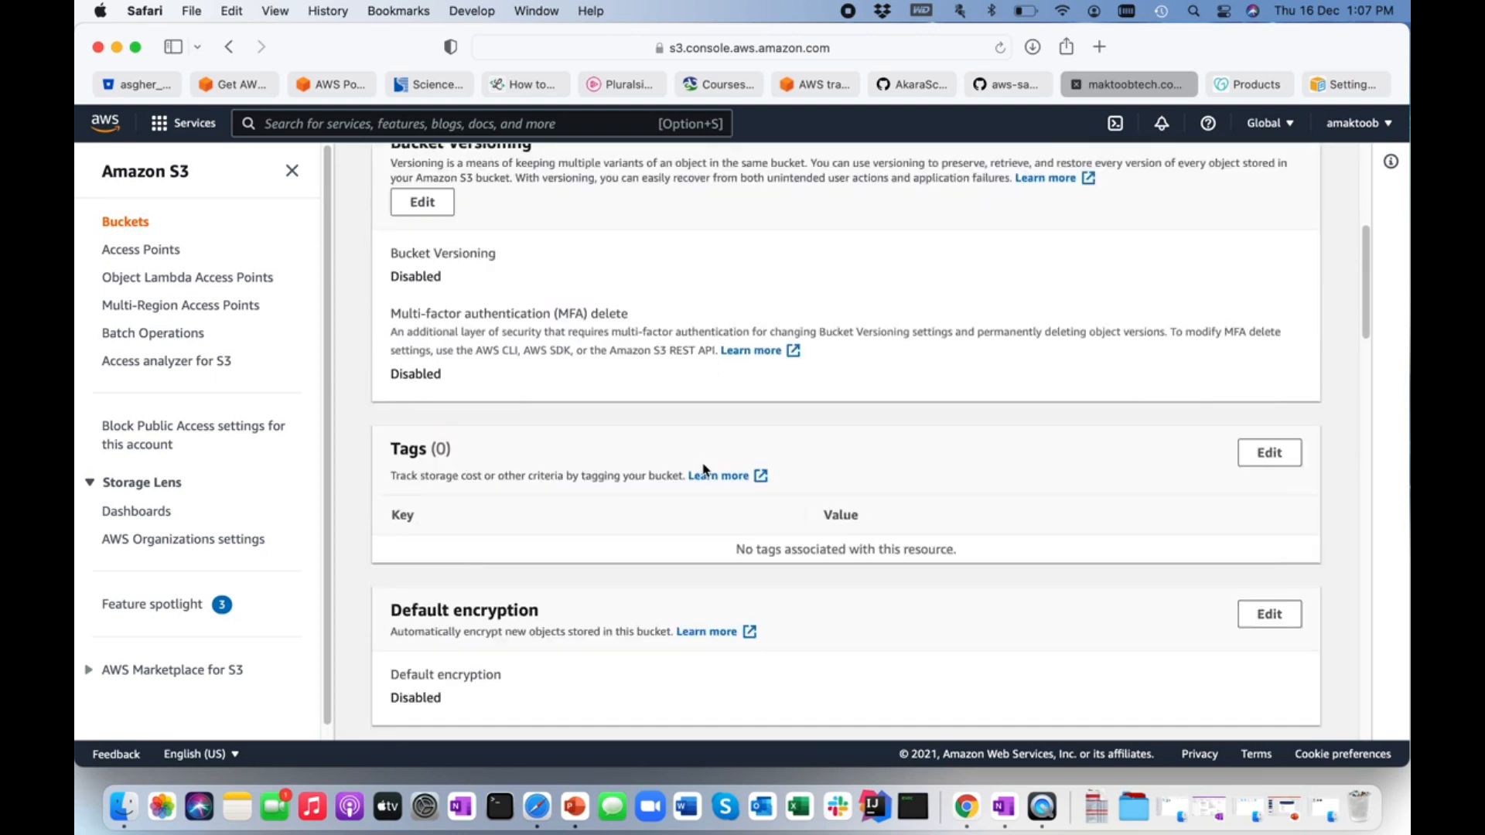
pyautogui.scroll(-17, 705, 470)
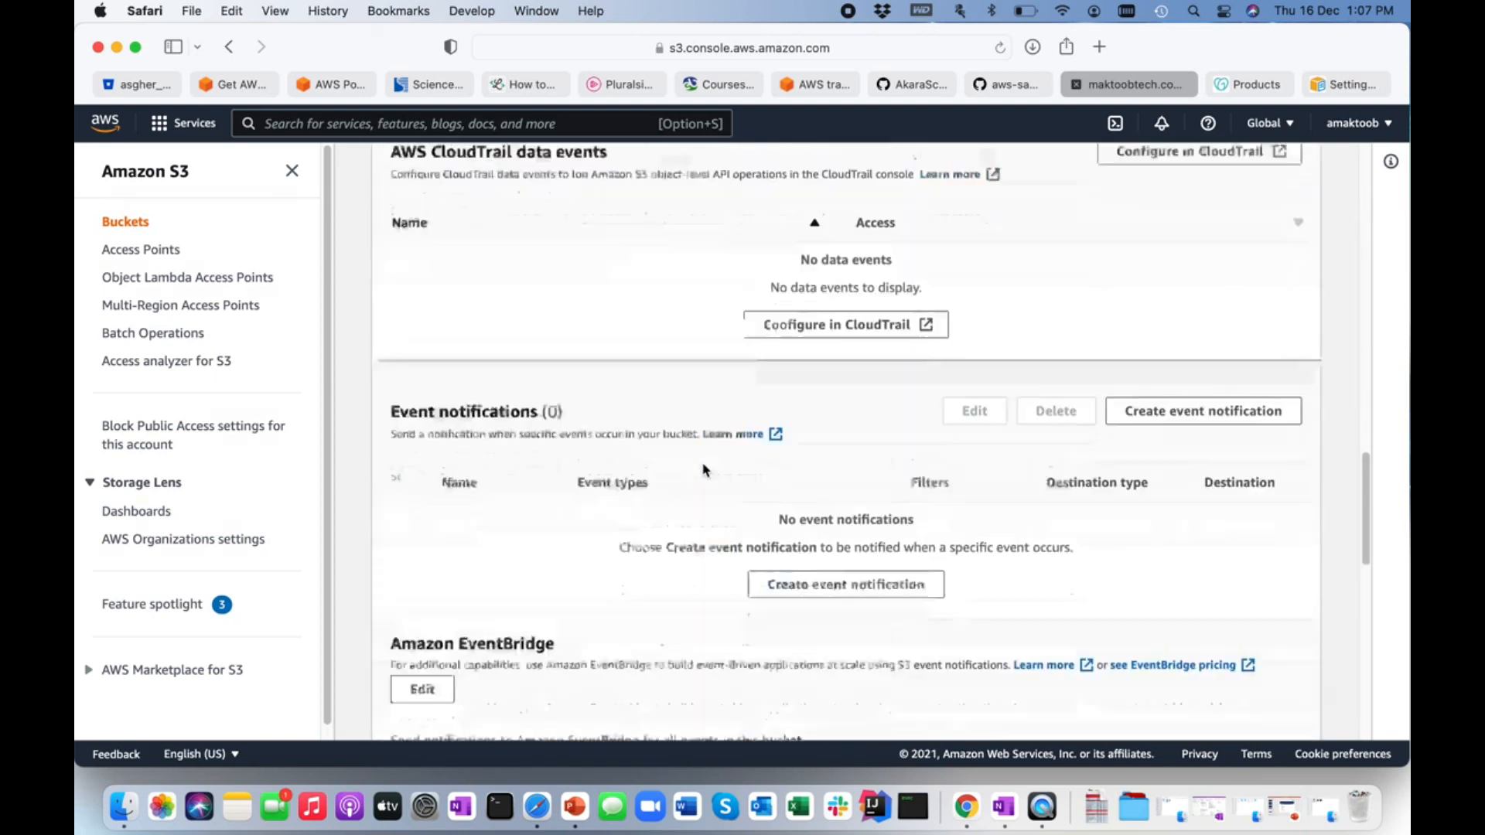
pyautogui.scroll(-4, 643, 508)
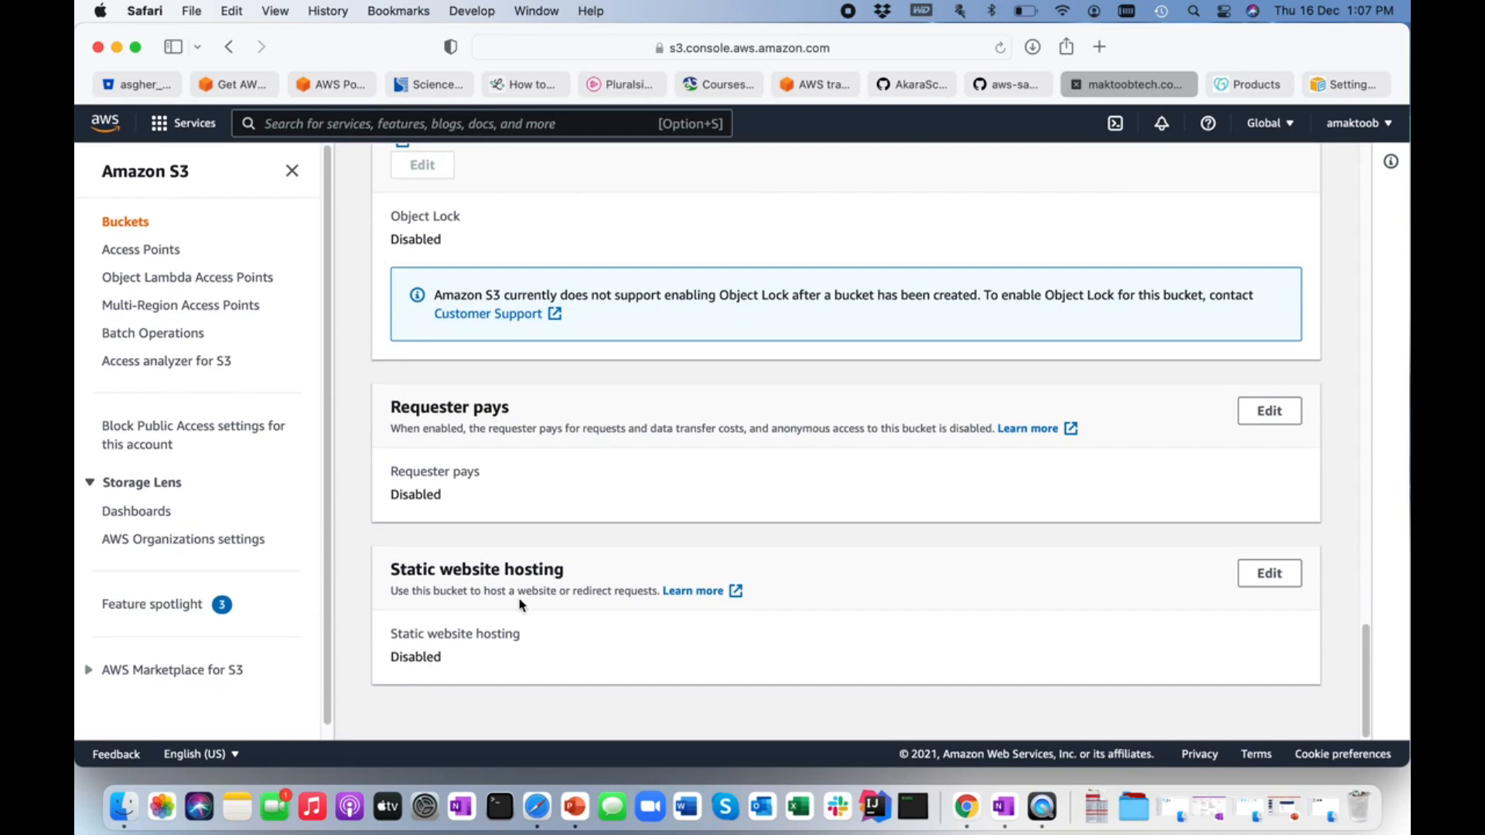
pyautogui.moveTo(389, 571); pyautogui.dragTo(568, 576)
pyautogui.click(531, 653)
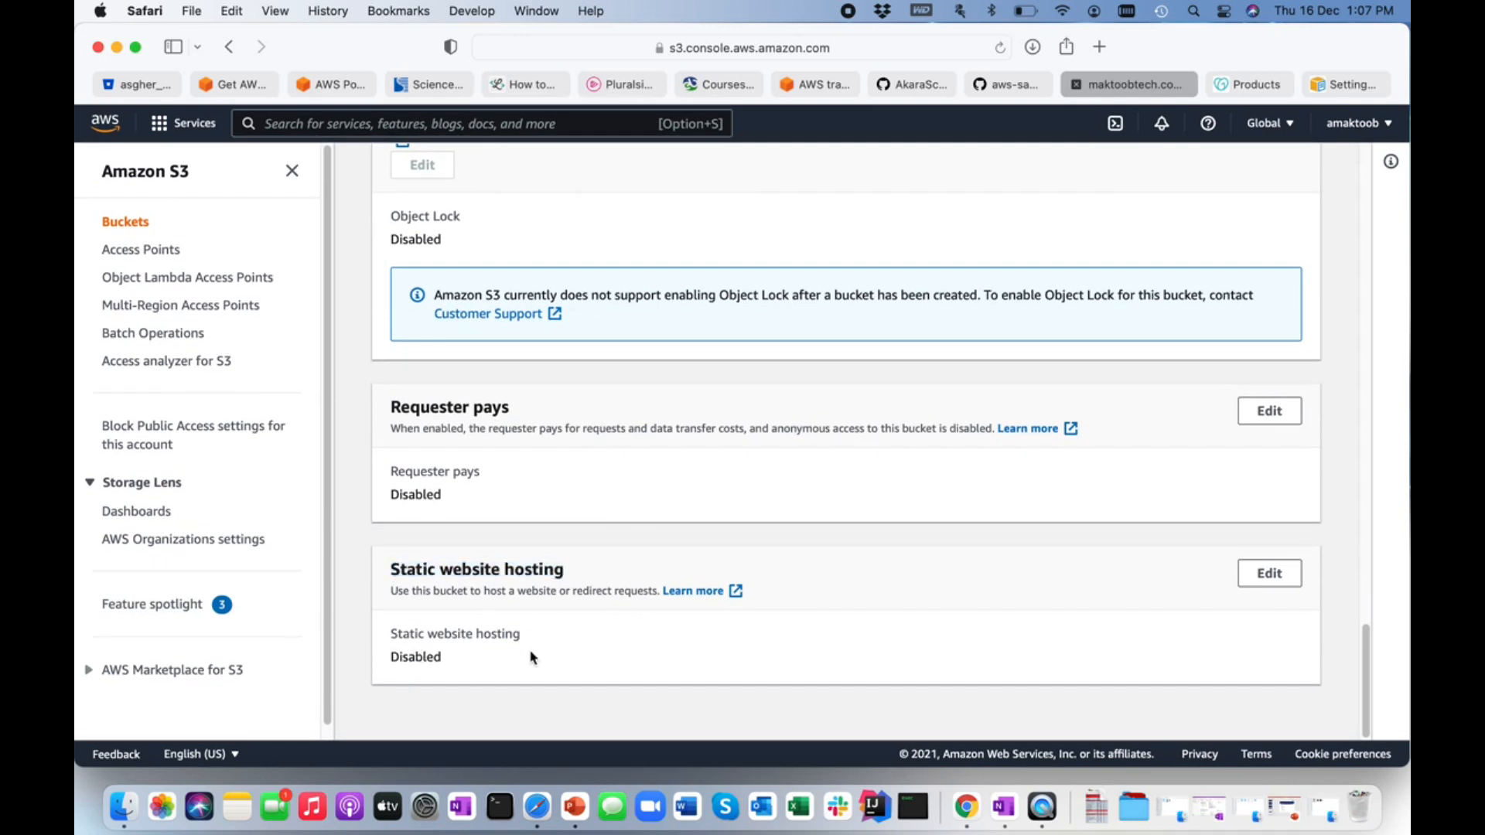
pyautogui.click(1270, 573)
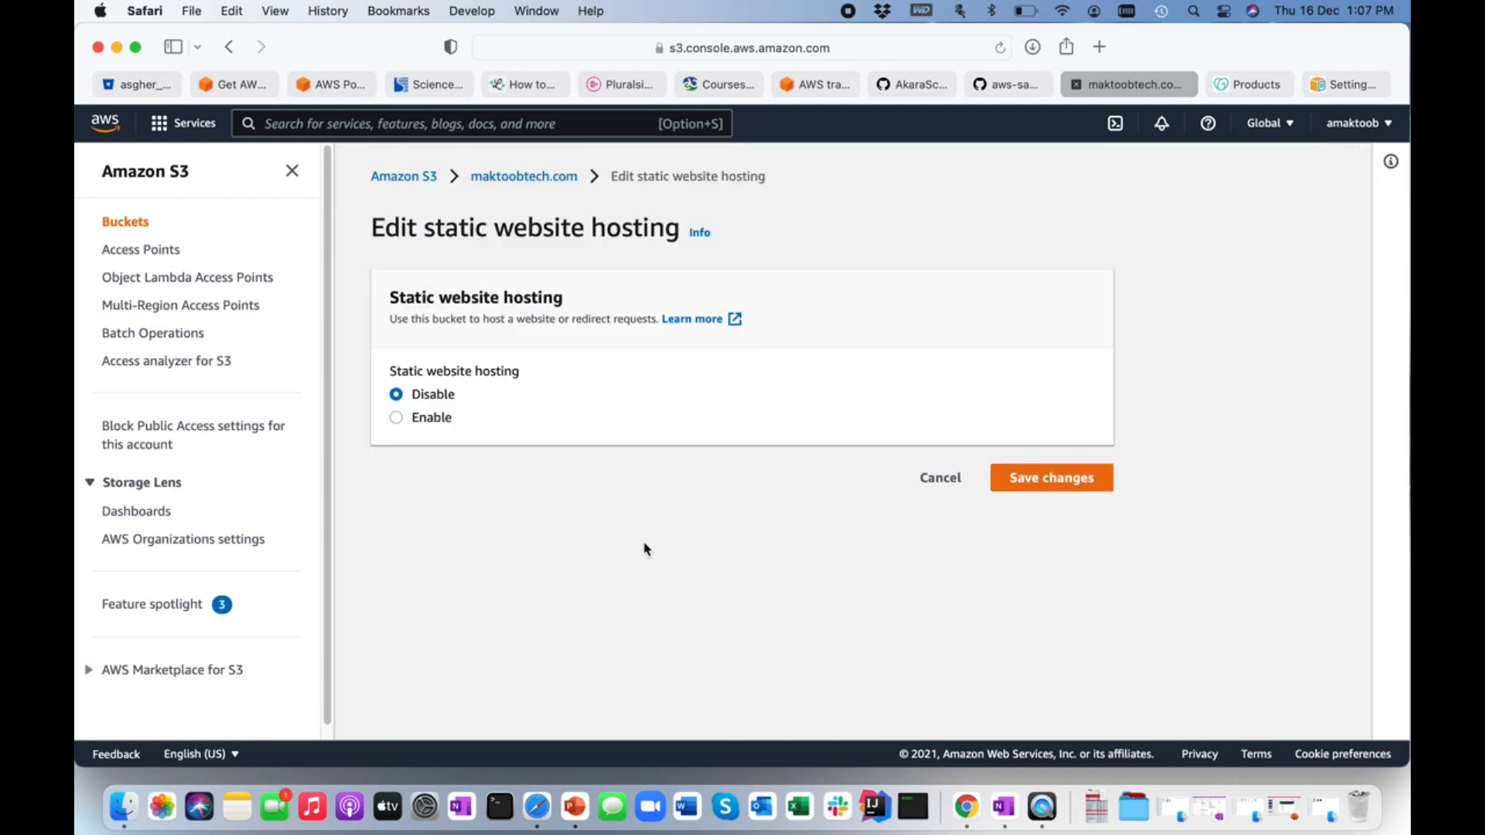
pyautogui.click(397, 420)
# Set the index document of the static website to index.html.
pyautogui.scroll(-5, 779, 548)
pyautogui.scroll(-3, 778, 548)
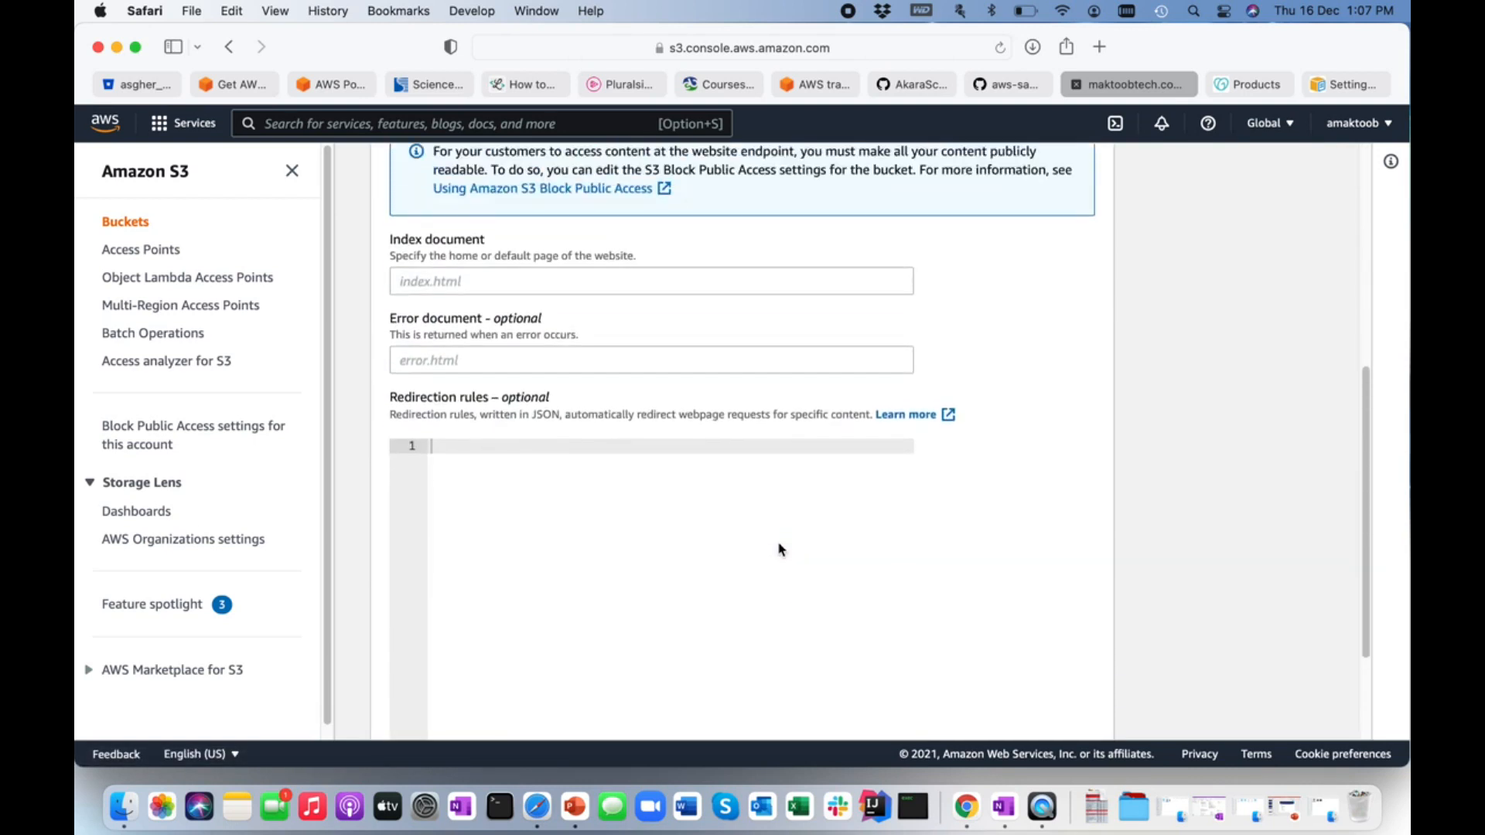
pyautogui.scroll(2, 779, 548)
pyautogui.click(432, 341)
pyautogui.write('i')
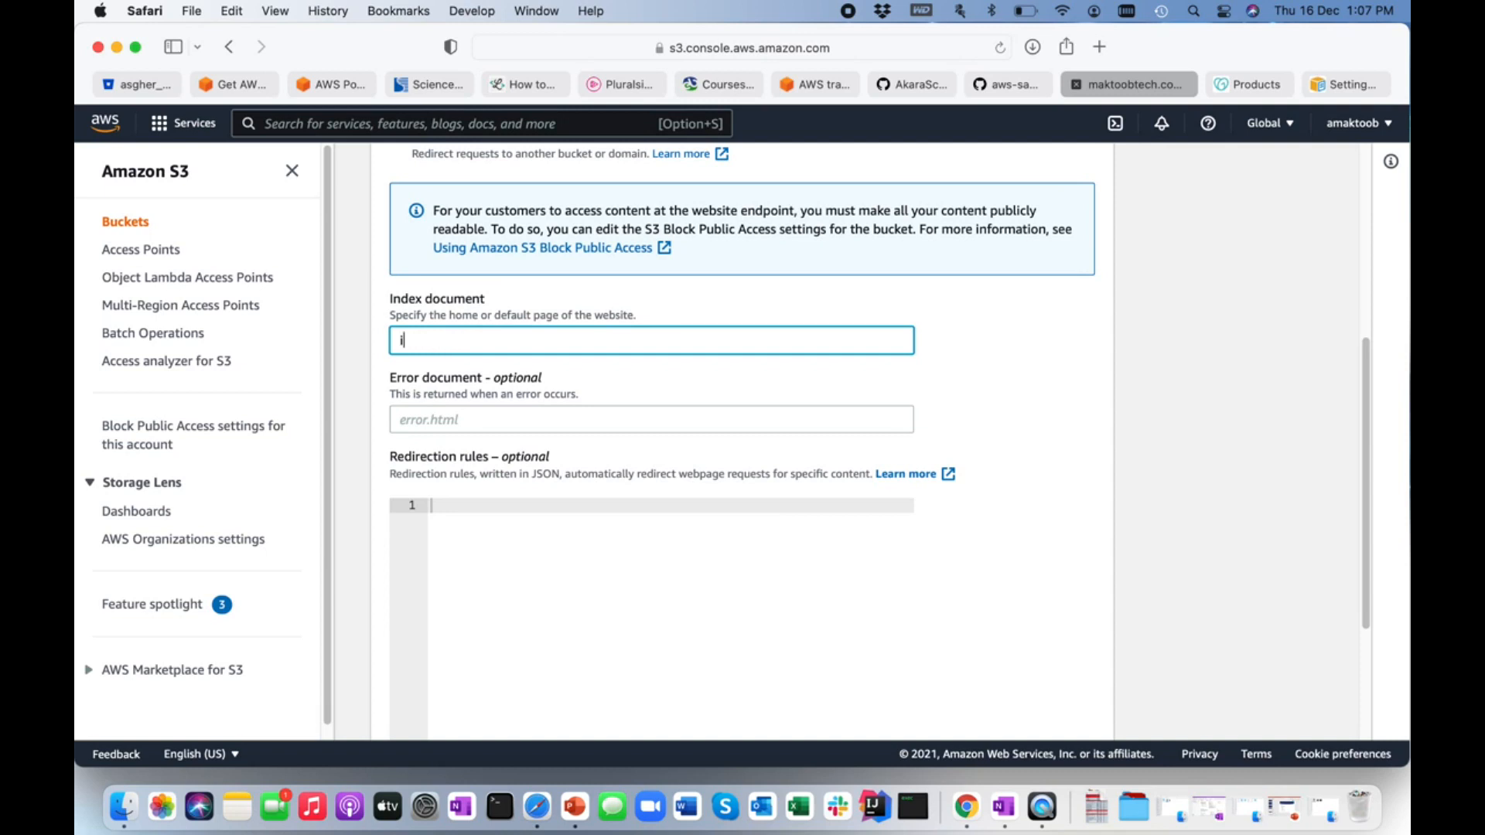
pyautogui.write('ndex.html')
# Set the error document to error.html and save the static website hosting changes.
pyautogui.click(435, 420)
pyautogui.write('erro')
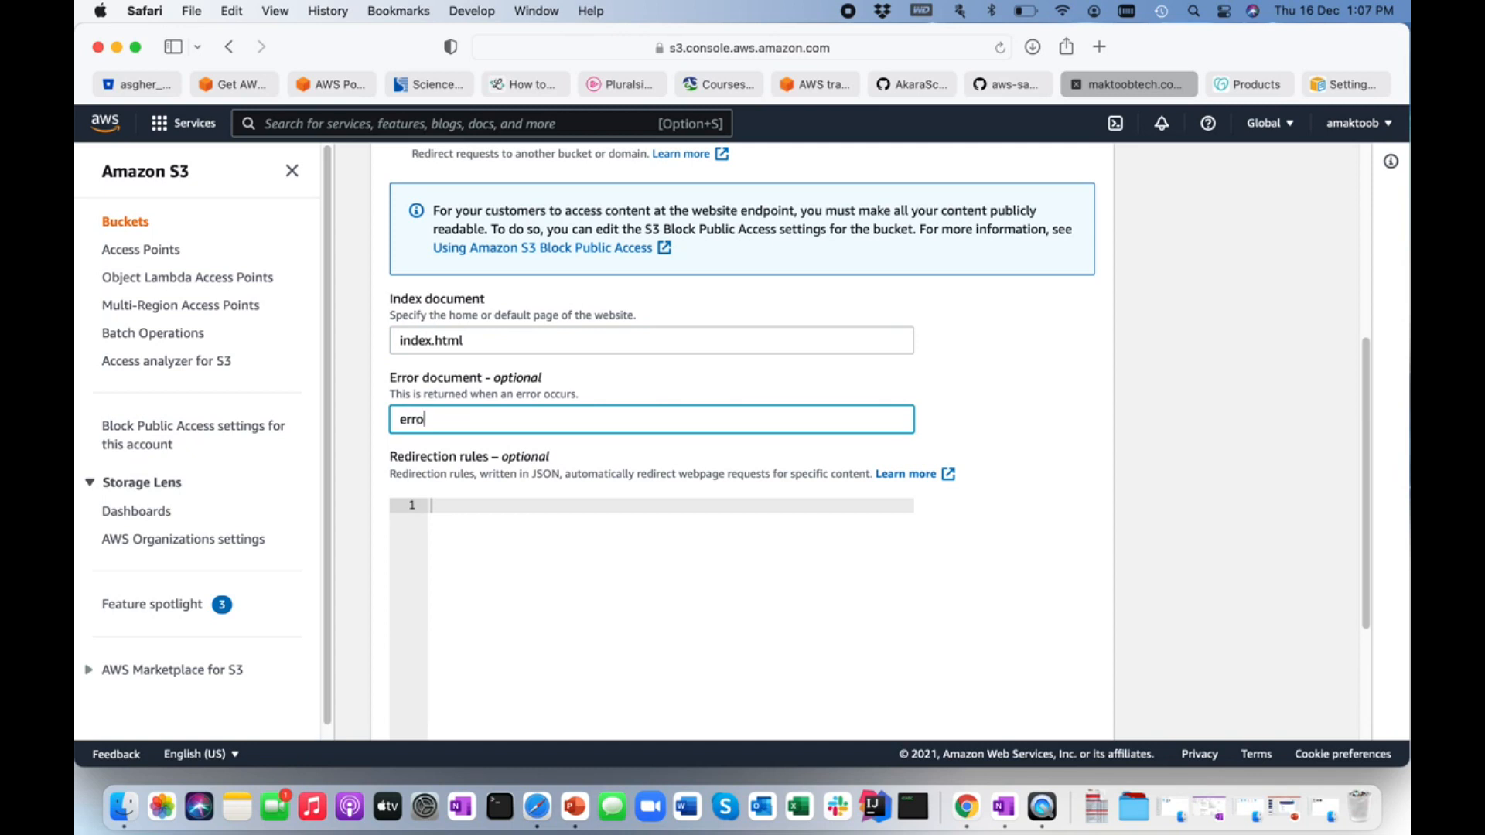
pyautogui.write('r.html')
pyautogui.scroll(-3, 538, 468)
pyautogui.scroll(-1, 538, 470)
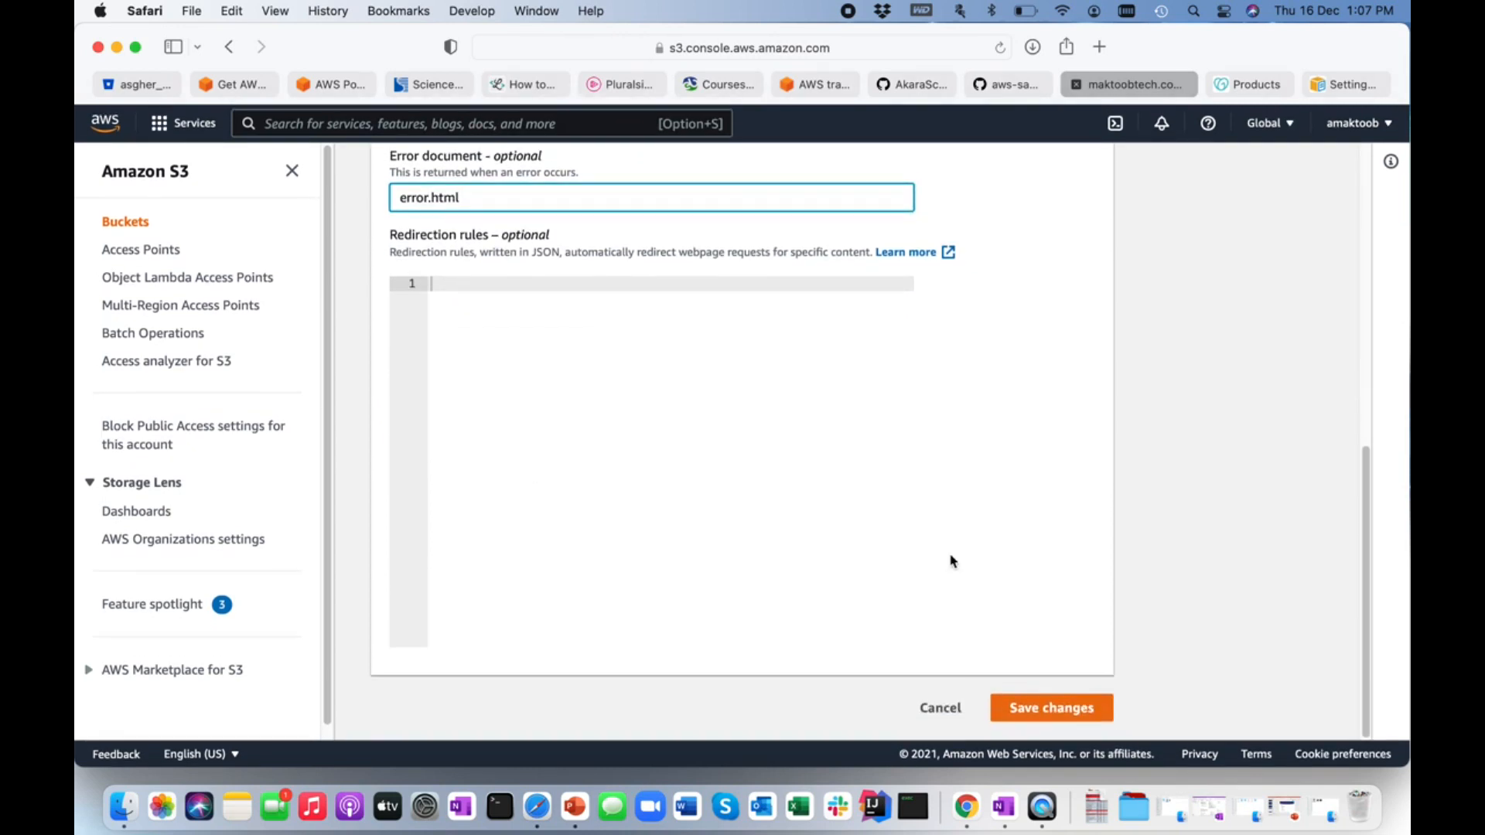
pyautogui.click(1039, 709)
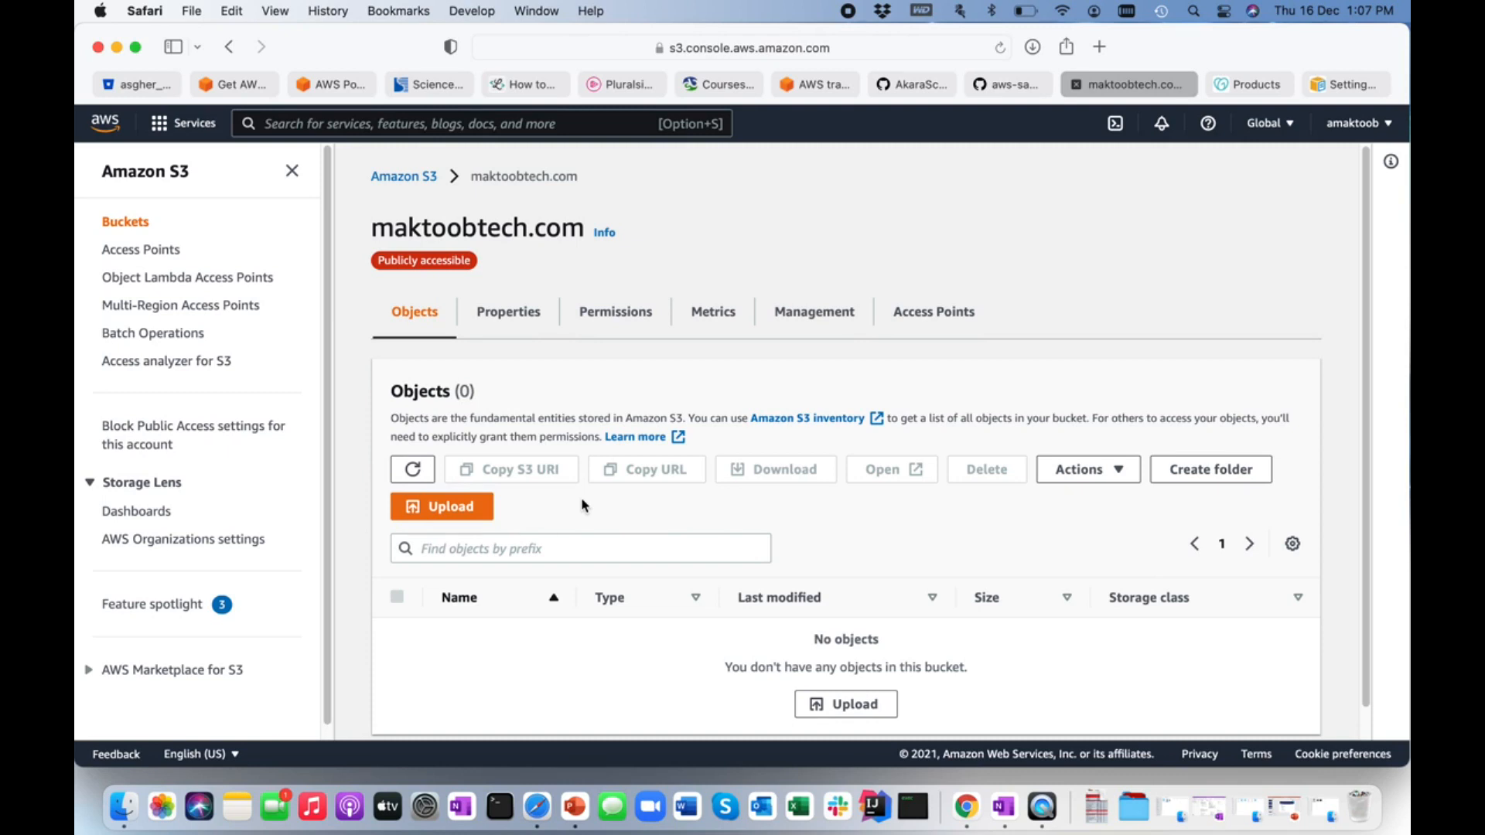
# Upload index.html from the Desktop to the maktoobtech.com bucket and close the upload status page.
pyautogui.scroll(-1, 583, 504)
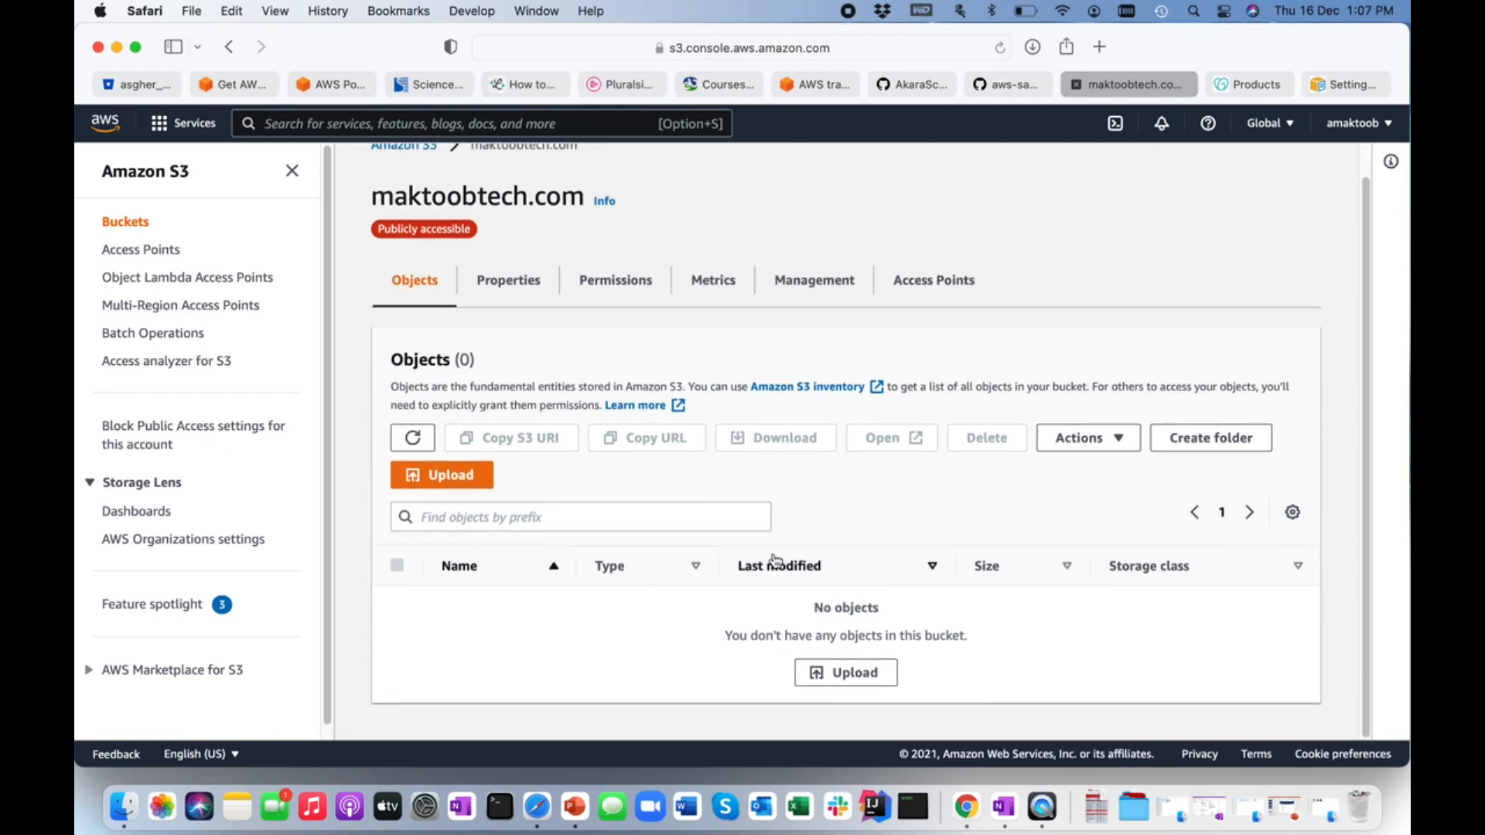
pyautogui.click(856, 676)
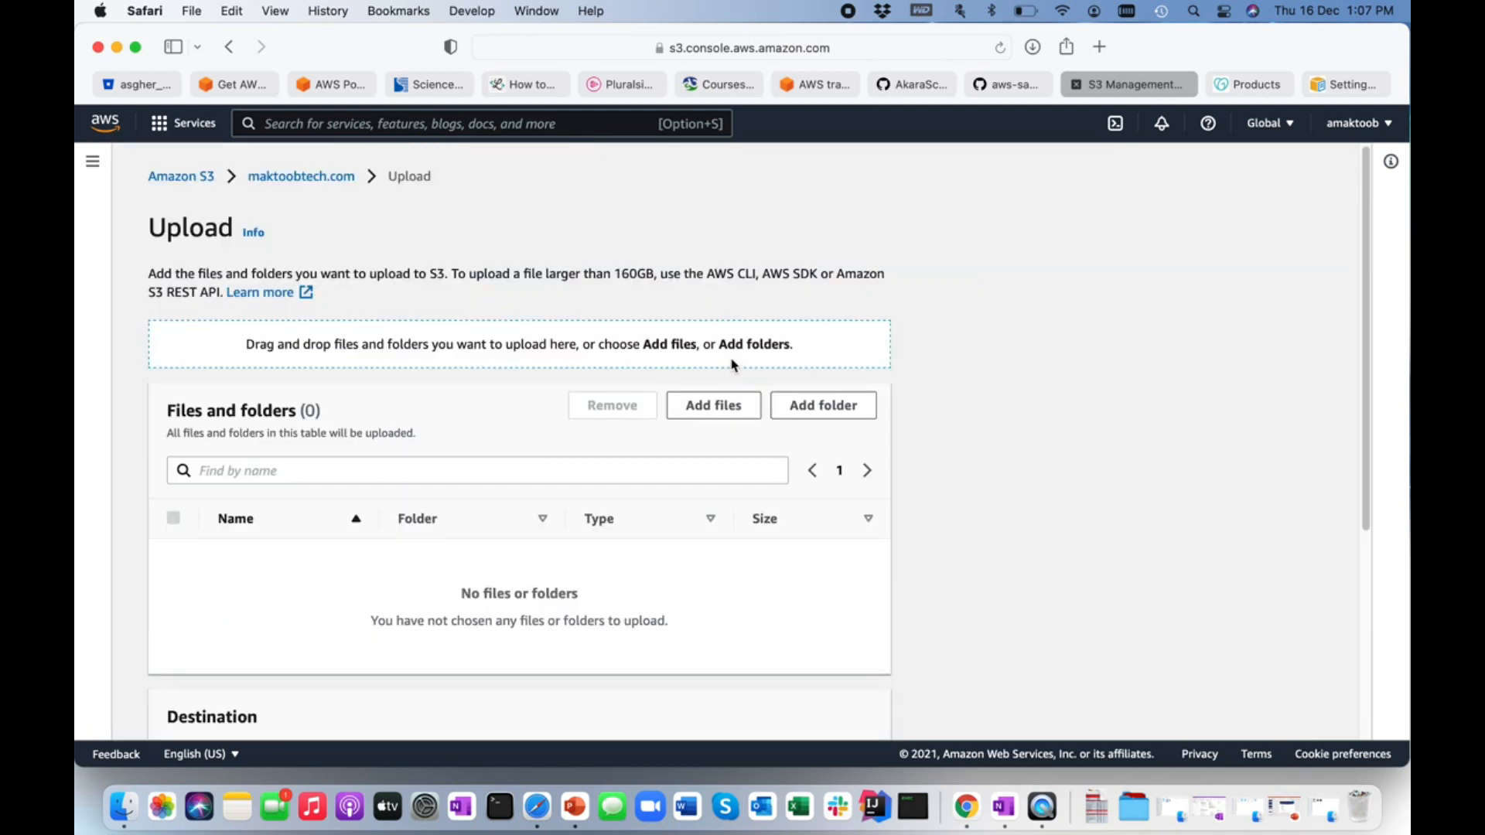
pyautogui.click(712, 417)
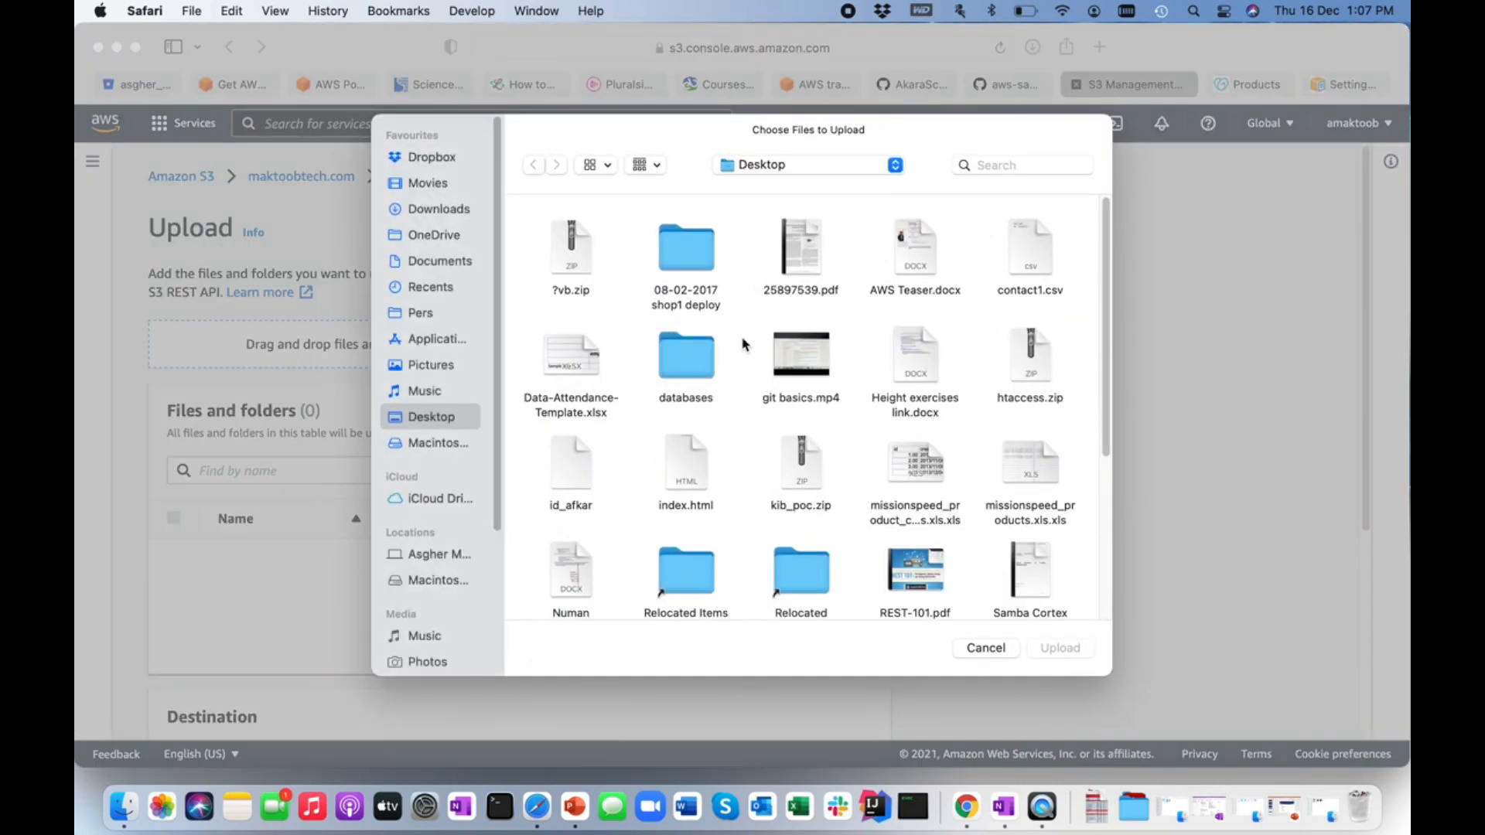
pyautogui.click(686, 472)
pyautogui.doubleClick(686, 472)
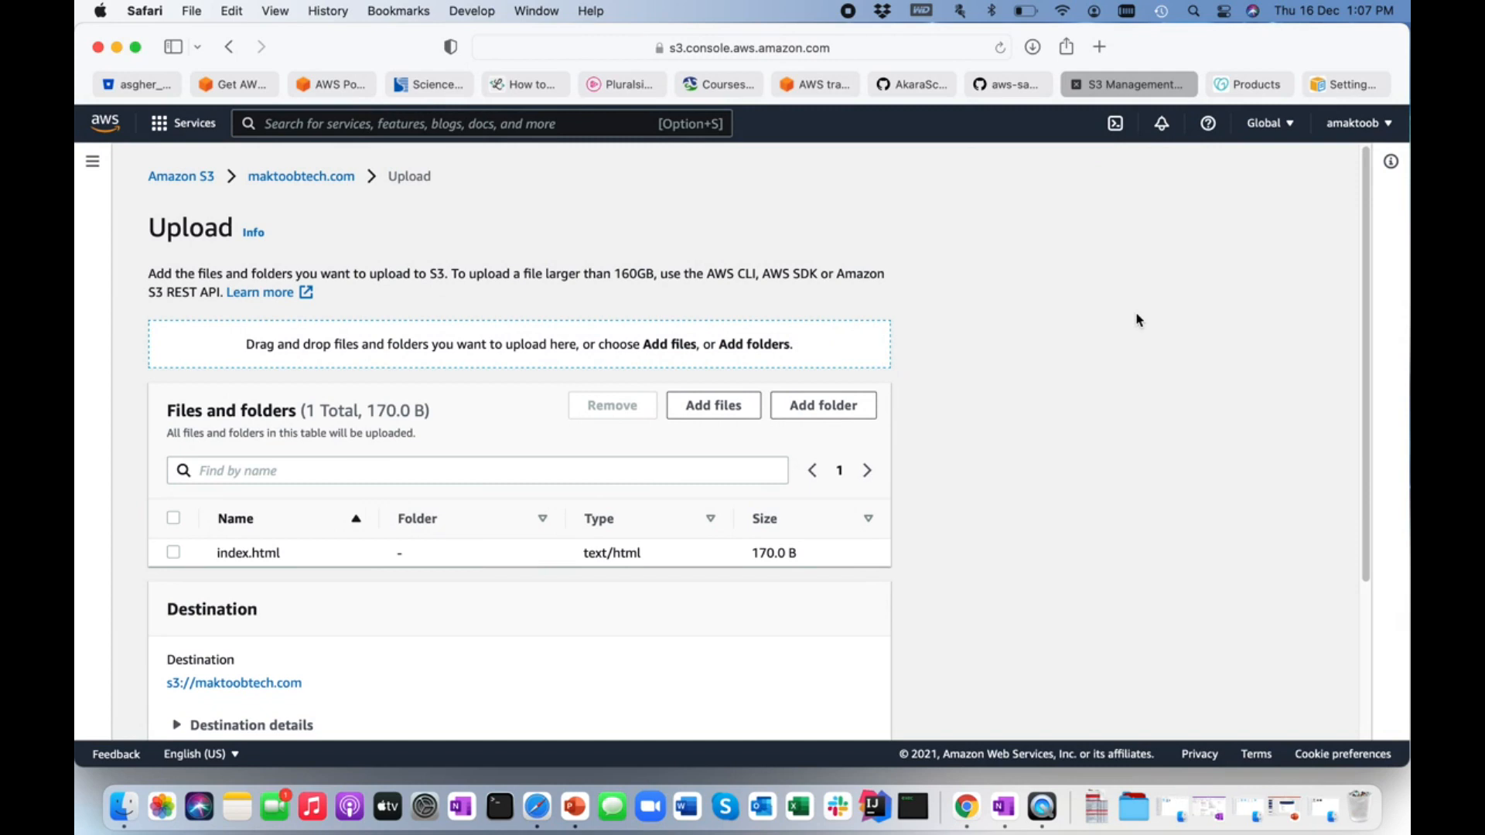
pyautogui.scroll(-5, 1131, 322)
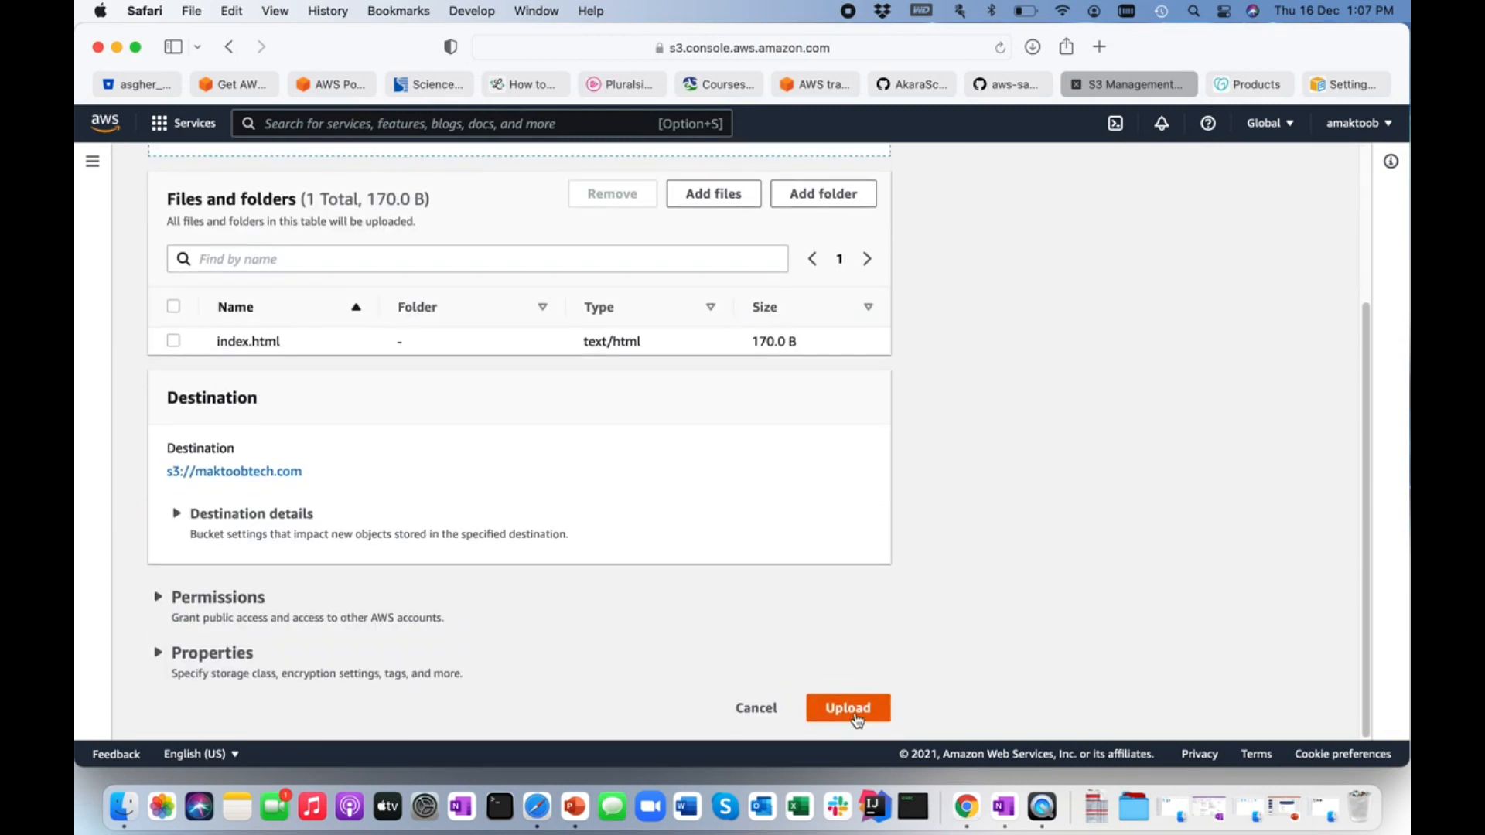
pyautogui.click(843, 715)
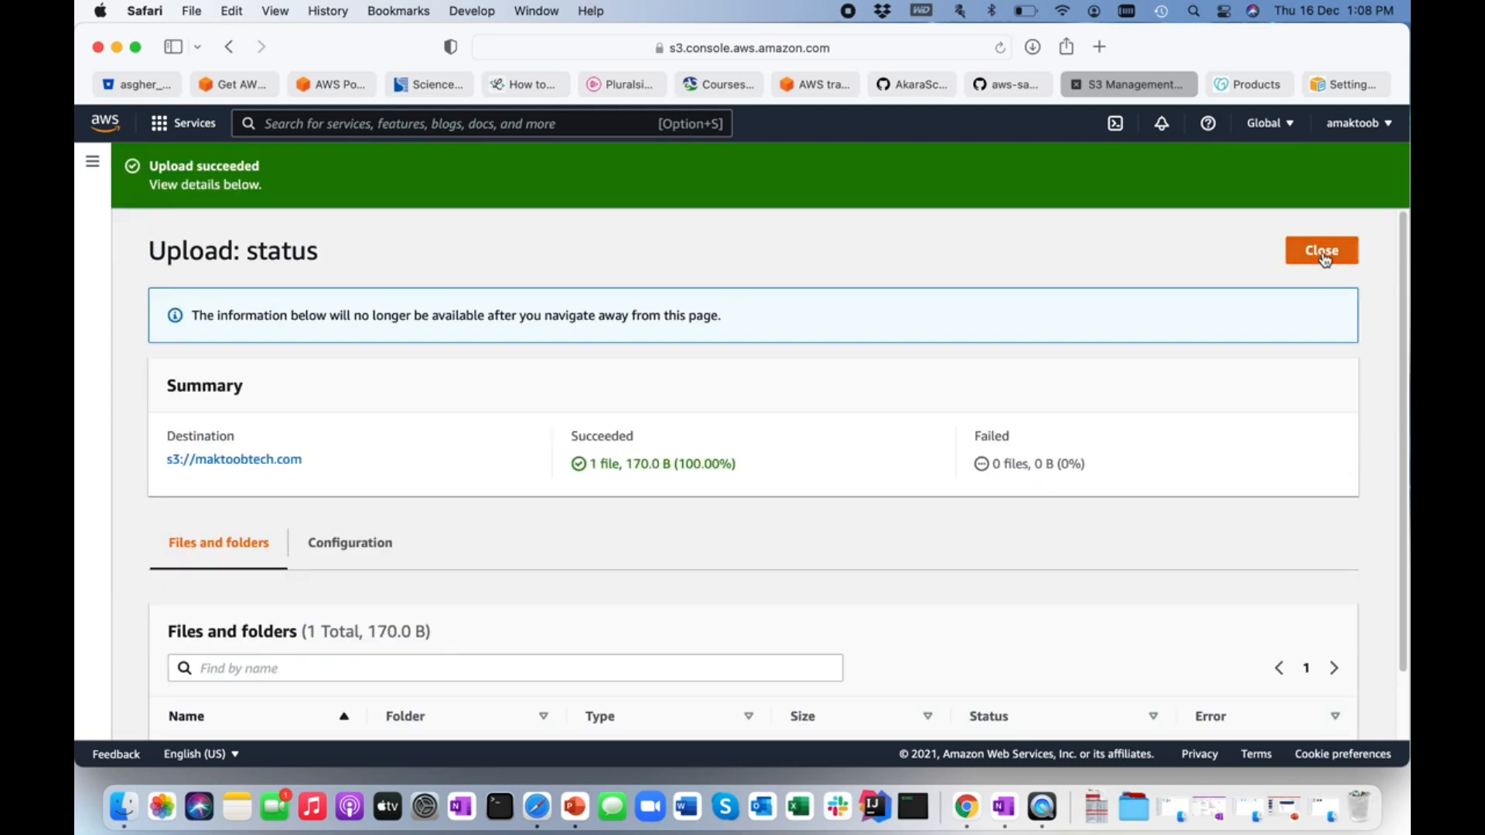
pyautogui.click(1324, 259)
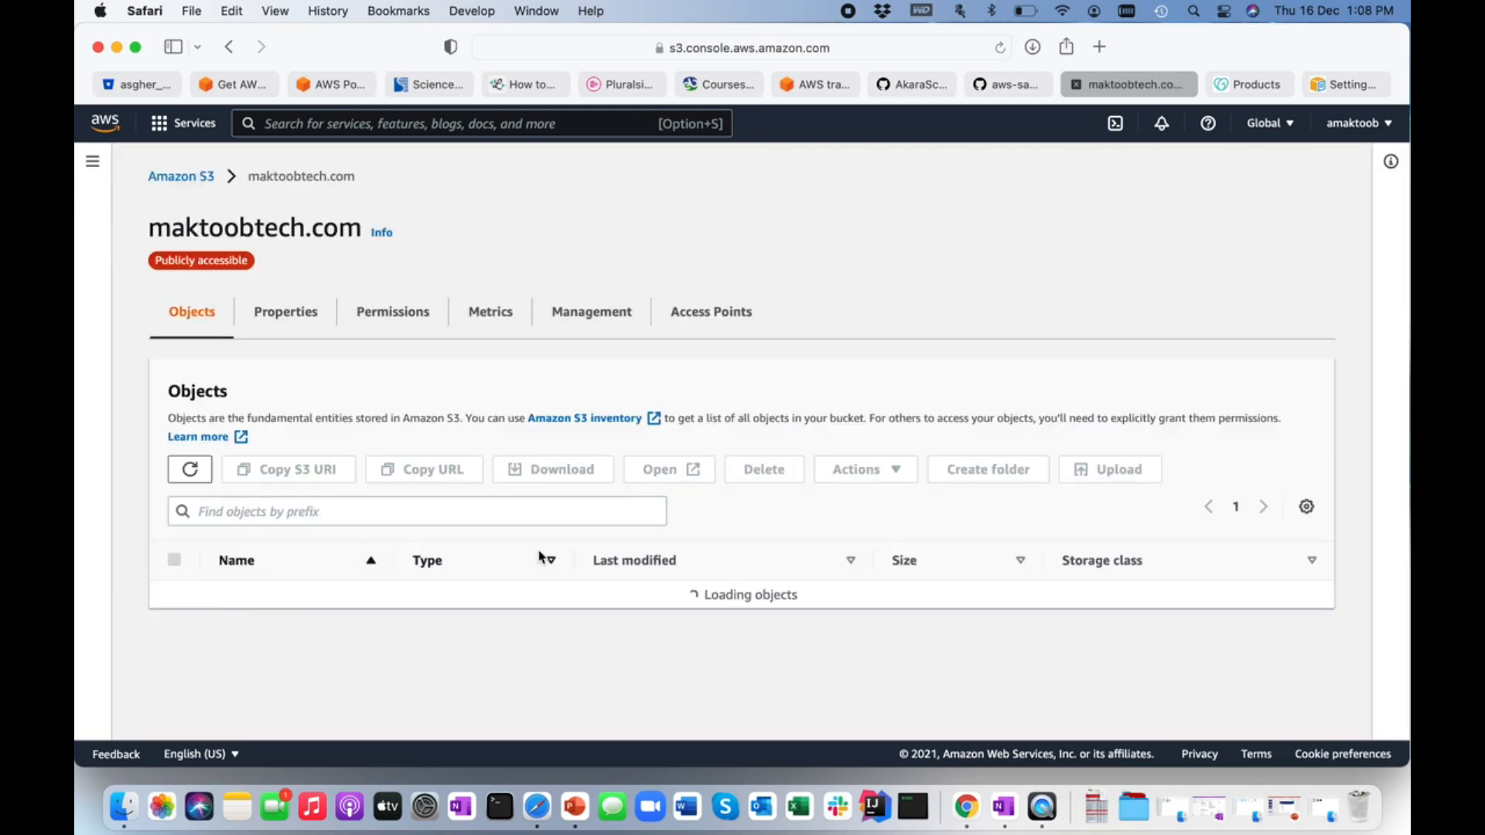
# Open the bucket website endpoint from the static website hosting properties and check the index page it serves.
pyautogui.click(299, 313)
pyautogui.scroll(-20, 484, 518)
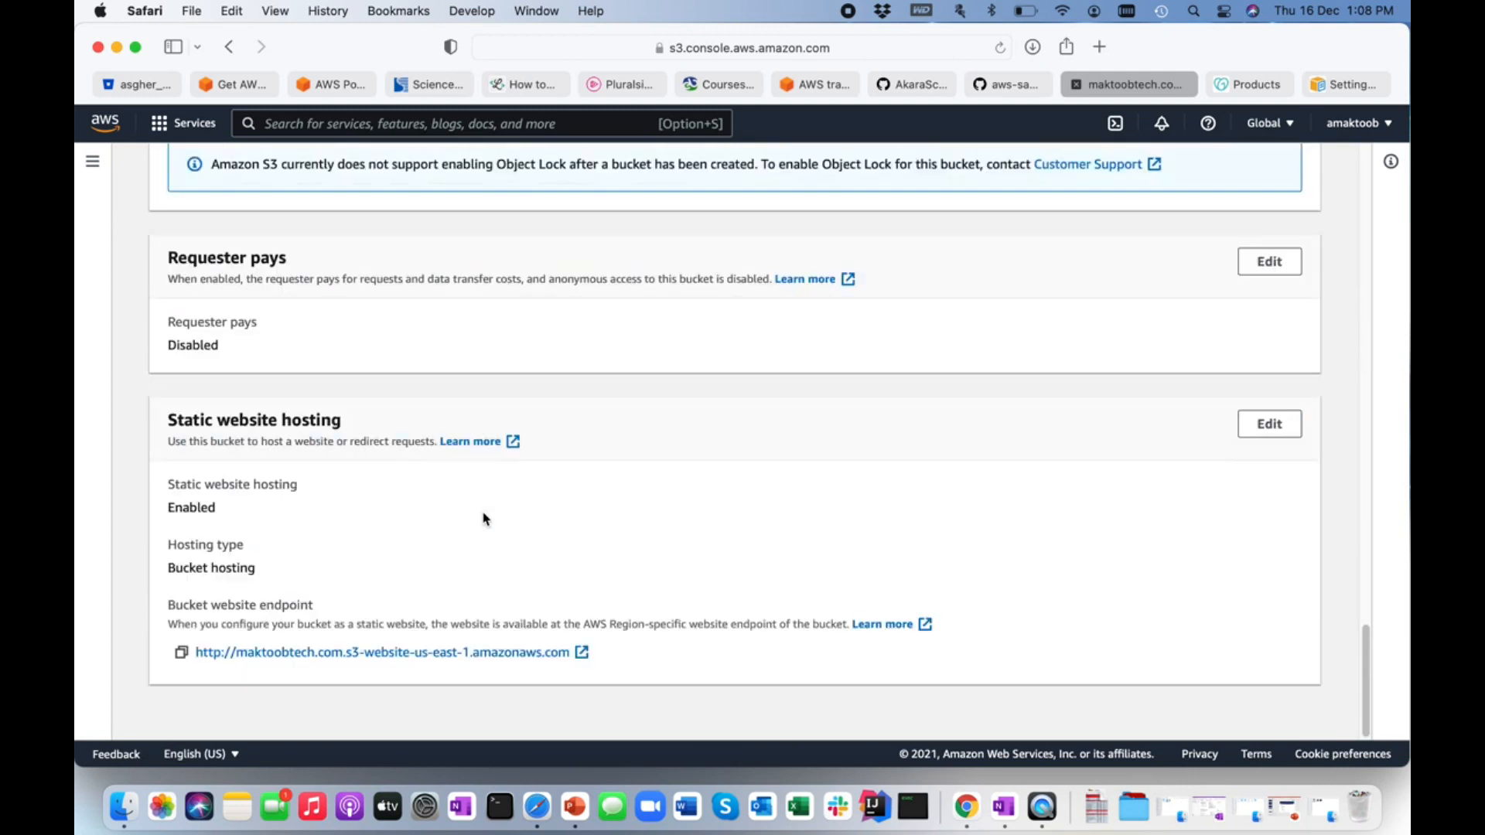
pyautogui.moveTo(169, 604); pyautogui.dragTo(314, 604)
pyautogui.click(341, 606)
pyautogui.click(582, 653)
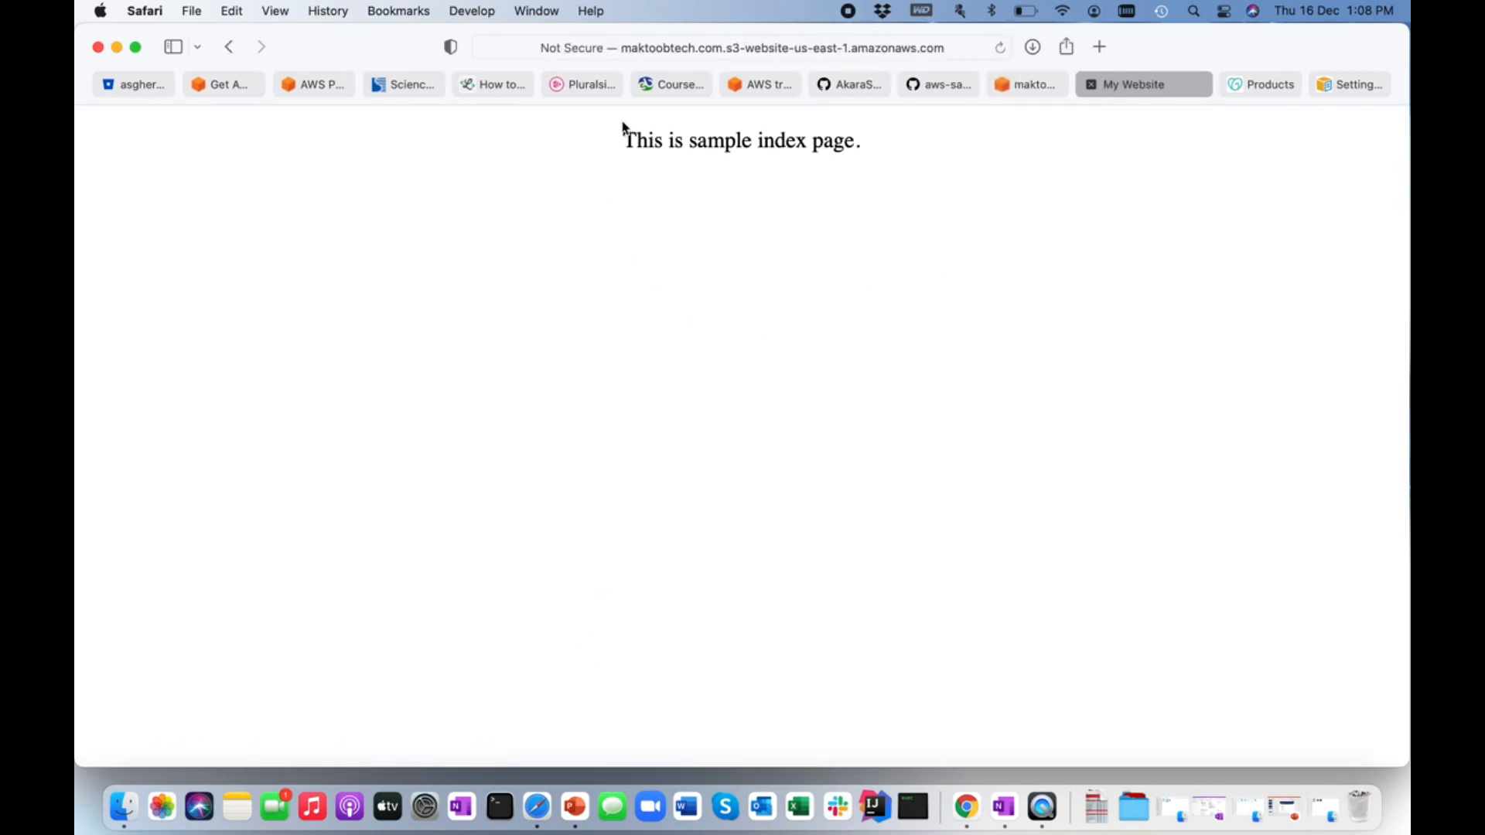
pyautogui.moveTo(620, 139); pyautogui.dragTo(979, 179)
pyautogui.click(800, 253)
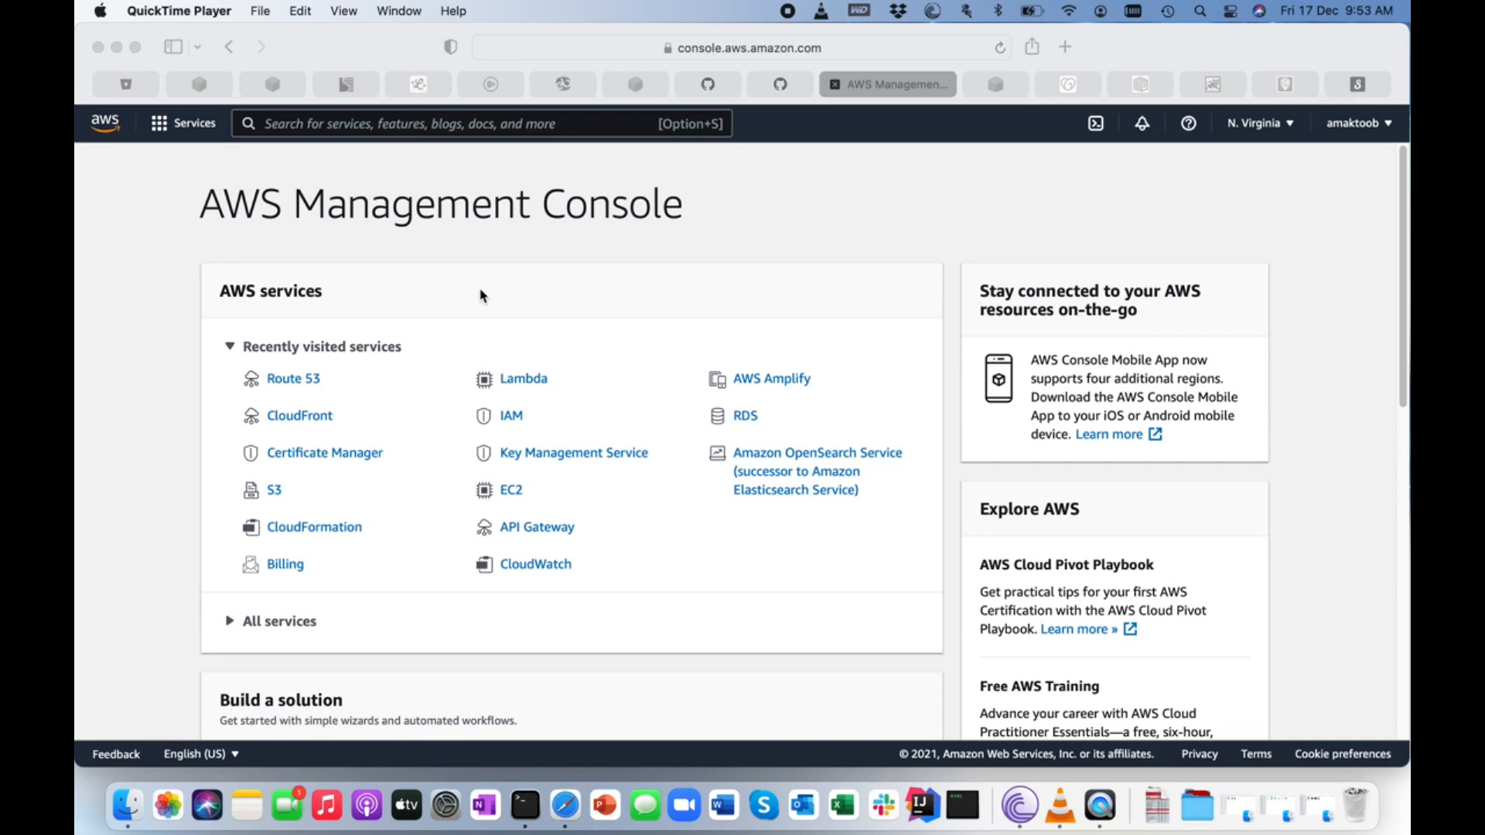
# Search the AWS Management Console for Route 53 and open the service.
pyautogui.click(654, 271)
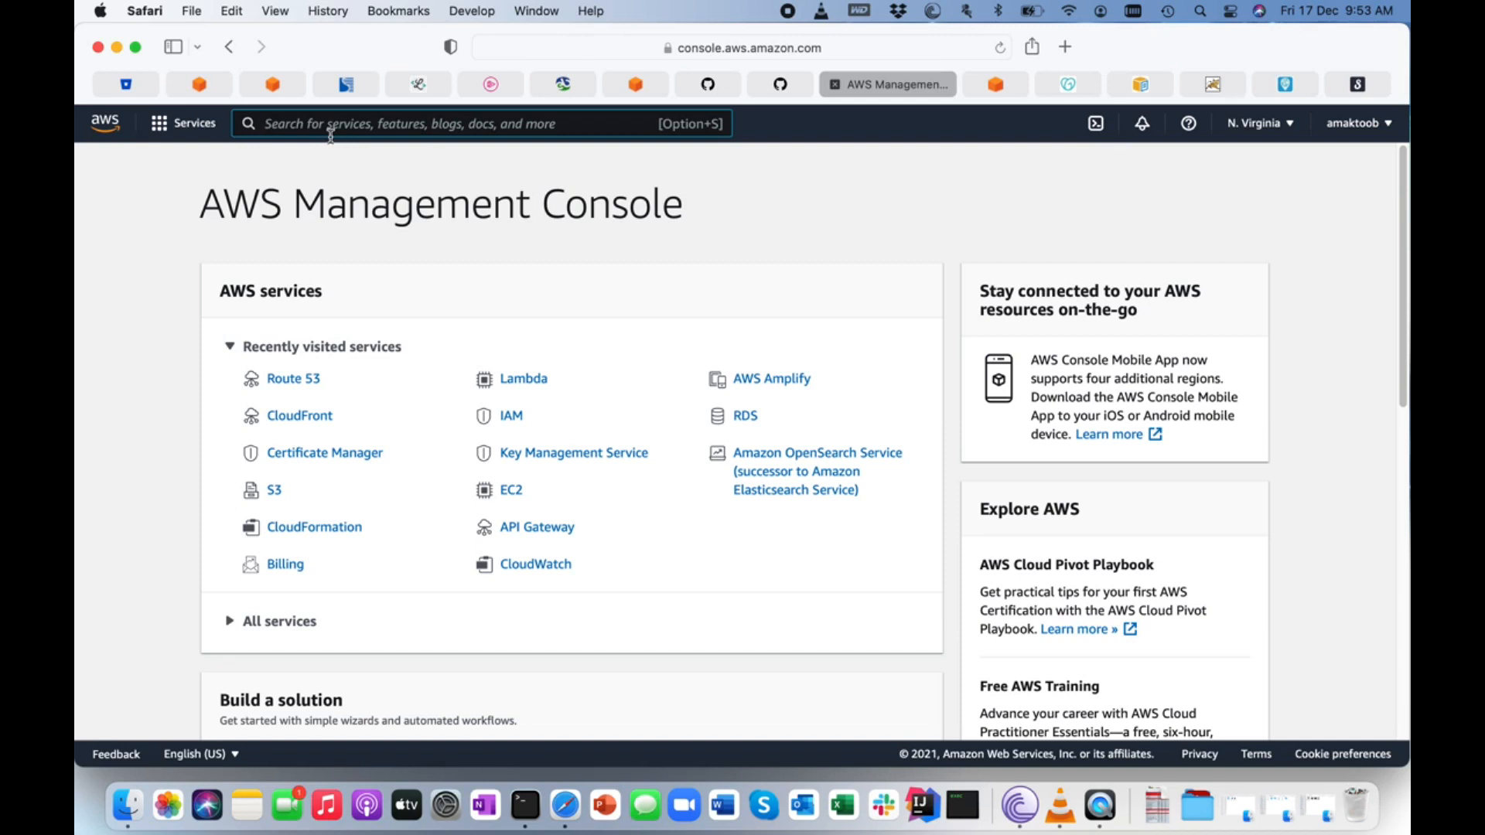
pyautogui.write('route 53')
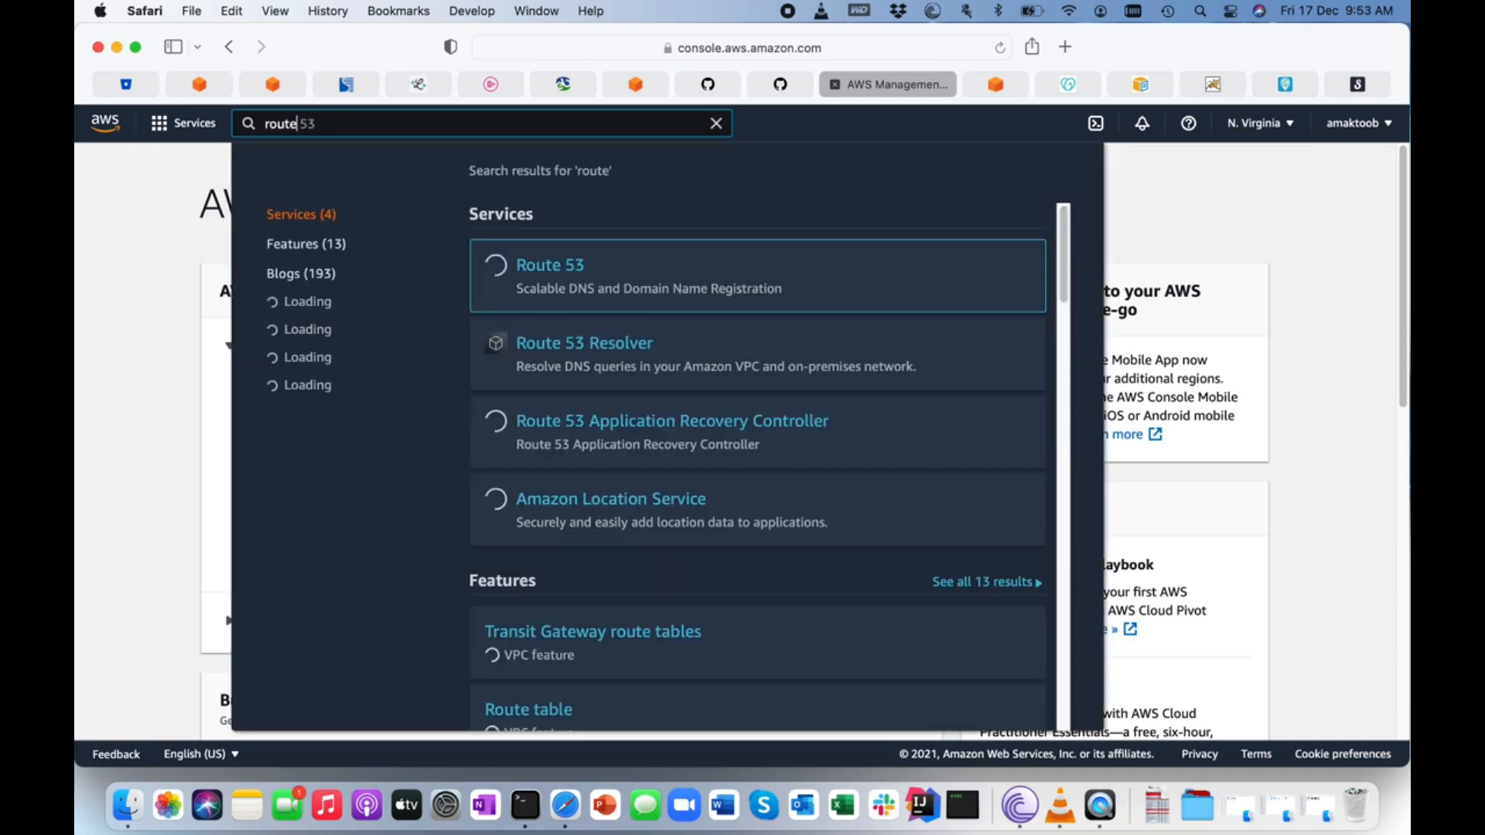
pyautogui.press('BackSpace')
pyautogui.press('BackSpace')
pyautogui.press('BackSpace')
pyautogui.write('53')
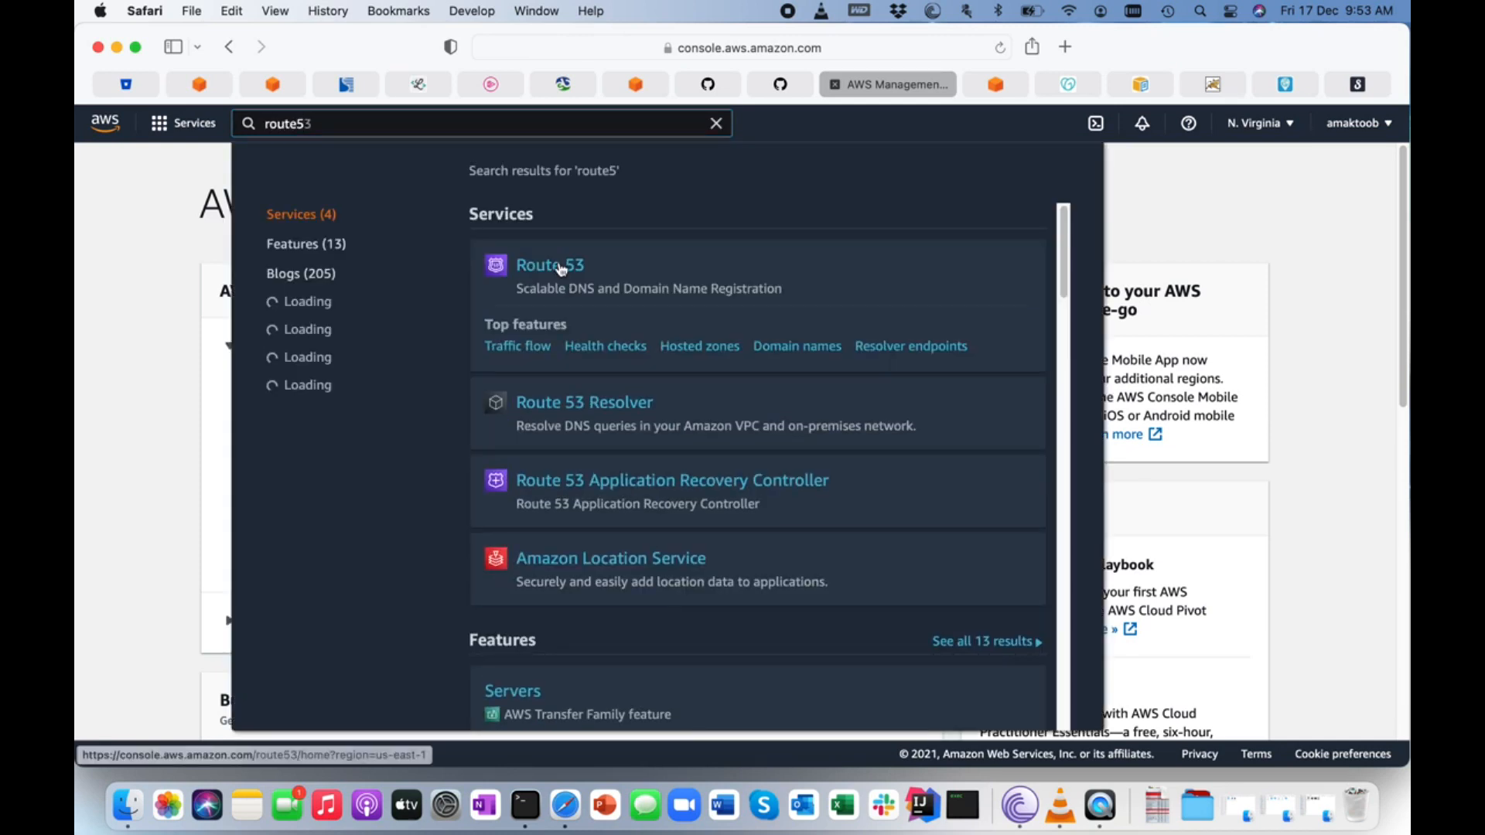
pyautogui.click(560, 266)
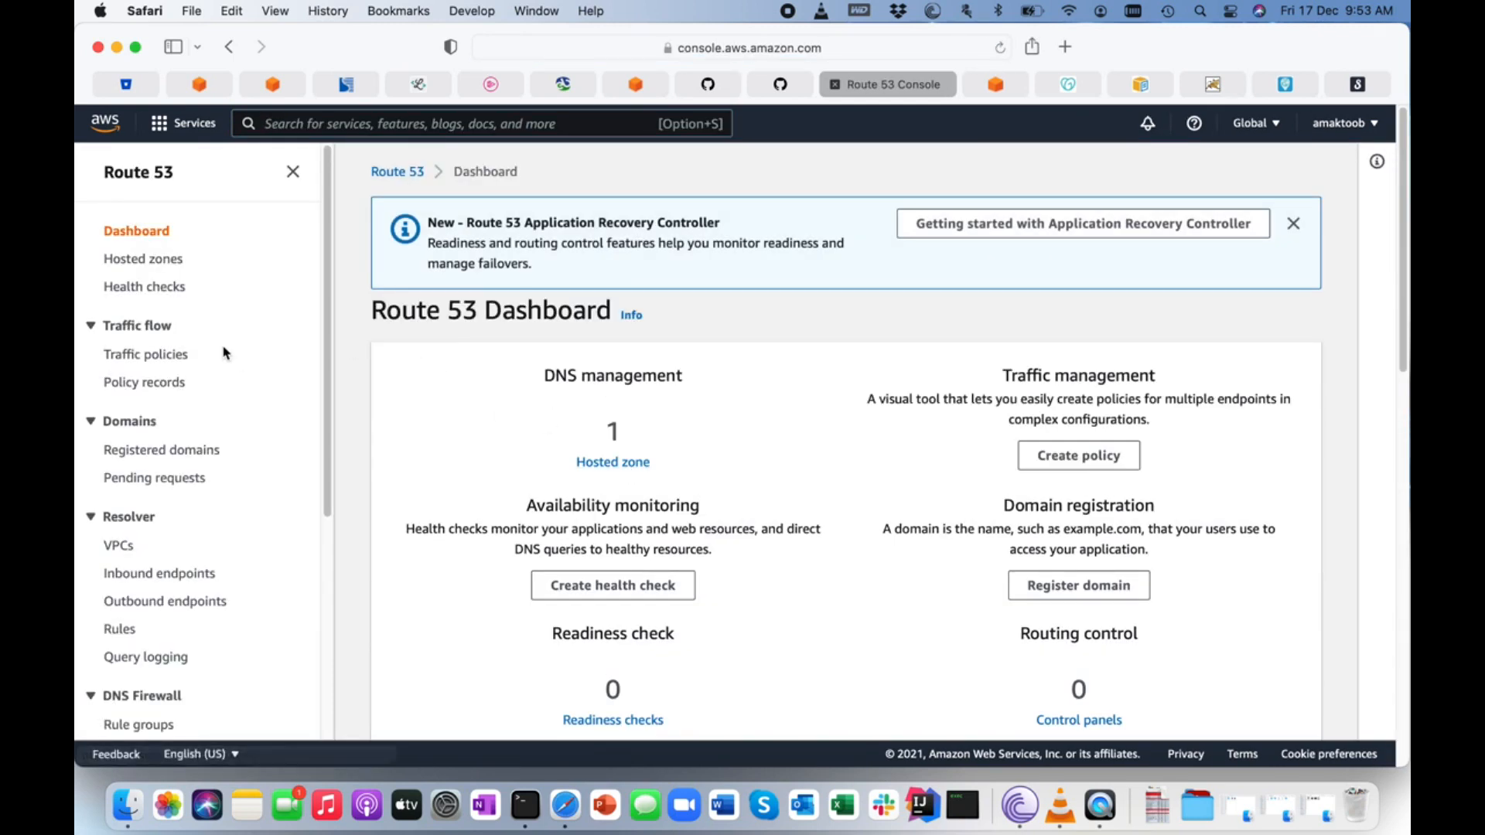
# Create a public hosted zone for maktoobtech.com and select the first name server, ns-924.awsdns-51.net, in its NS record.
pyautogui.click(144, 260)
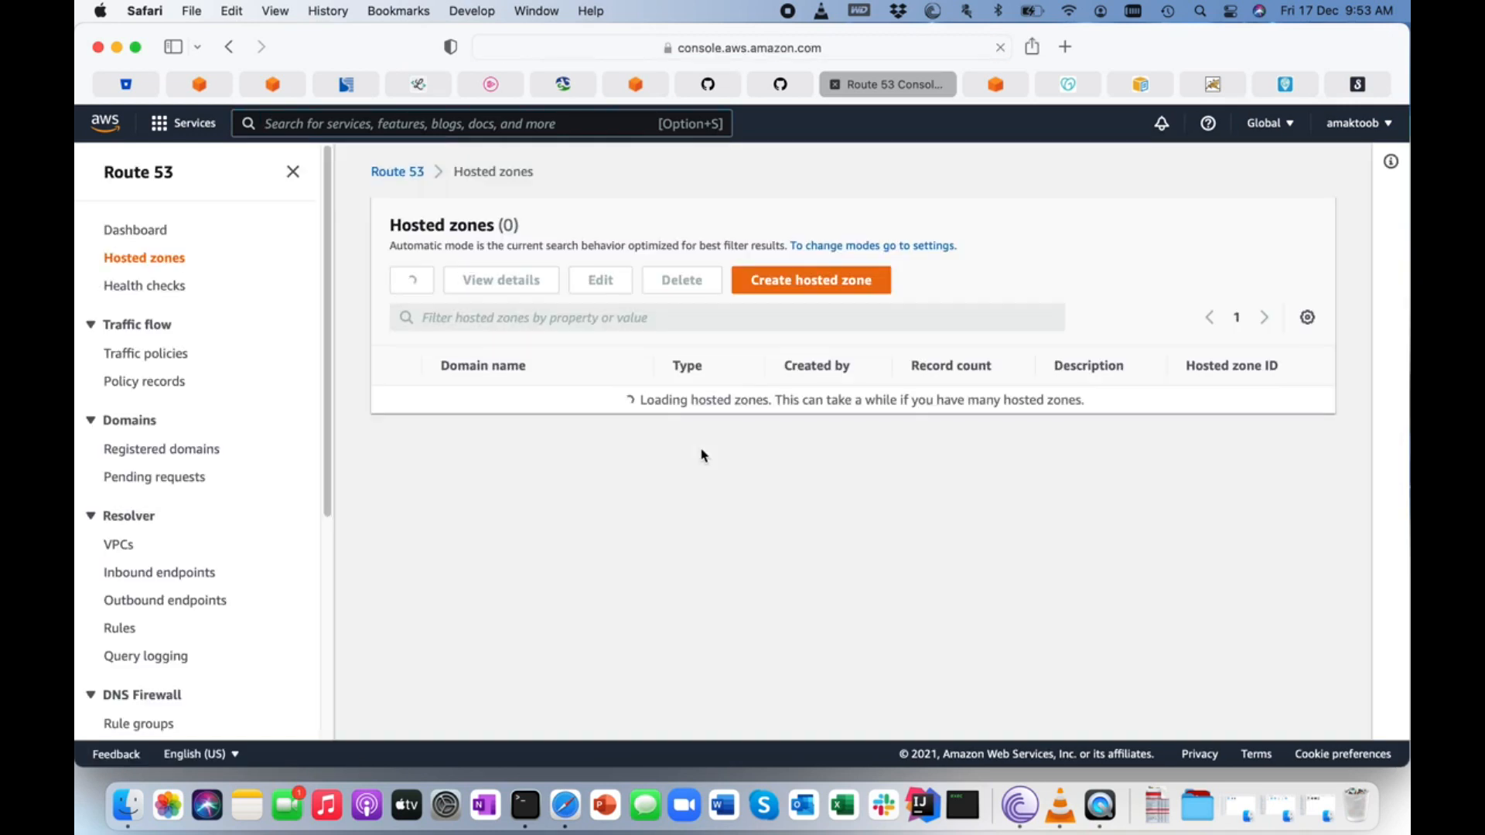
pyautogui.click(842, 290)
pyautogui.write('maktoobb')
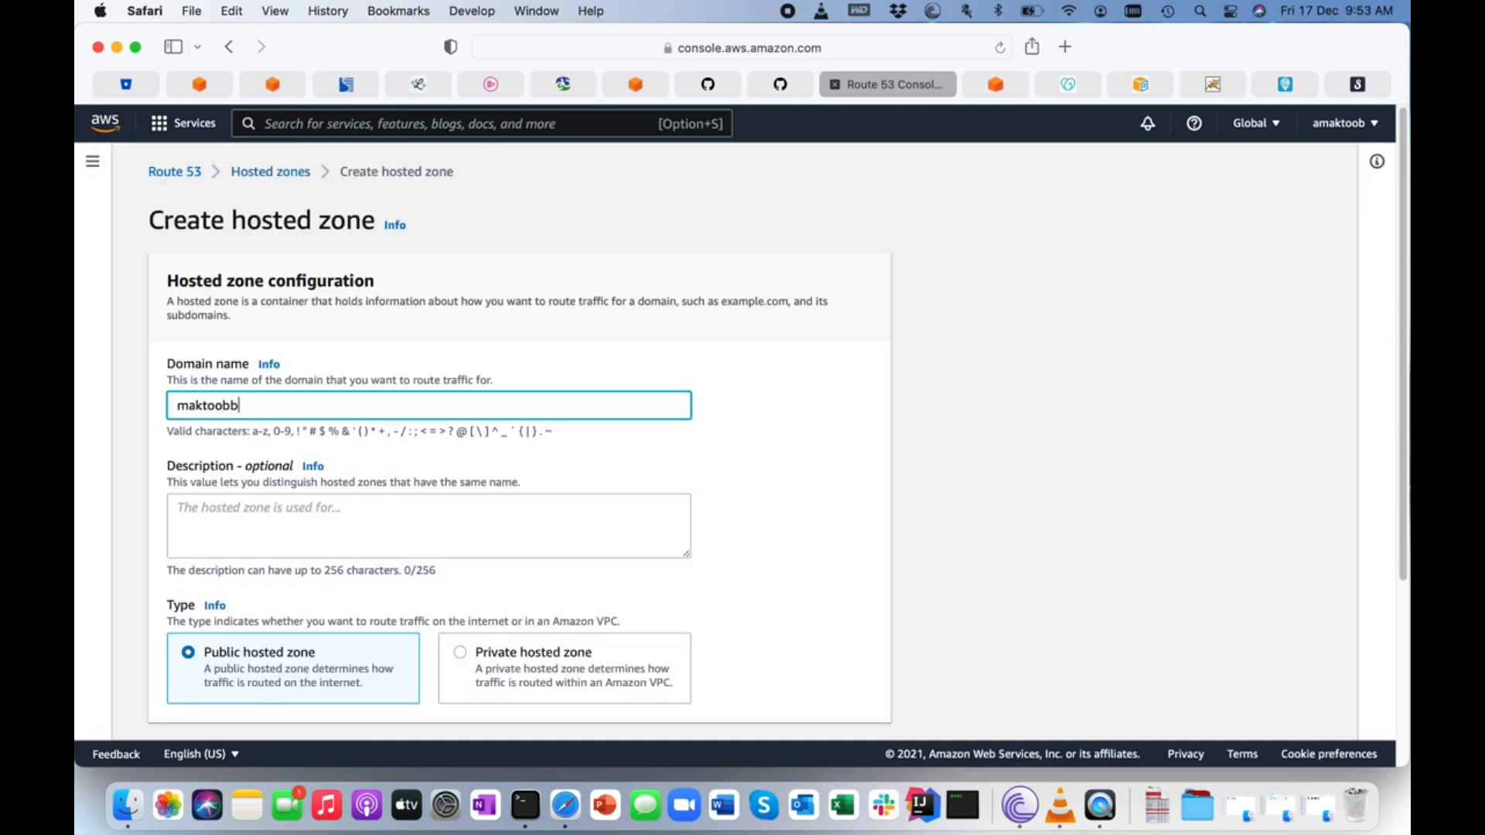
pyautogui.press('BackSpace')
pyautogui.write('tech.com')
pyautogui.scroll(-5, 617, 494)
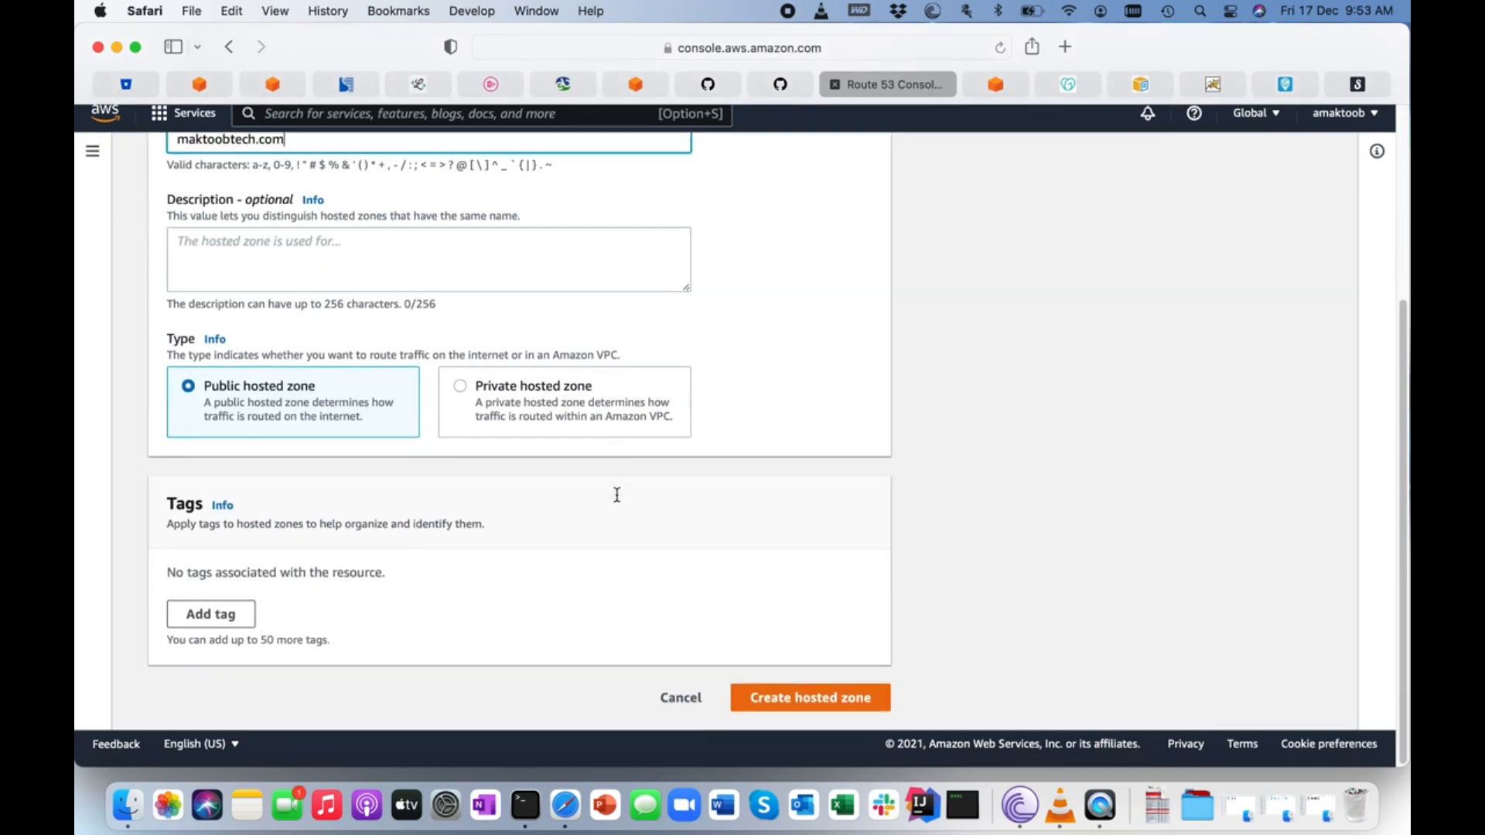
pyautogui.click(779, 709)
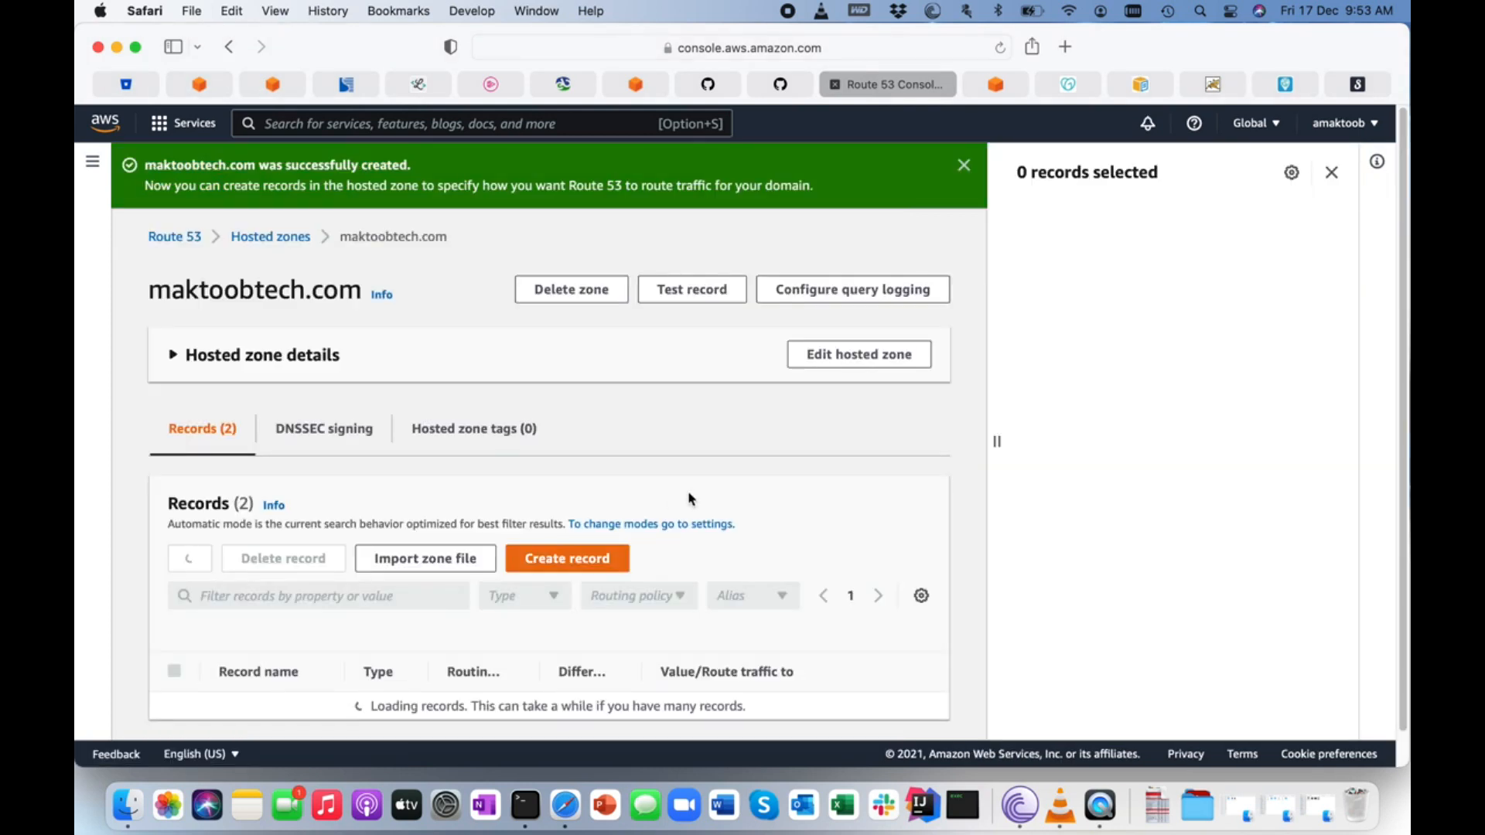
pyautogui.scroll(-2, 673, 541)
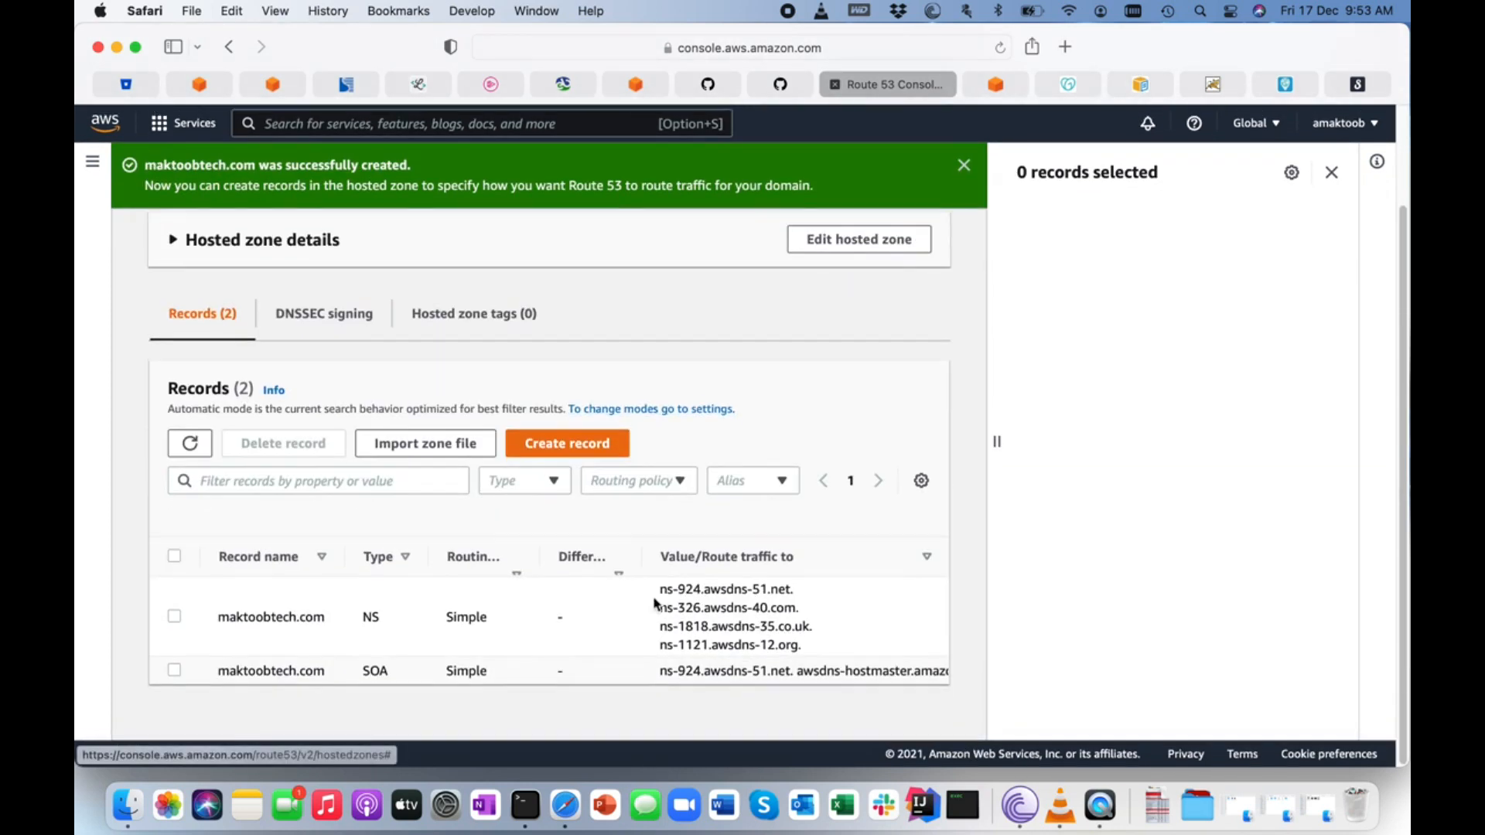
pyautogui.moveTo(662, 588); pyautogui.dragTo(790, 587)
pyautogui.press('super+c')
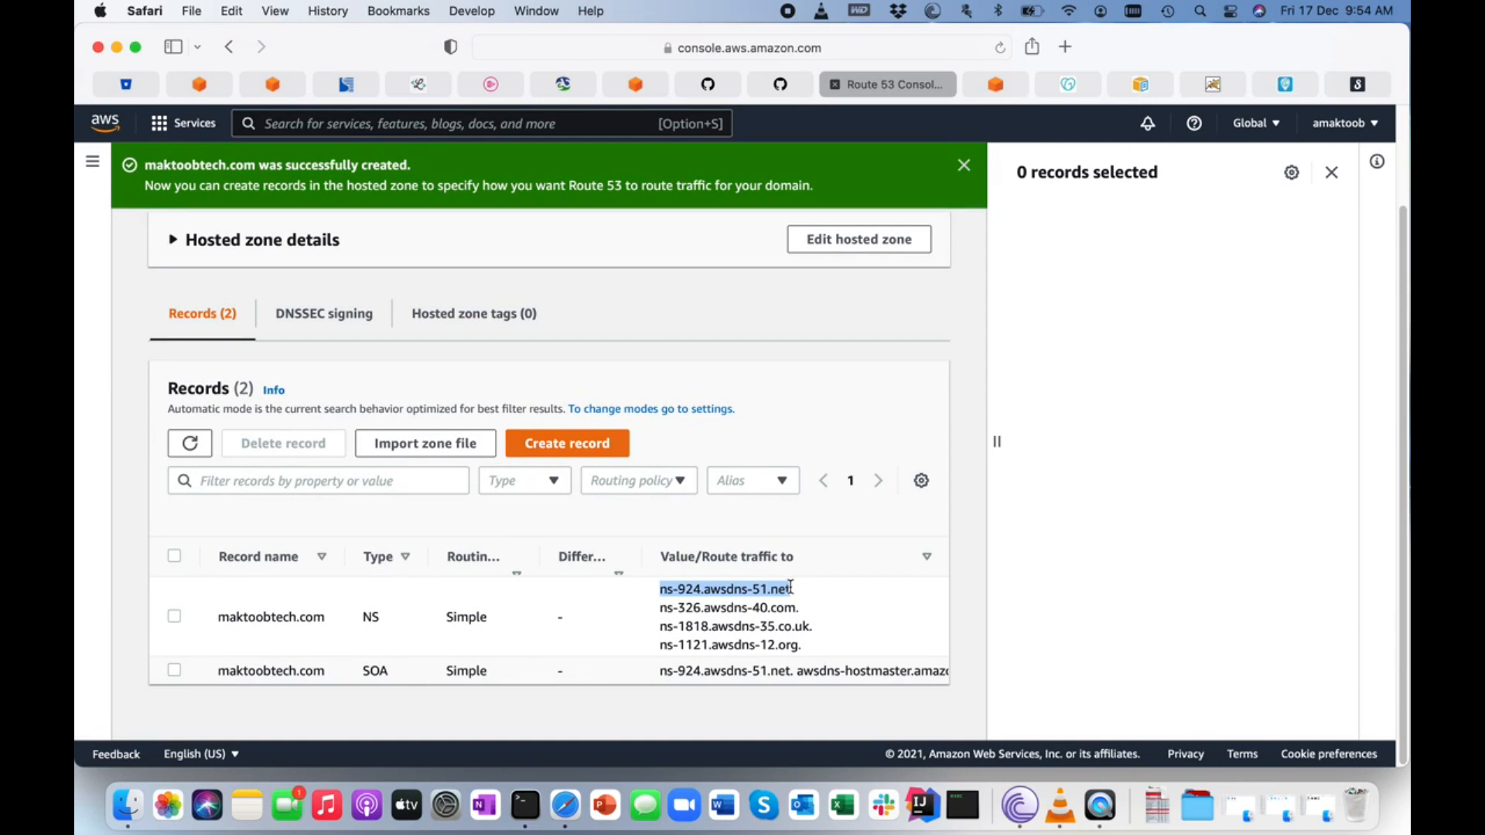
# Switch to GoDaddy and open DNS management for the maktoobtech.com domain.
pyautogui.click(1068, 83)
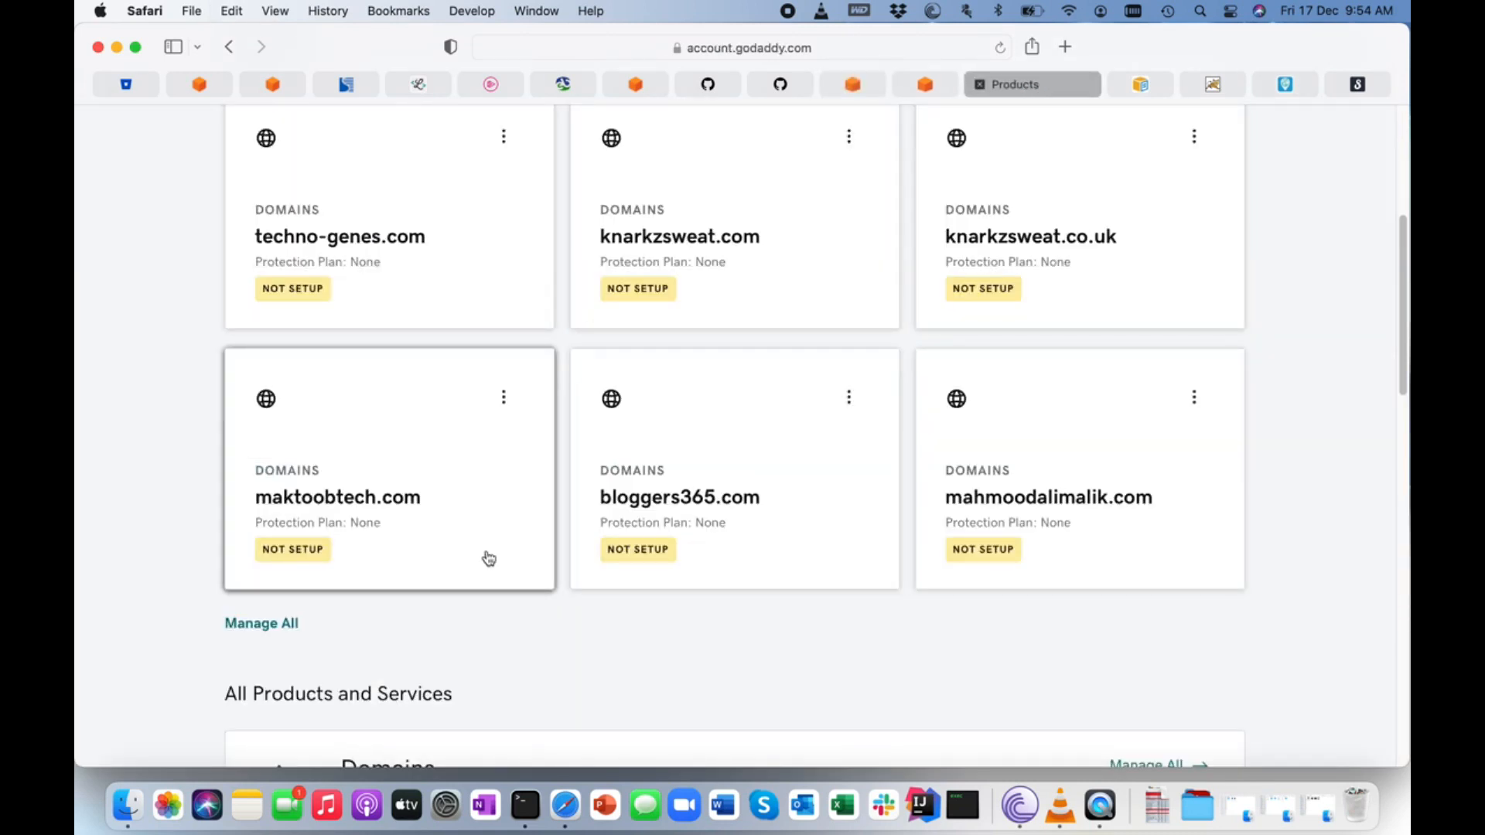
pyautogui.scroll(5, 489, 558)
pyautogui.scroll(-7, 489, 559)
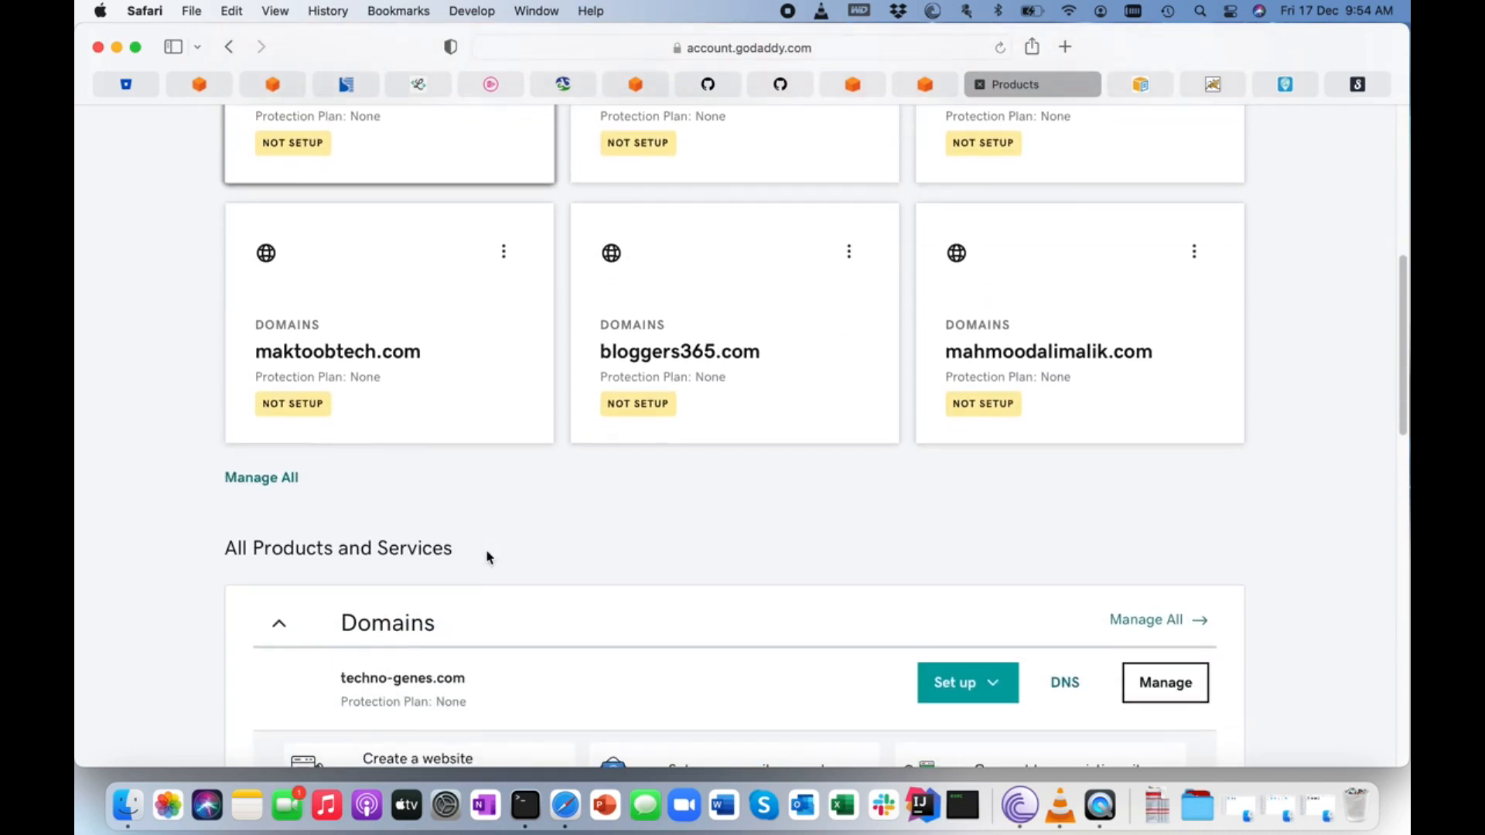
pyautogui.click(346, 353)
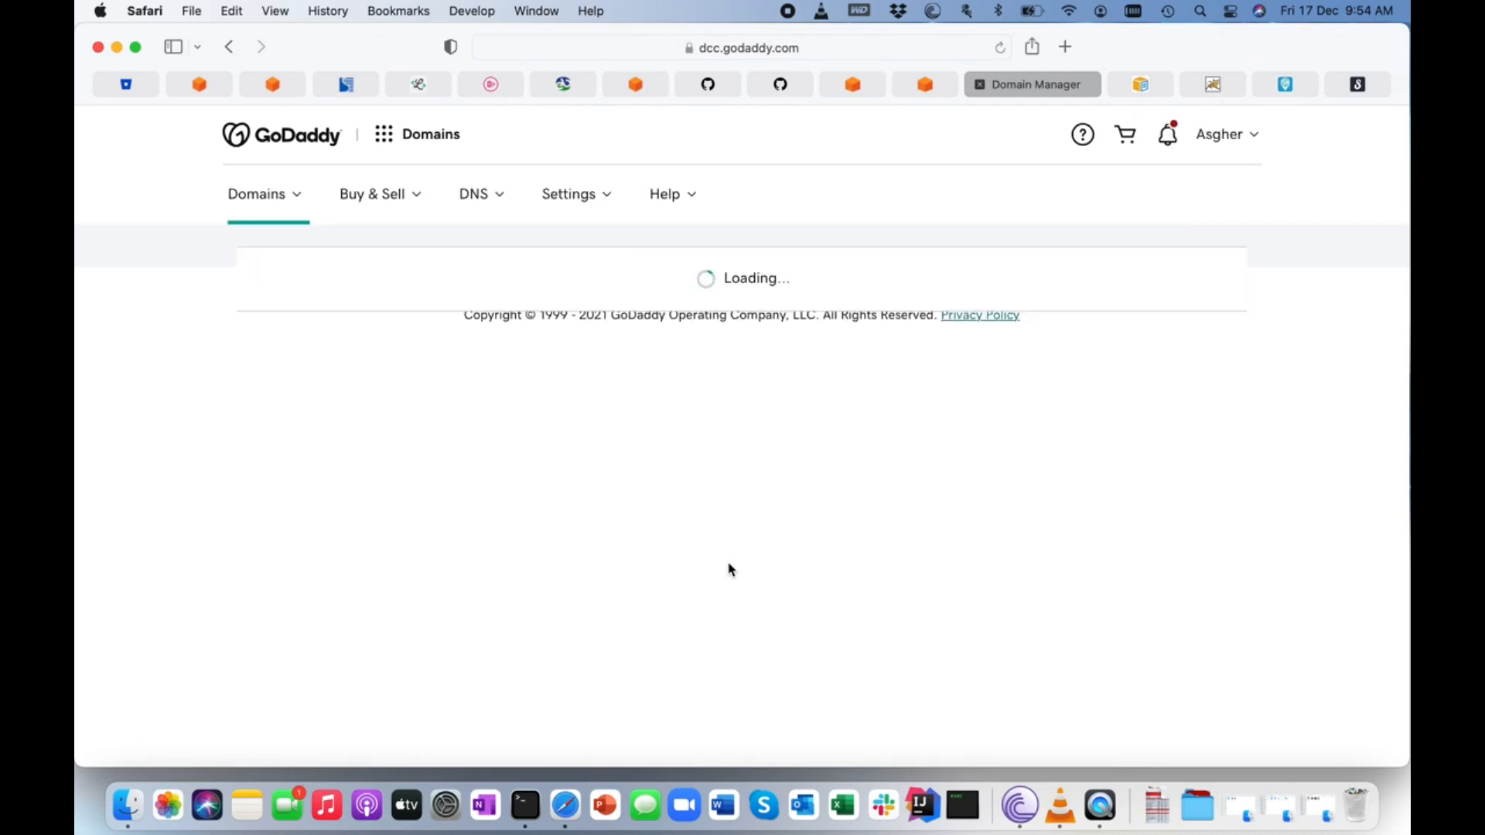
pyautogui.scroll(-10, 729, 570)
pyautogui.scroll(2, 729, 570)
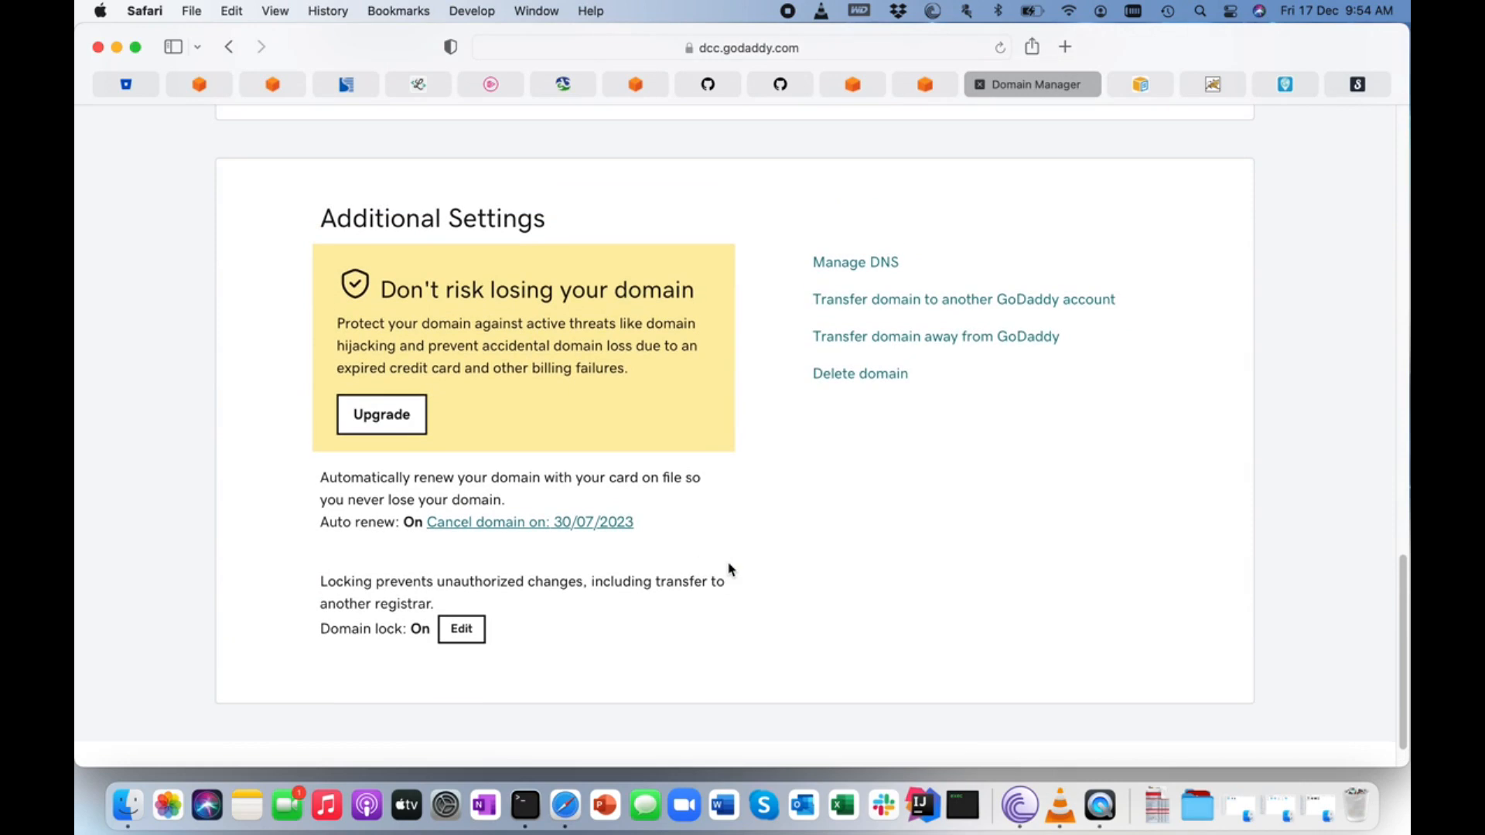
pyautogui.click(859, 264)
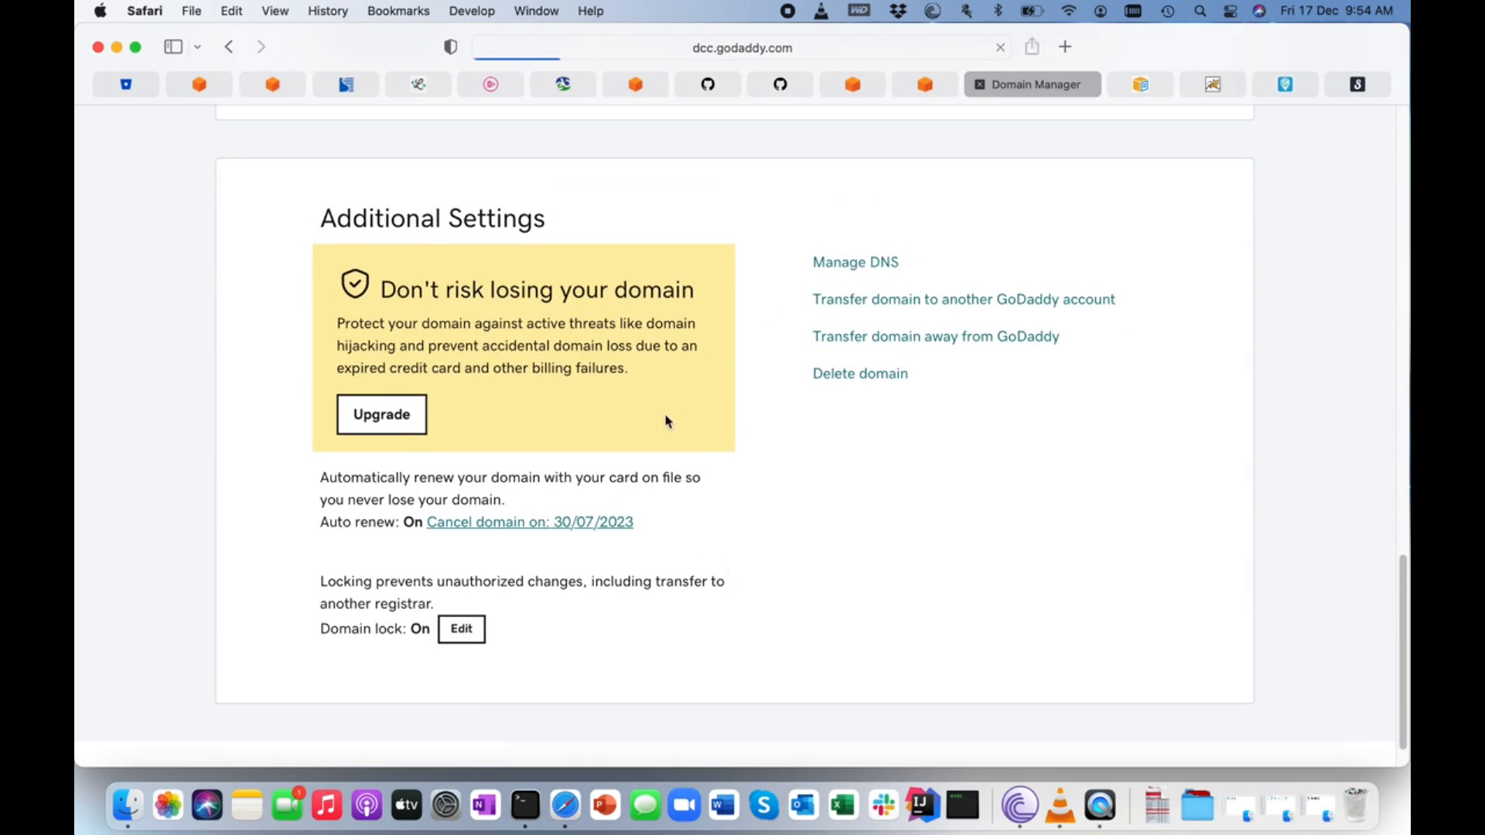
# Start changing the domain's nameservers to custom ones and enter ns-924.awsdns-51.net as the first nameserver.
pyautogui.scroll(-3, 628, 441)
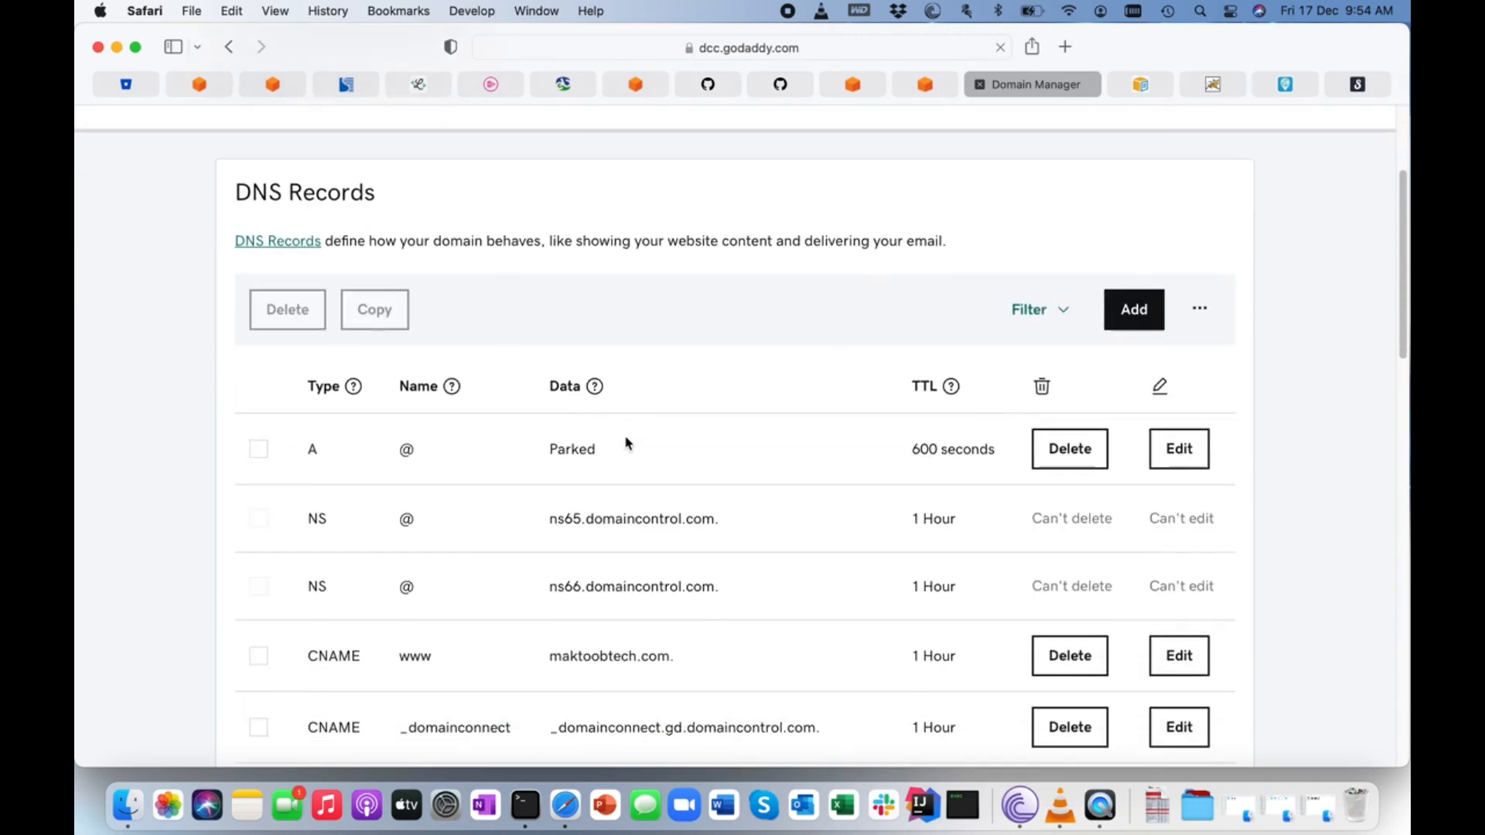
pyautogui.scroll(-8, 626, 441)
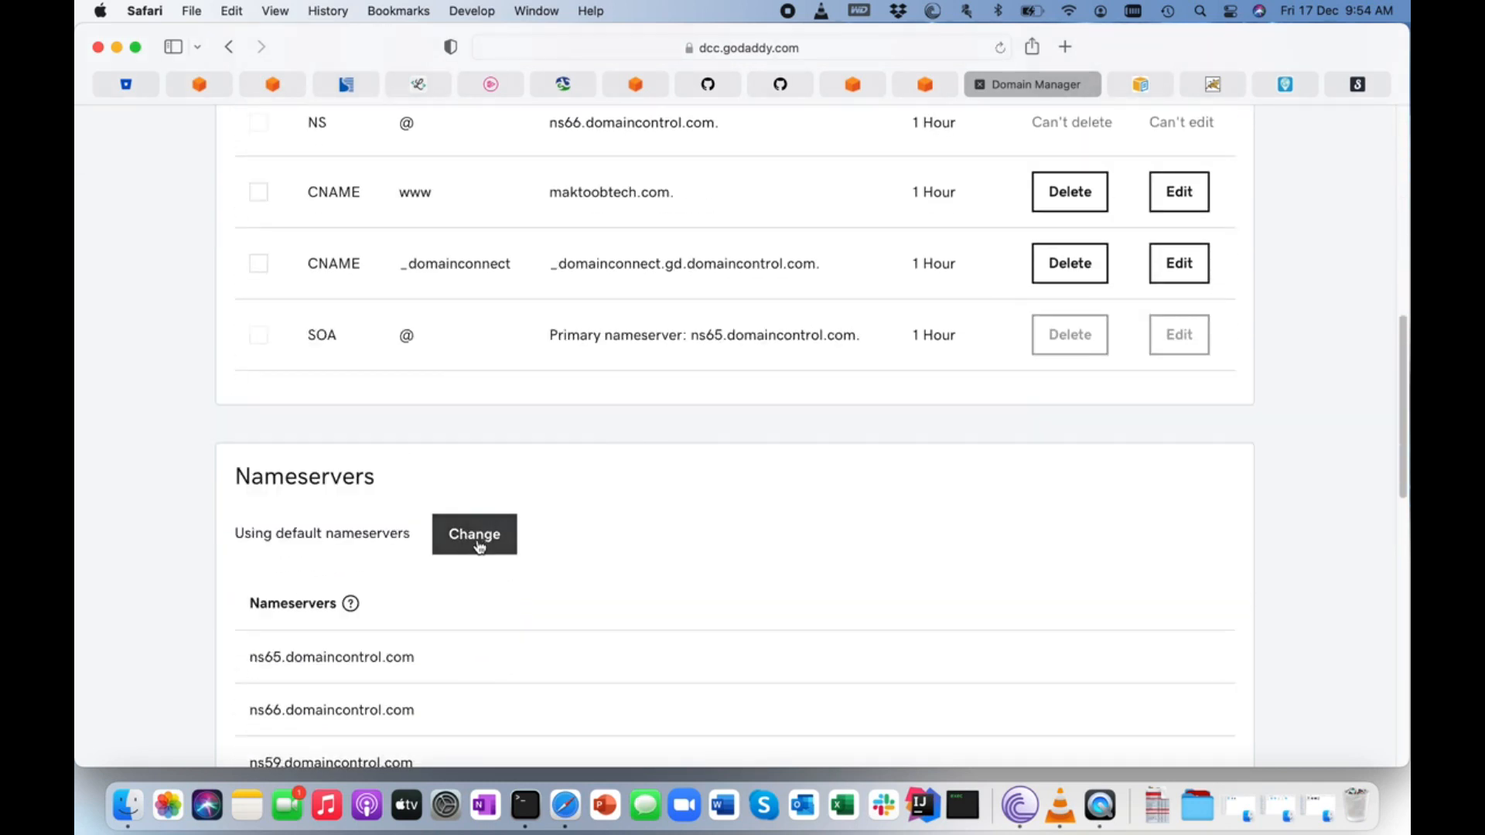
pyautogui.click(475, 545)
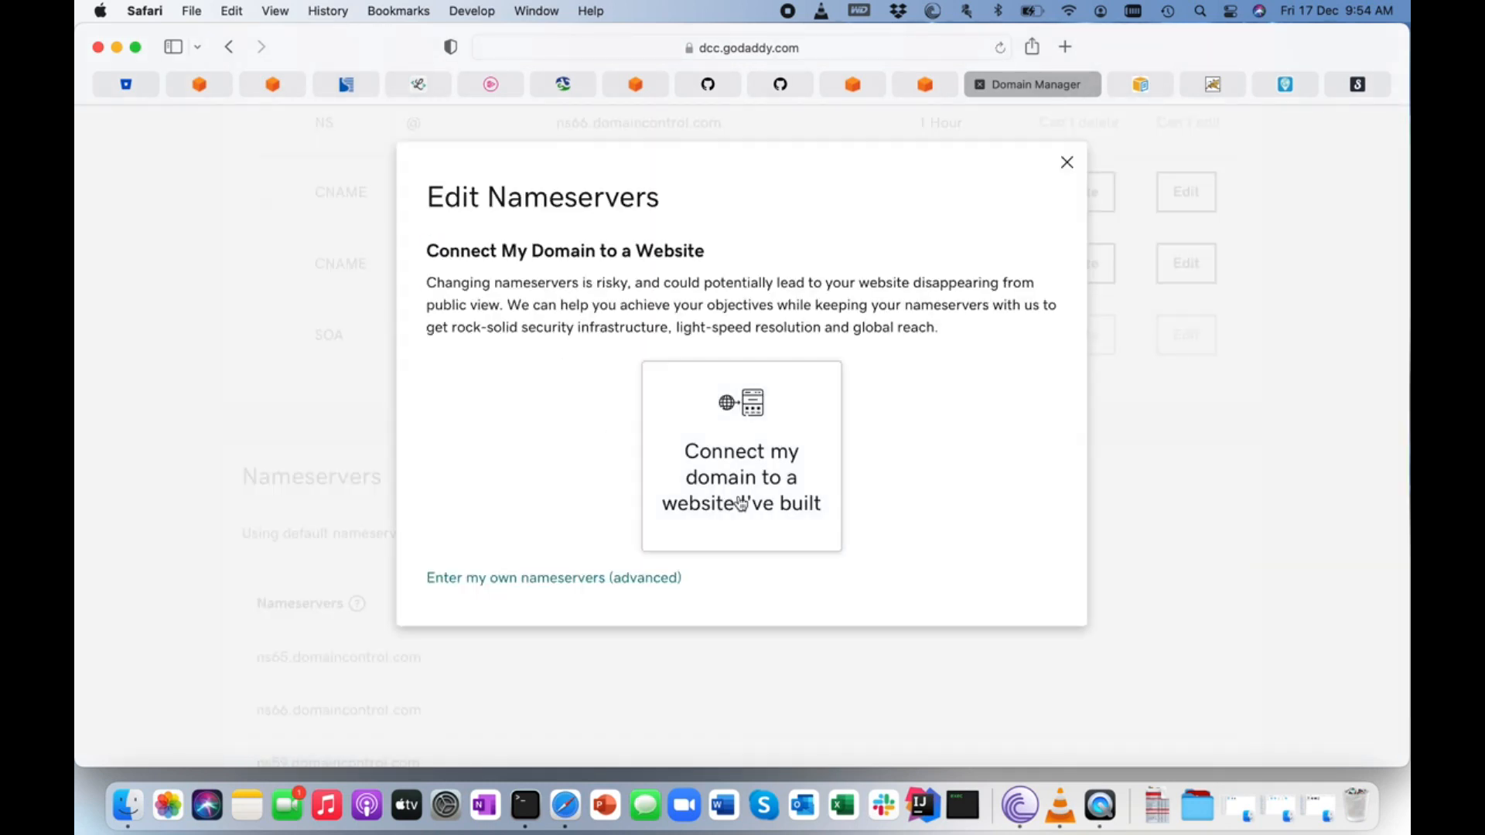
pyautogui.click(515, 580)
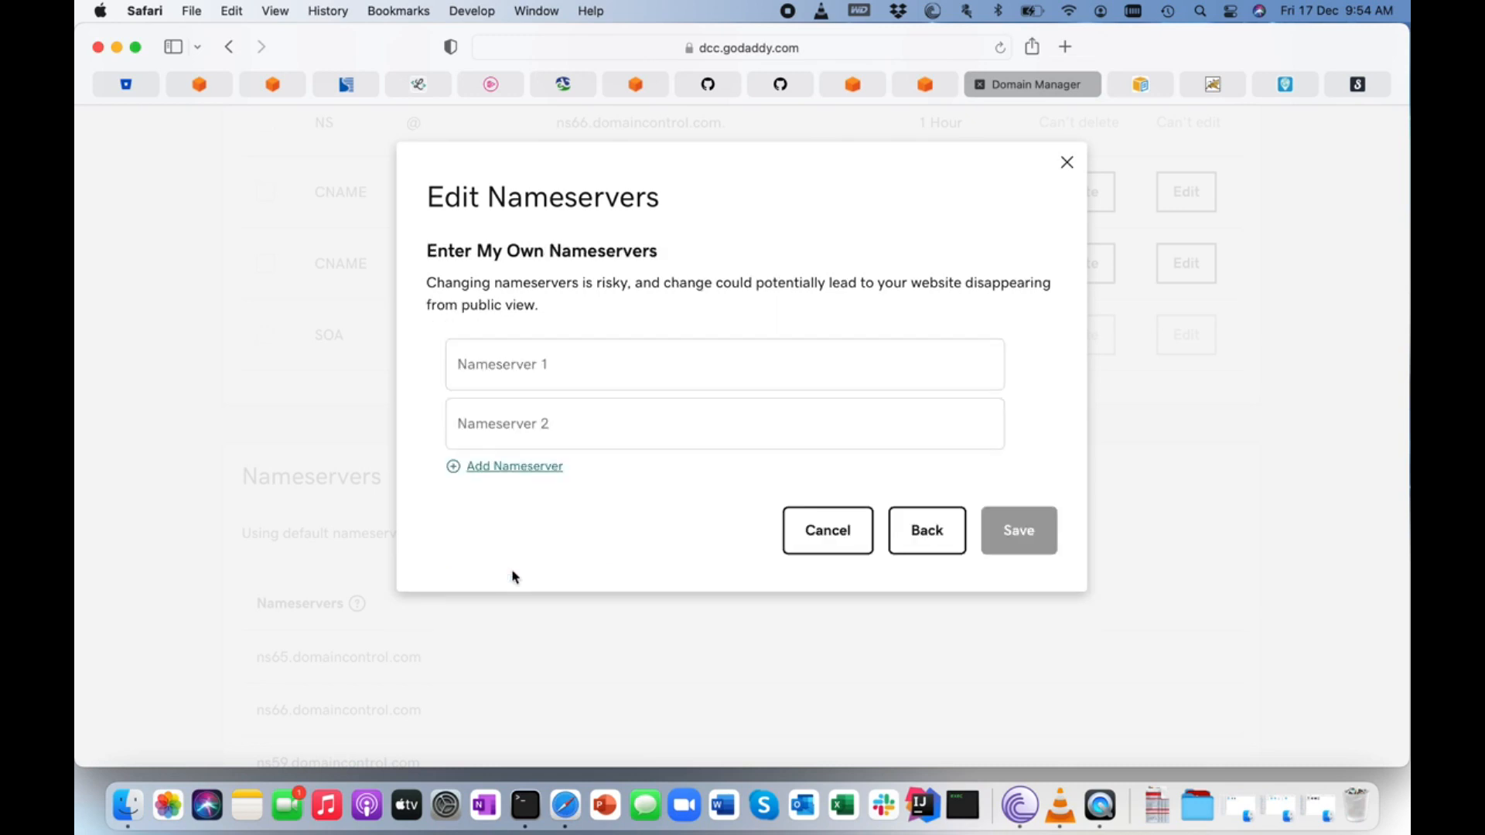
pyautogui.click(497, 365)
pyautogui.press('super+v')
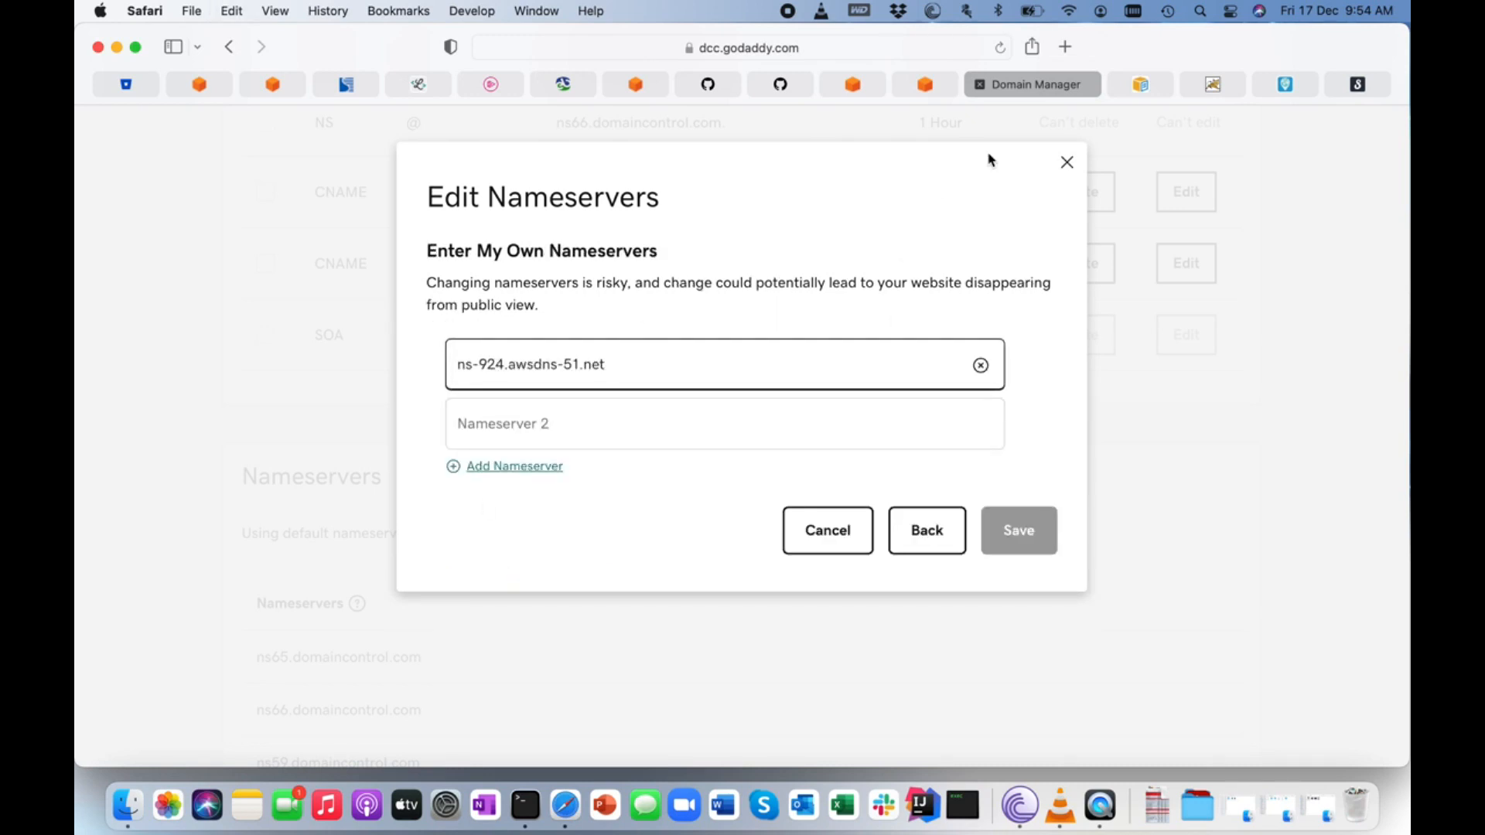
# Copy ns-326.awsdns-40.com from the Route 53 NS record and enter it as the second nameserver in GoDaddy.
pyautogui.click(926, 85)
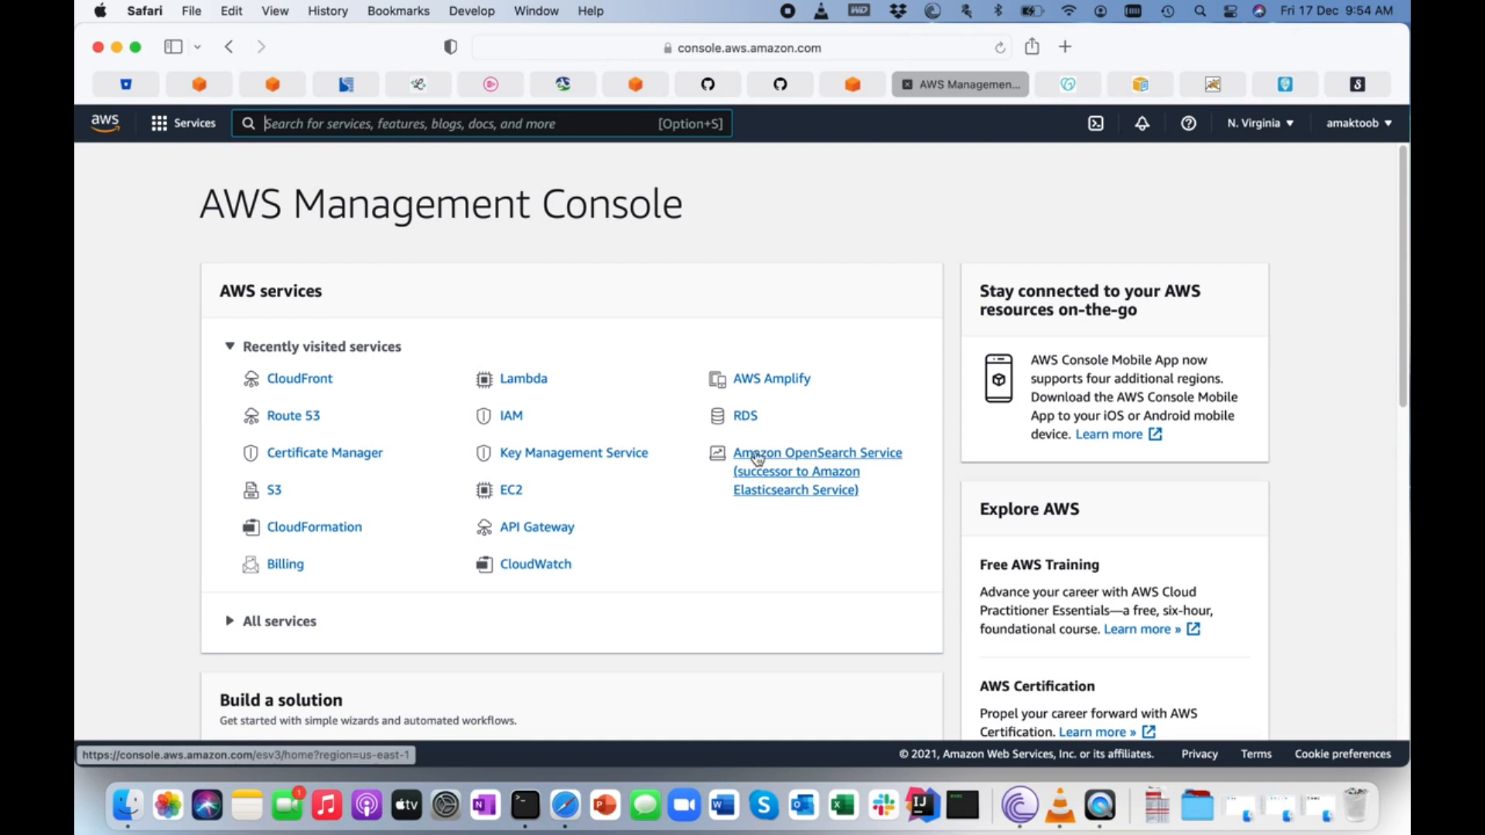
pyautogui.click(850, 85)
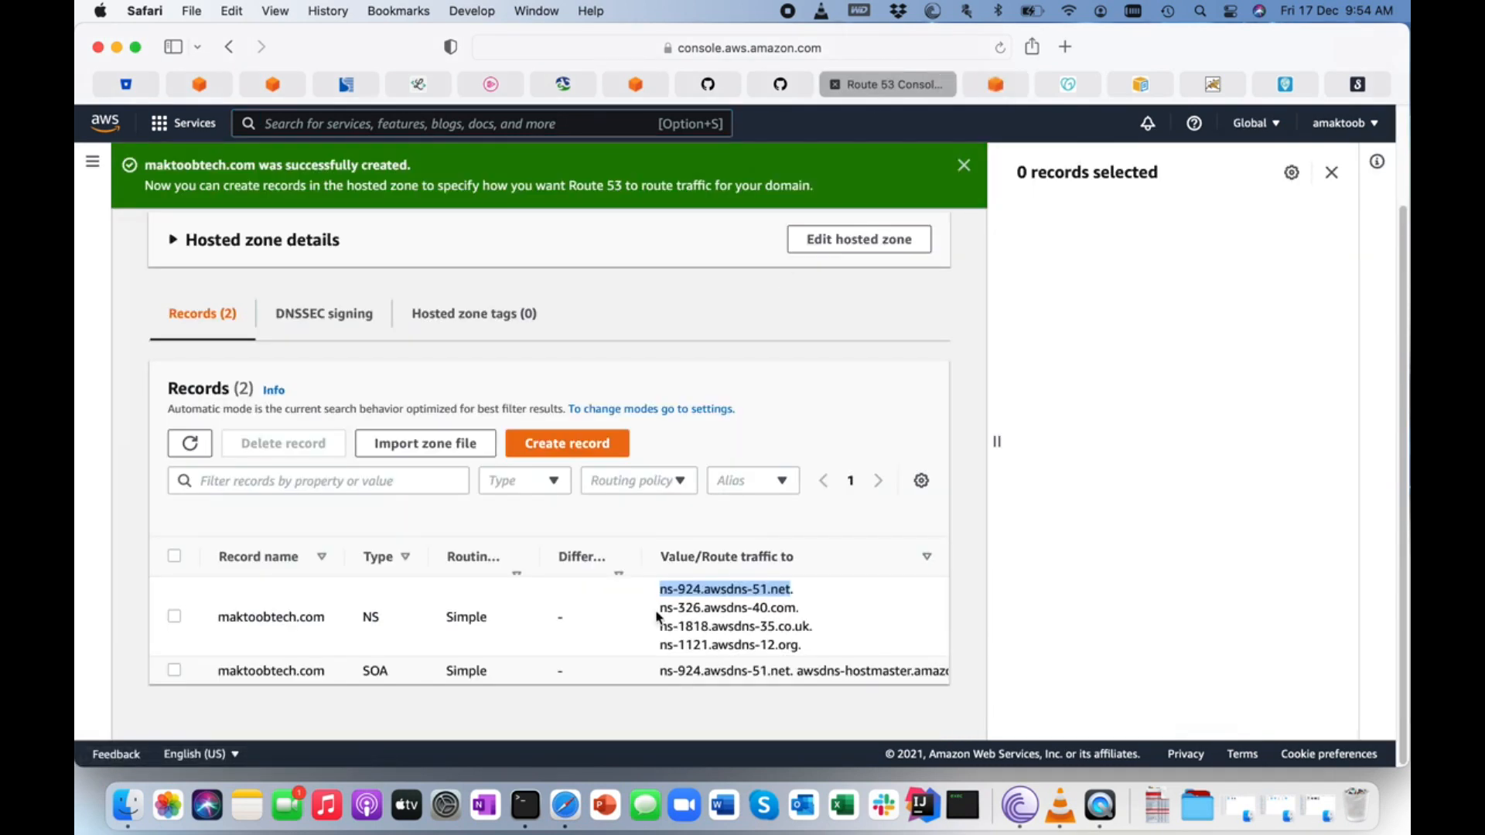
pyautogui.moveTo(662, 607); pyautogui.dragTo(794, 608)
pyautogui.press('super+c')
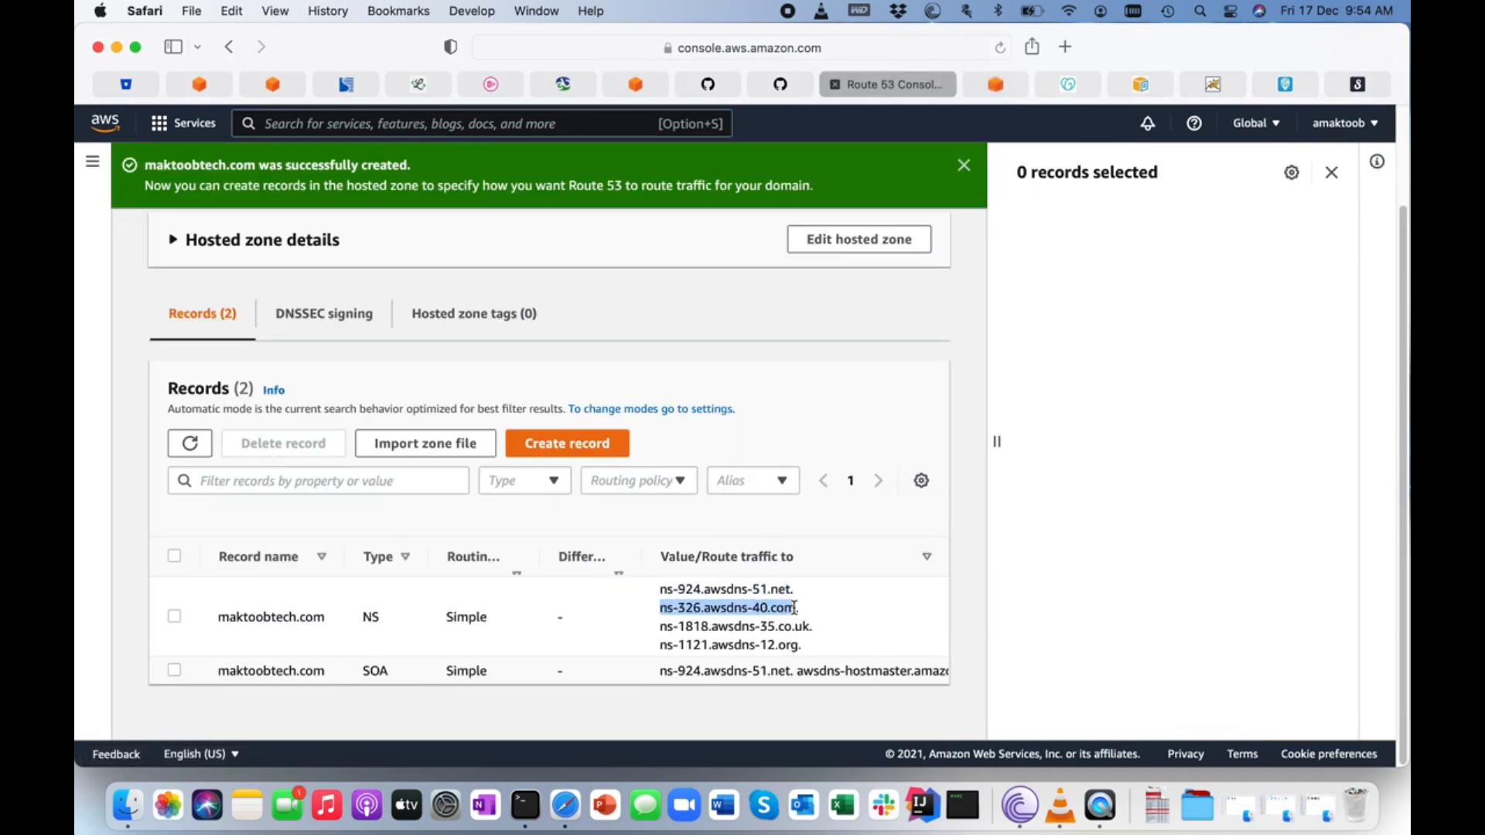
pyautogui.click(1002, 85)
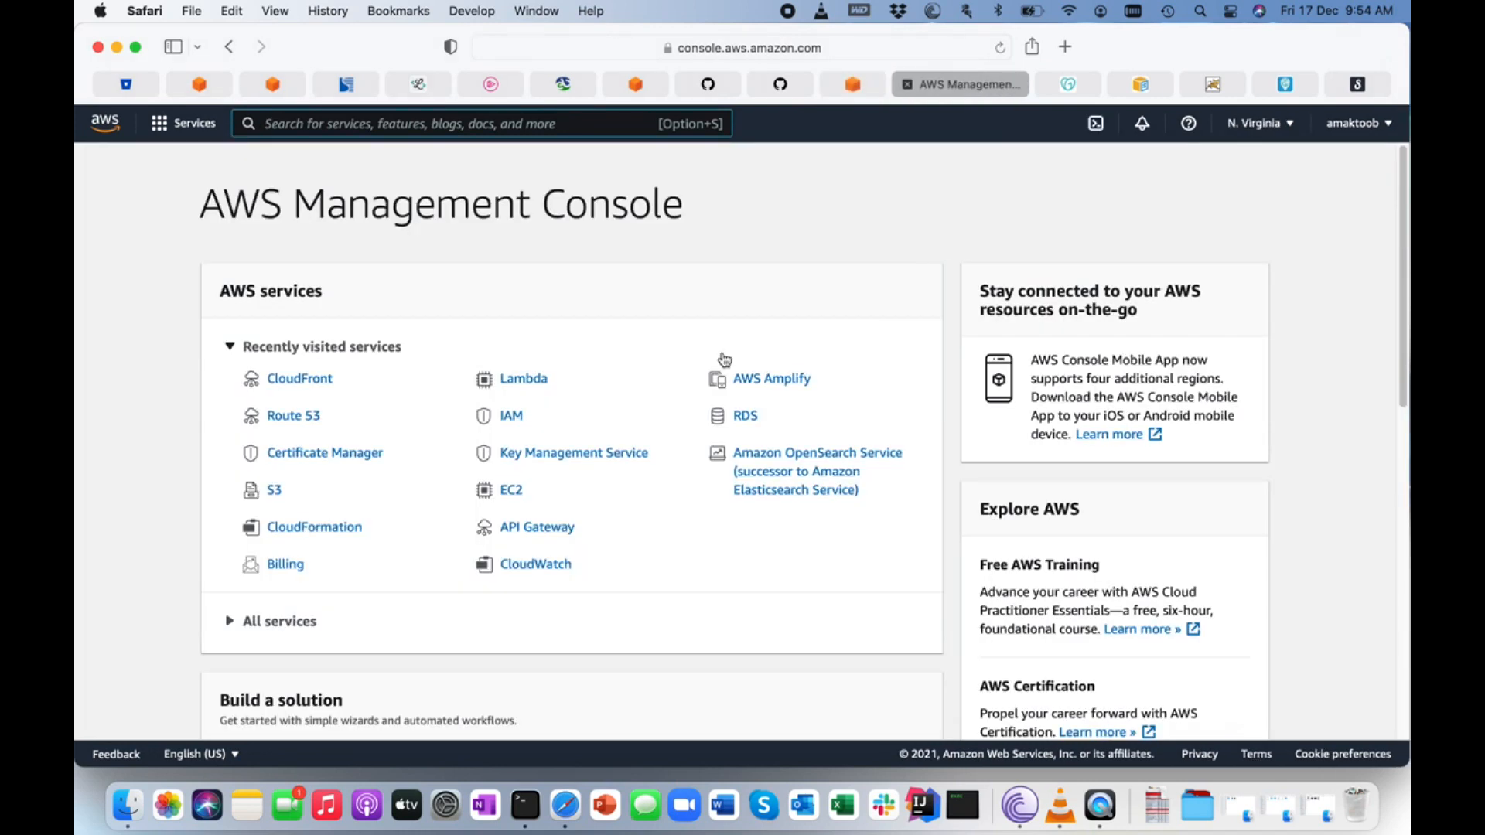
pyautogui.click(1083, 85)
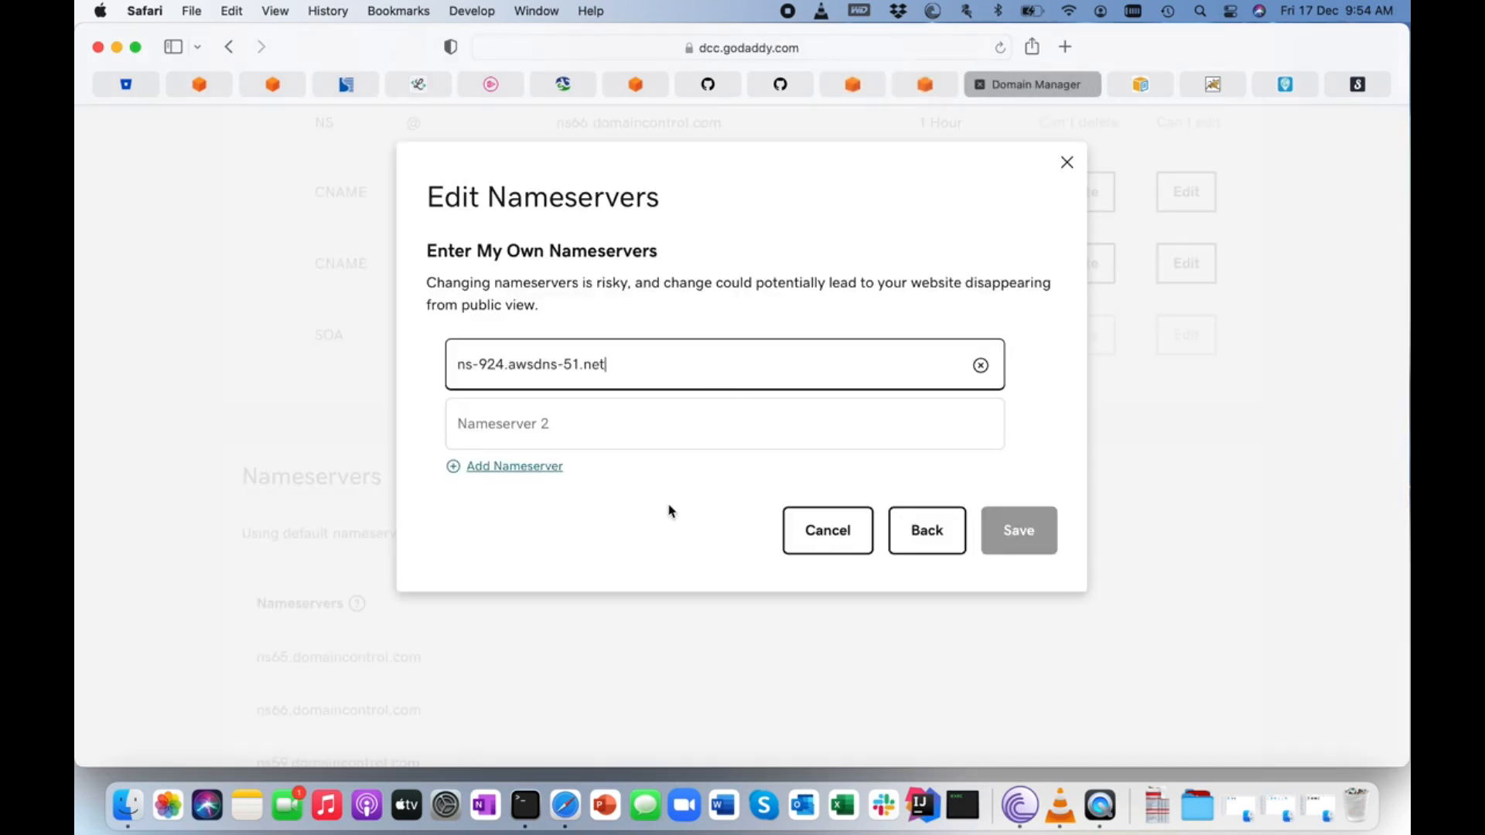
pyautogui.click(569, 409)
pyautogui.press('super+v')
# Add a third nameserver entry in GoDaddy and fill it with ns-1818.awsdns-35.co.uk copied from the Route 53 NS record.
pyautogui.click(503, 466)
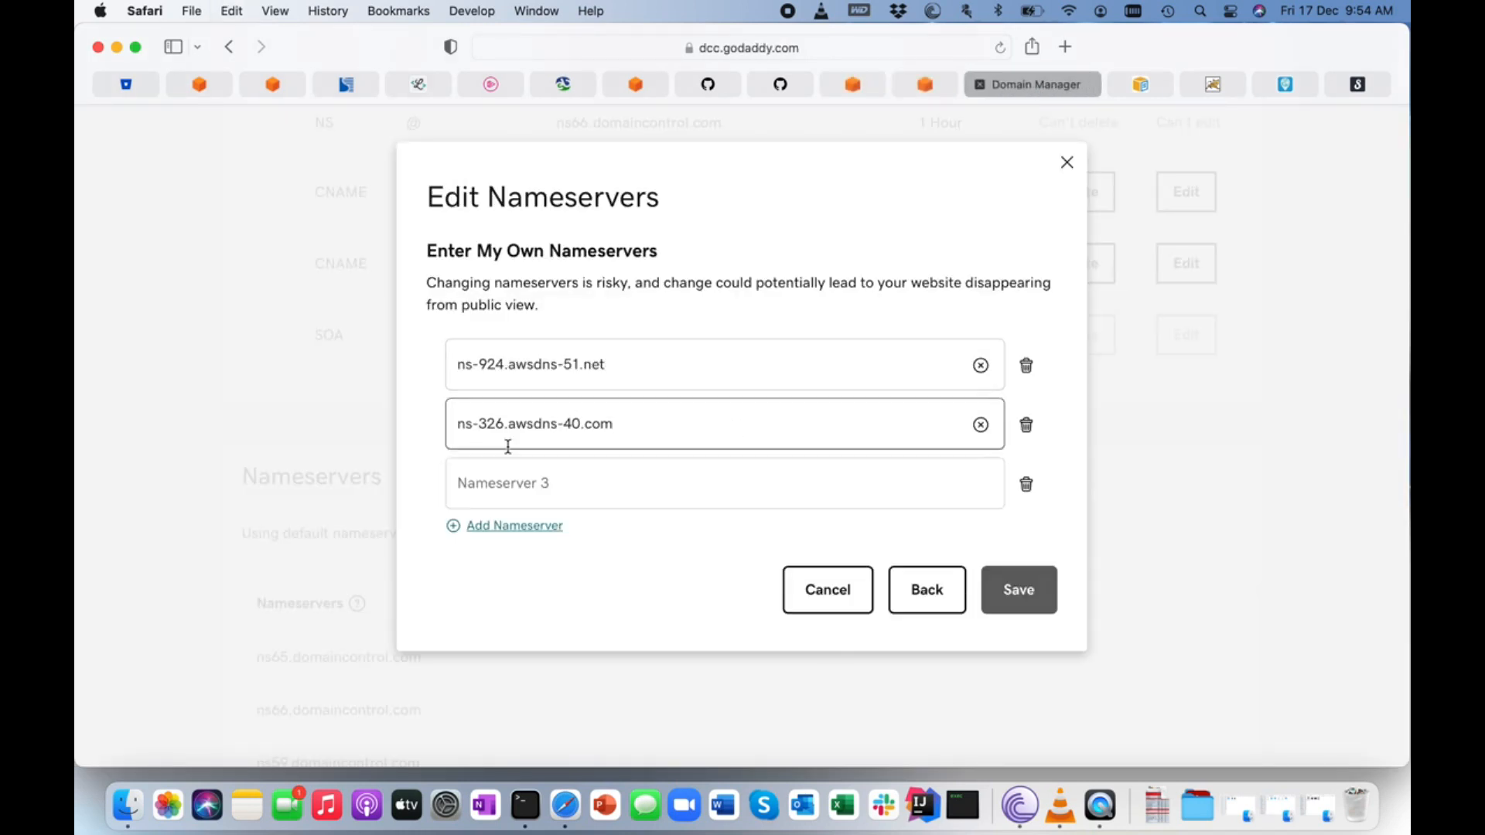
pyautogui.click(866, 85)
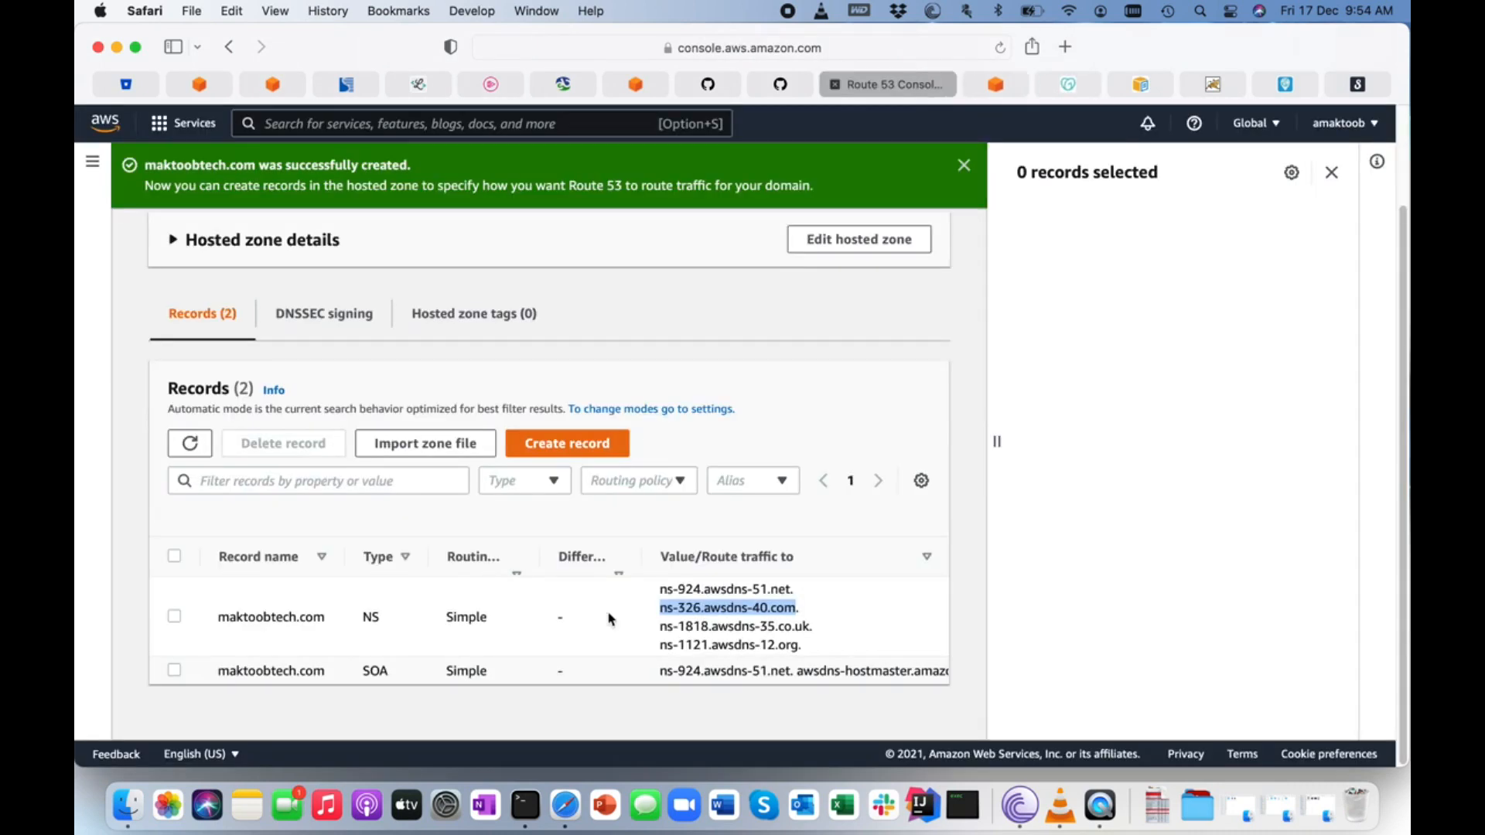
pyautogui.moveTo(662, 626); pyautogui.dragTo(810, 623)
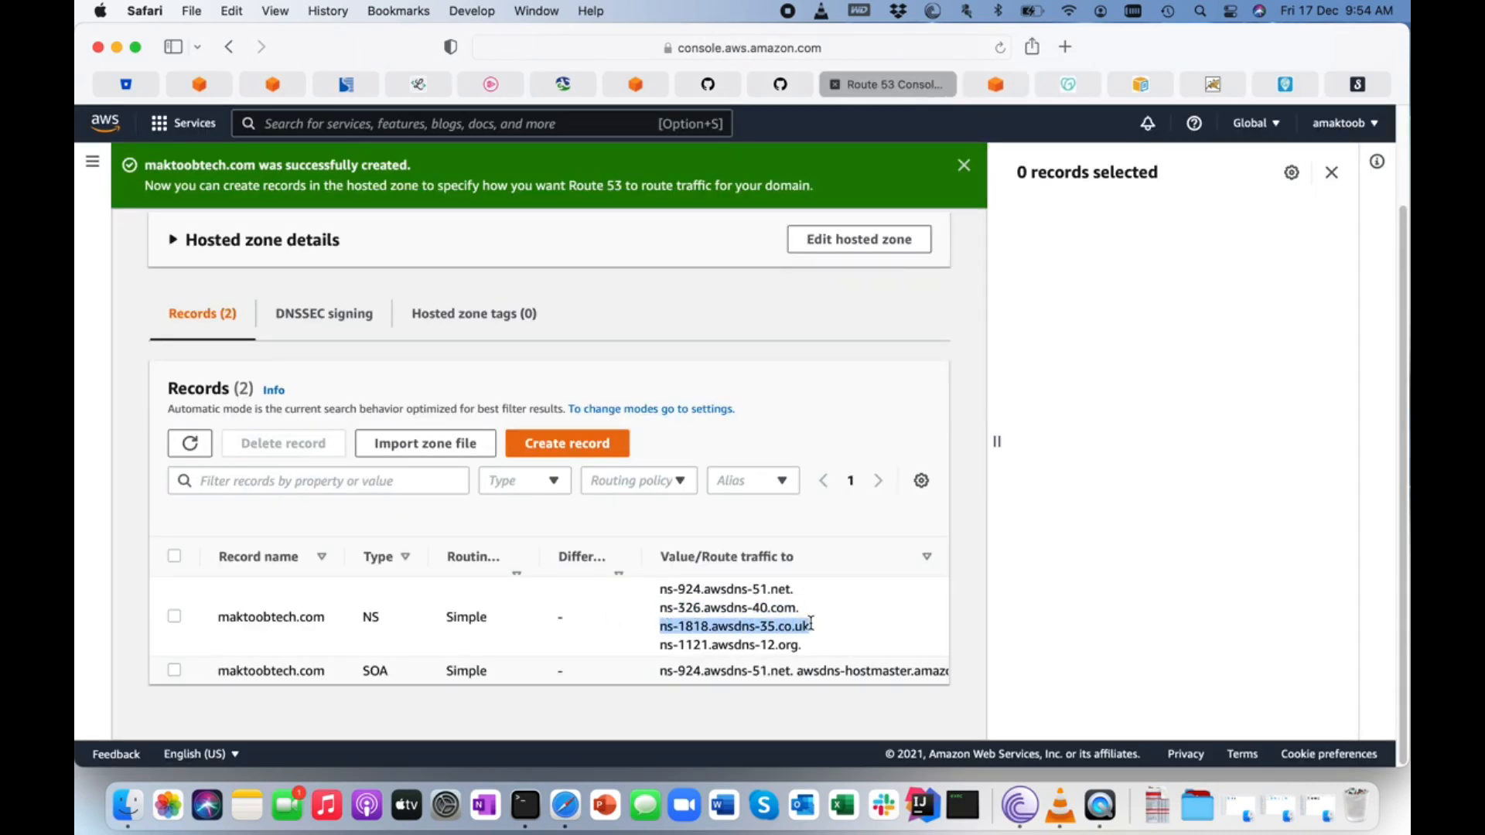
pyautogui.press('super+c')
pyautogui.click(1068, 85)
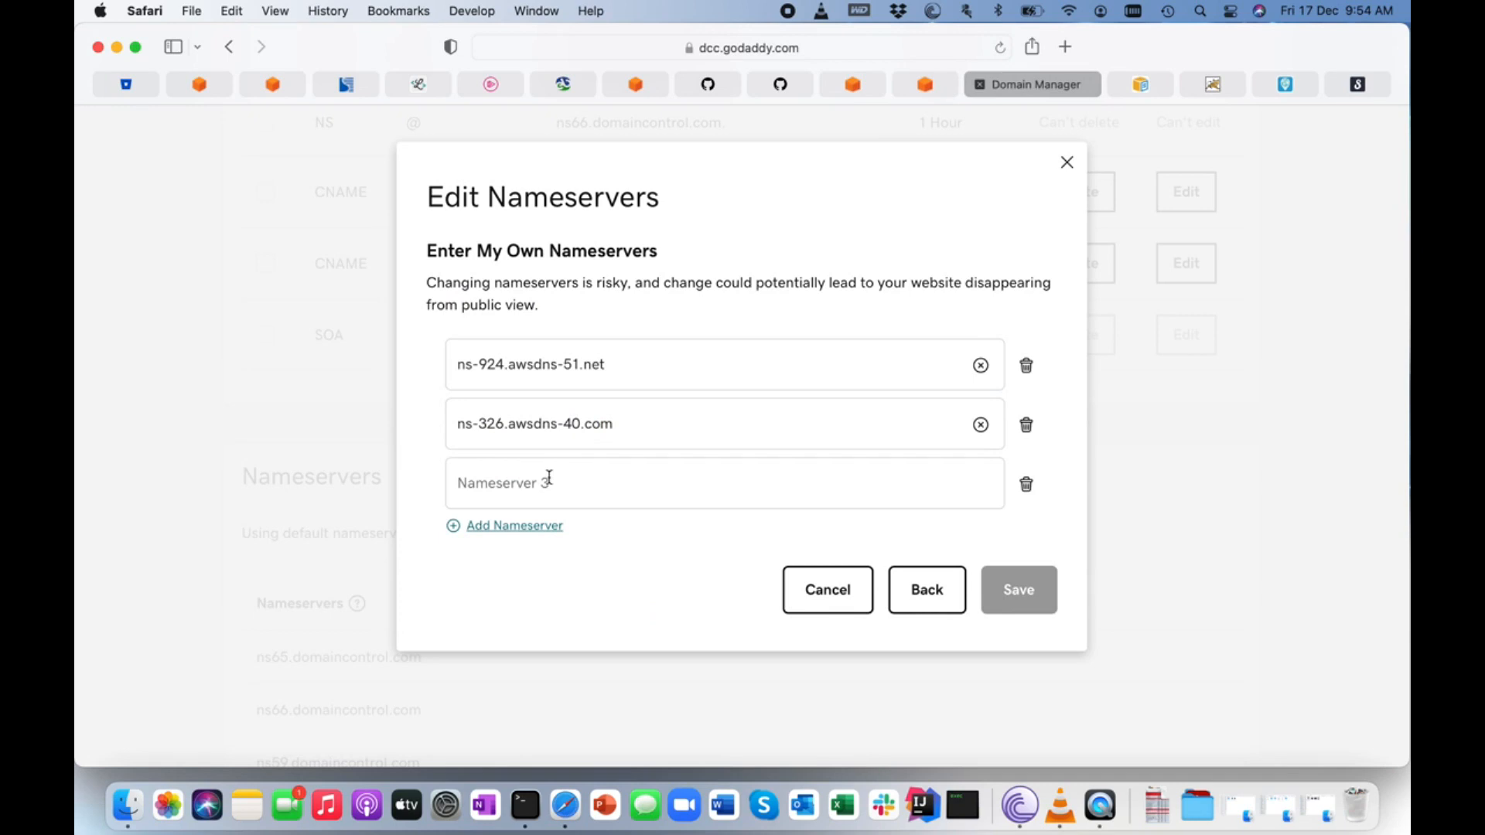
pyautogui.press('super+v')
# Add a fourth nameserver entry in GoDaddy and fill it with ns-1121.awsdns-12.org copied from the Route 53 NS record.
pyautogui.click(515, 528)
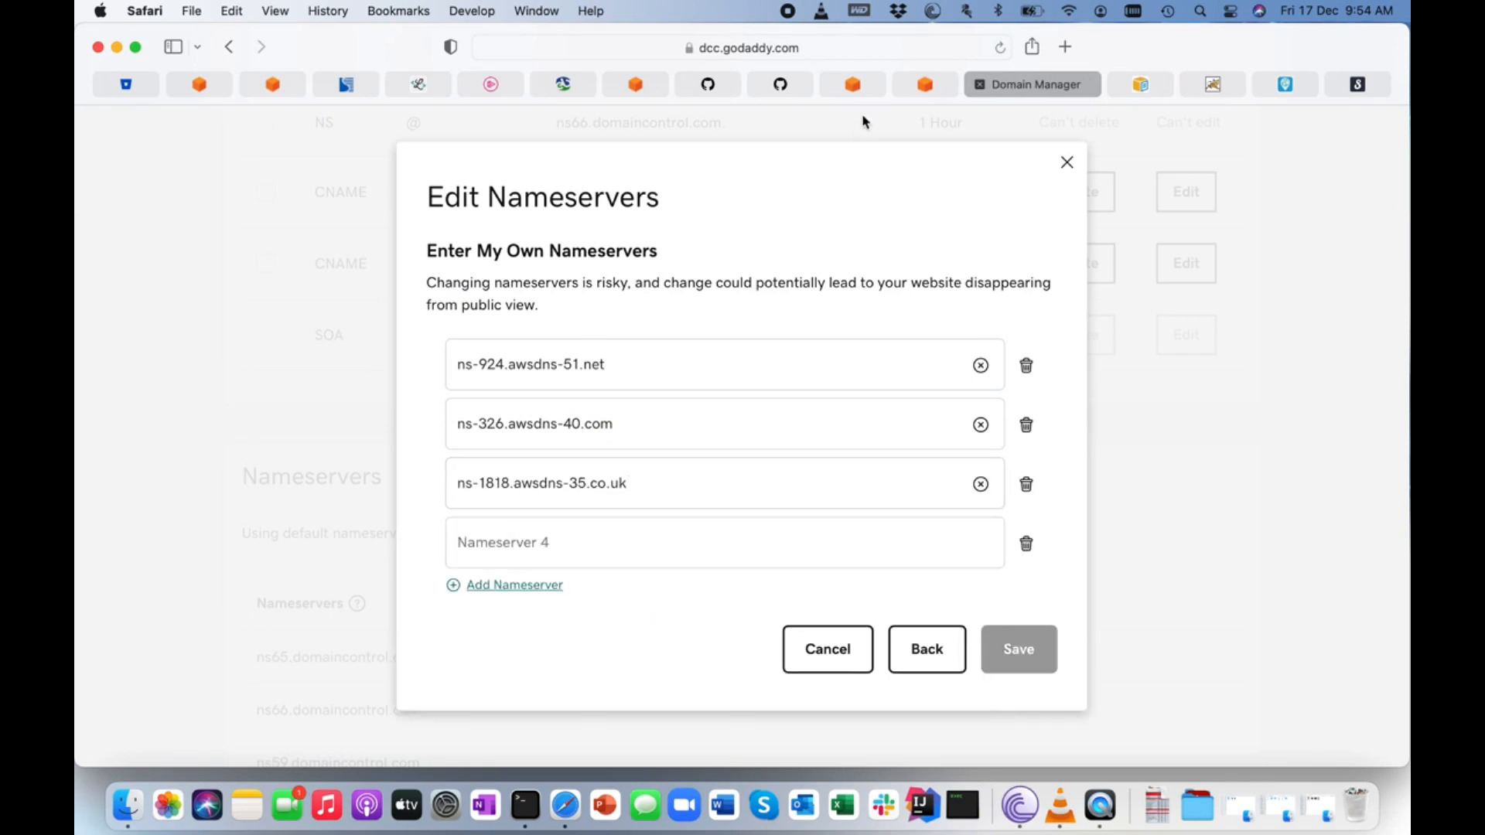
pyautogui.click(860, 88)
pyautogui.moveTo(662, 646); pyautogui.dragTo(802, 642)
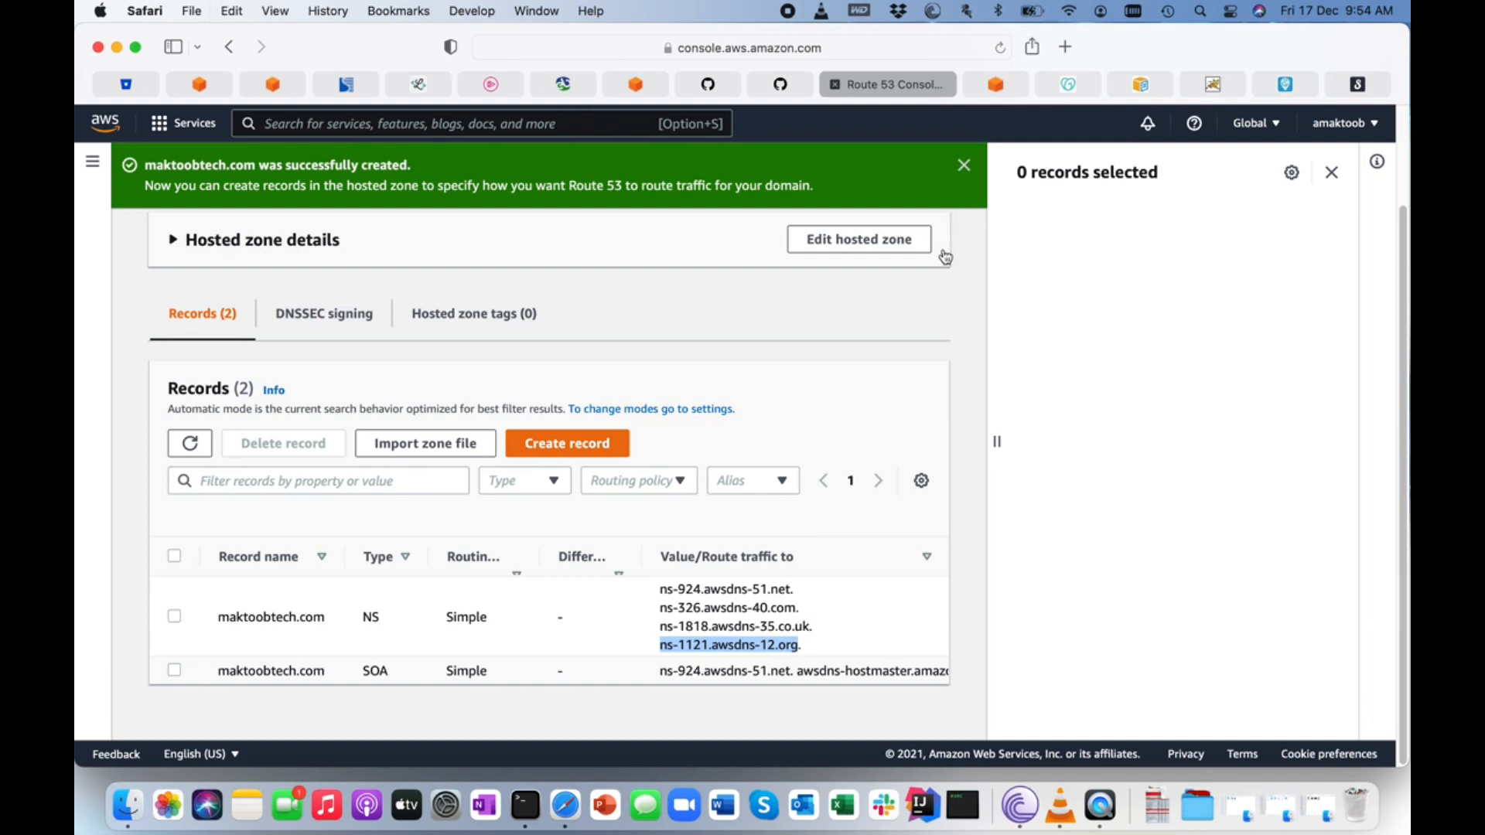
pyautogui.click(1068, 85)
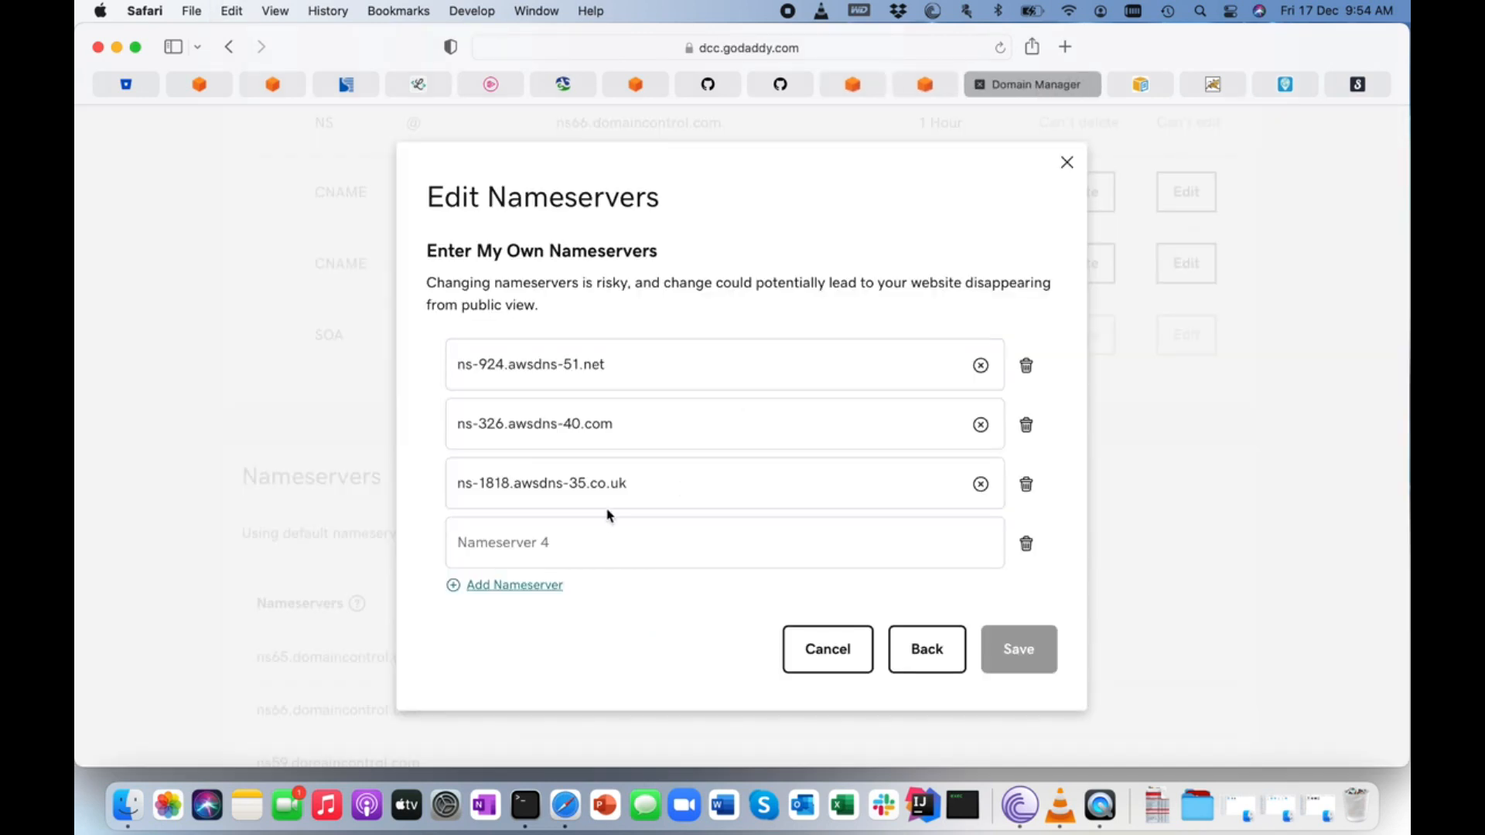
pyautogui.press('super+v')
# Save the four custom nameservers for maktoobtech.com and confirm the change.
pyautogui.click(1017, 649)
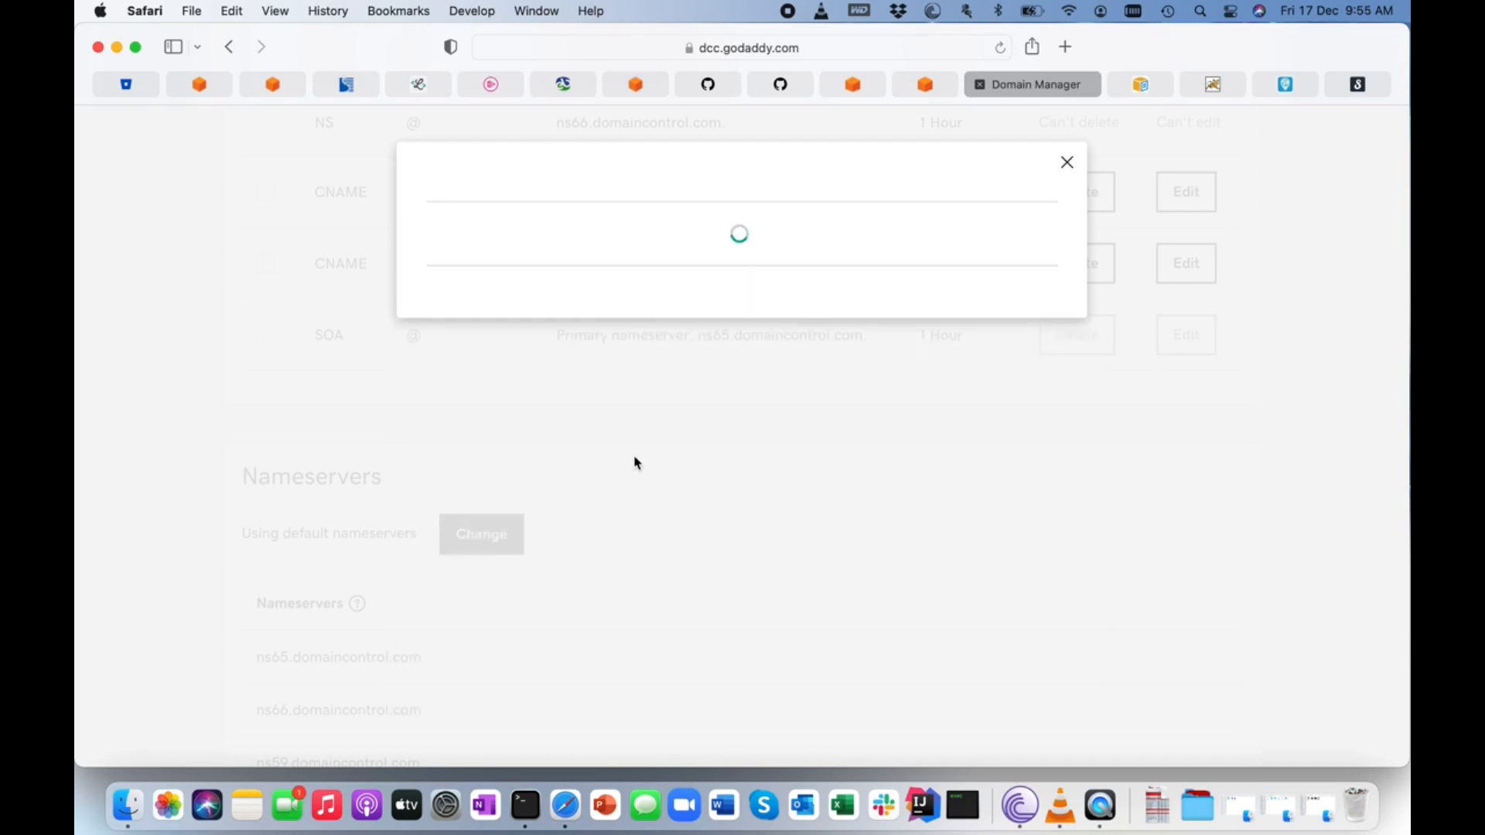
pyautogui.click(436, 397)
pyautogui.click(472, 470)
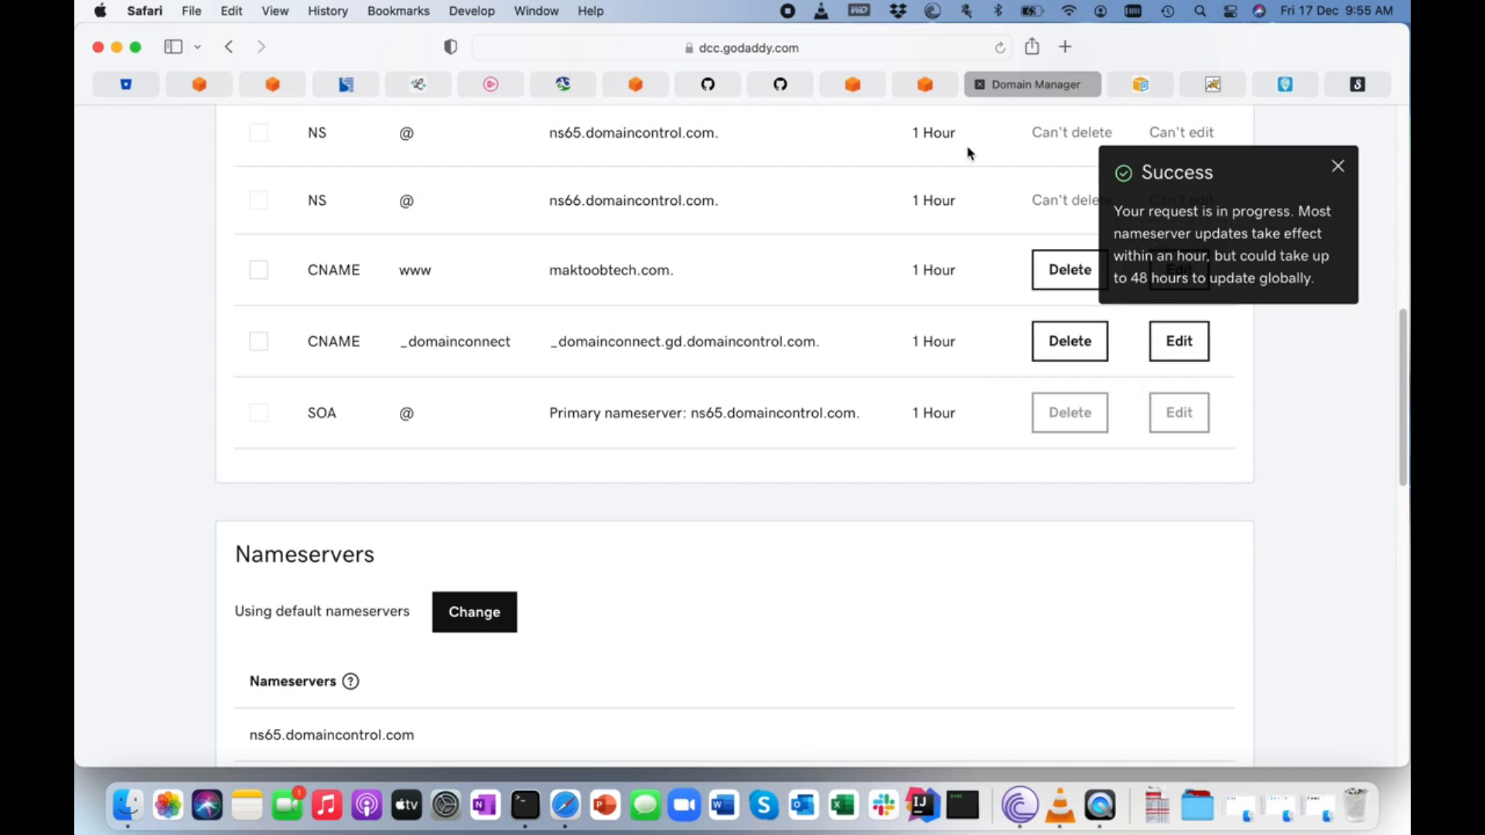
# Switch back to the AWS Management Console, search for acm and open Certificate Manager.
pyautogui.click(868, 88)
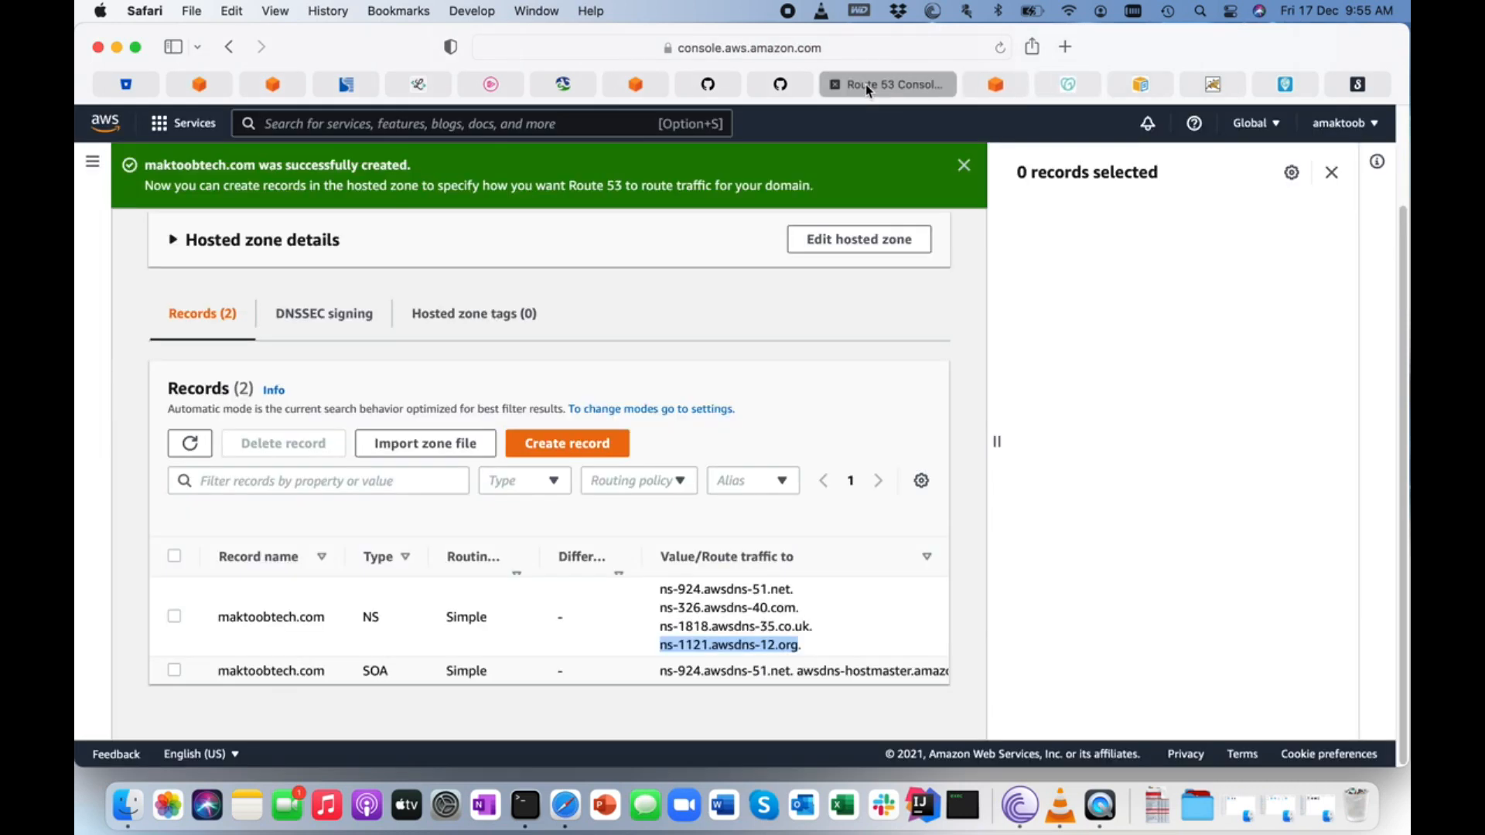
pyautogui.click(707, 603)
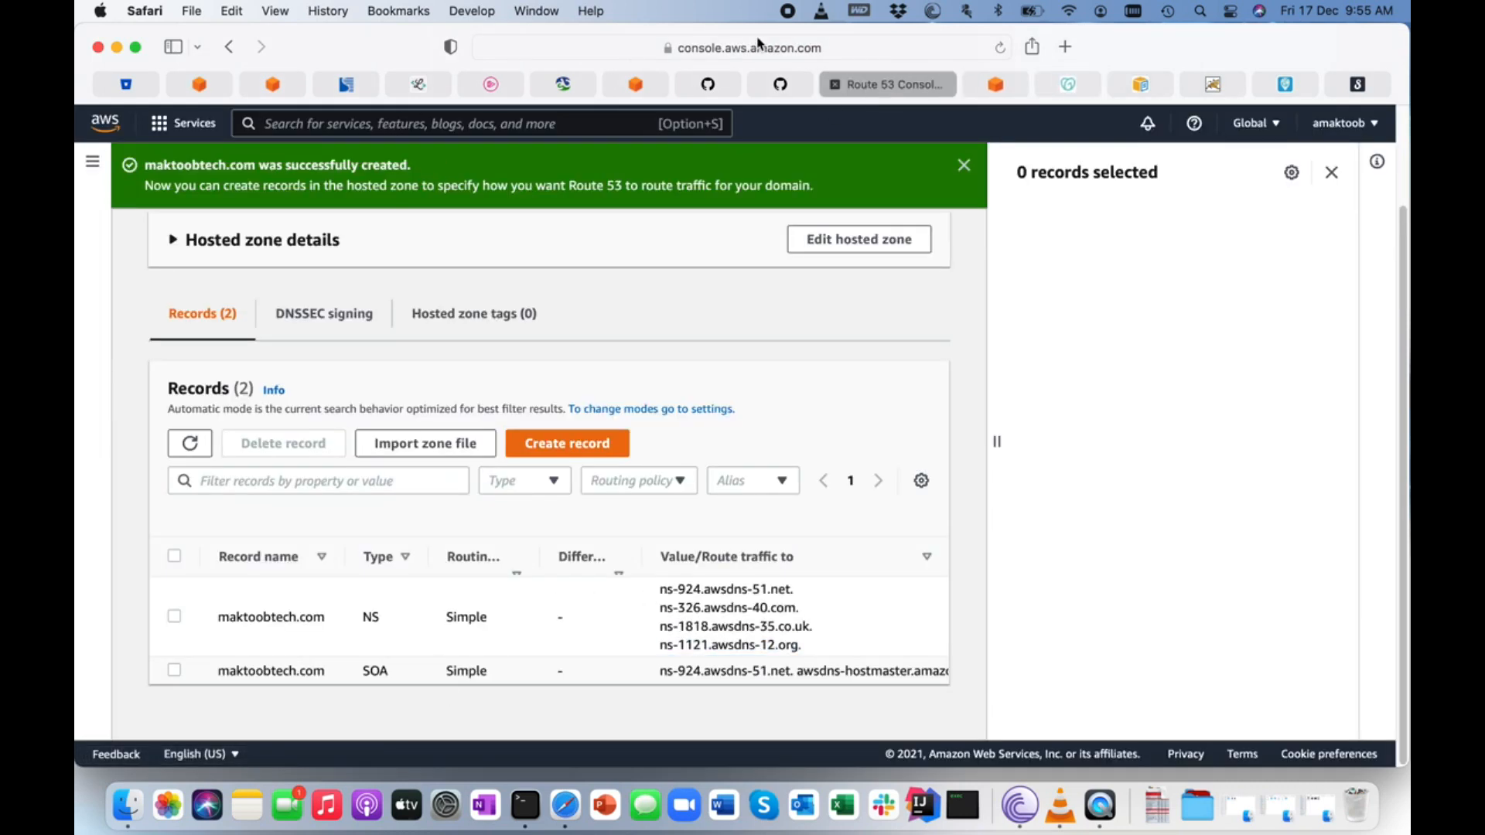
pyautogui.click(1001, 88)
pyautogui.click(297, 118)
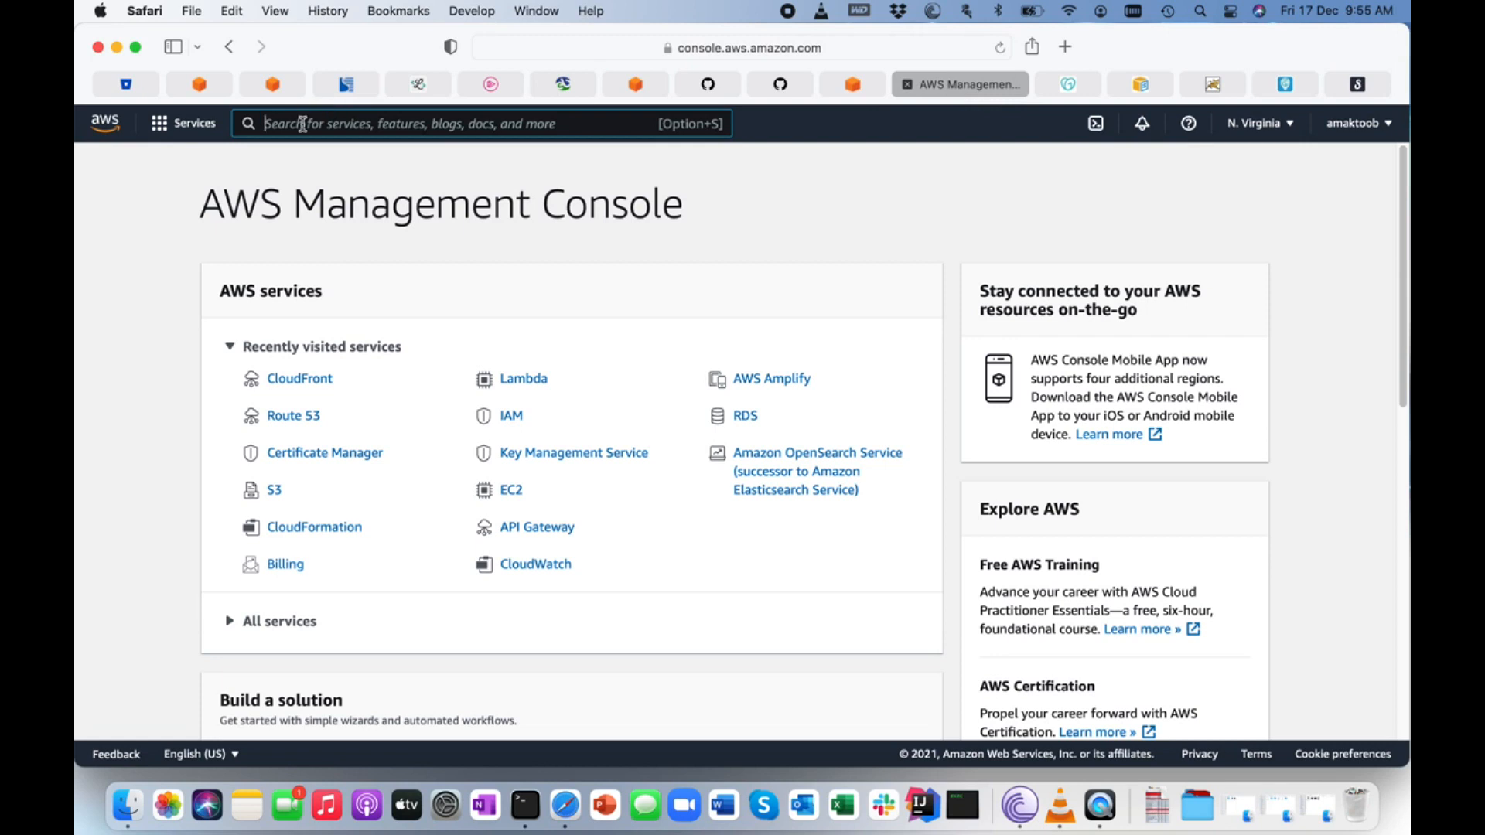
pyautogui.write('acm')
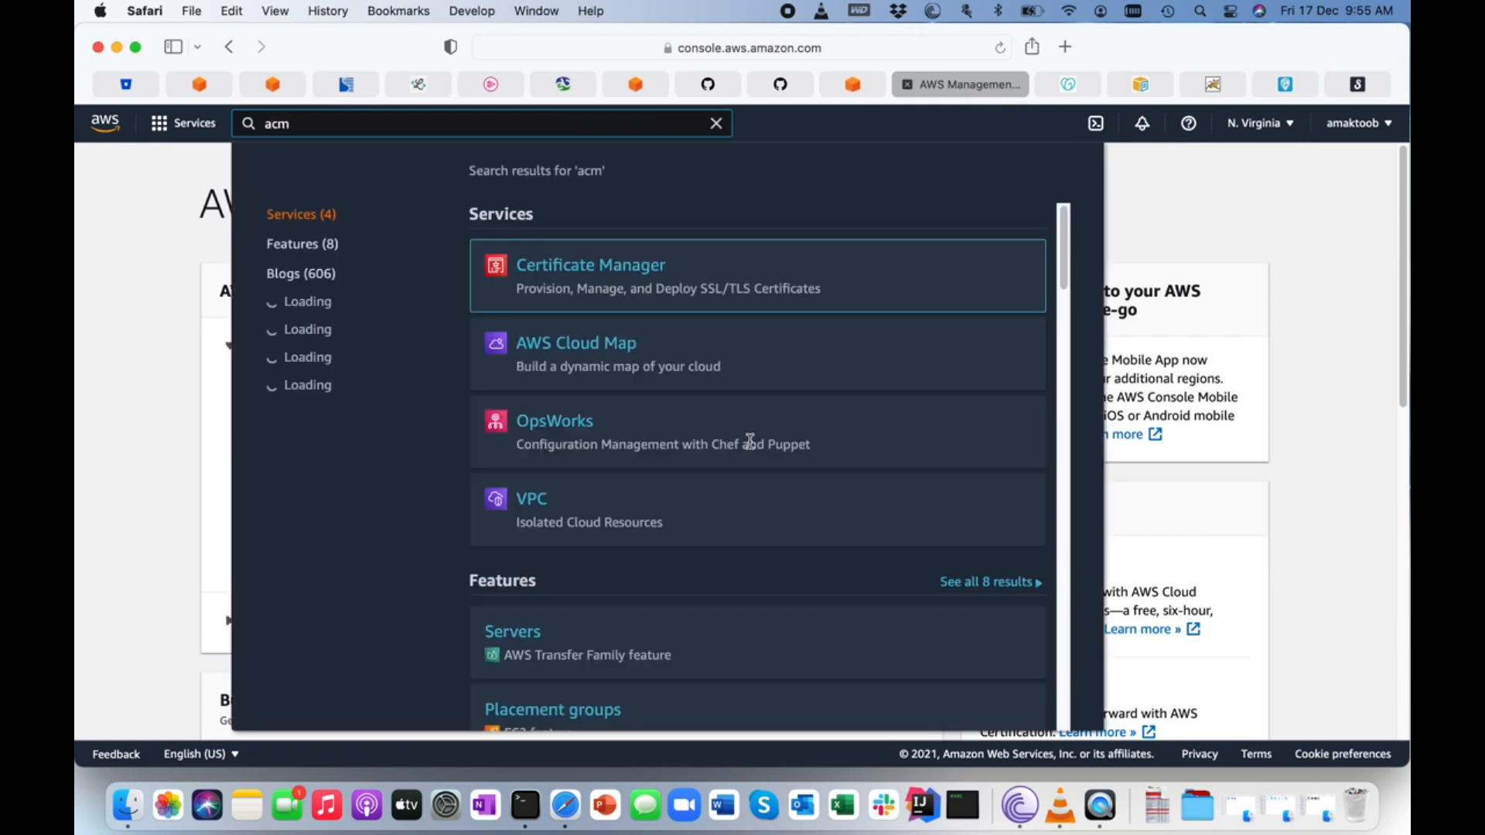
pyautogui.click(574, 273)
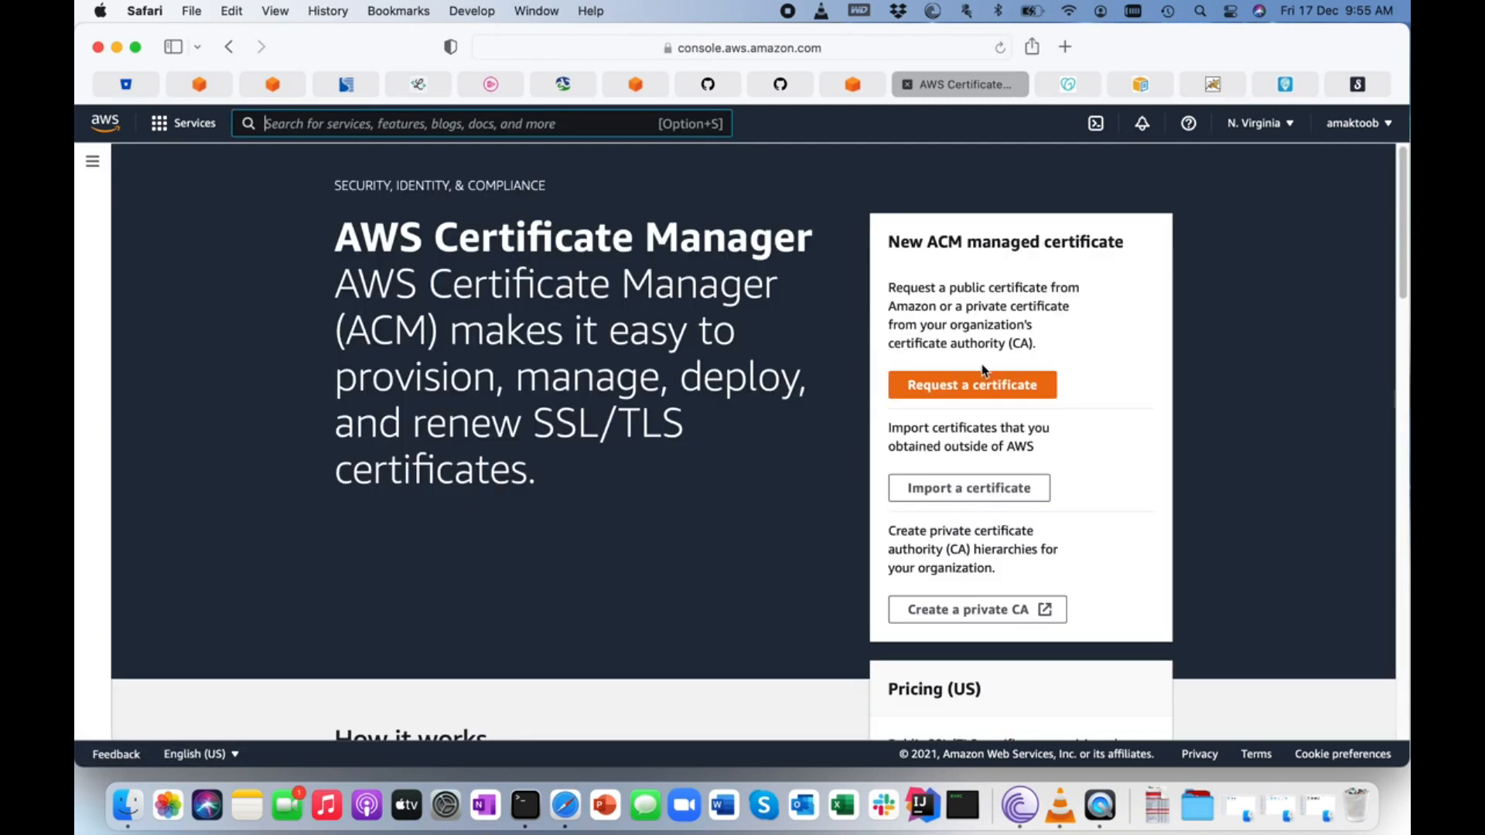
# Start a public certificate request and enter maktoobtech.com as the fully qualified domain name.
pyautogui.click(972, 384)
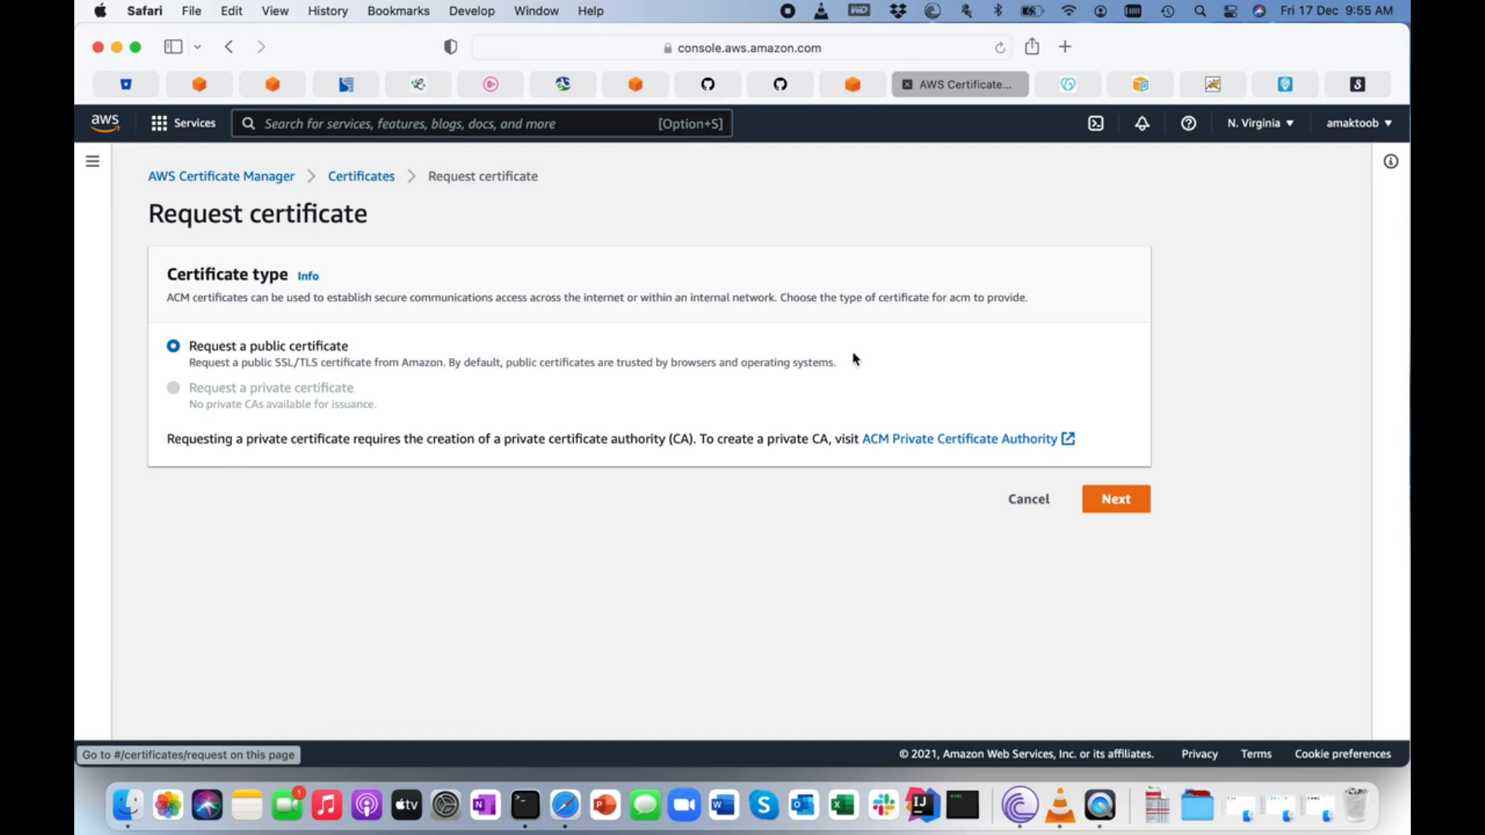
pyautogui.click(1131, 505)
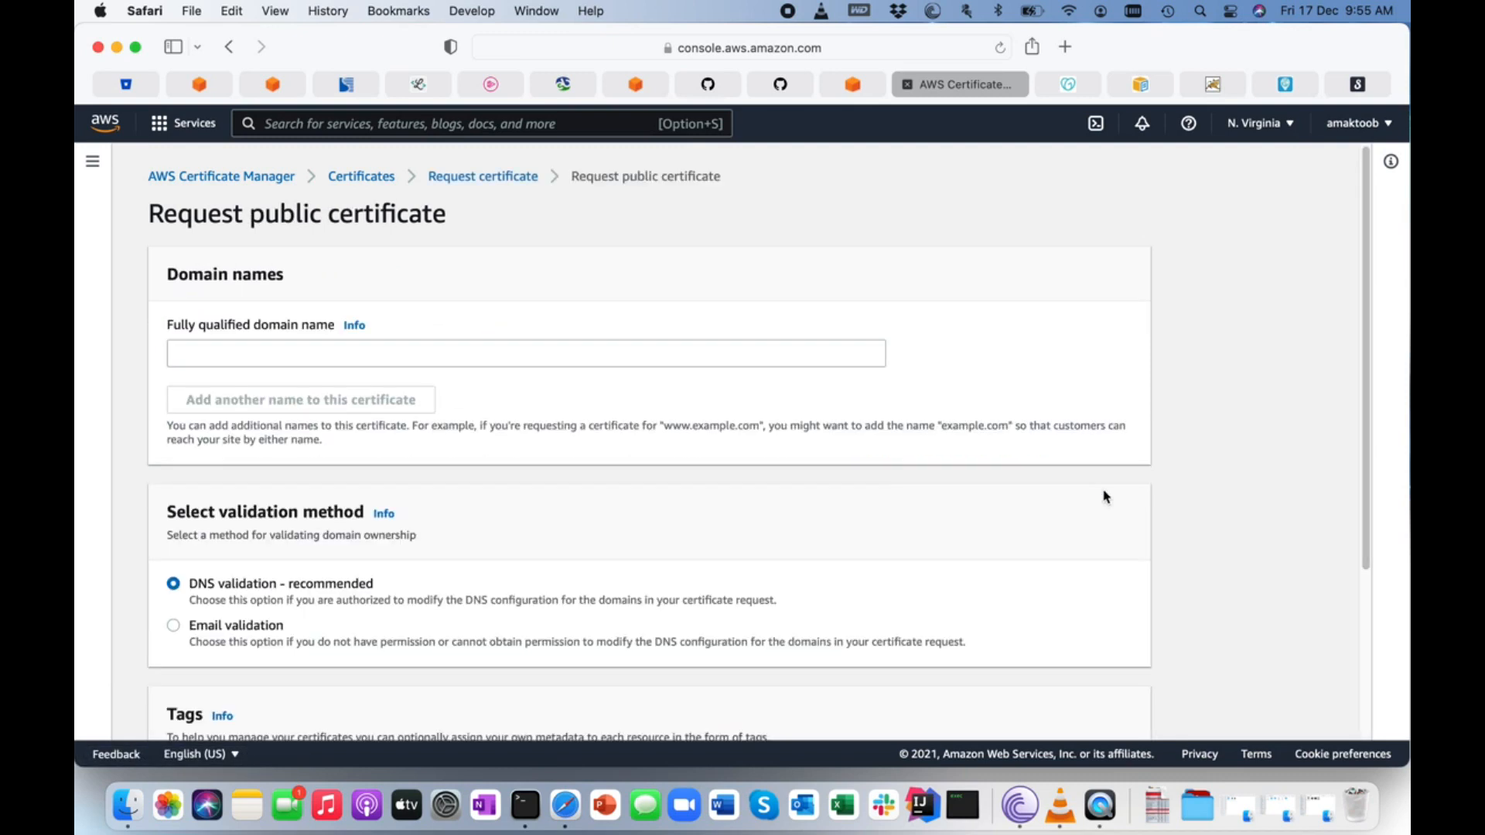
pyautogui.click(201, 353)
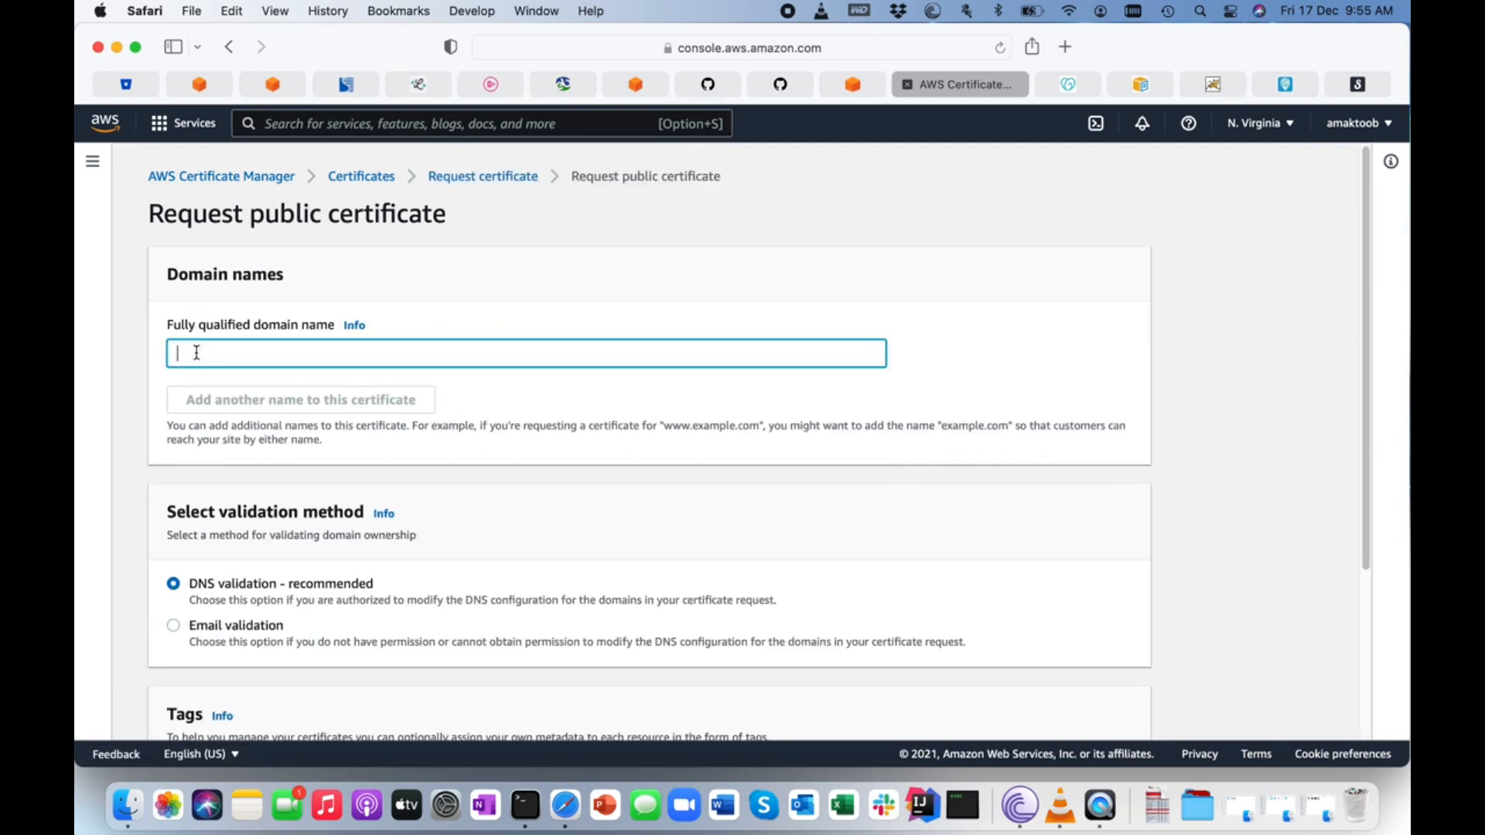
pyautogui.write('maktoob')
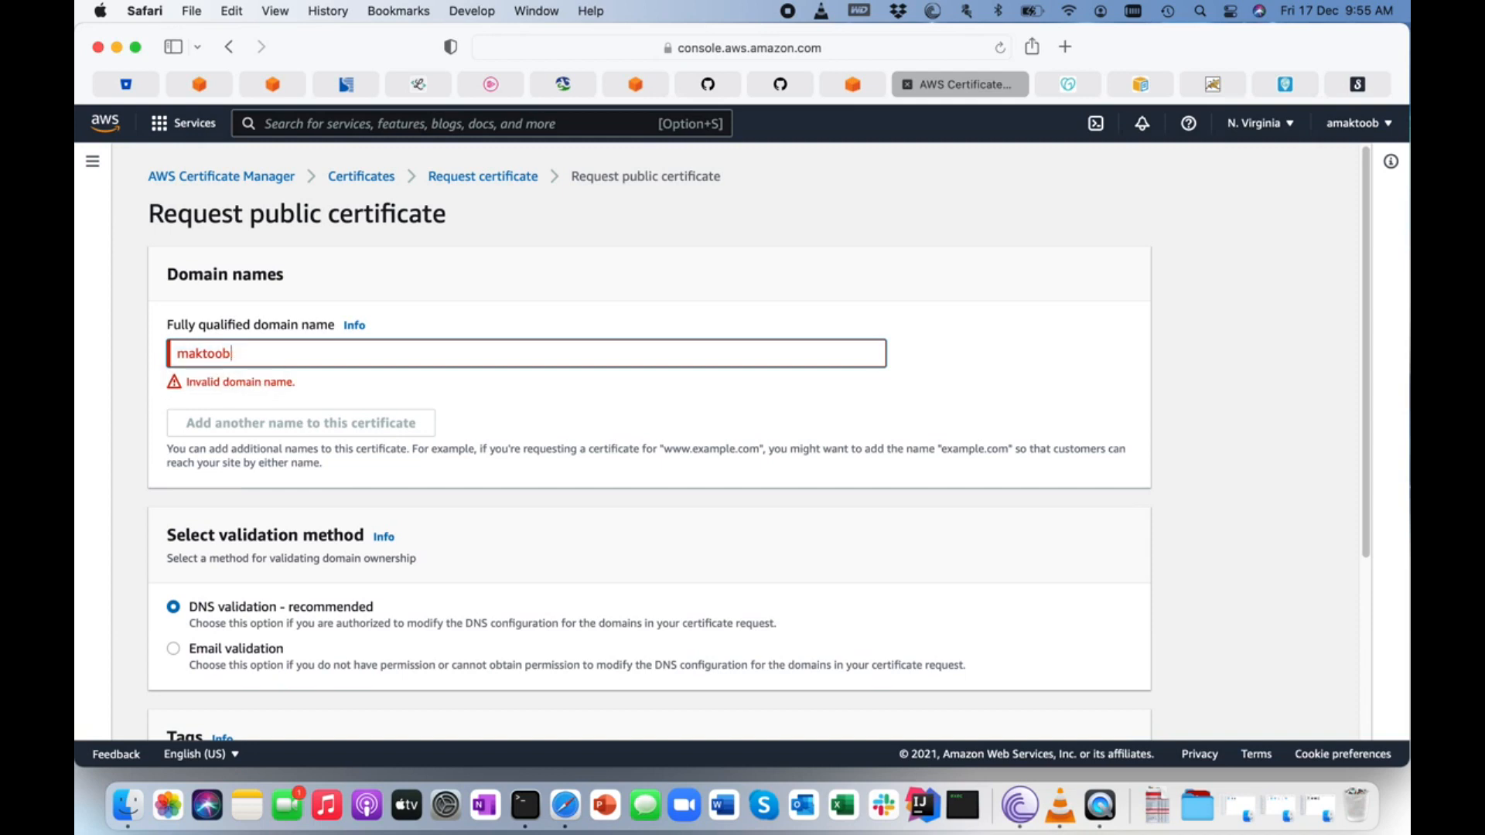
pyautogui.write('tech.com')
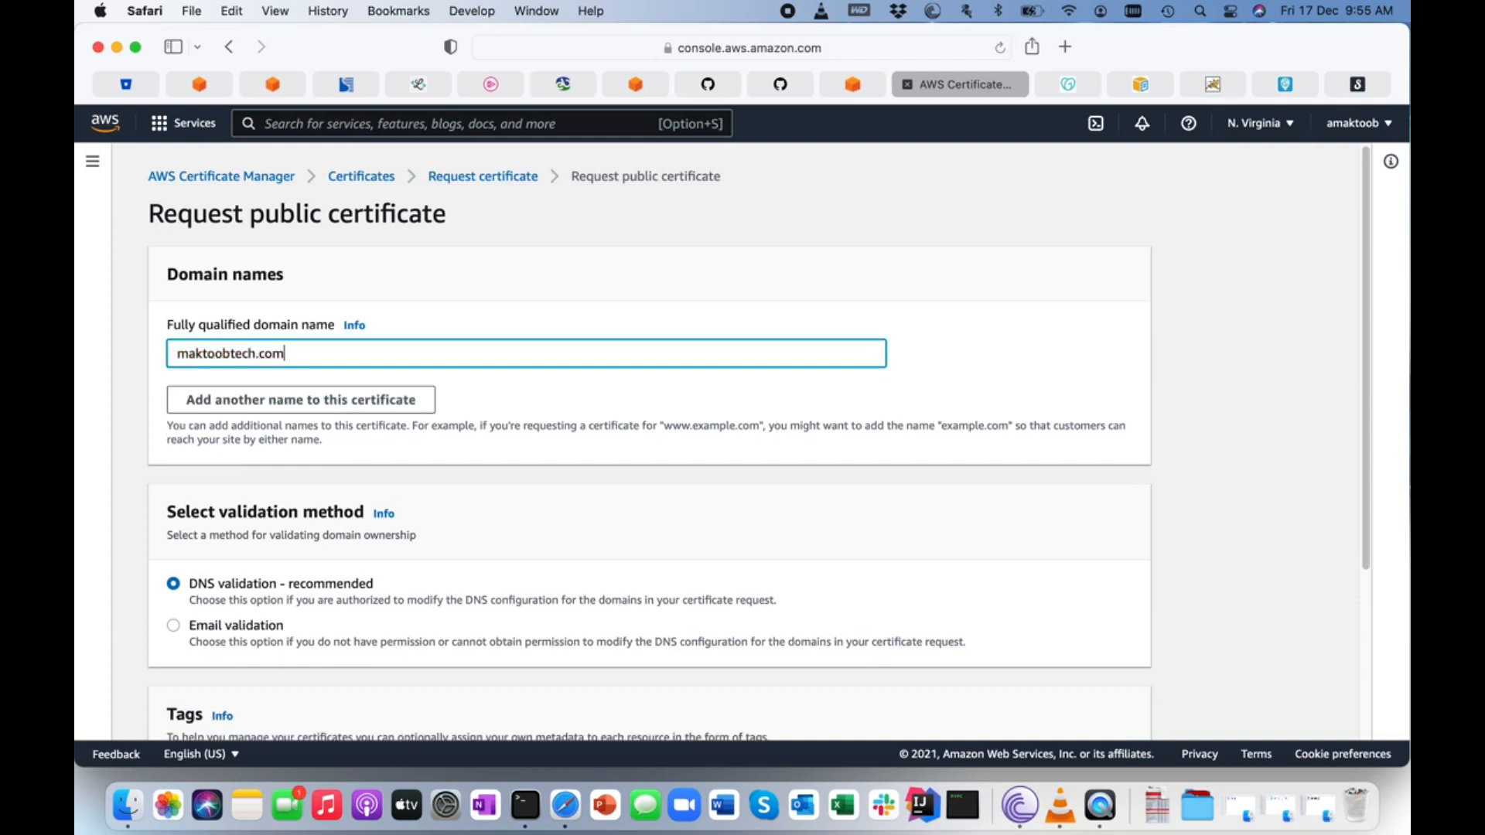
pyautogui.click(224, 395)
pyautogui.click(232, 399)
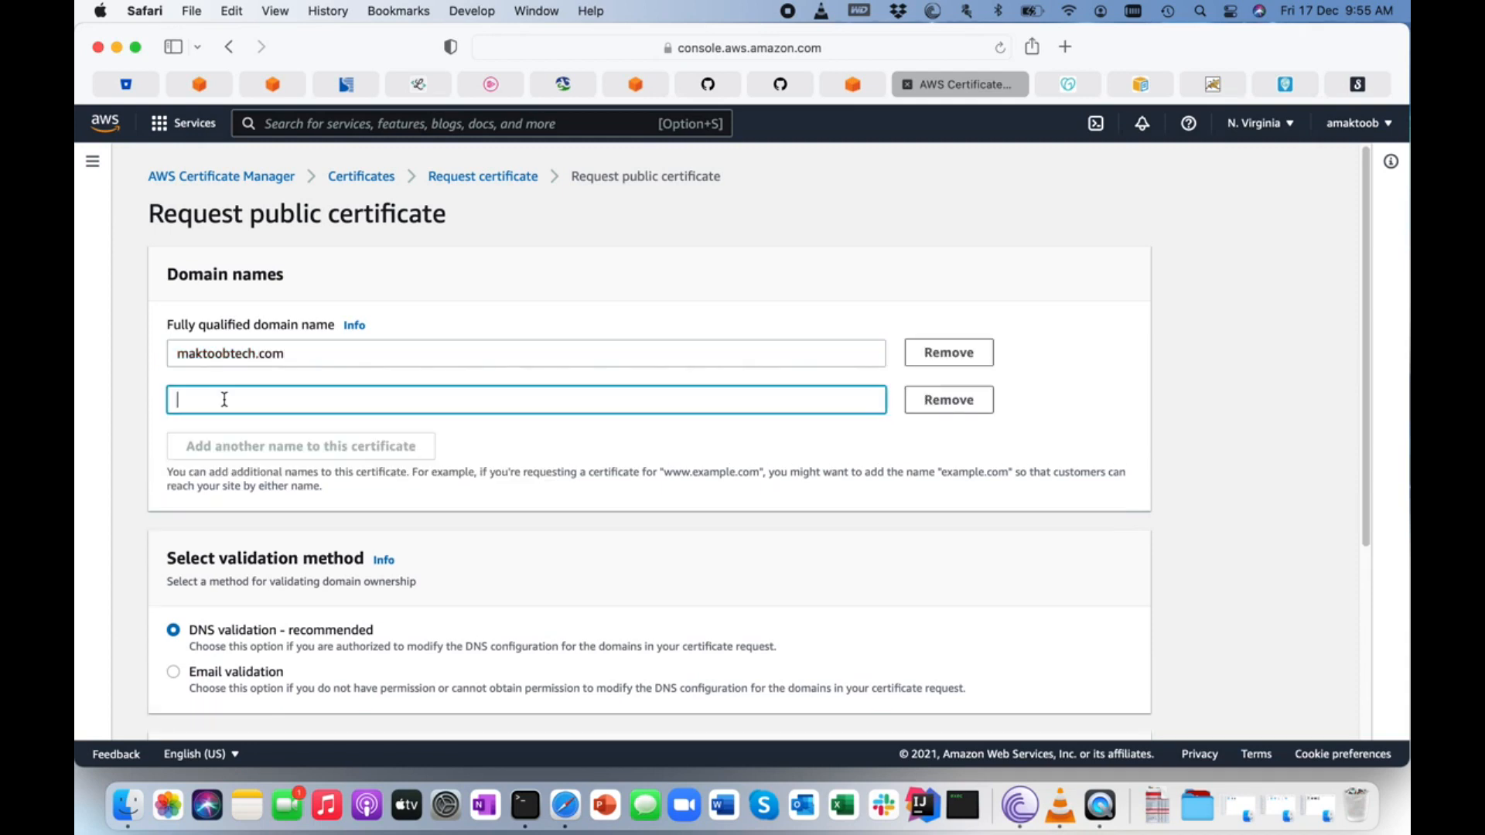
pyautogui.write('www.')
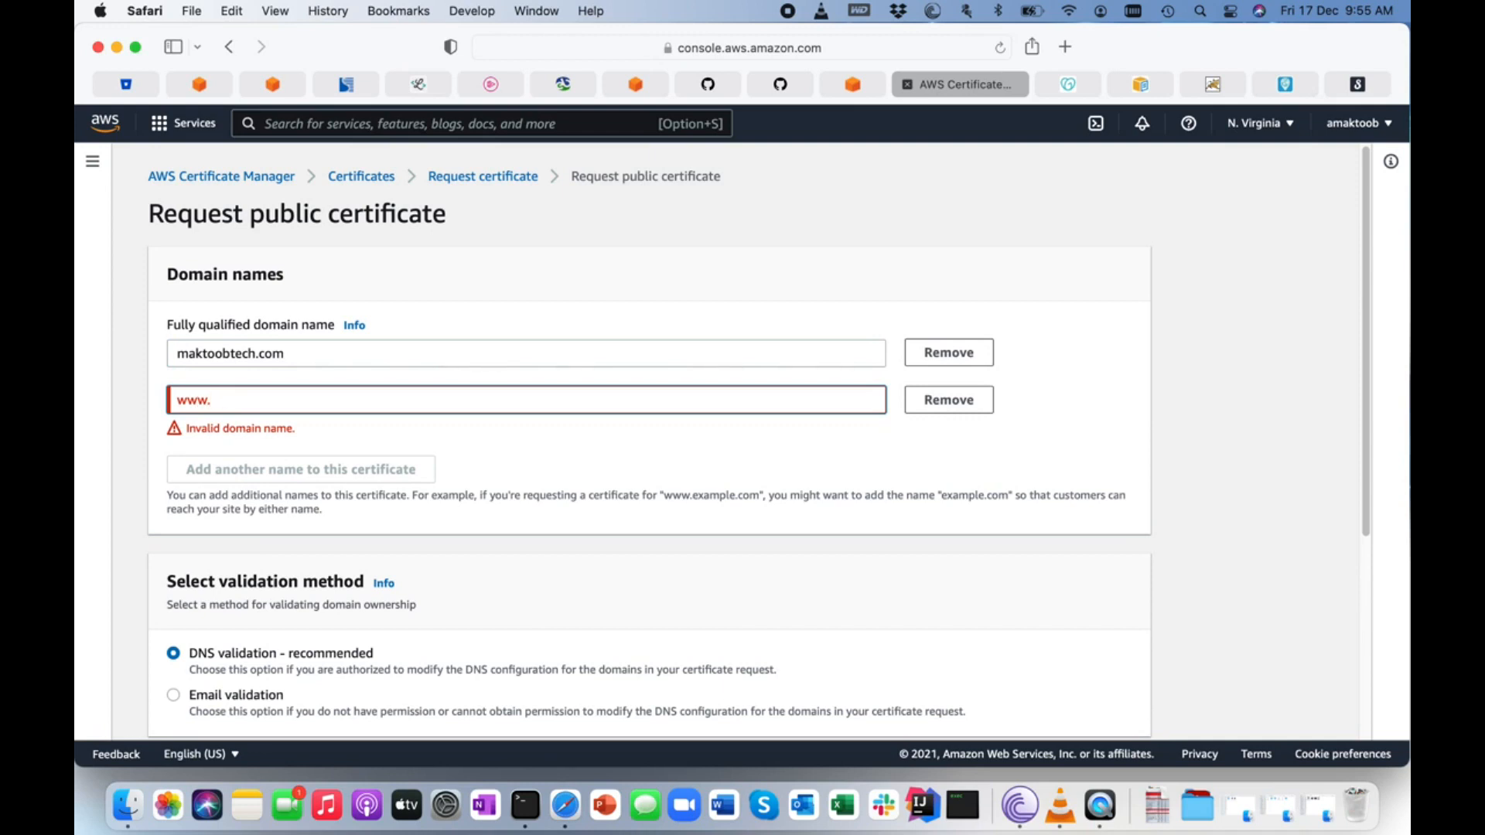
pyautogui.write('maktoob')
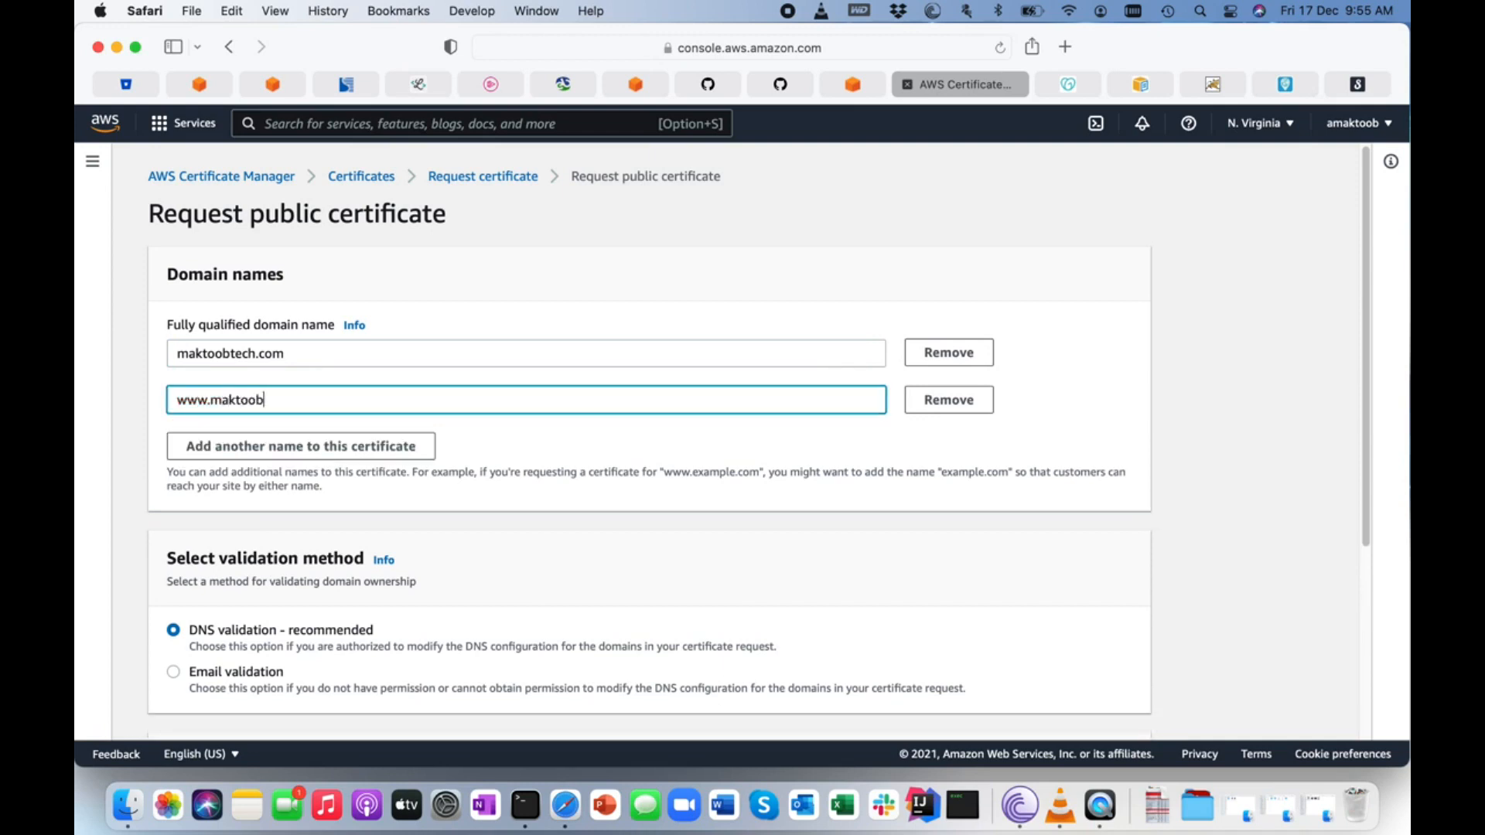
pyautogui.write('.com')
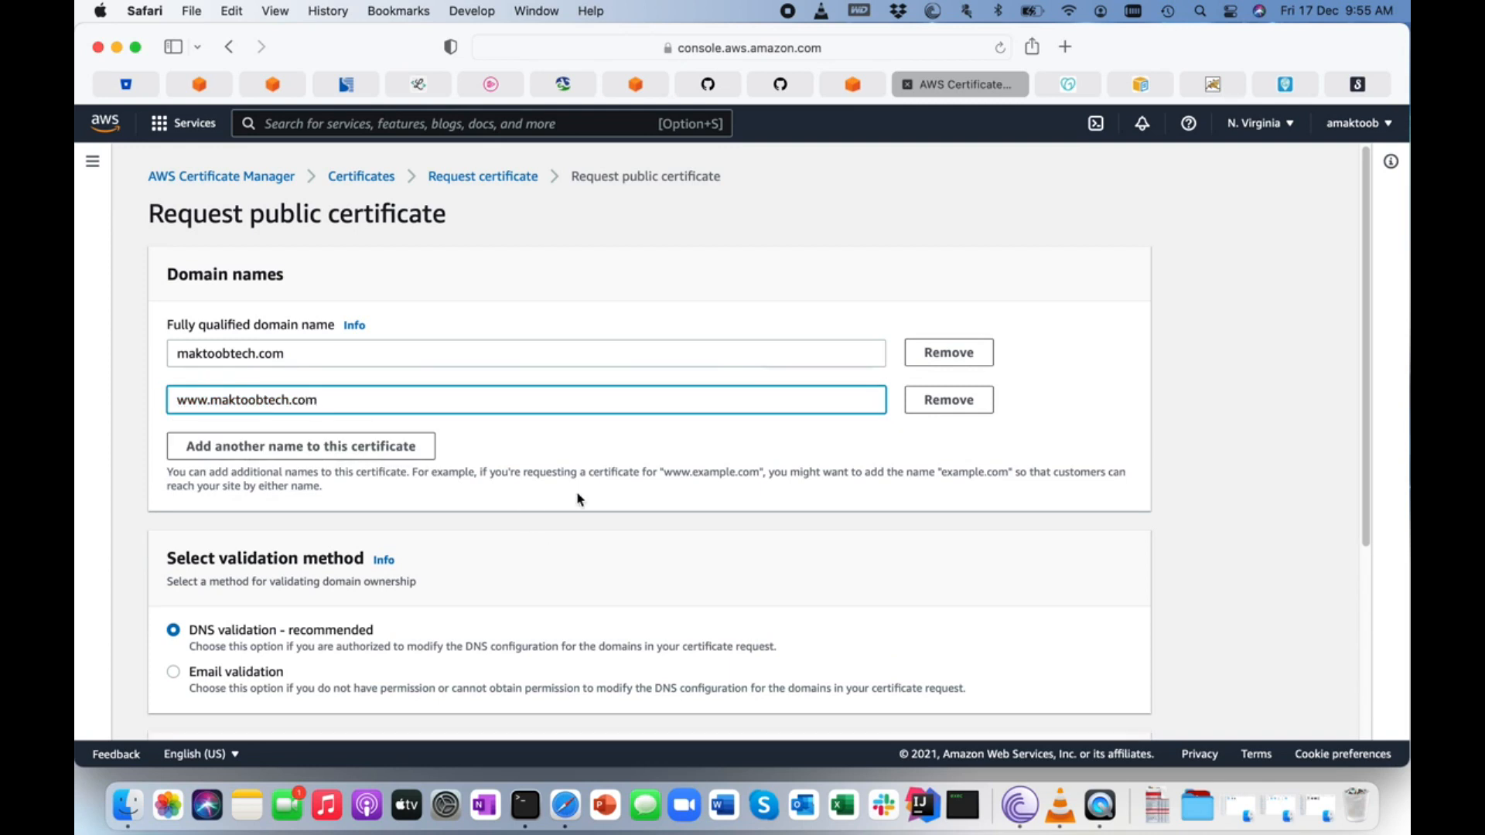
pyautogui.scroll(-5, 648, 502)
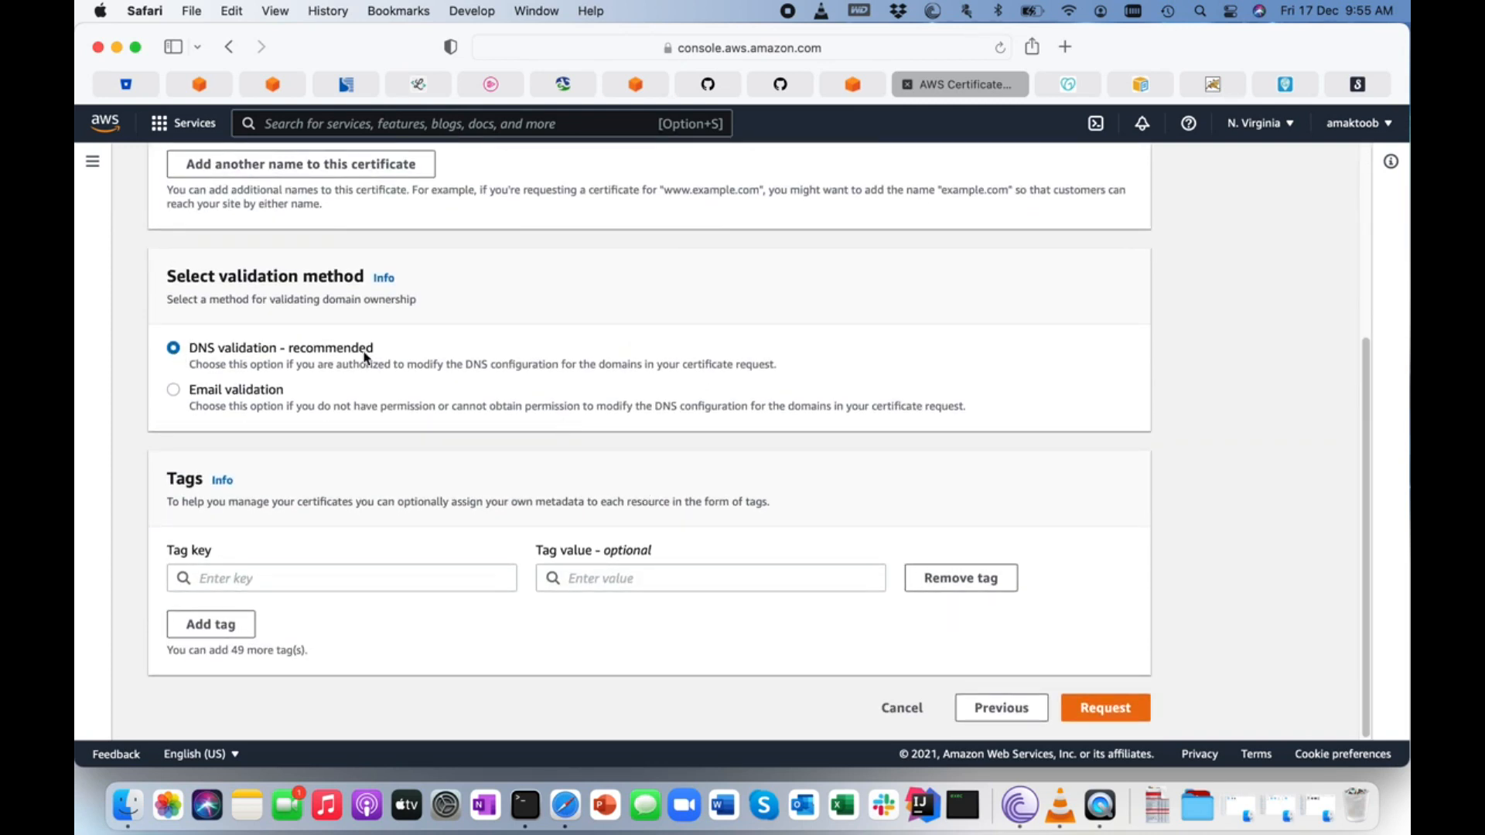
pyautogui.click(1121, 709)
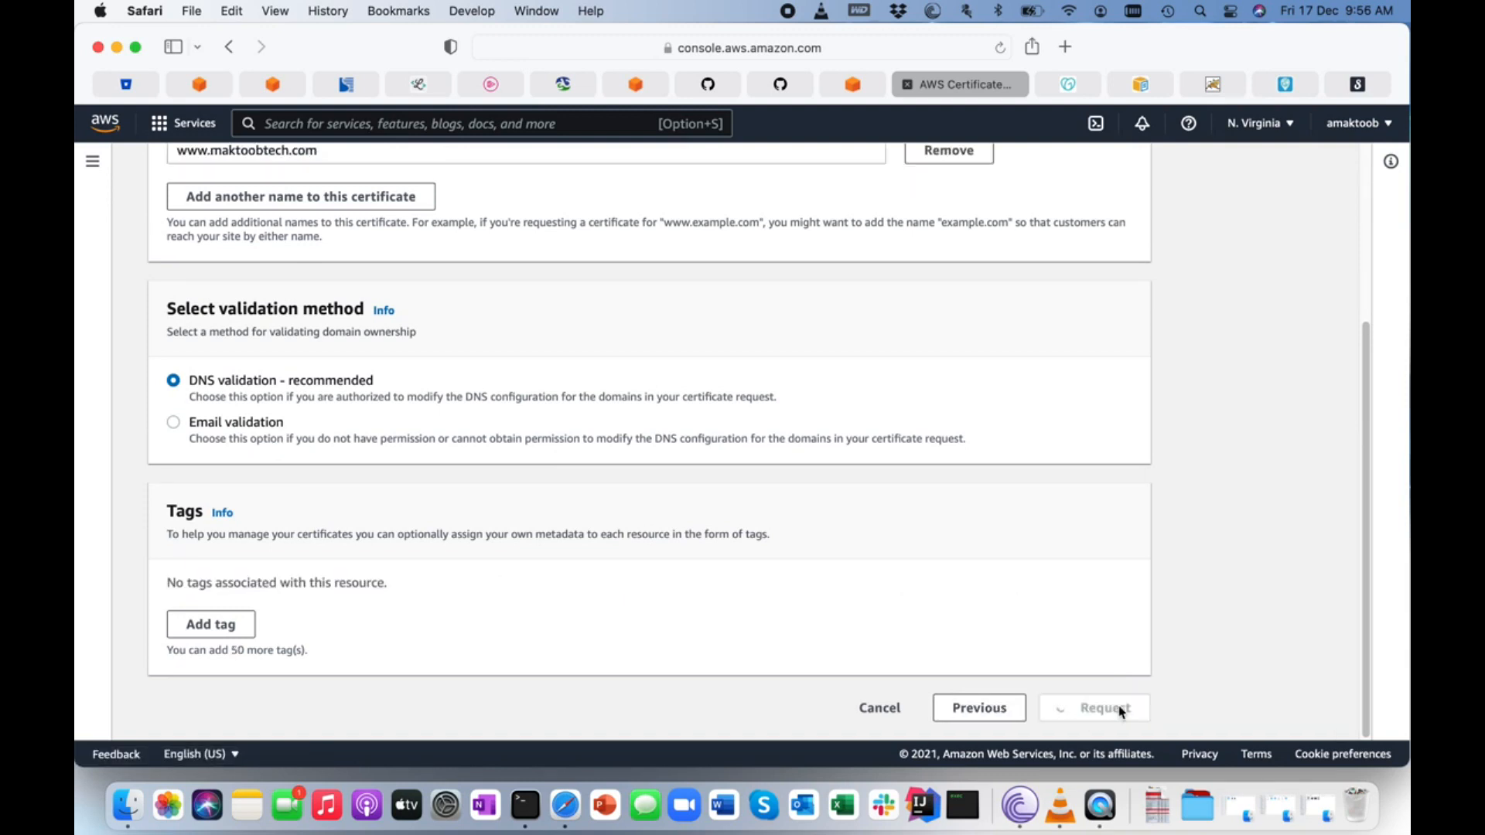
# Refresh the certificate list and open the maktoobtech.com certificate to its domain validation section.
pyautogui.click(829, 283)
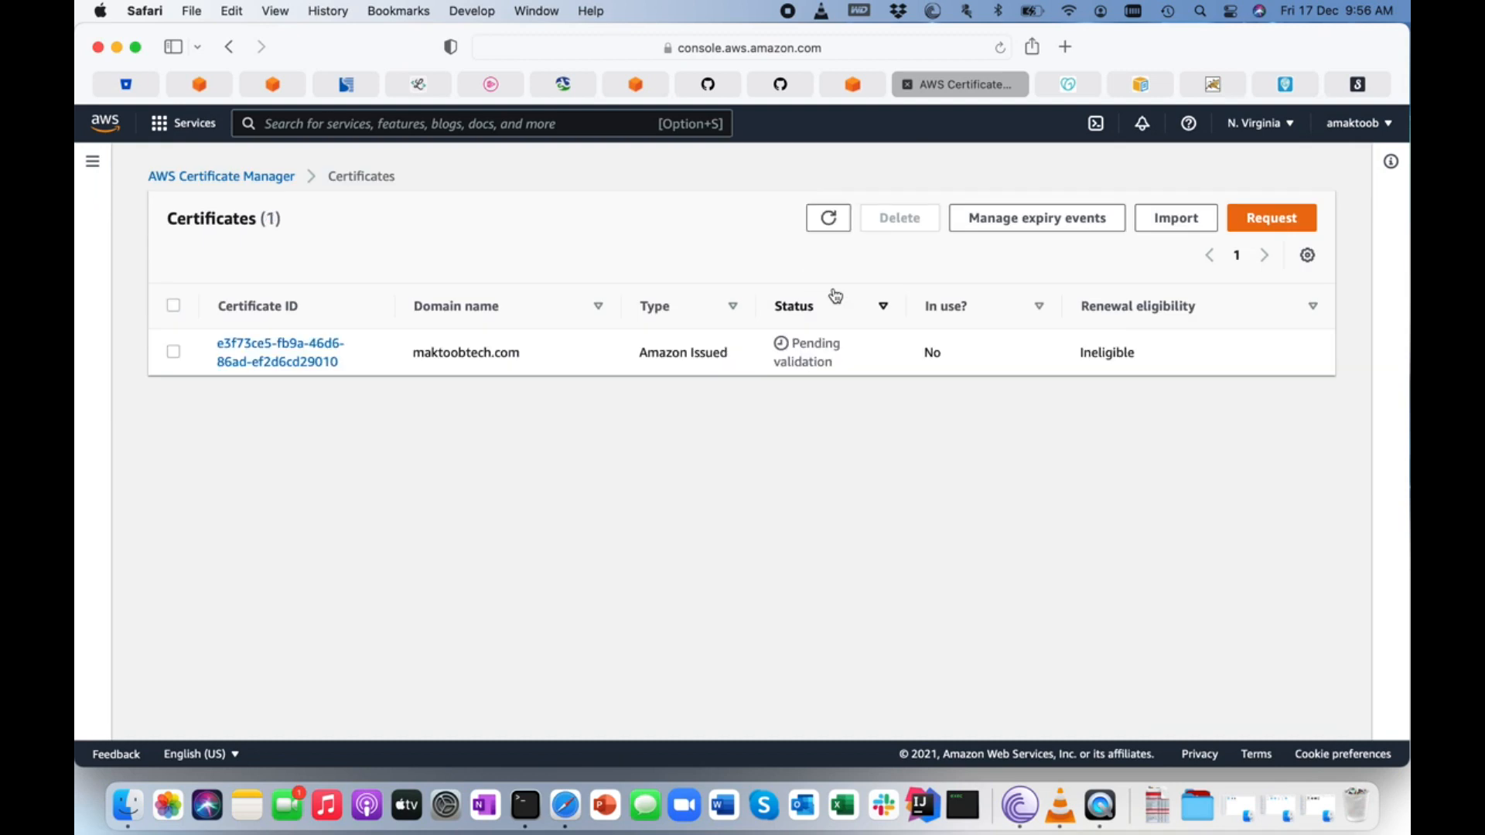
pyautogui.click(261, 362)
pyautogui.scroll(-5, 877, 514)
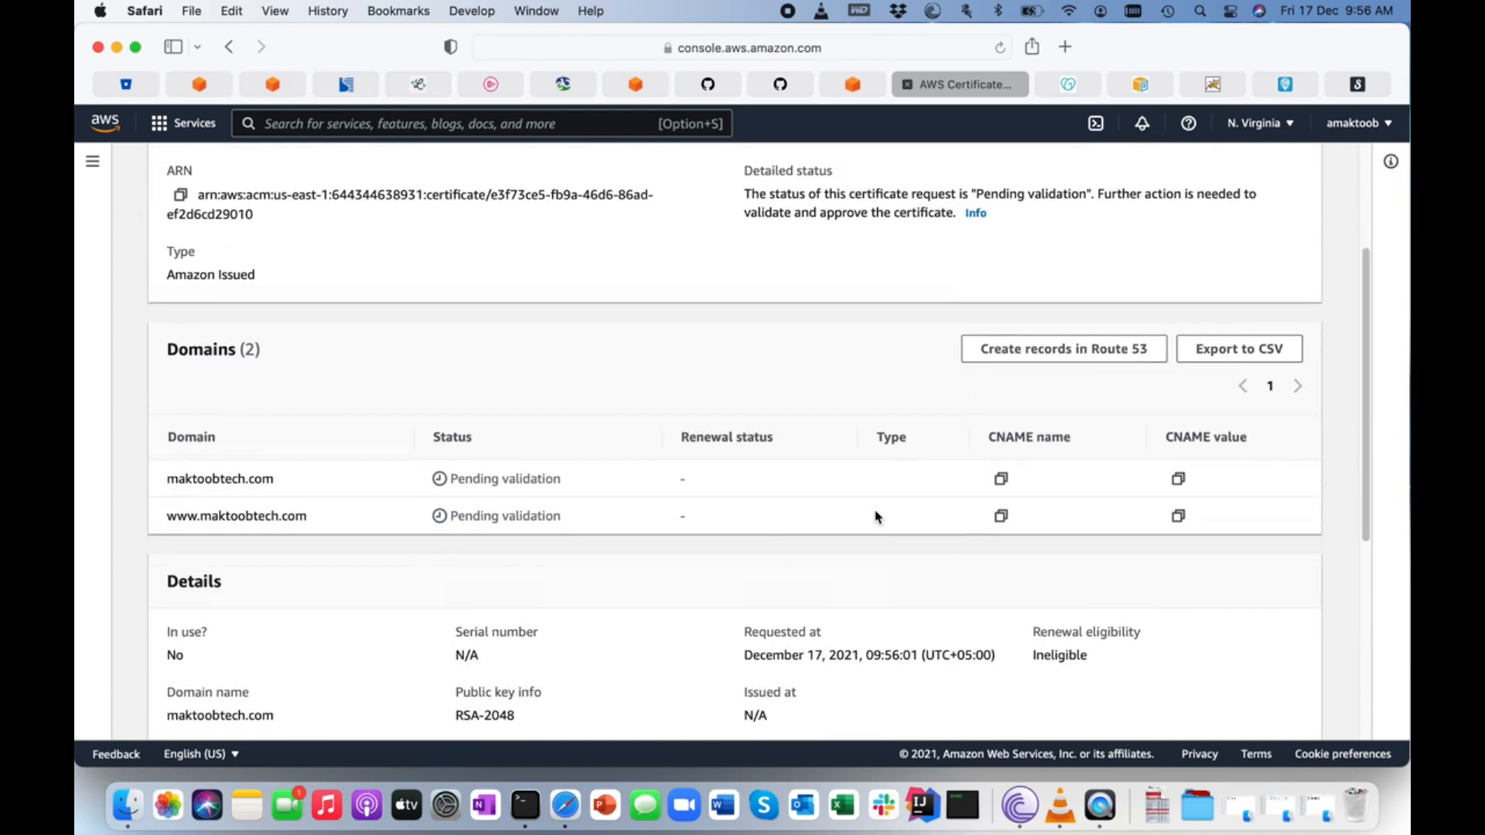
pyautogui.scroll(-3, 878, 516)
pyautogui.scroll(-1, 875, 435)
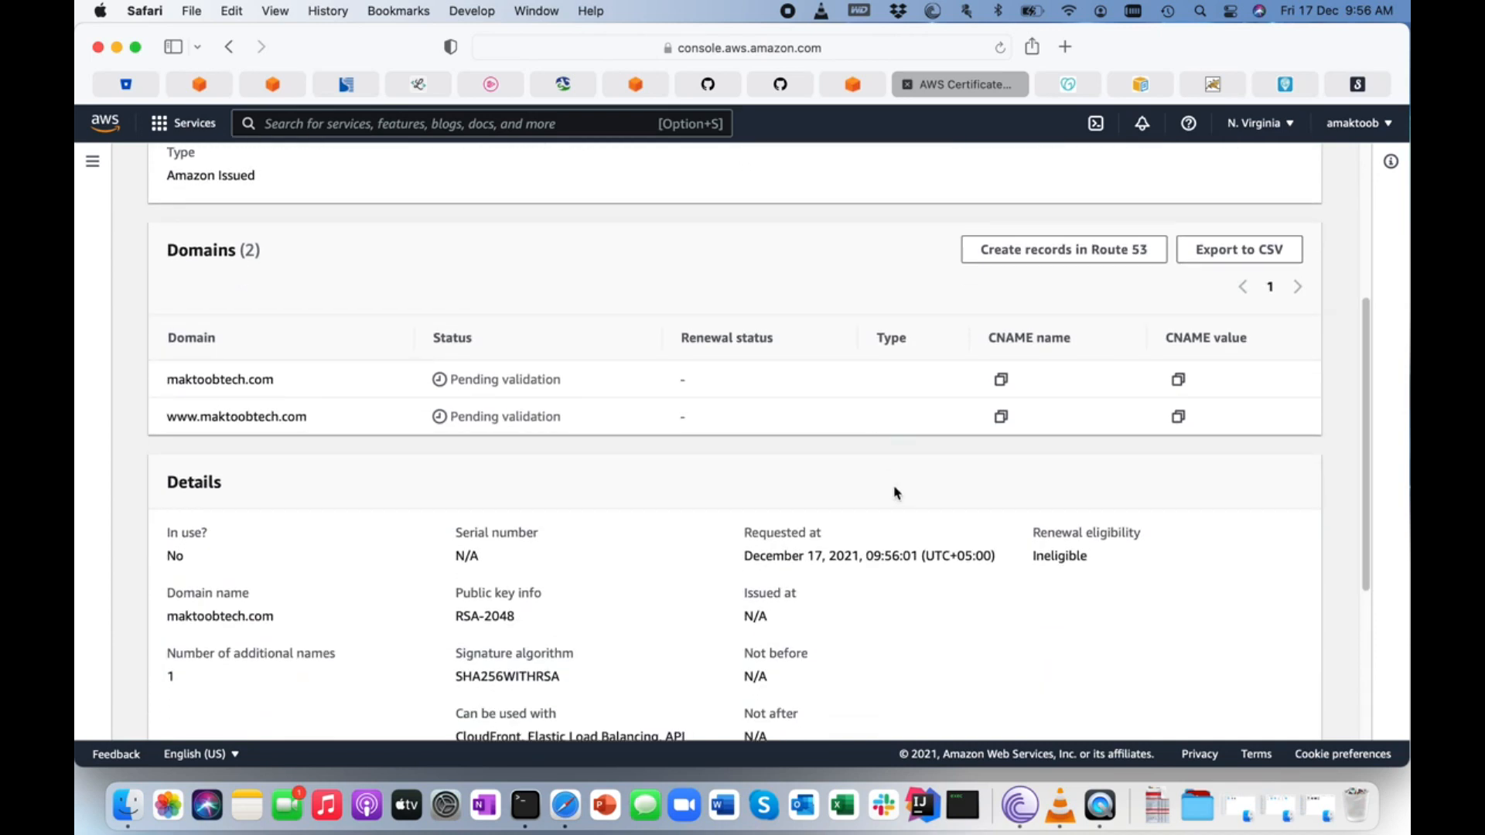
pyautogui.scroll(5, 896, 493)
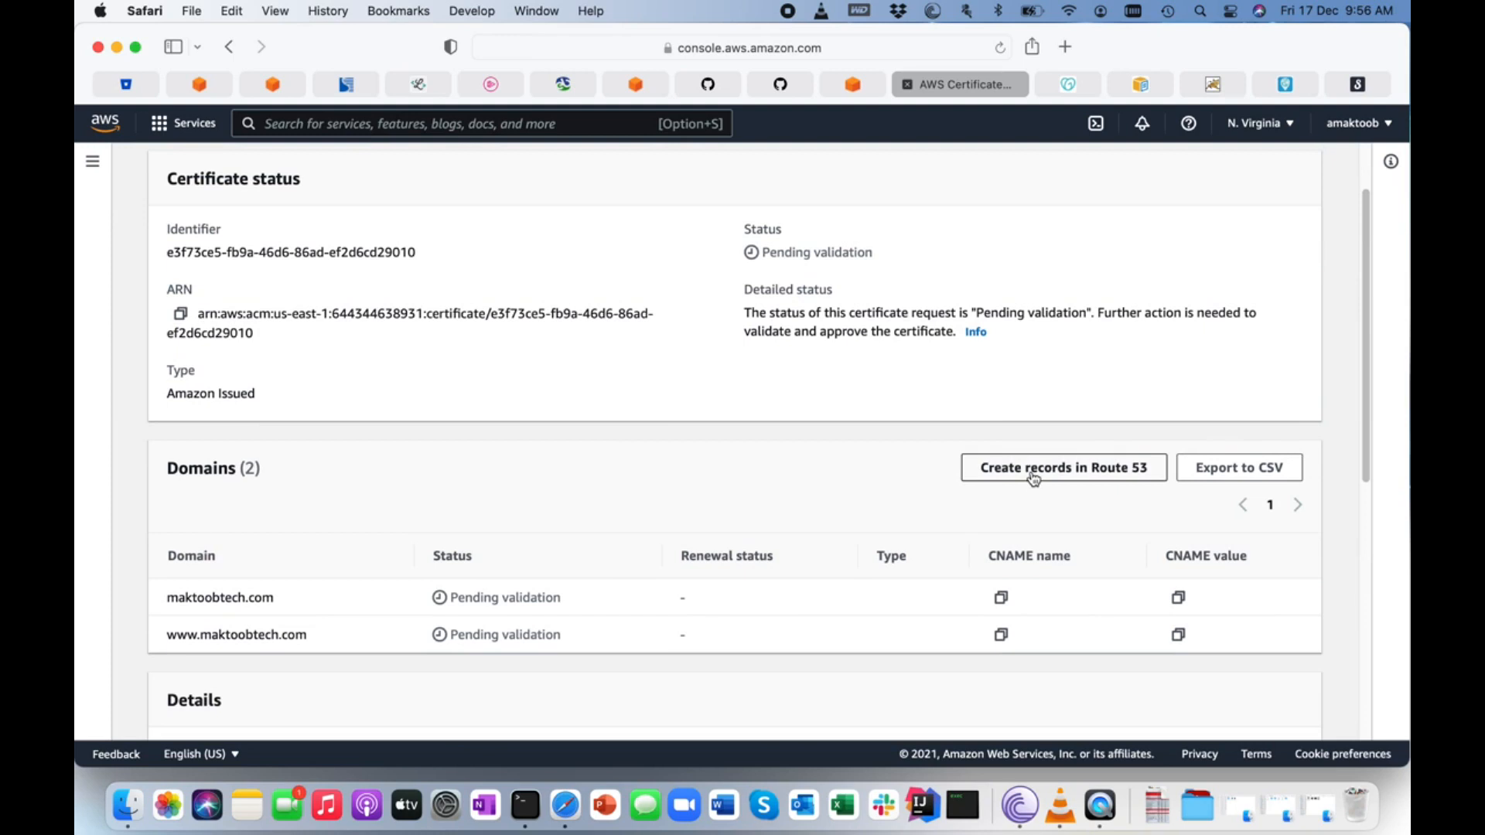
pyautogui.click(1033, 479)
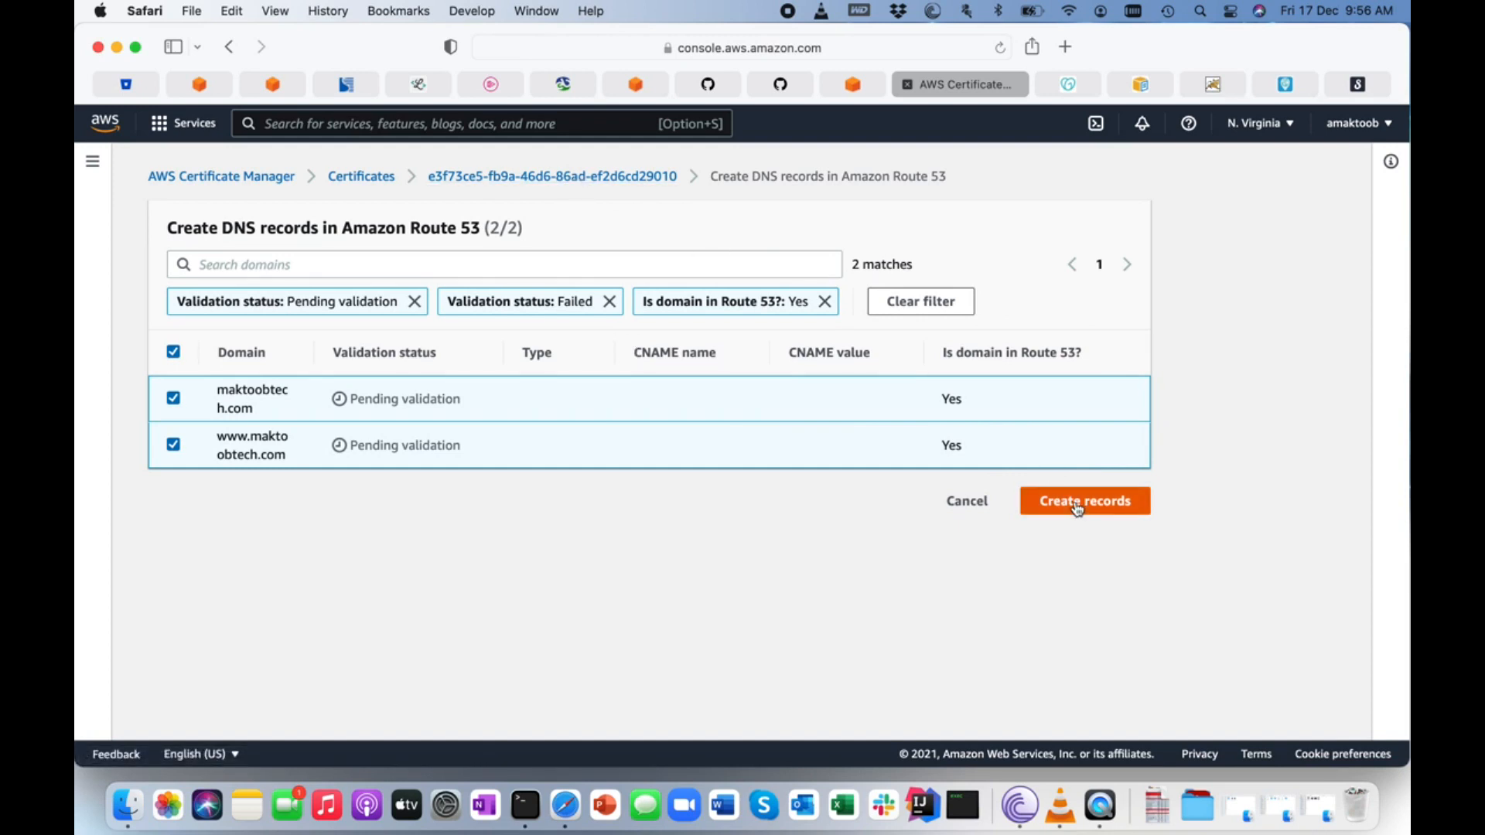
pyautogui.click(570, 179)
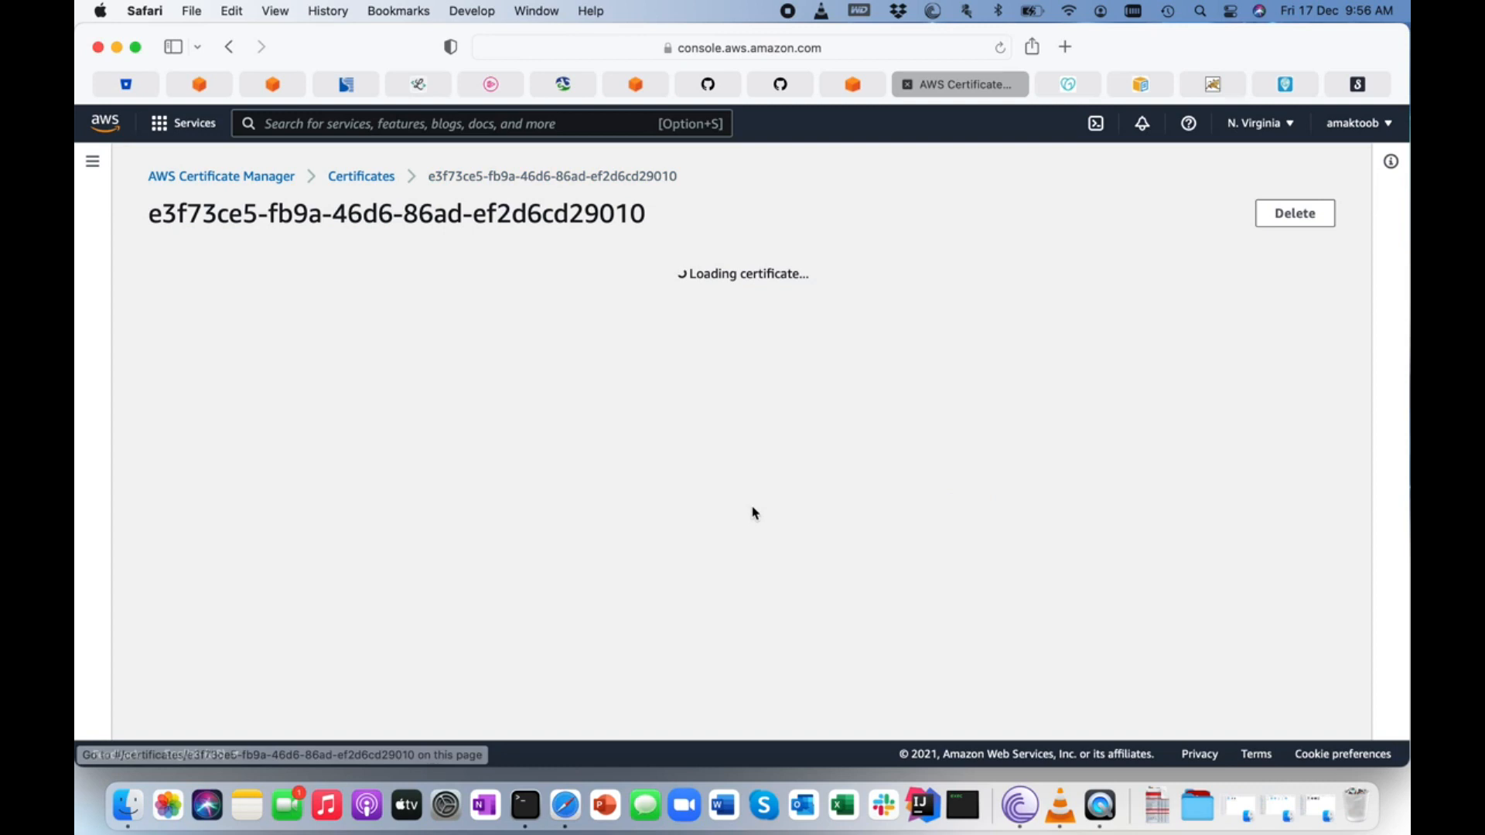
pyautogui.scroll(-3, 961, 510)
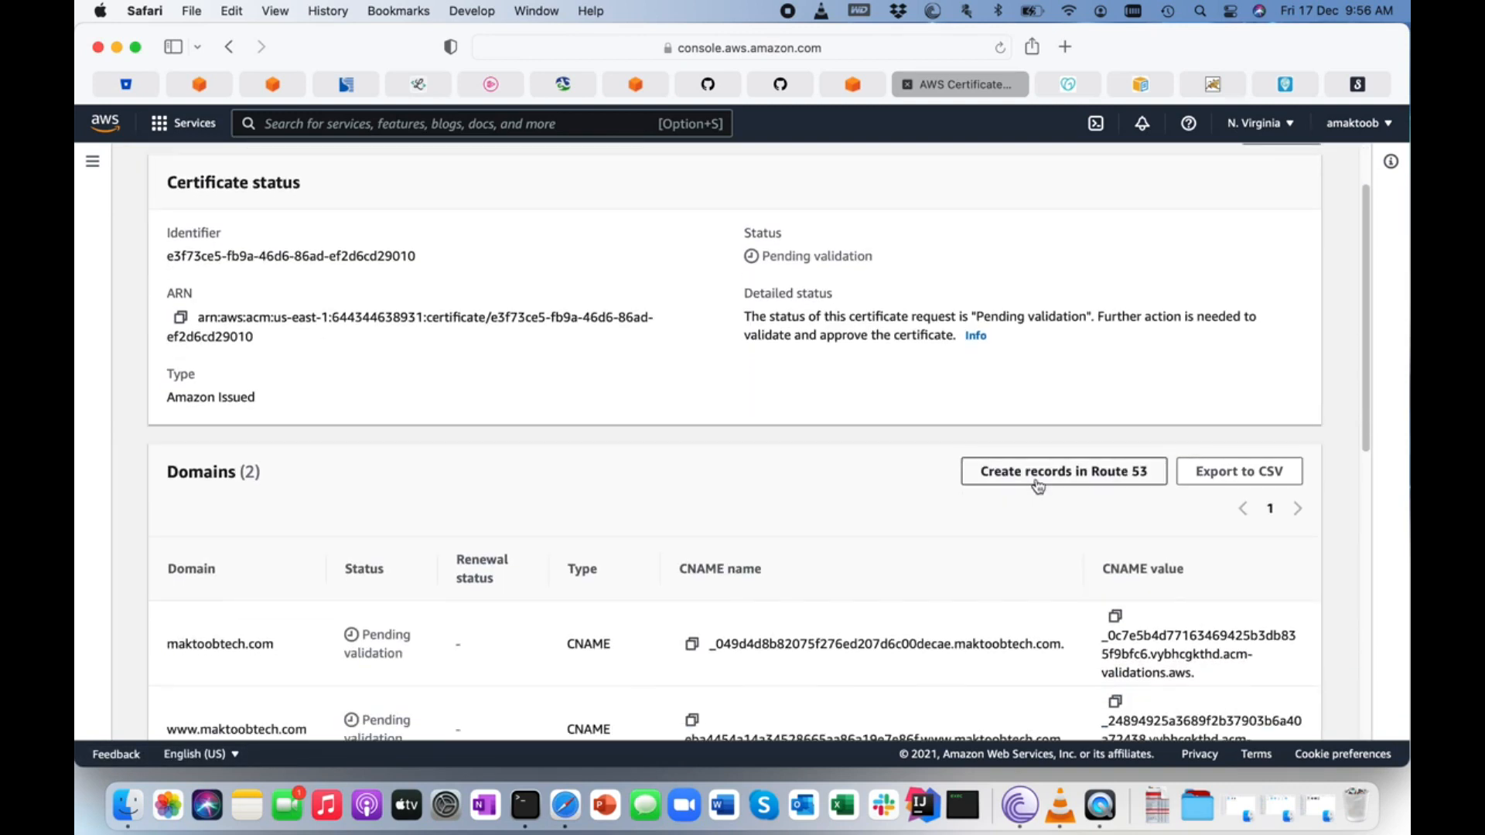
pyautogui.click(1054, 475)
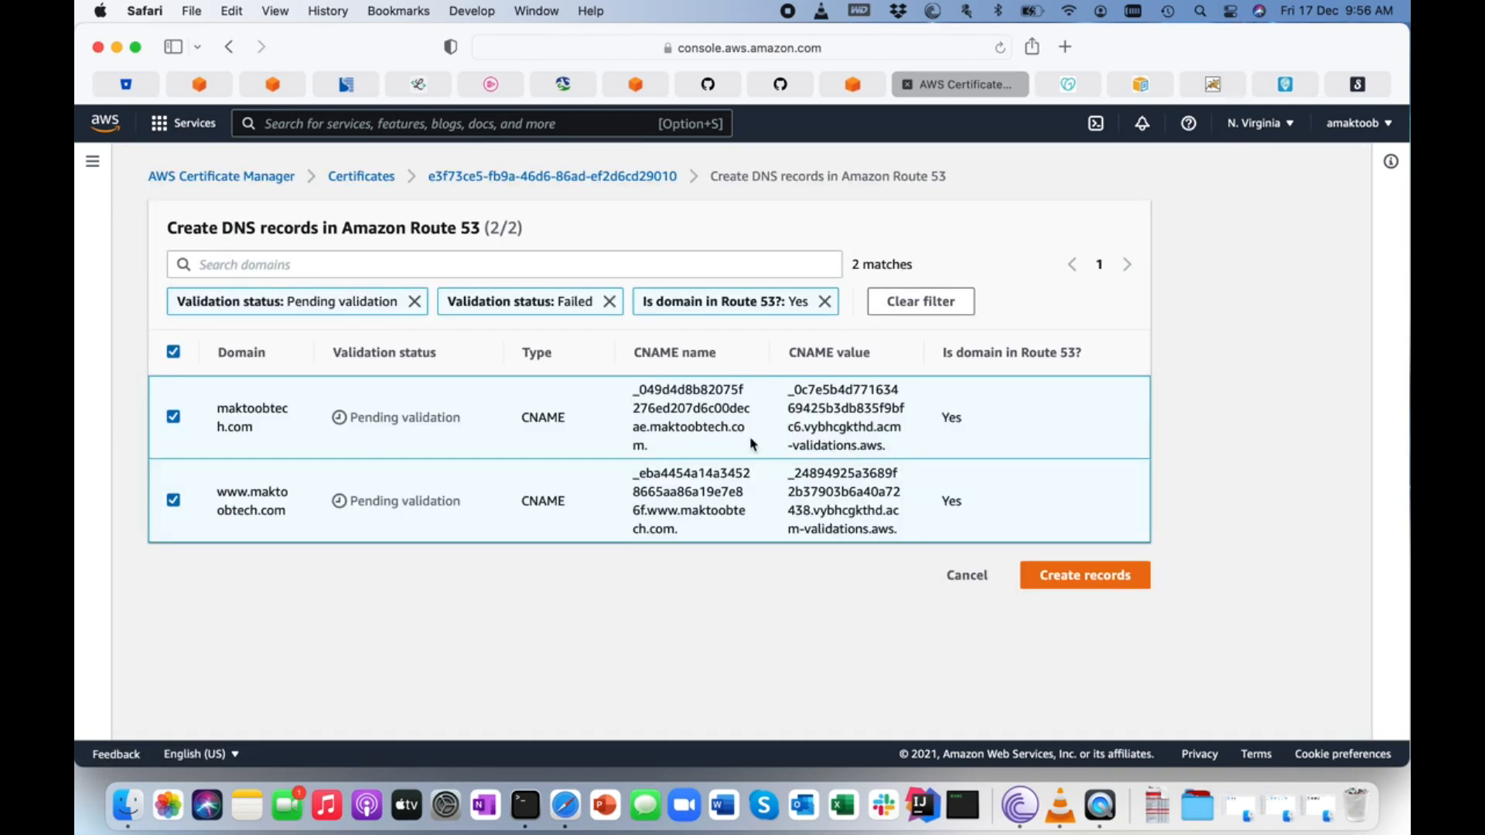
pyautogui.moveTo(635, 382); pyautogui.dragTo(888, 551)
pyautogui.click(874, 595)
pyautogui.click(1081, 582)
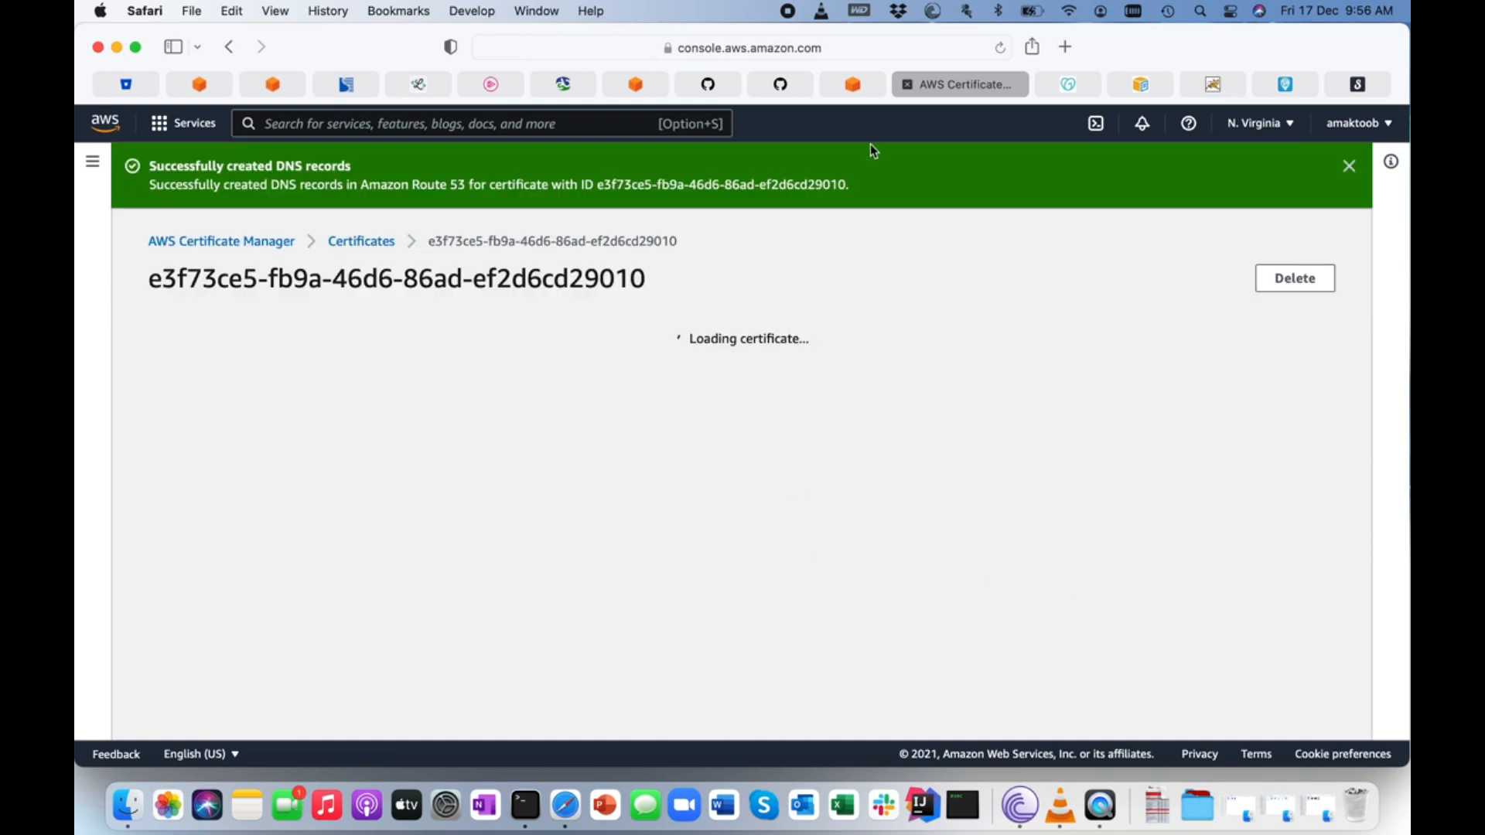
# Return from the certificate's details to the certificate list and refresh it to check the validation status.
pyautogui.scroll(-15, 802, 371)
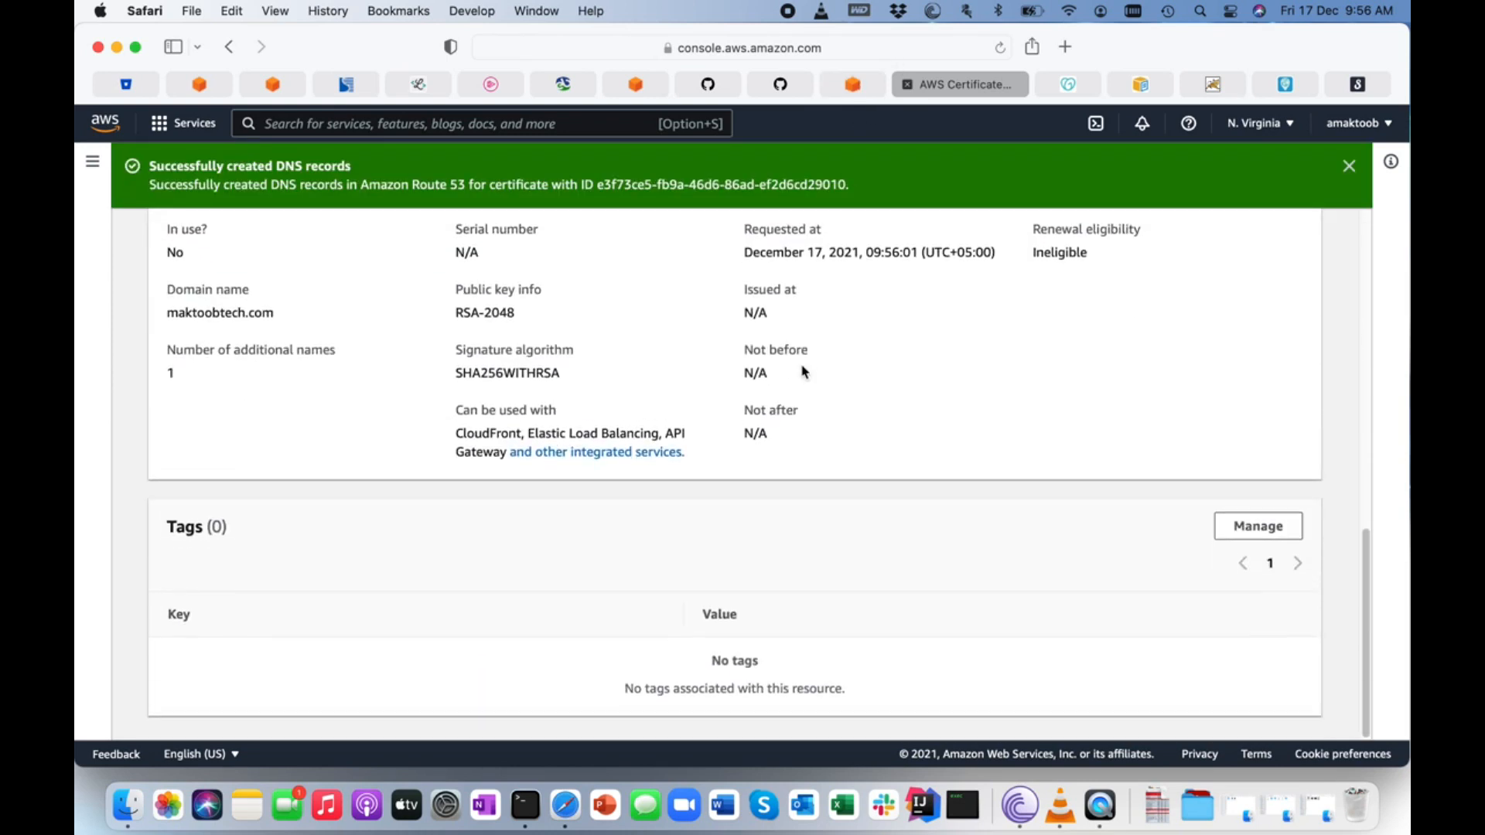
pyautogui.scroll(15, 801, 324)
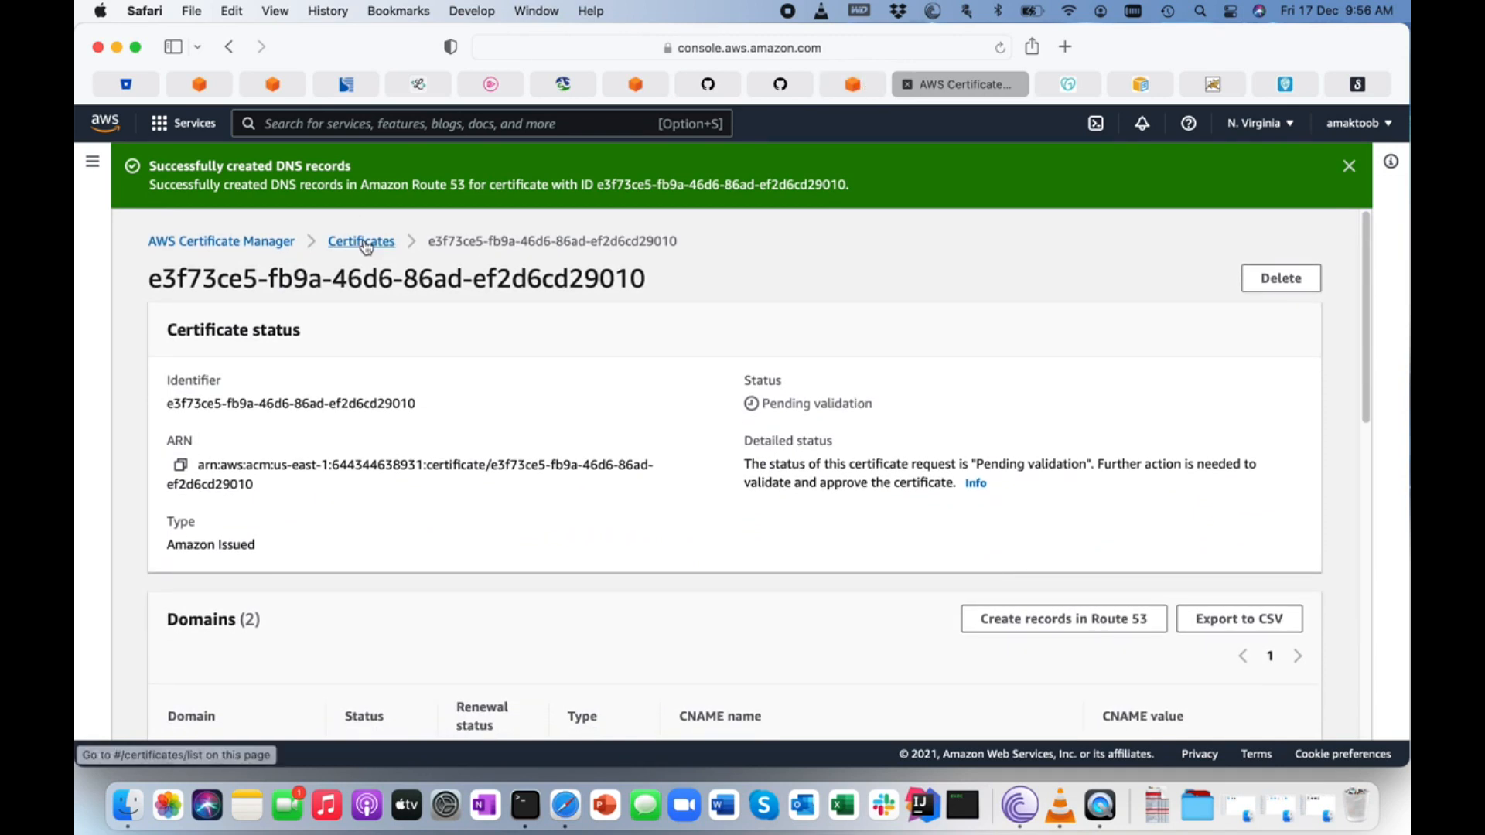
pyautogui.click(363, 244)
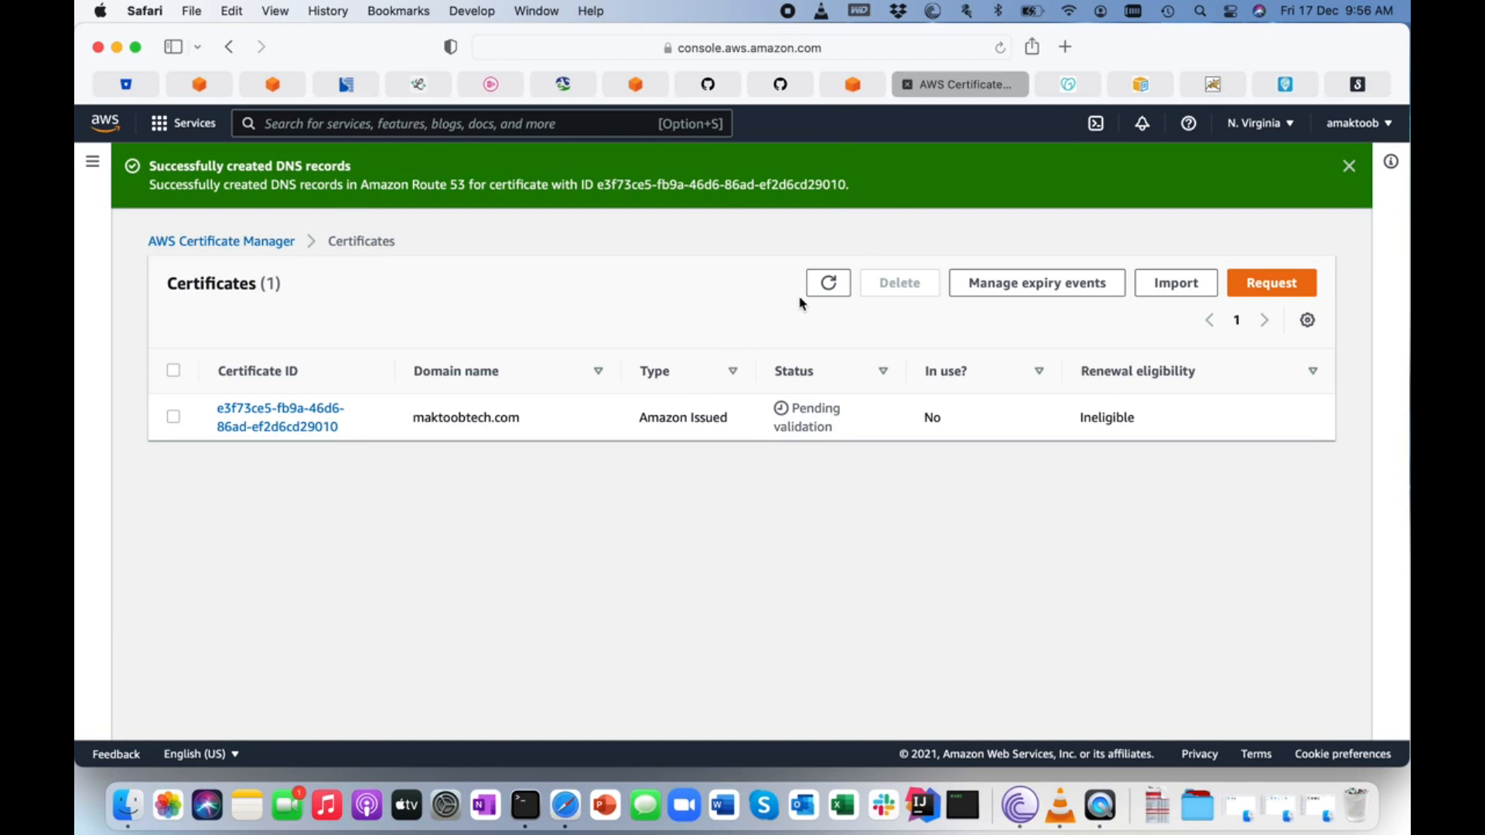
pyautogui.click(831, 284)
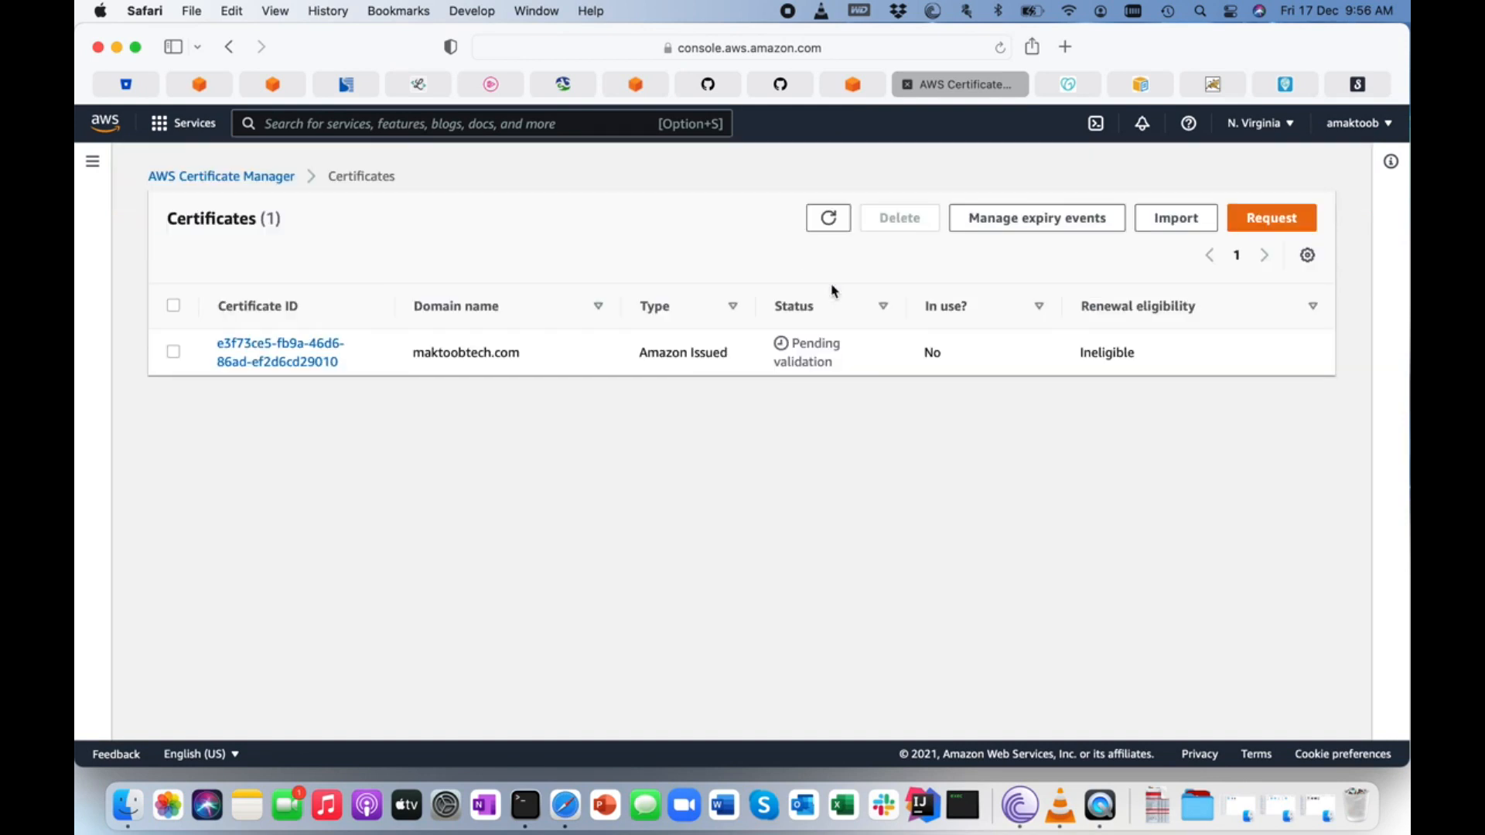
# Switch to Route 53, reopen the maktoobtech.com hosted zone and check its CNAME validation records.
pyautogui.click(862, 84)
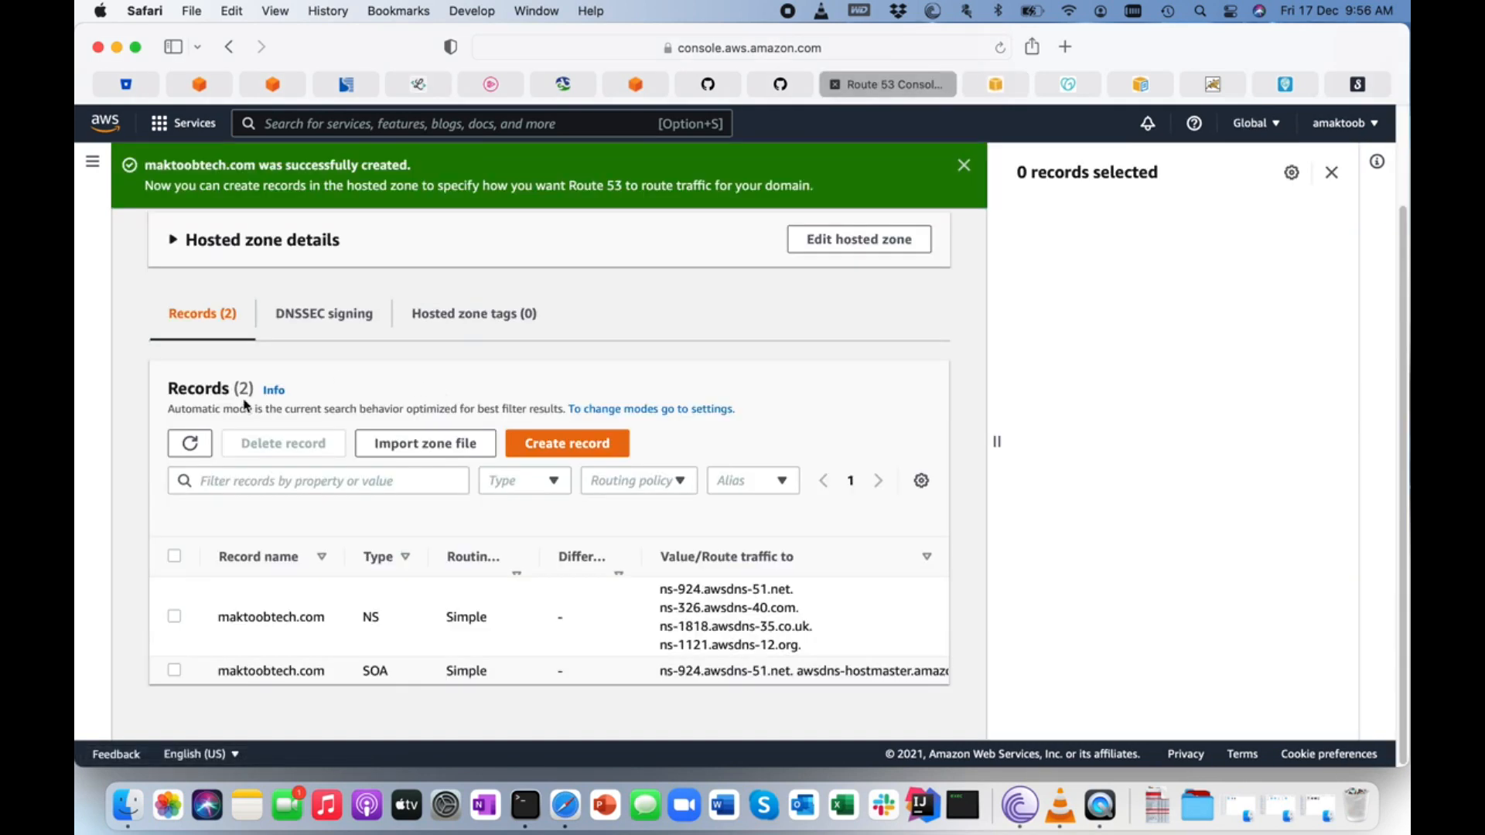
pyautogui.scroll(3, 229, 358)
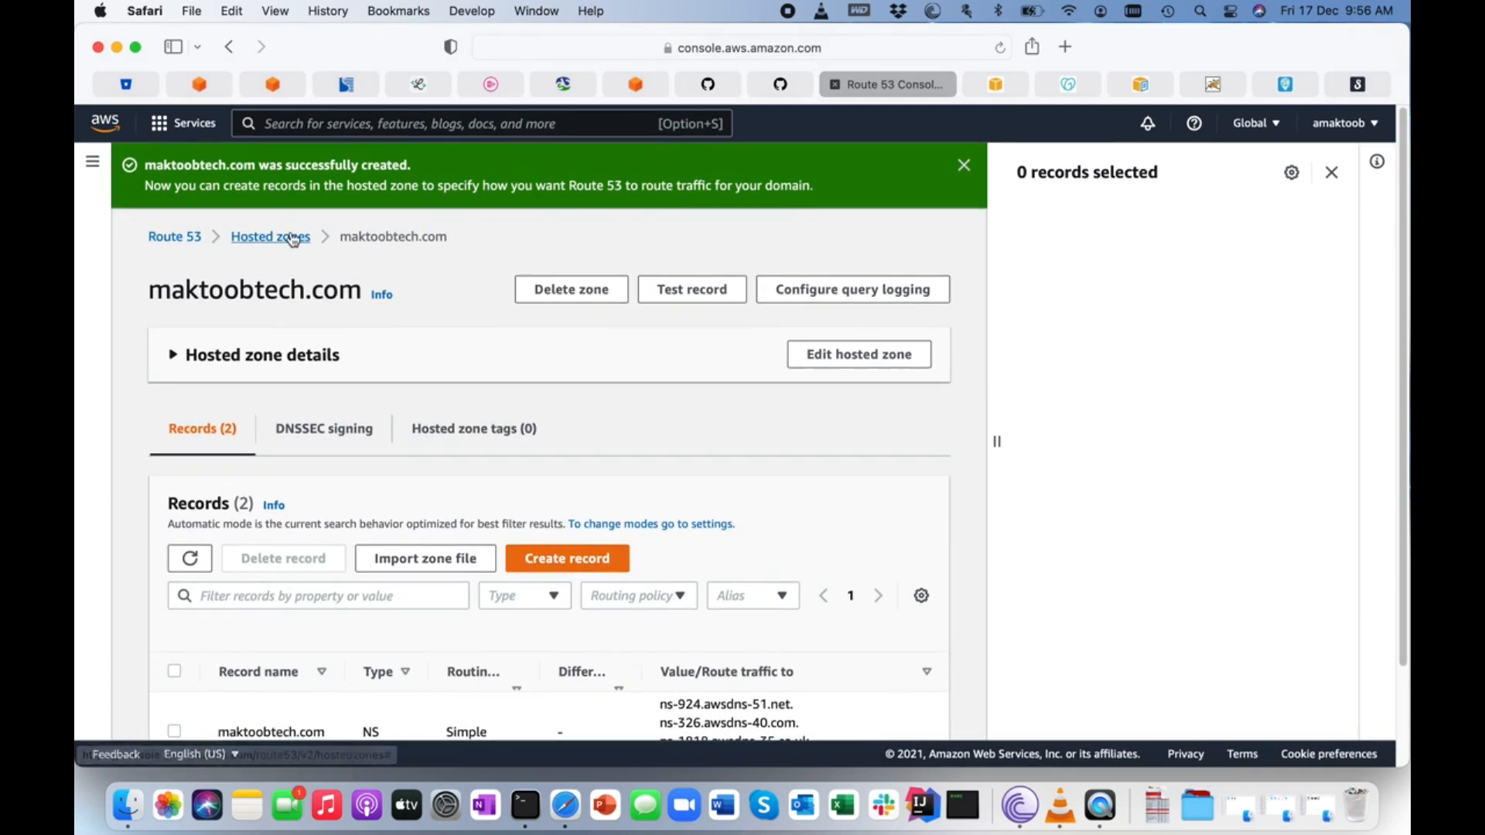
pyautogui.click(292, 238)
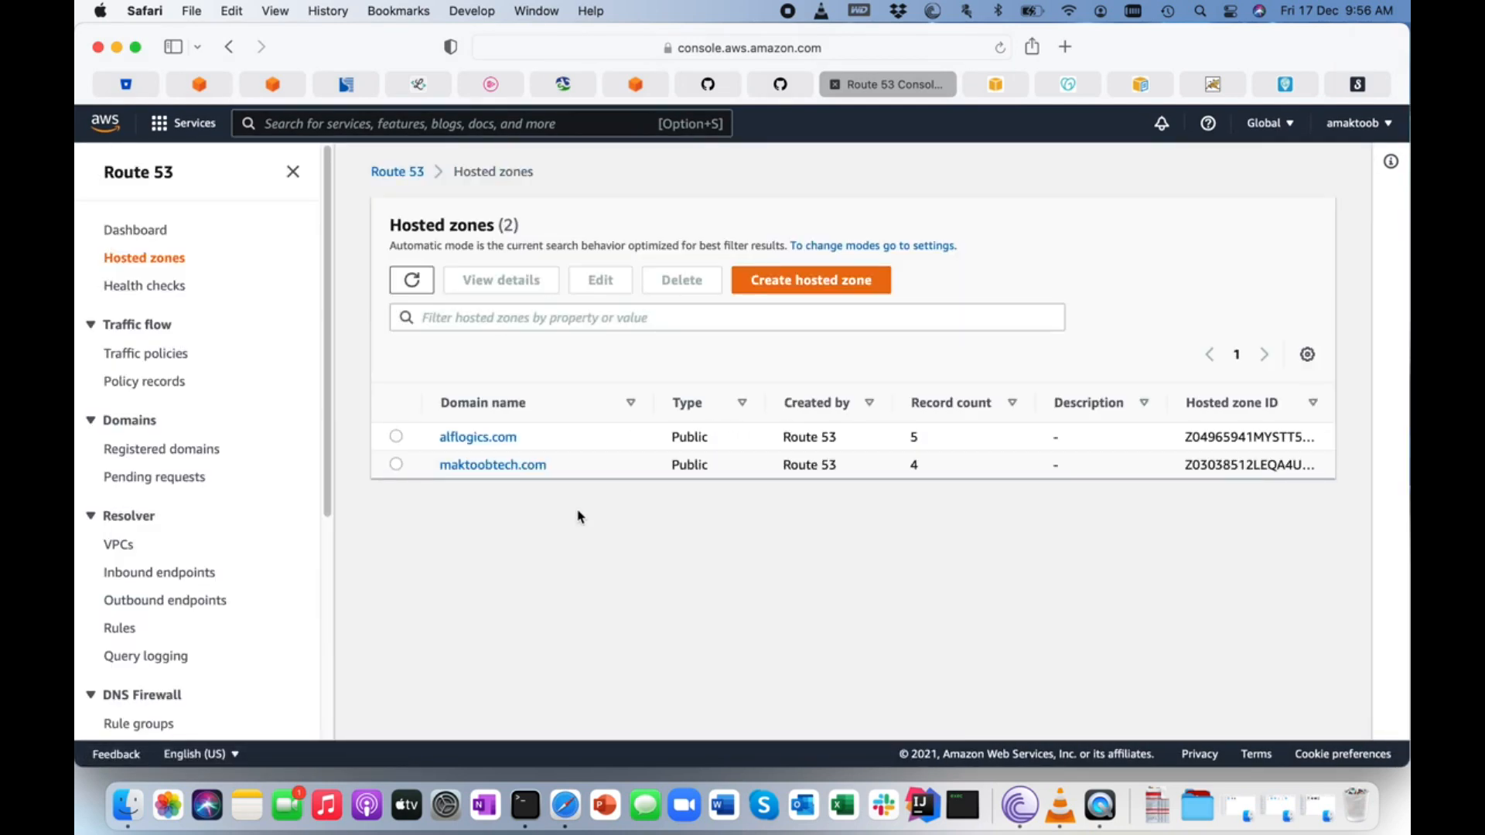
pyautogui.click(498, 466)
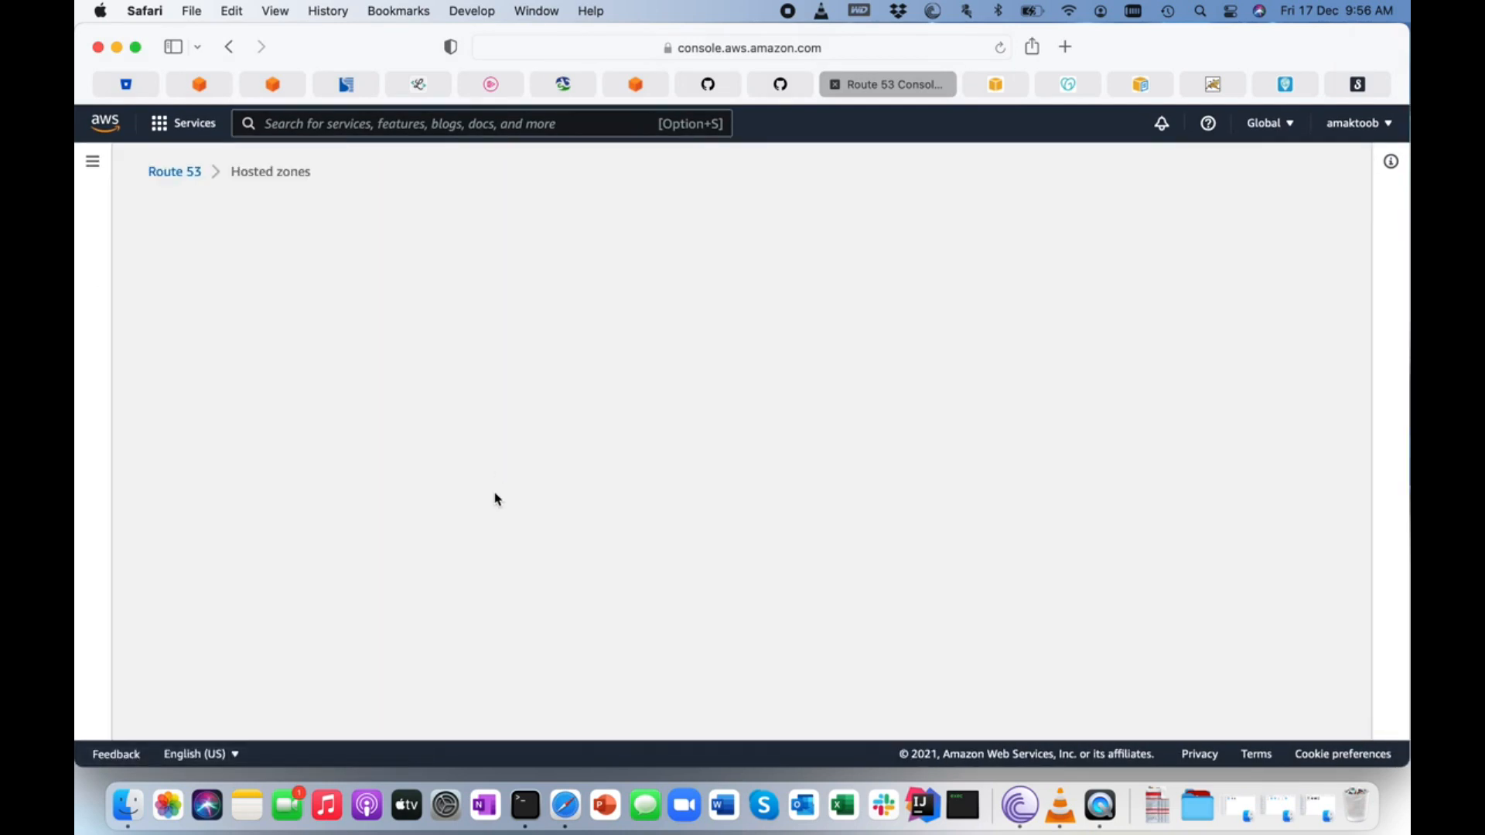
pyautogui.scroll(-3, 658, 641)
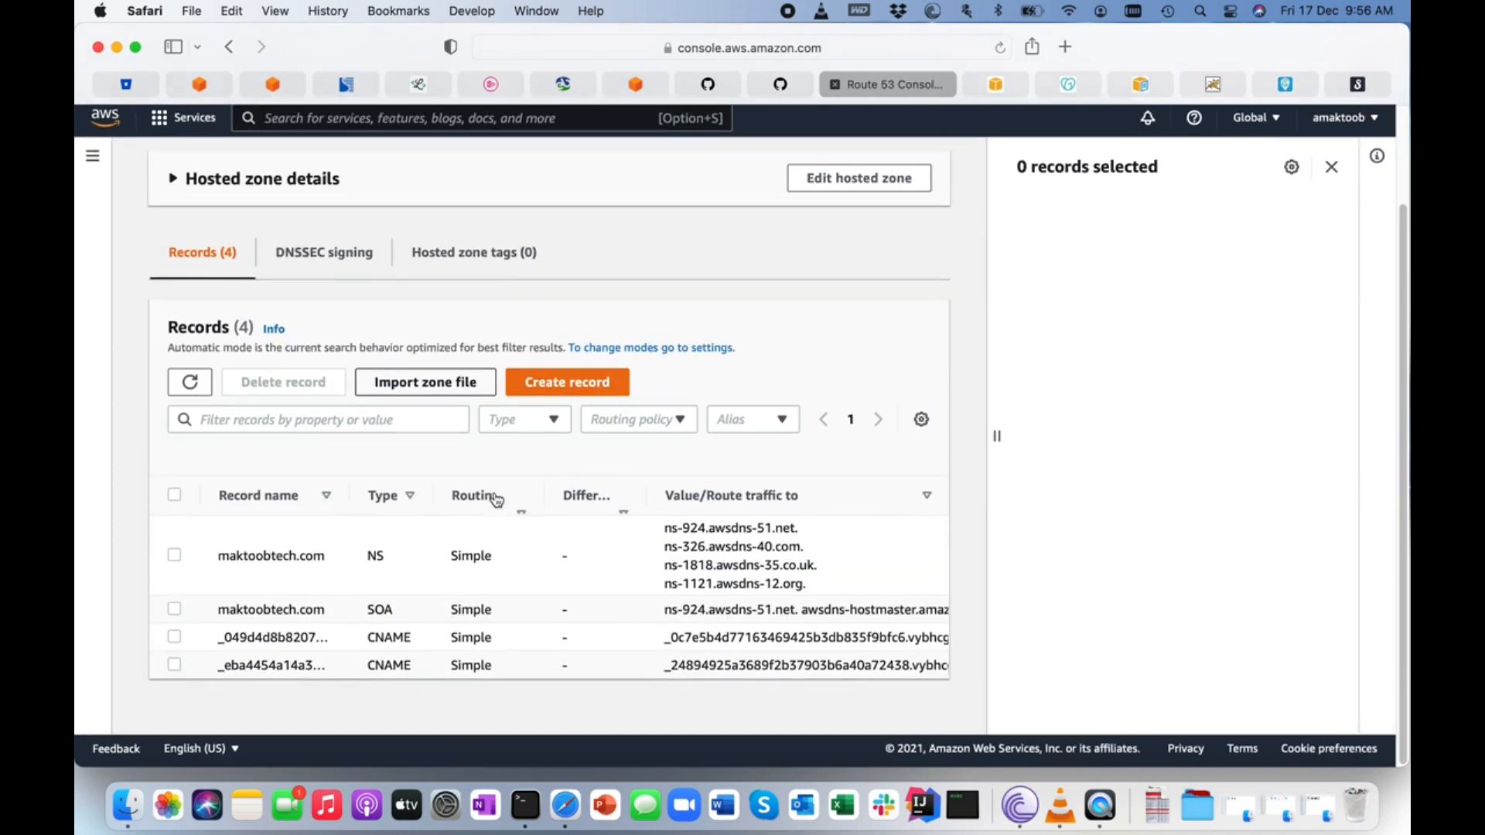
pyautogui.moveTo(662, 652); pyautogui.dragTo(934, 688)
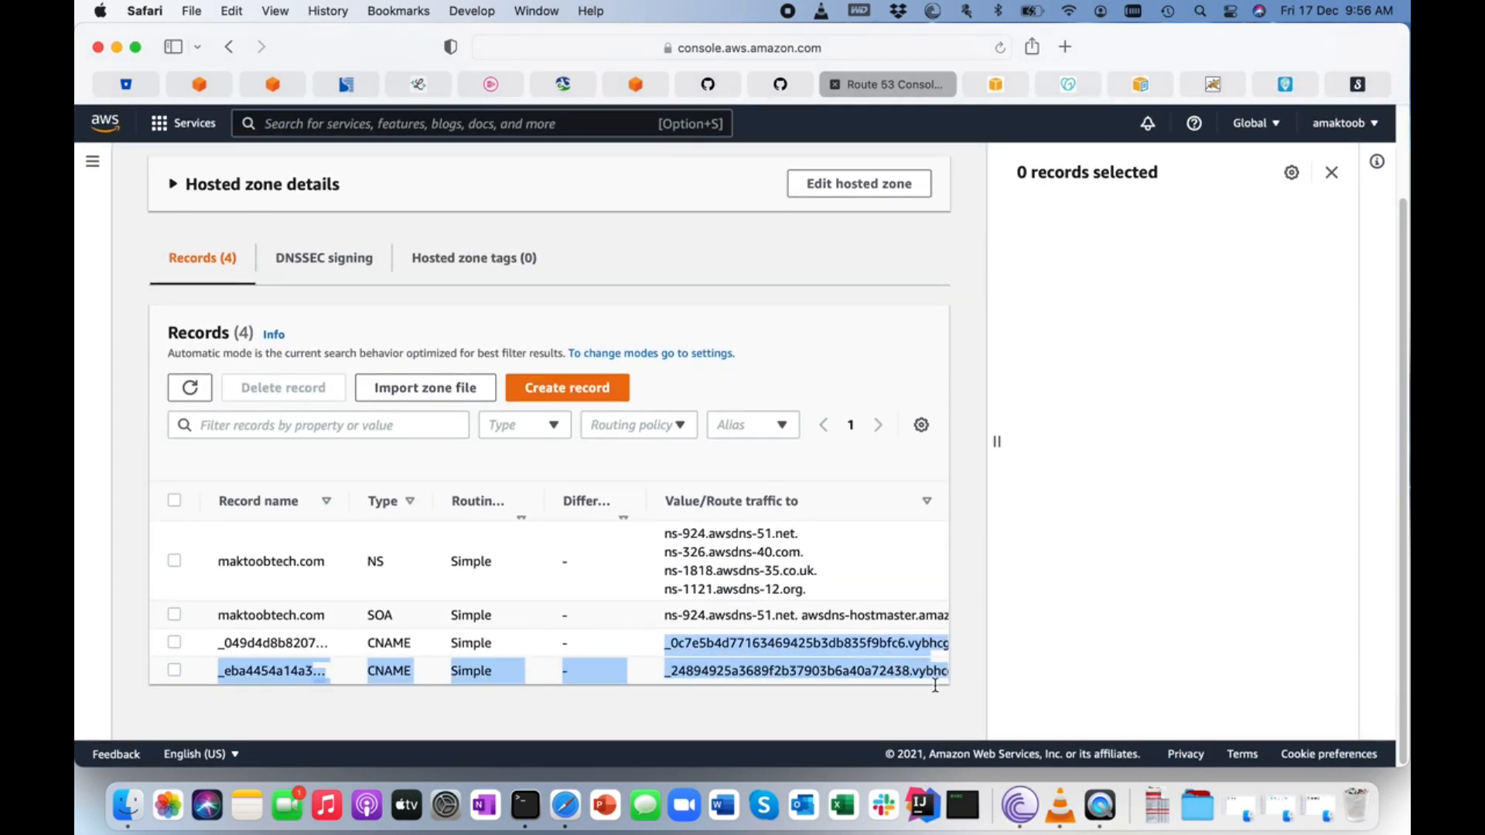
# Switch back to Certificate Manager and keep refreshing the certificate list to check the maktoobtech.com certificate's status.
pyautogui.click(997, 82)
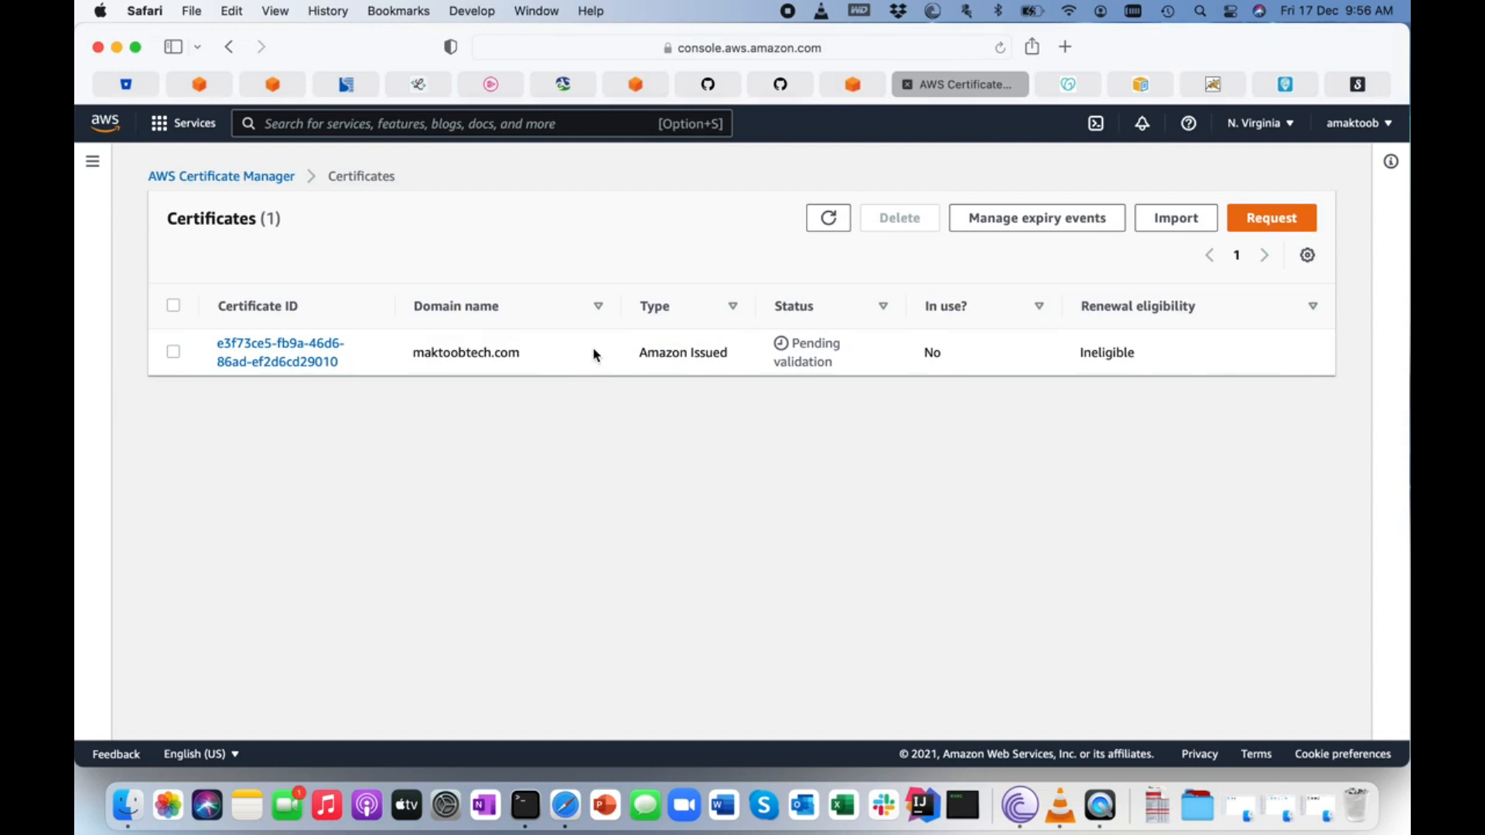
pyautogui.click(829, 218)
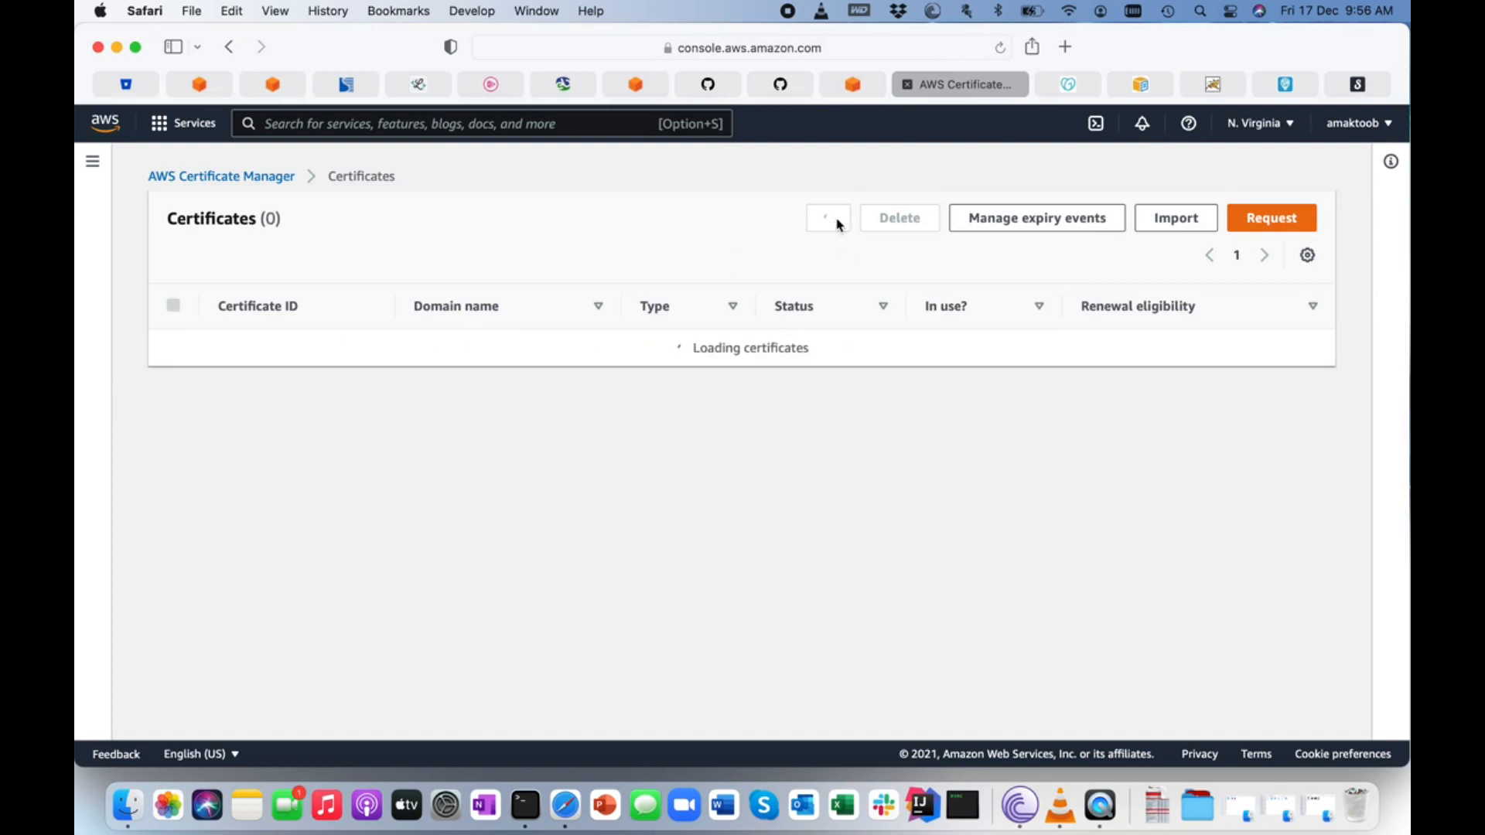
pyautogui.click(829, 219)
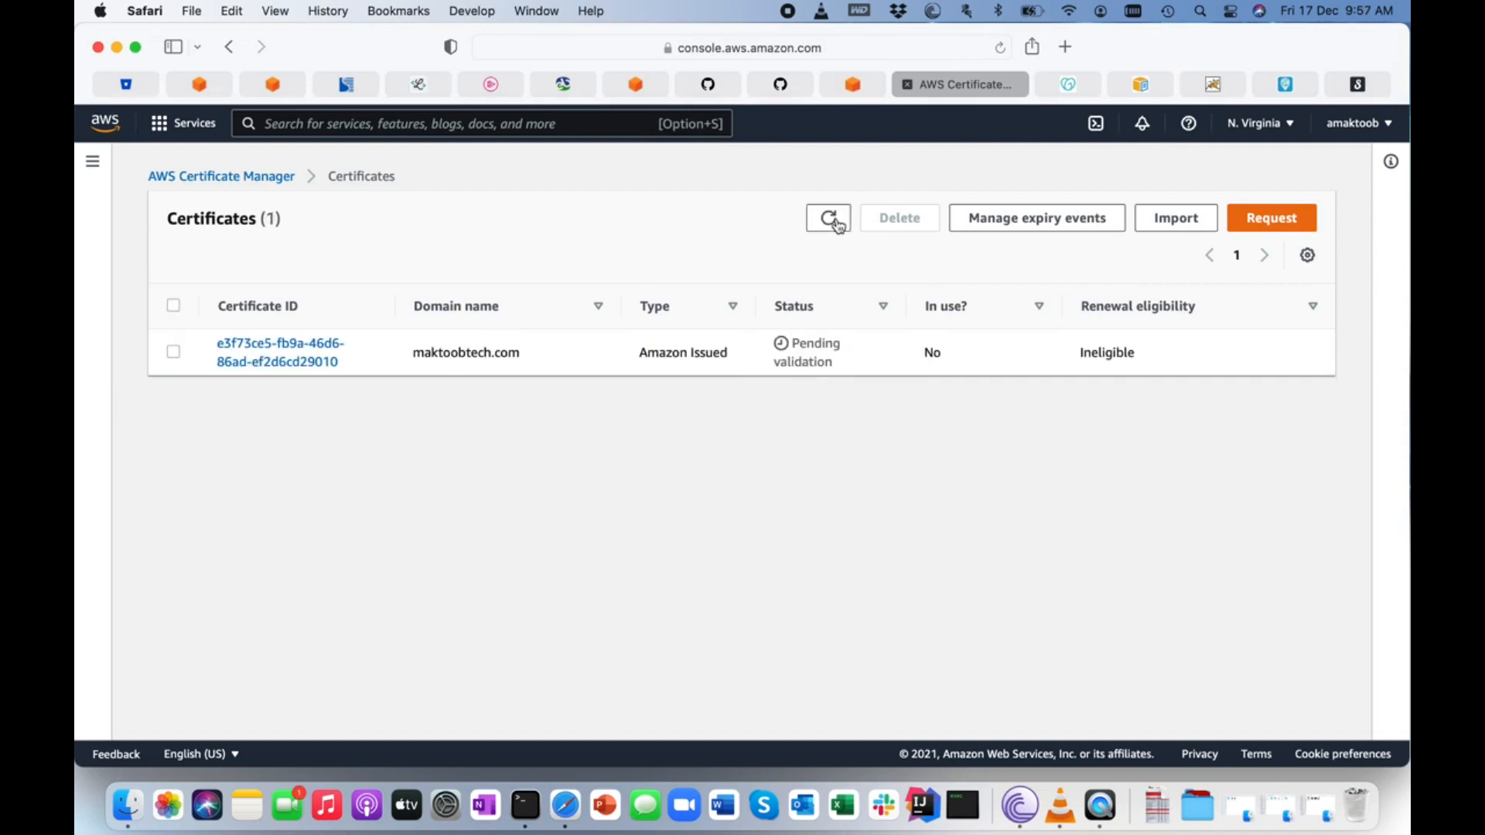
pyautogui.click(837, 224)
pyautogui.click(837, 223)
pyautogui.click(837, 224)
pyautogui.click(837, 224)
pyautogui.click(837, 223)
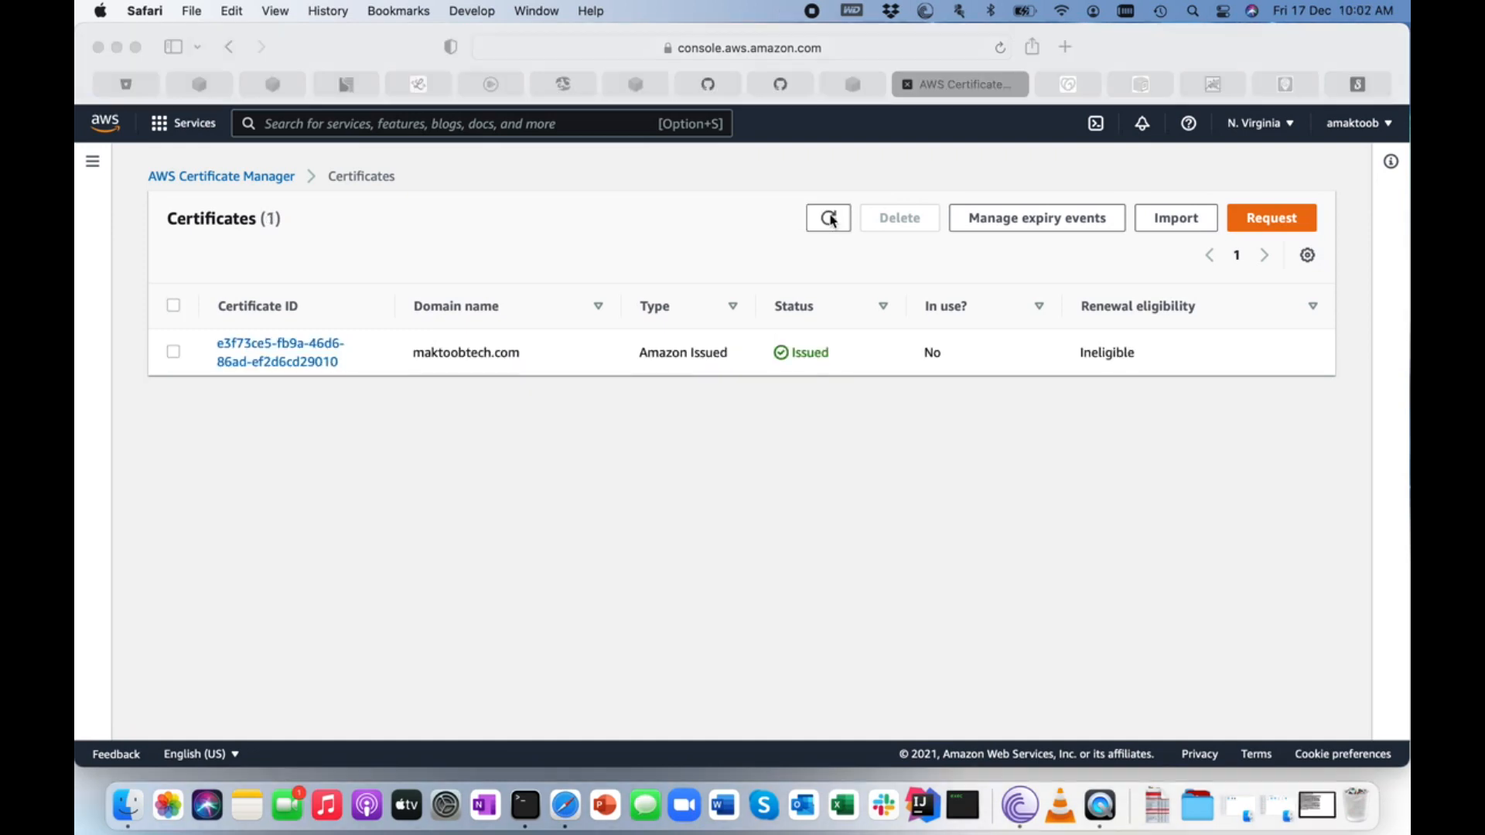
pyautogui.click(832, 222)
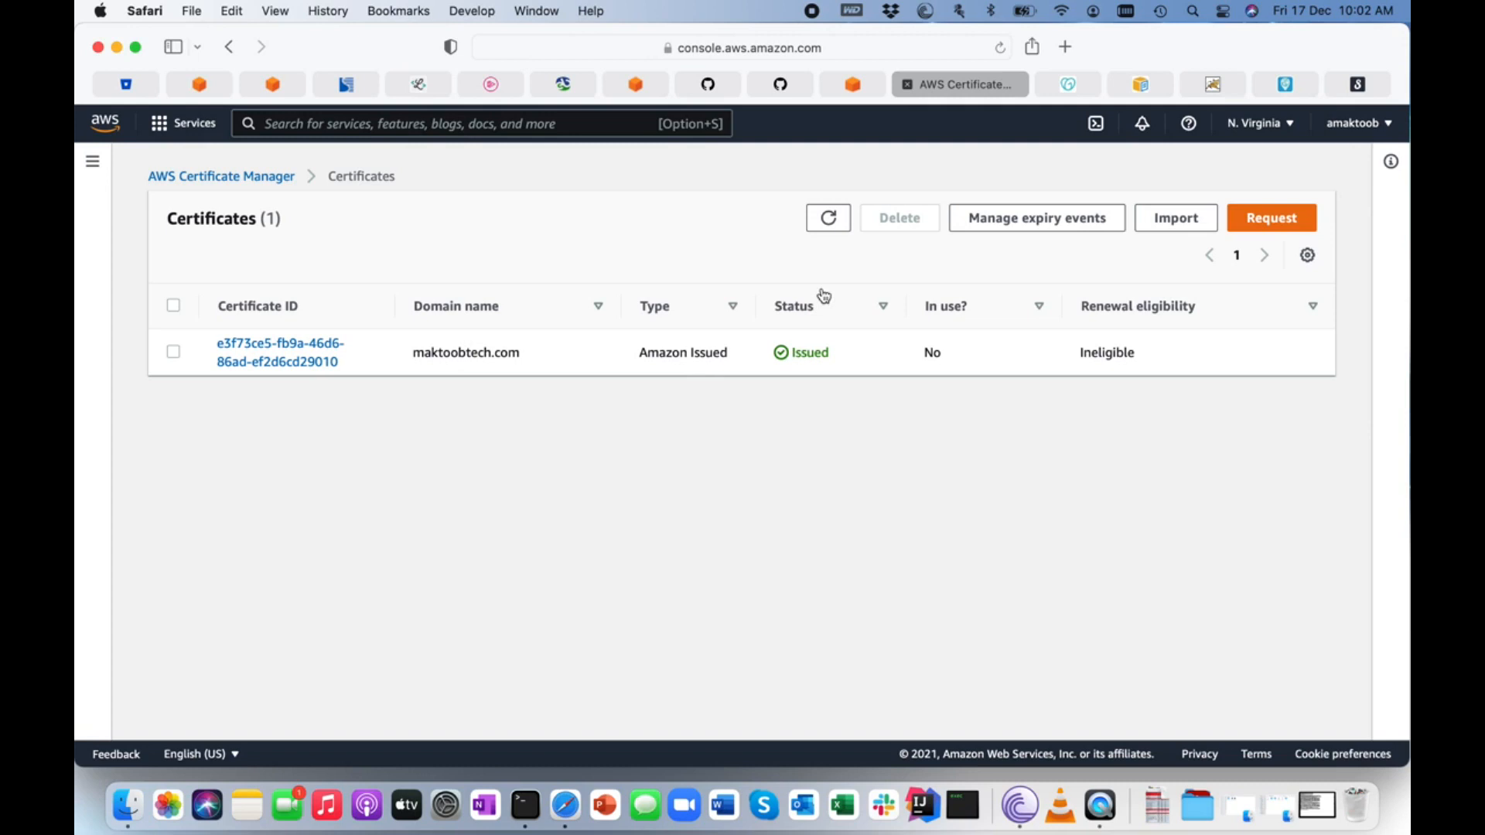
pyautogui.moveTo(841, 364); pyautogui.dragTo(734, 369)
pyautogui.click(734, 465)
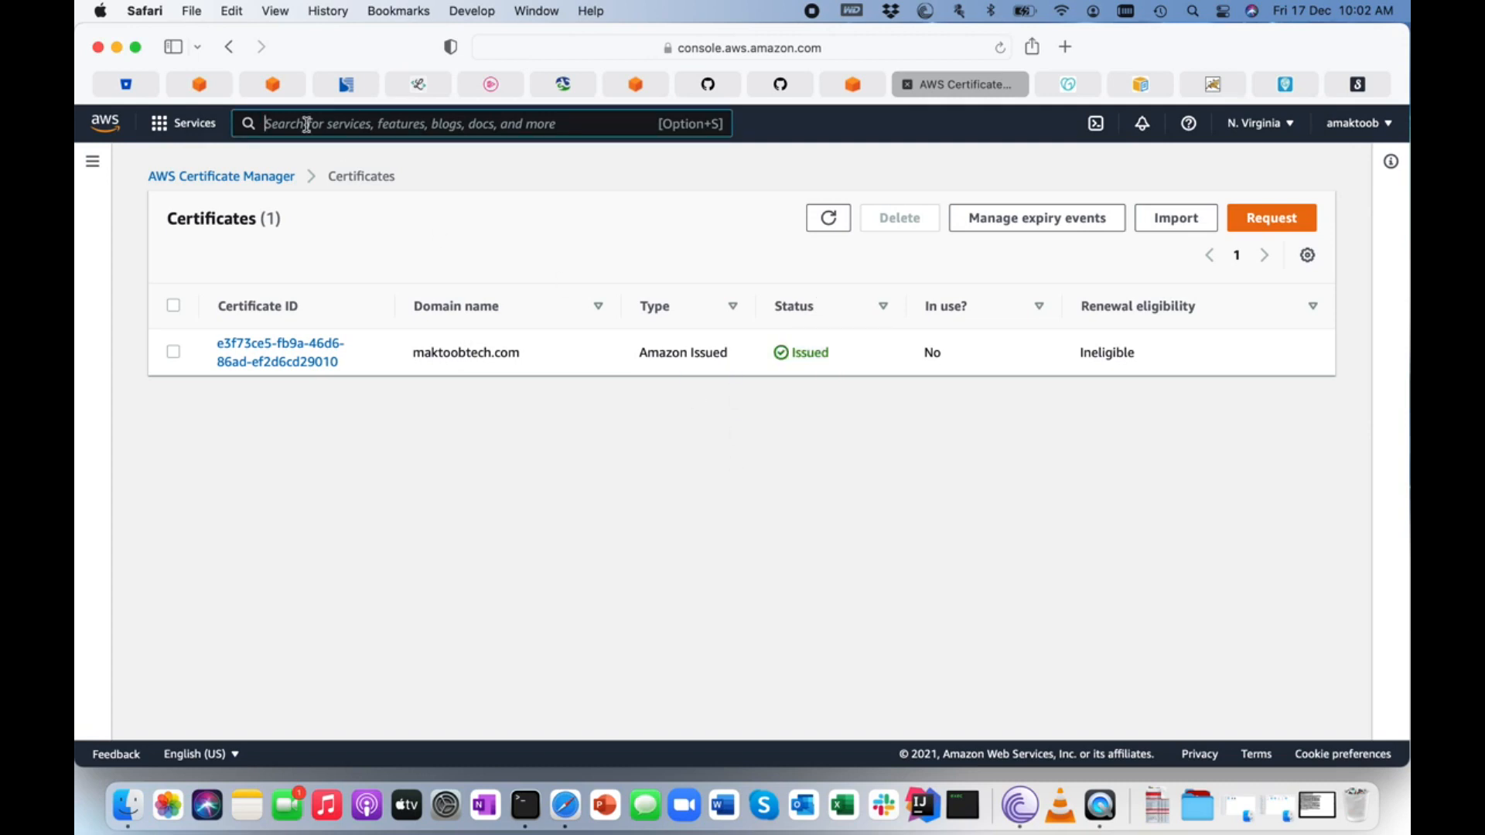
# Open CloudFront and start a new distribution with the maktoobtech.com S3 bucket as its origin domain.
pyautogui.write('cloudf')
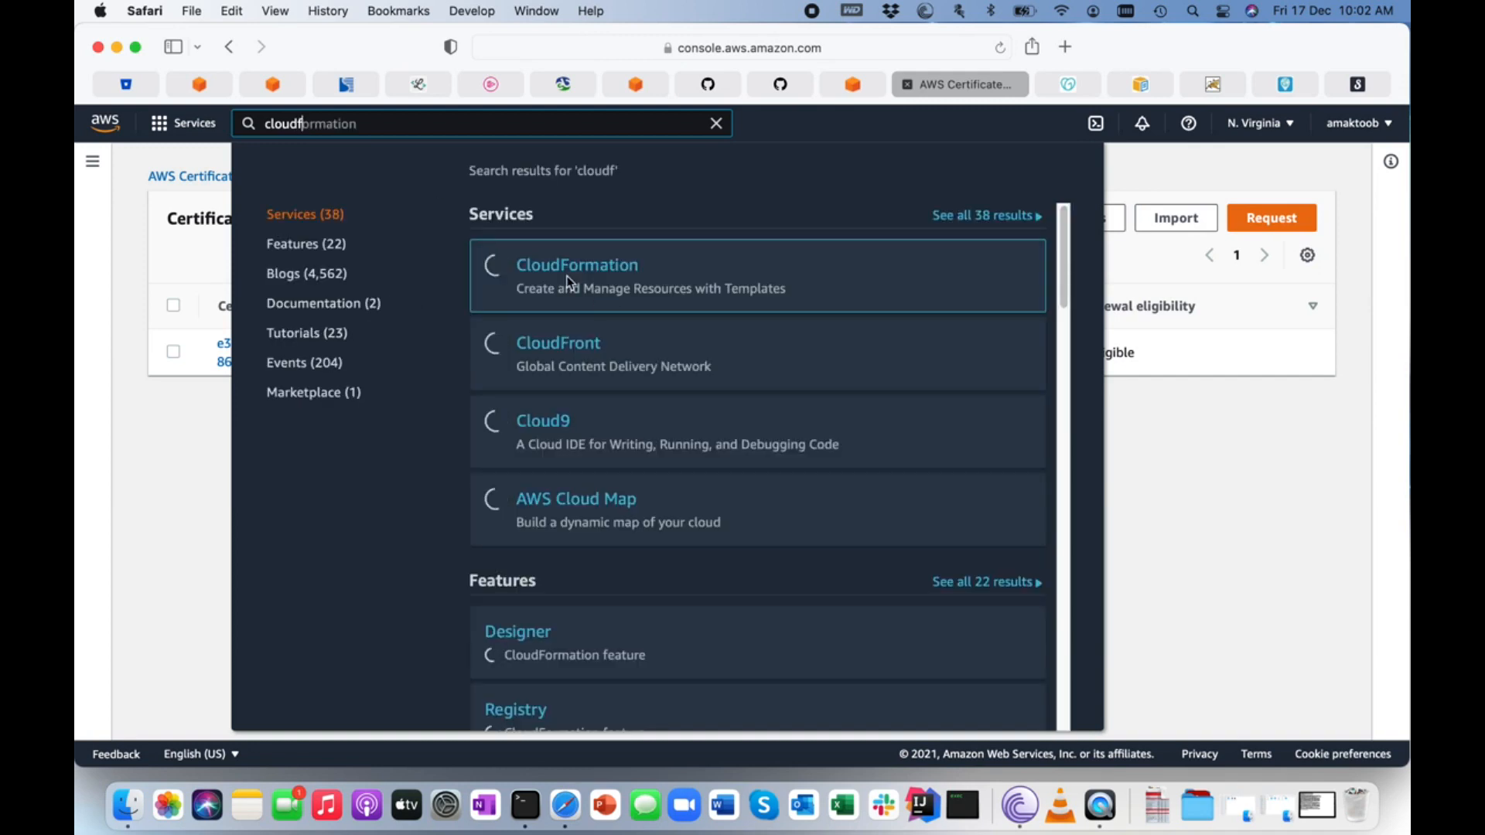
pyautogui.click(558, 345)
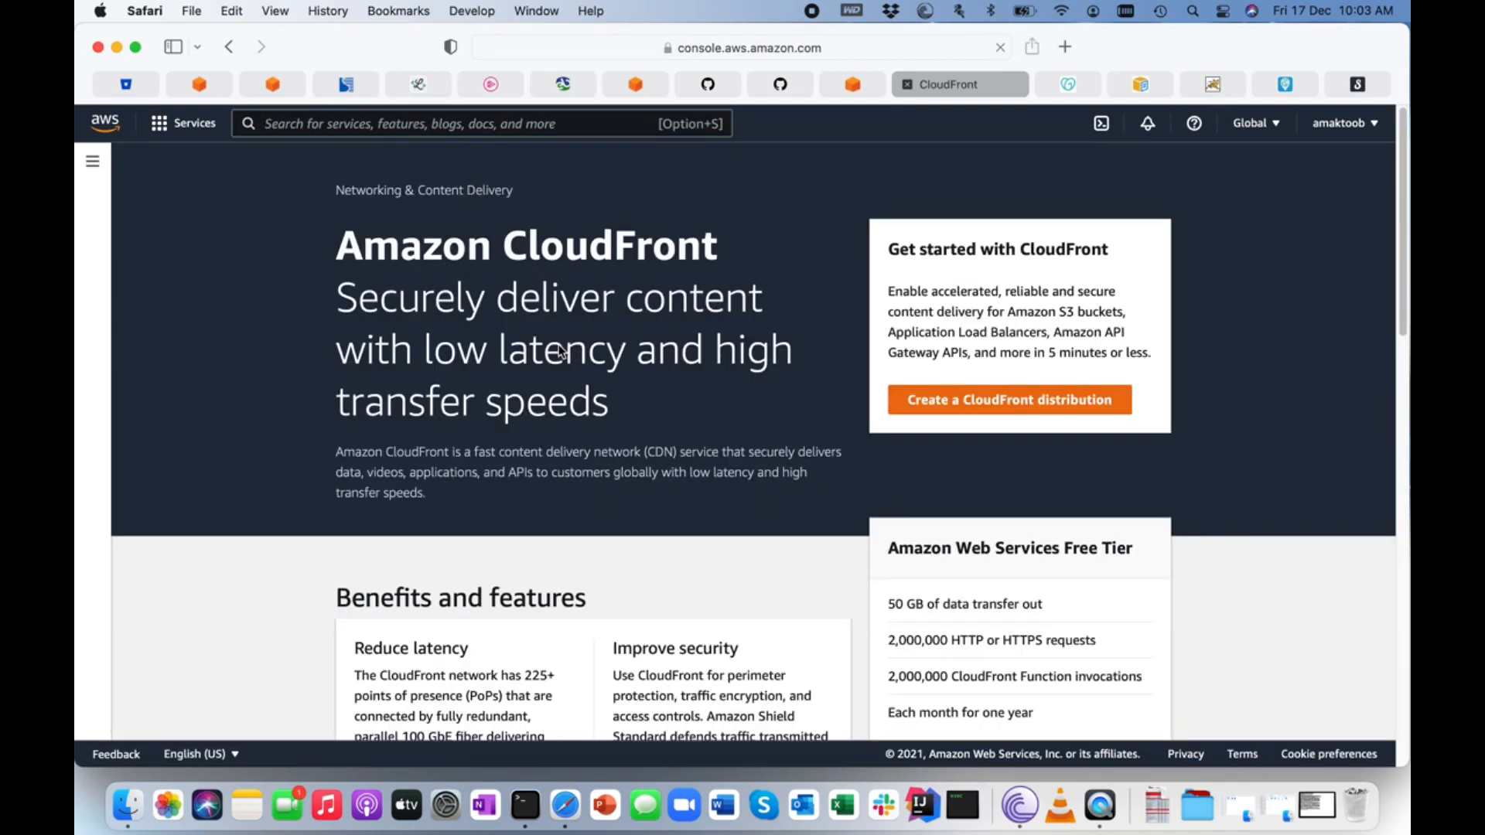
pyautogui.click(959, 410)
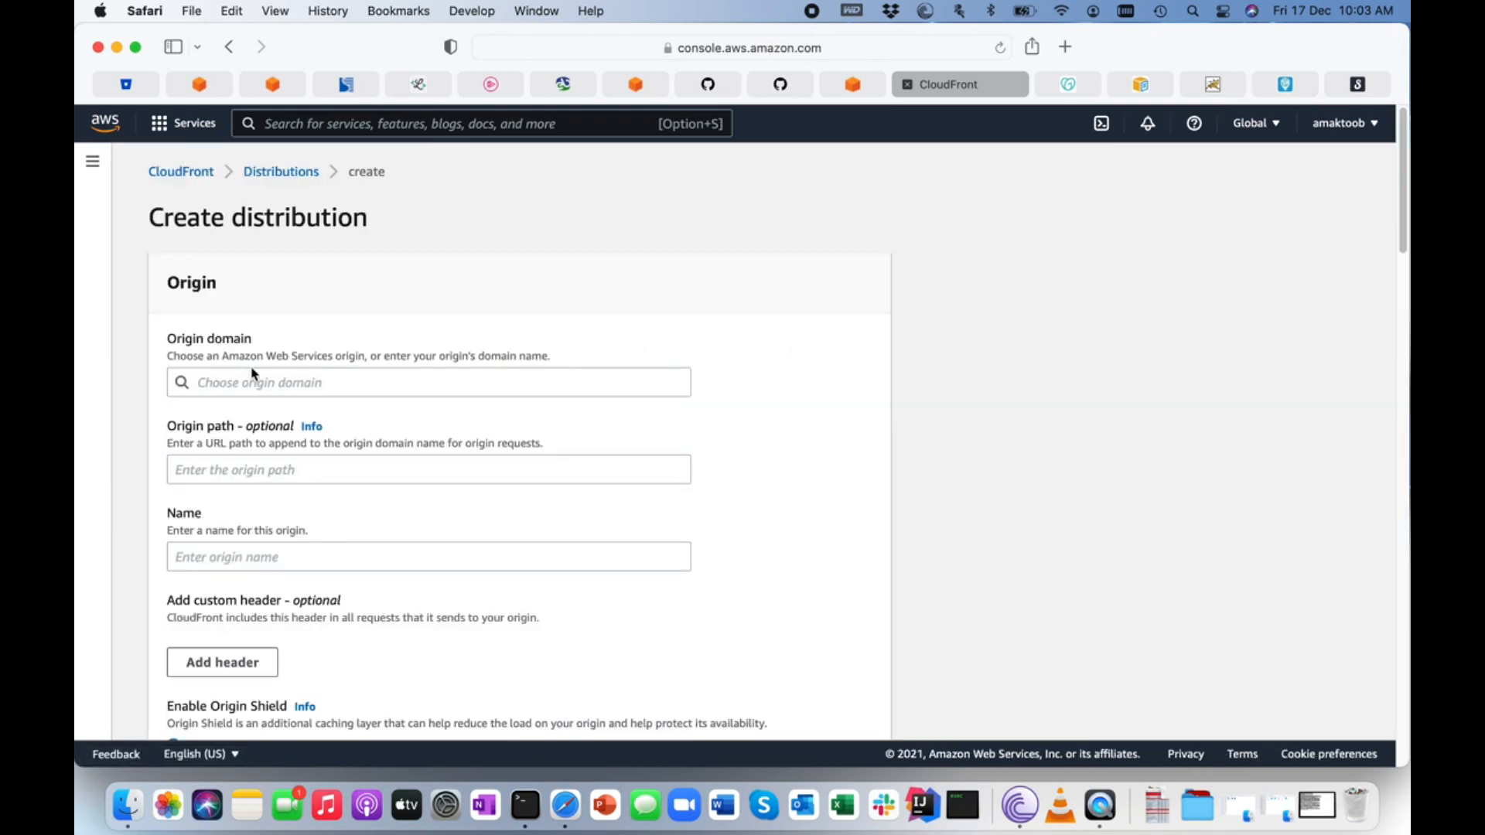
pyautogui.click(258, 381)
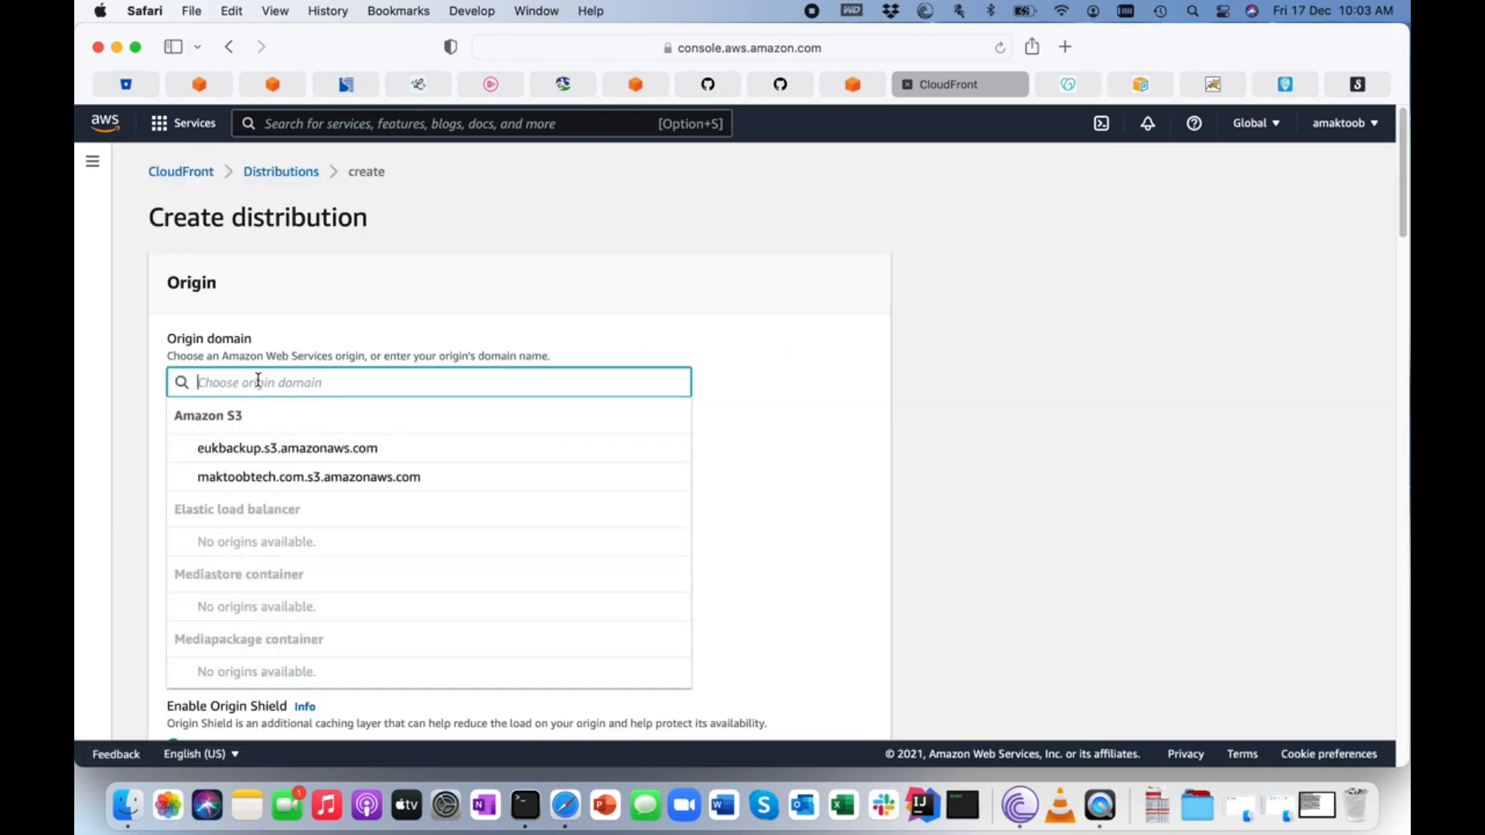
pyautogui.click(271, 480)
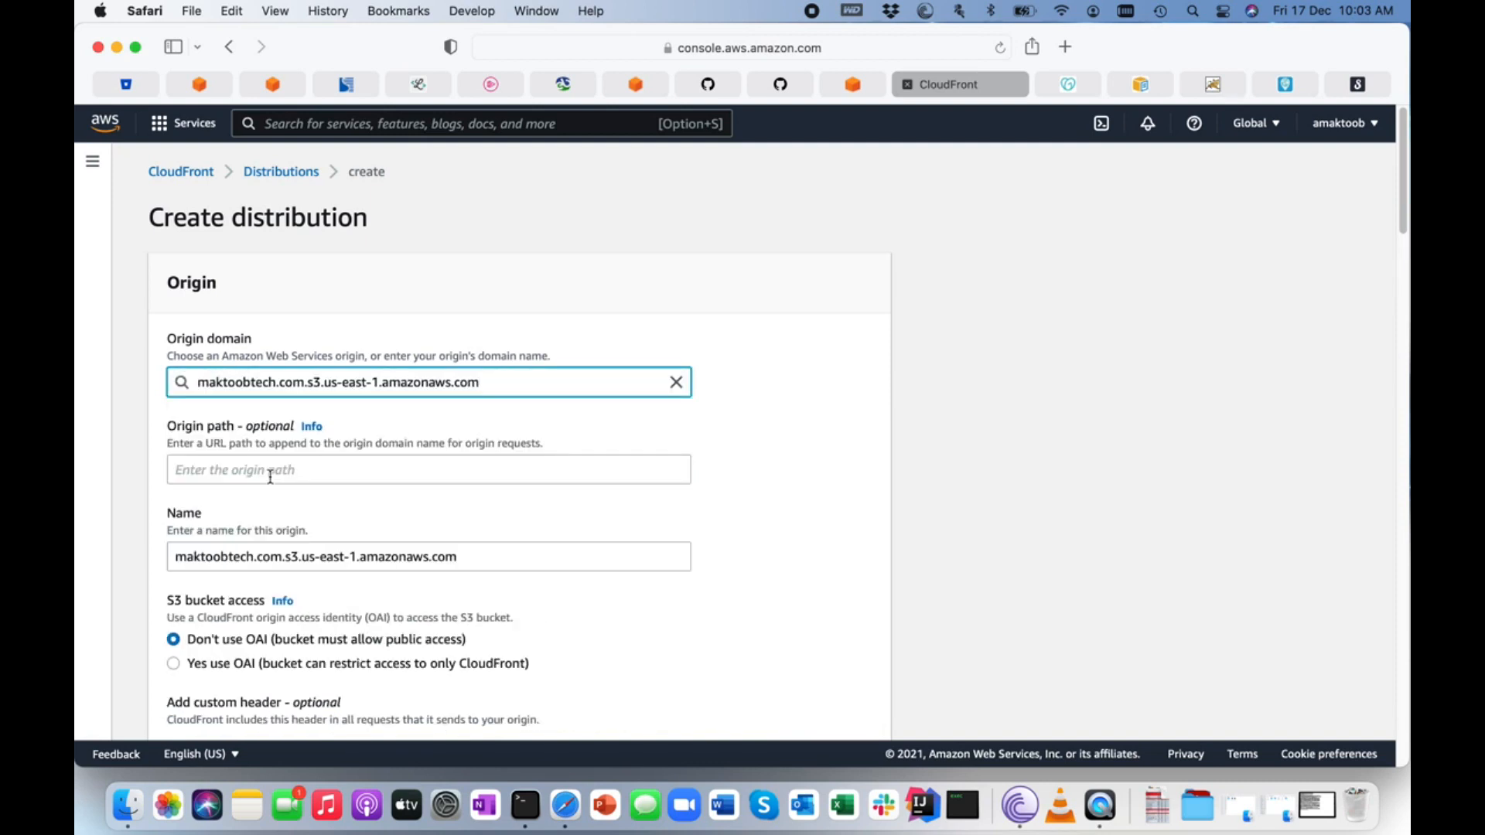
# Review the new distribution's origin, viewer, cache policy, function association and price class settings.
pyautogui.scroll(-3, 270, 477)
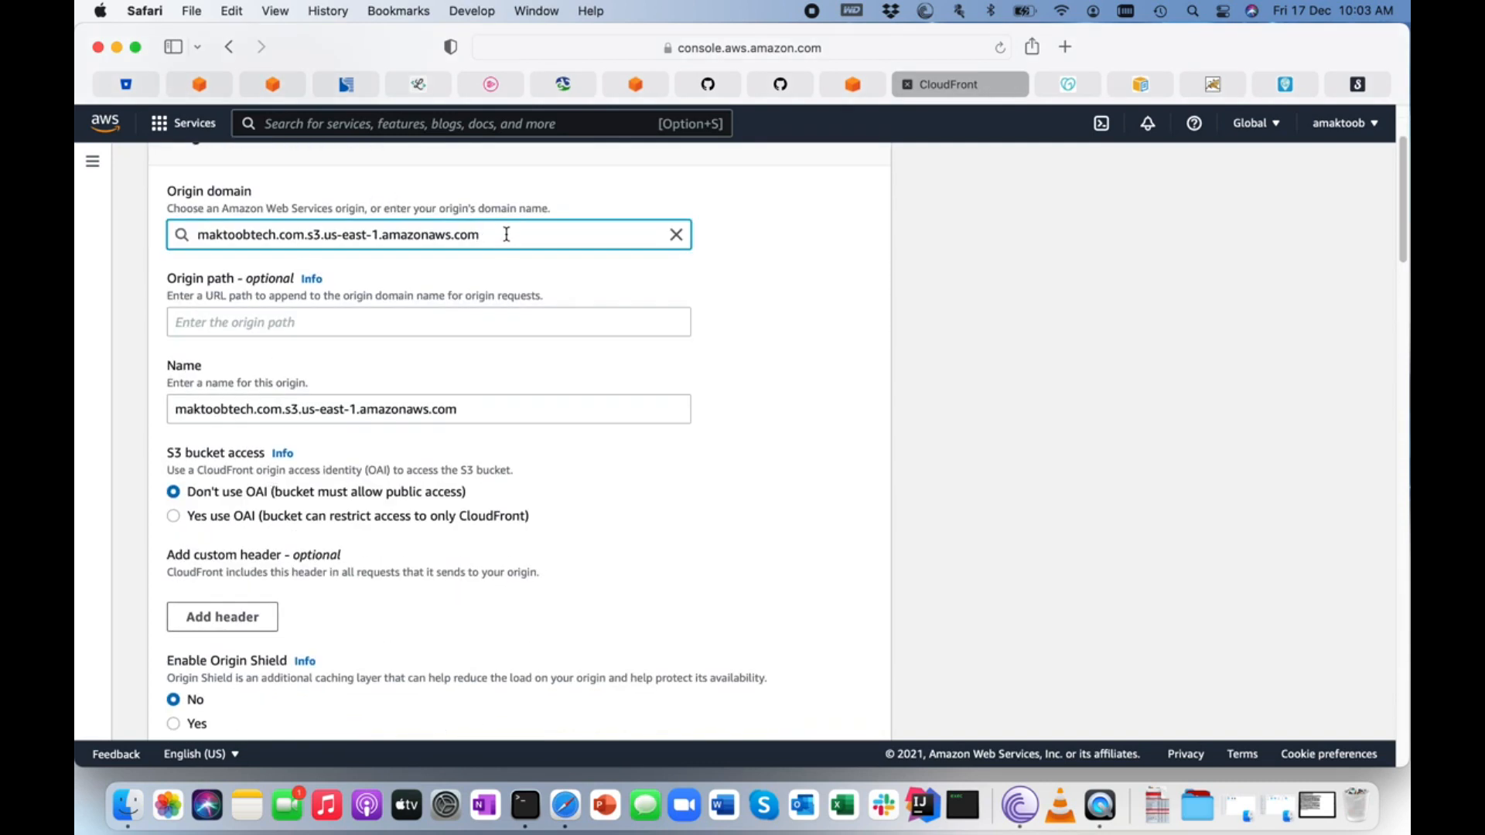
pyautogui.scroll(-2, 302, 382)
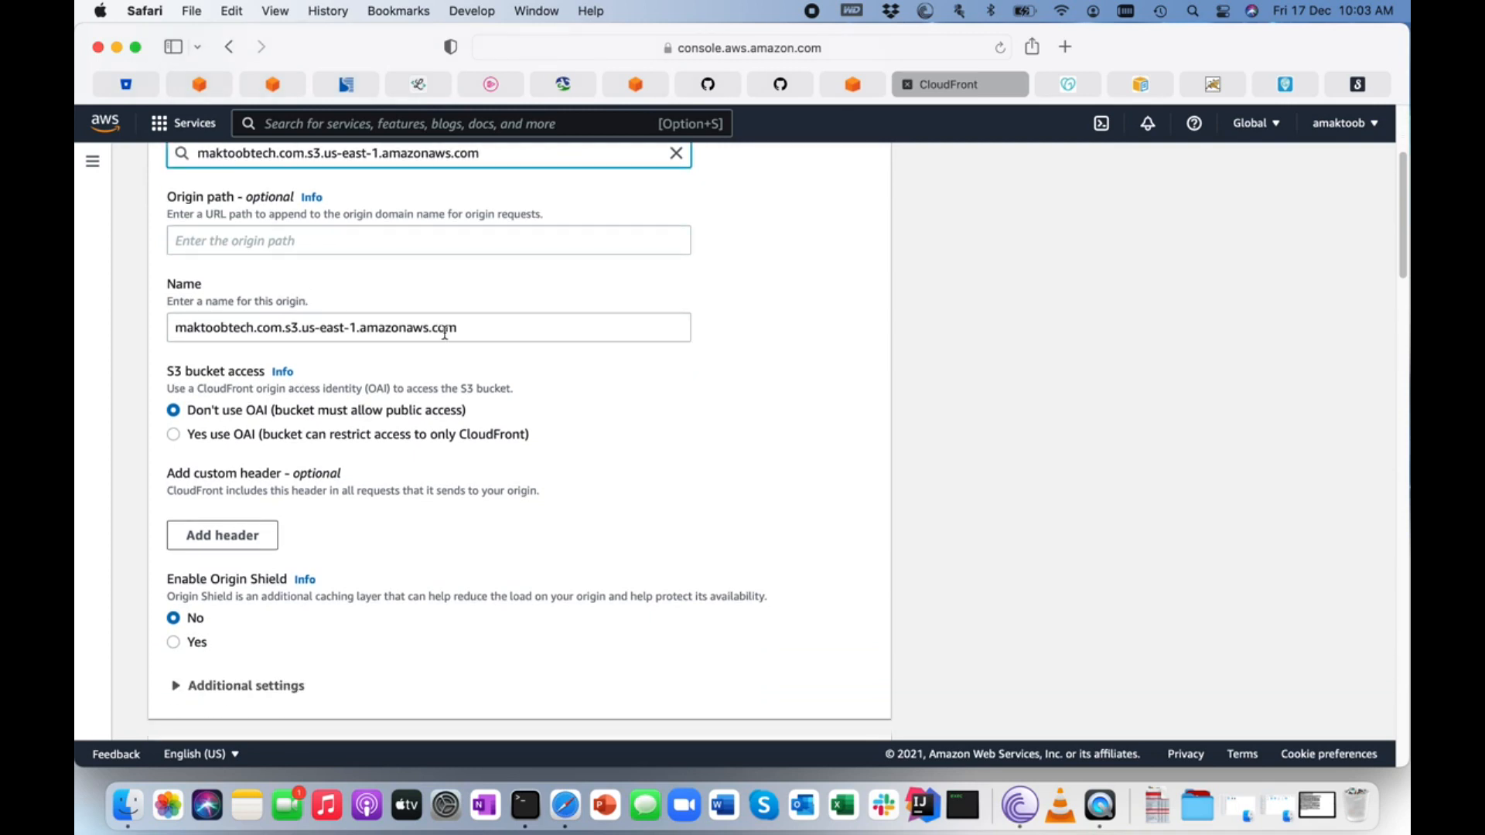
pyautogui.scroll(-7, 381, 400)
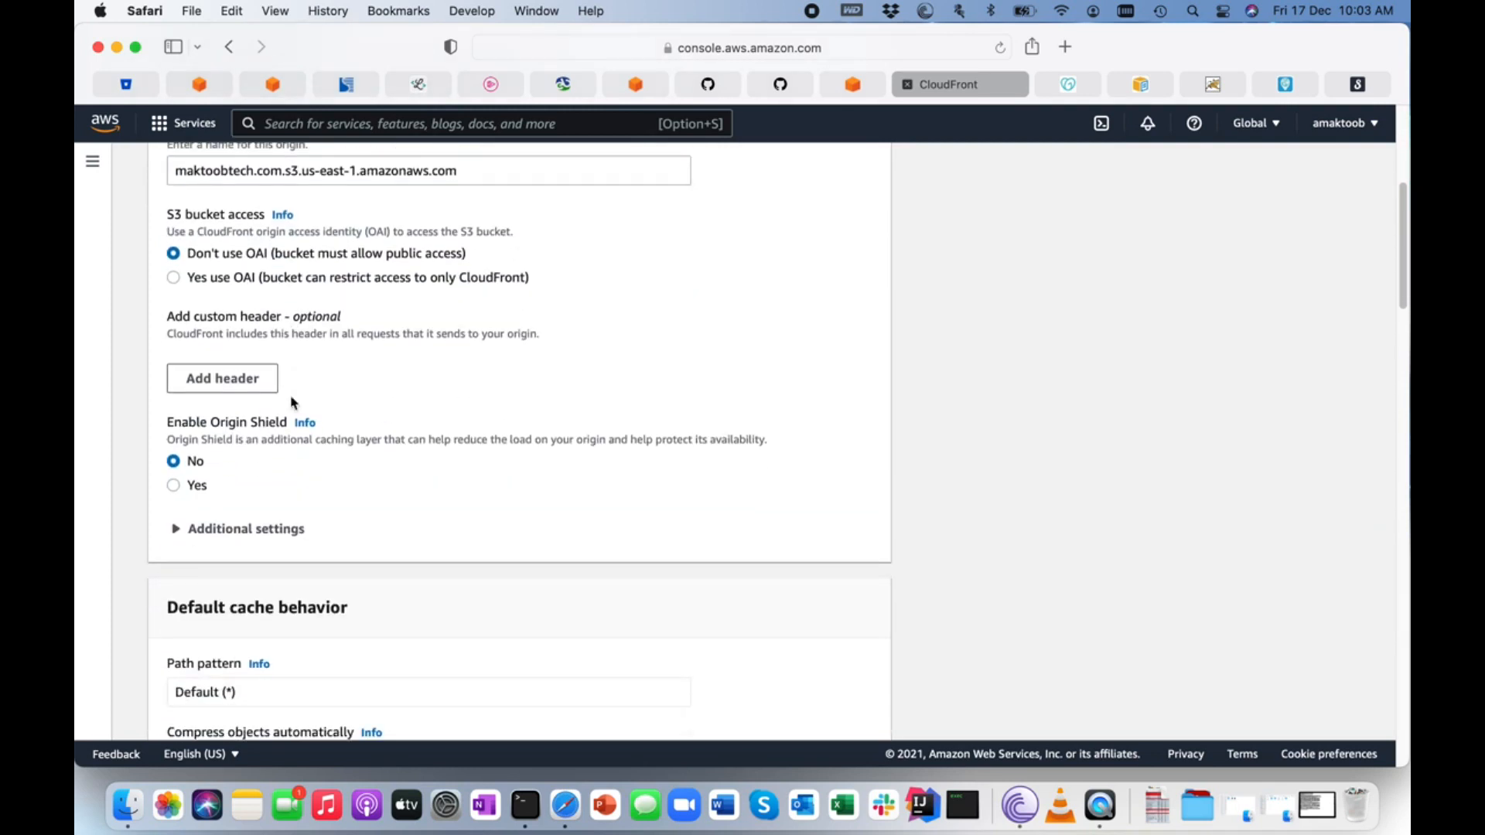
pyautogui.scroll(-8, 292, 397)
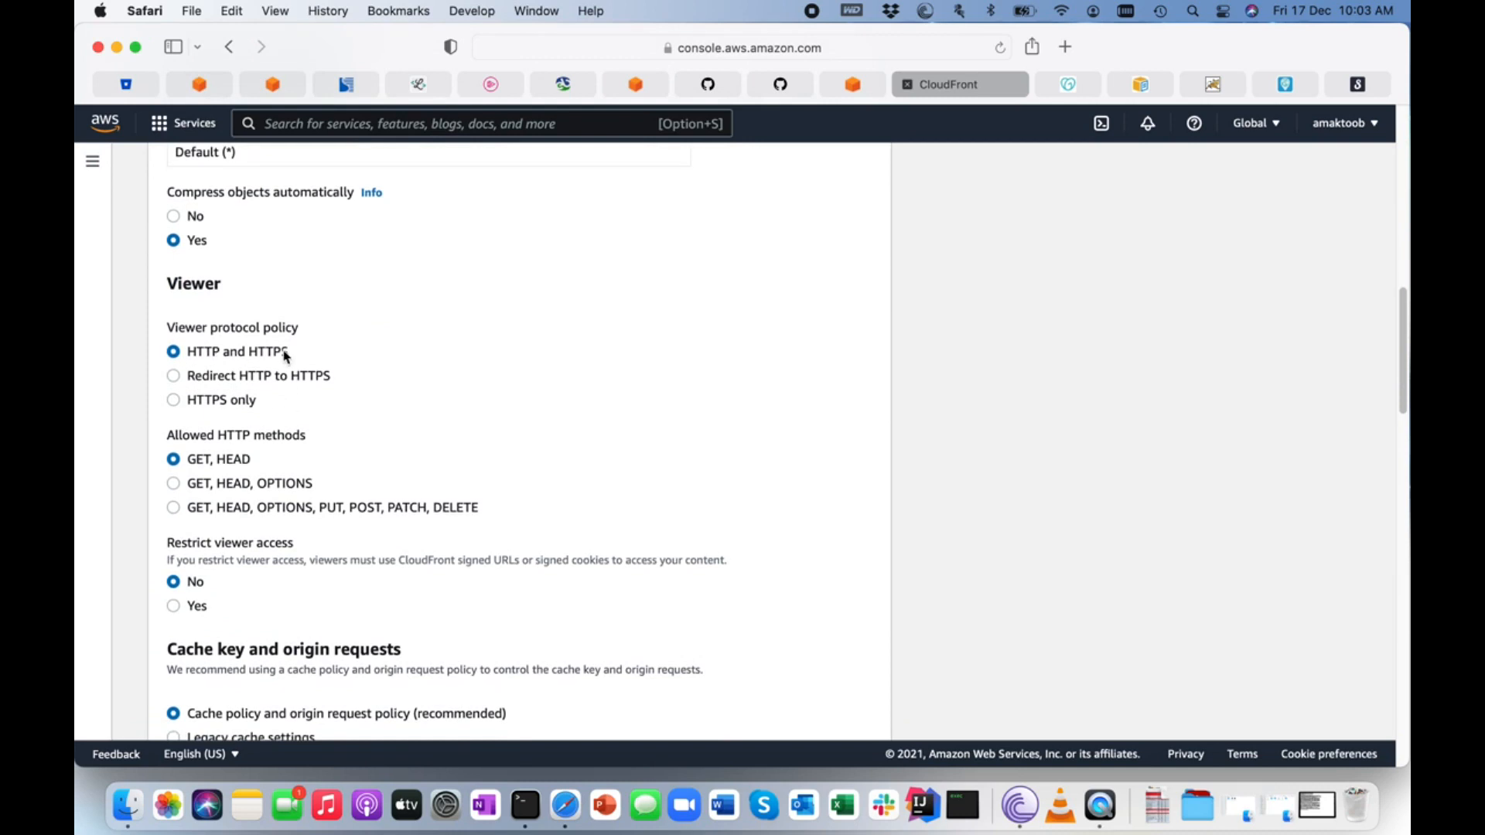
pyautogui.scroll(-6, 374, 435)
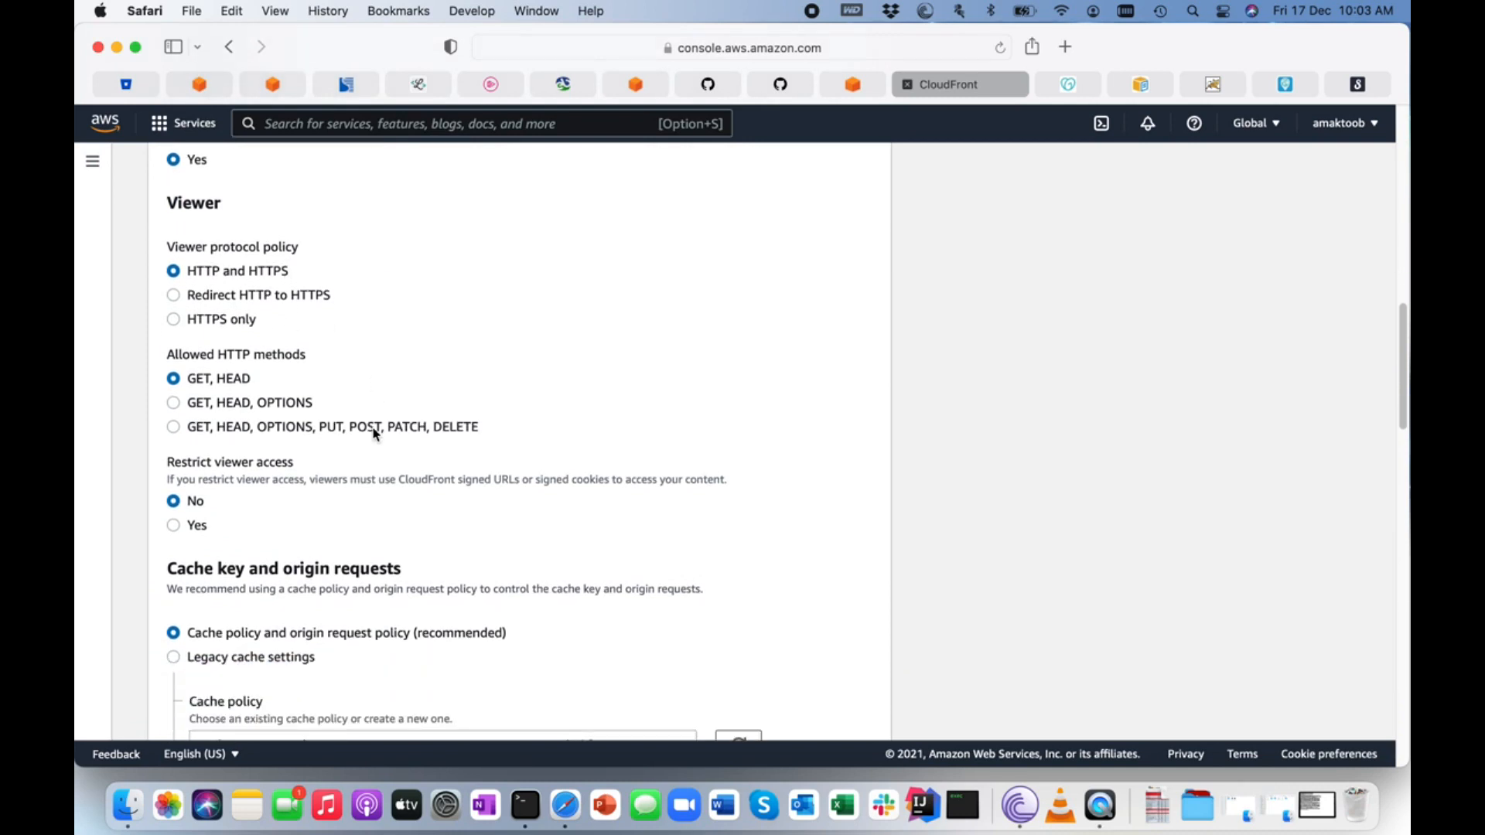
pyautogui.scroll(-7, 373, 435)
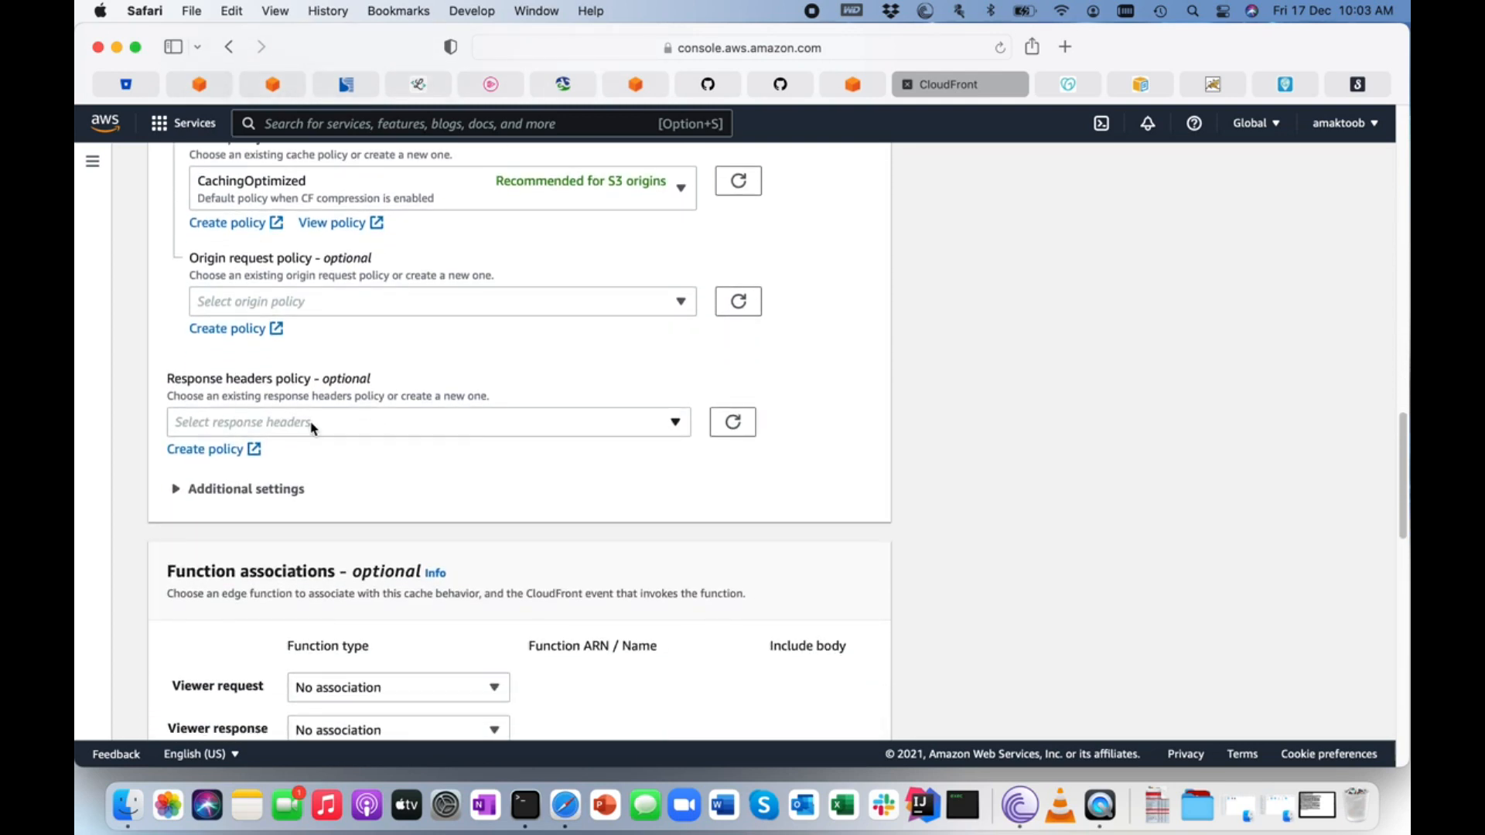
pyautogui.scroll(-12, 311, 427)
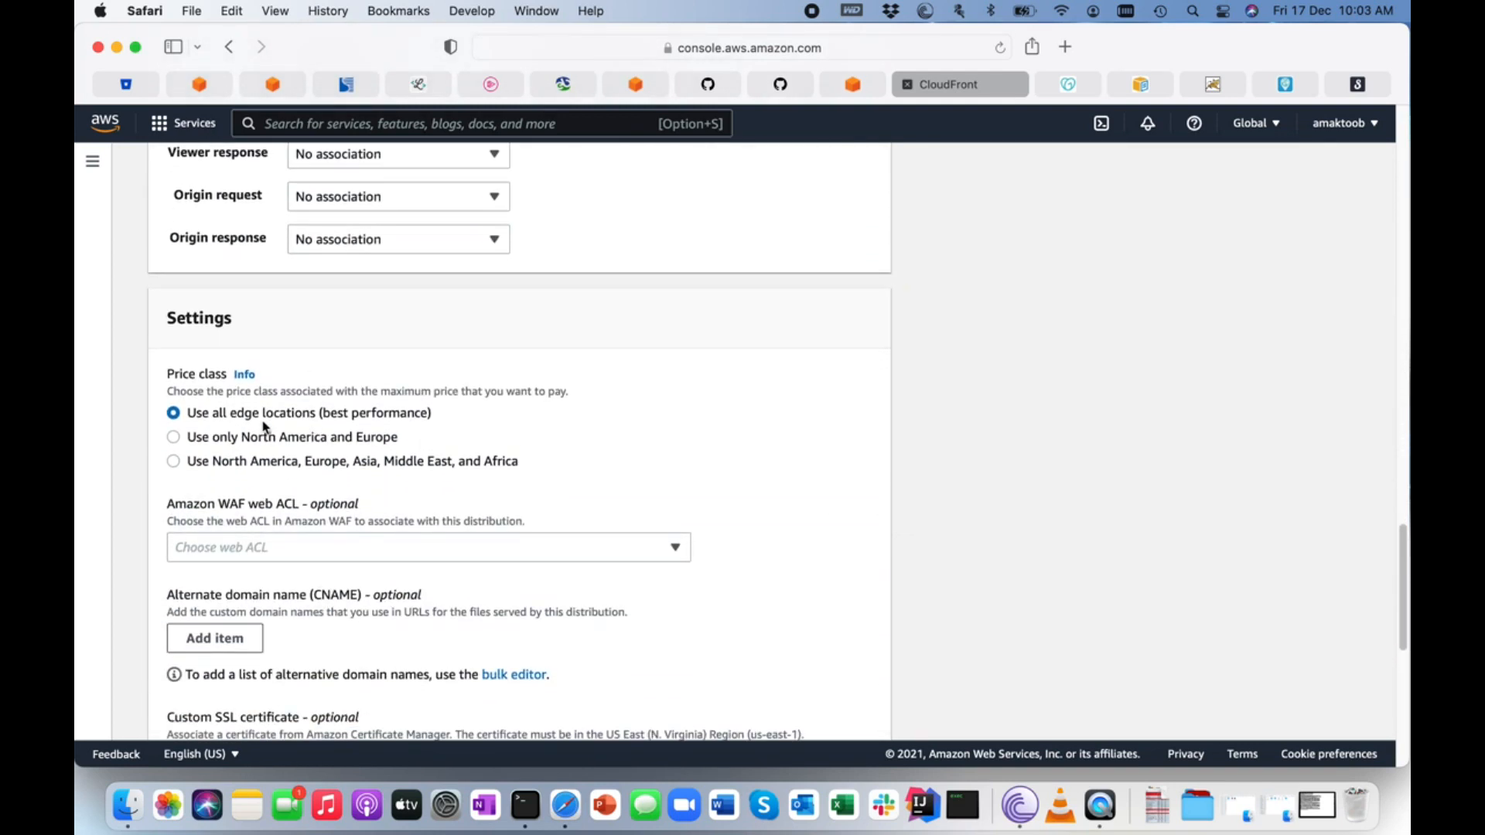
# Add maktoobtech.com as an alternate domain name (CNAME) in the new distribution's settings.
pyautogui.moveTo(188, 414); pyautogui.dragTo(439, 416)
pyautogui.click(439, 415)
pyautogui.scroll(-5, 239, 481)
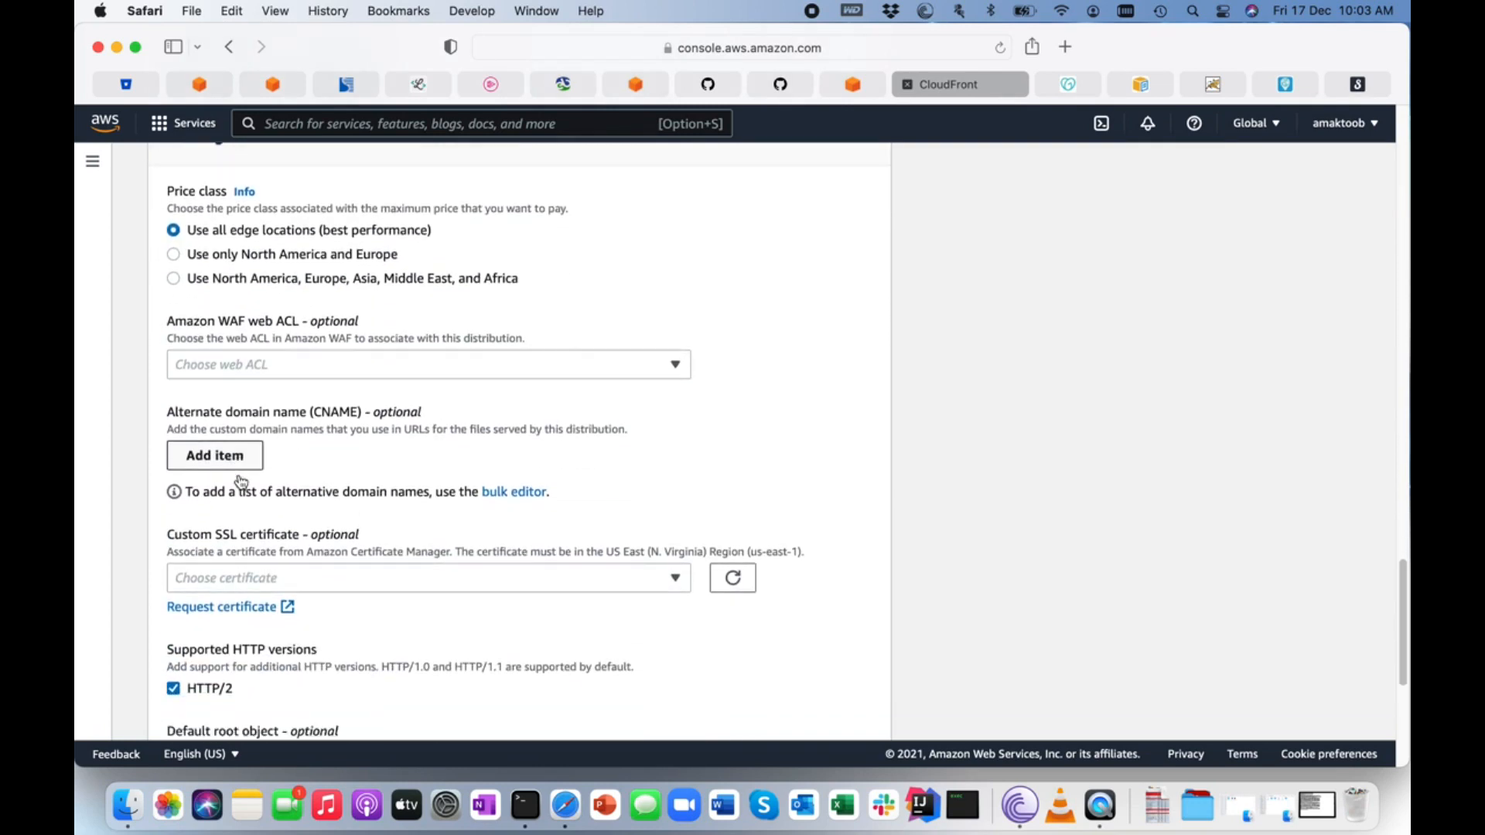
pyautogui.scroll(-2, 242, 481)
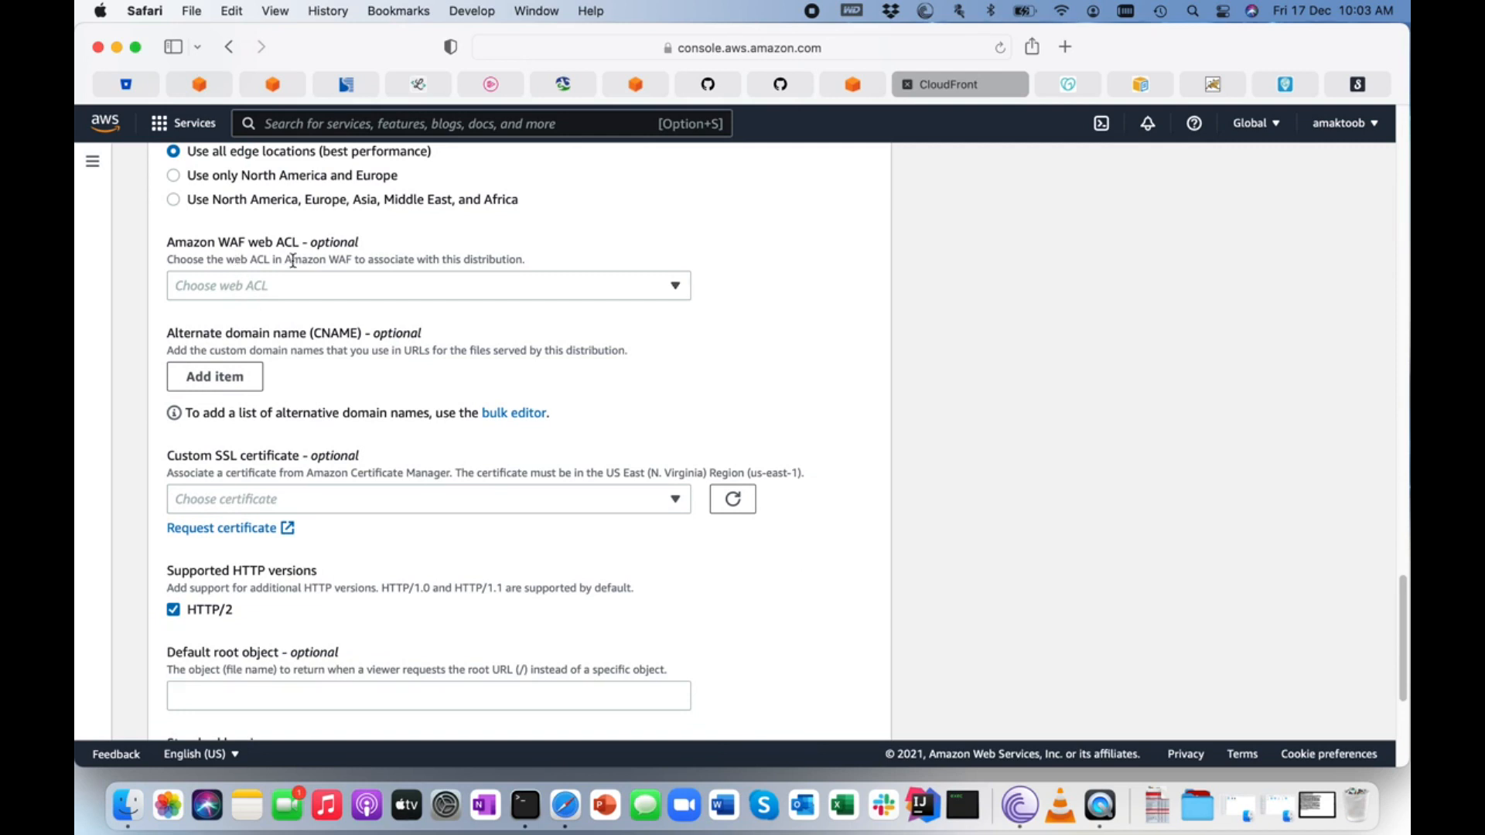
pyautogui.scroll(-3, 306, 303)
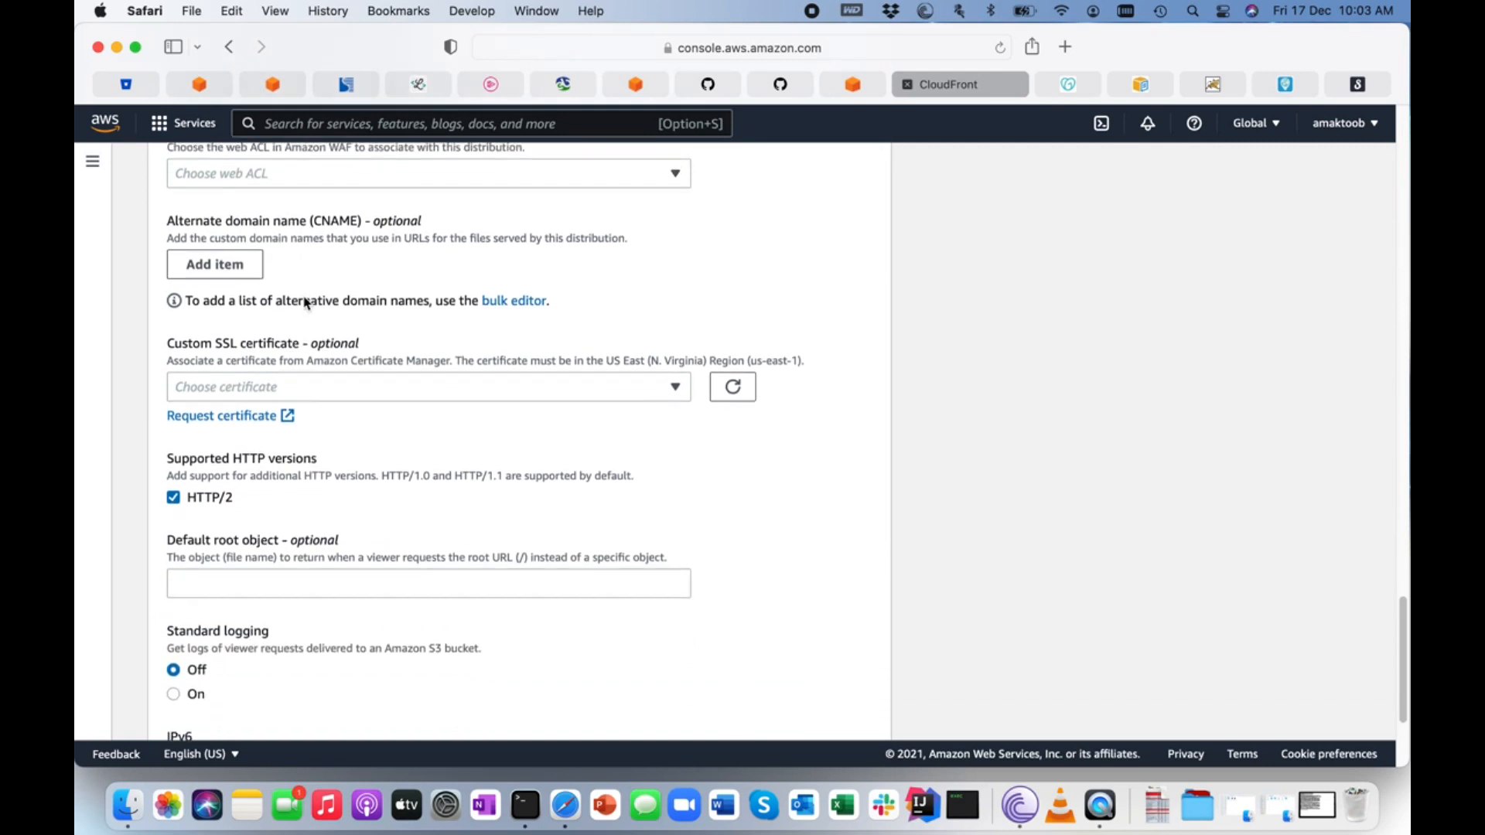
pyautogui.click(232, 264)
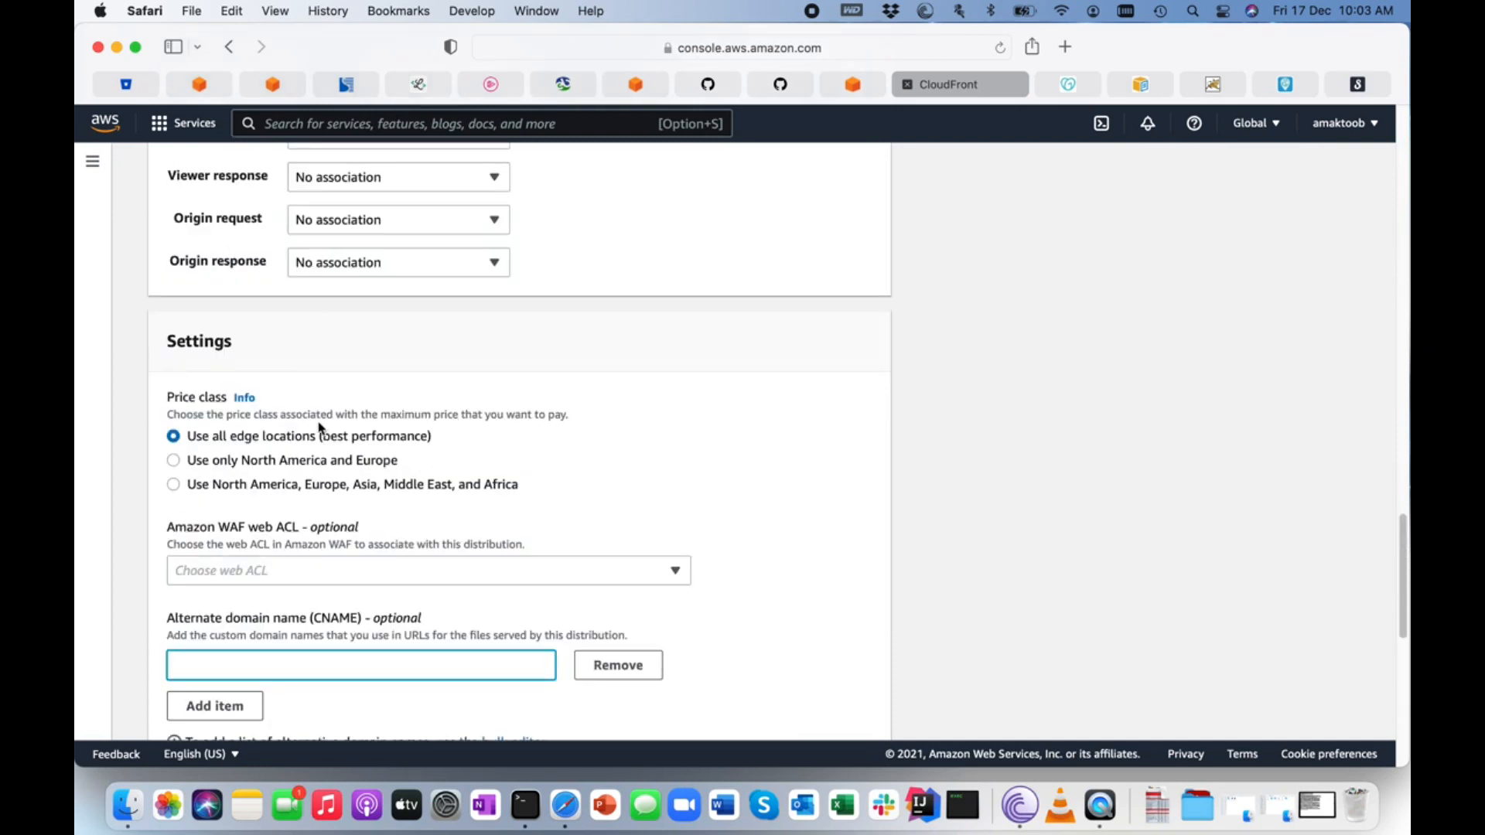
pyautogui.scroll(-6, 316, 430)
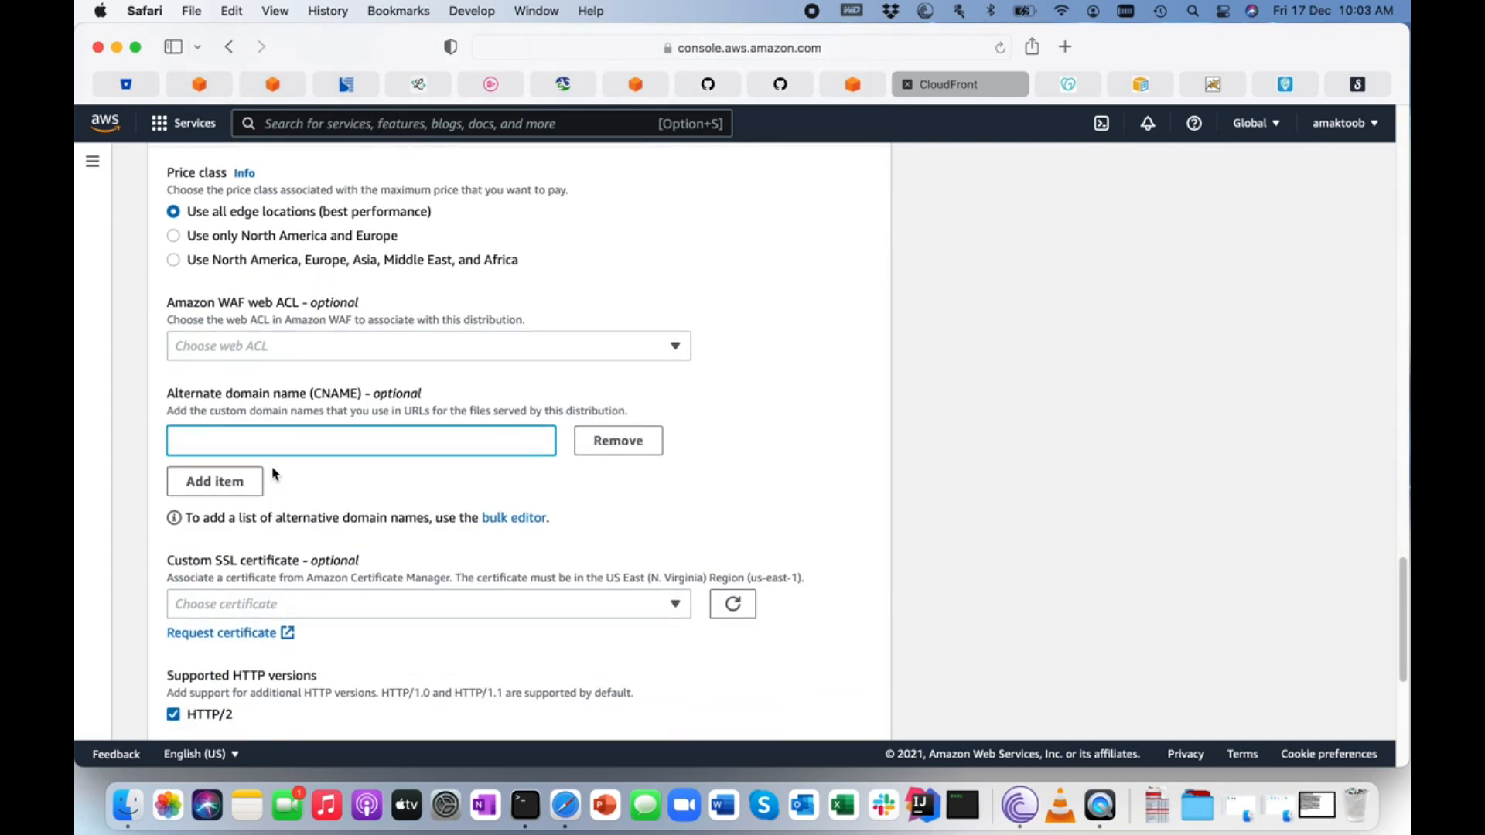
pyautogui.write('m ak')
pyautogui.write('toobbt')
pyautogui.write('ech.com')
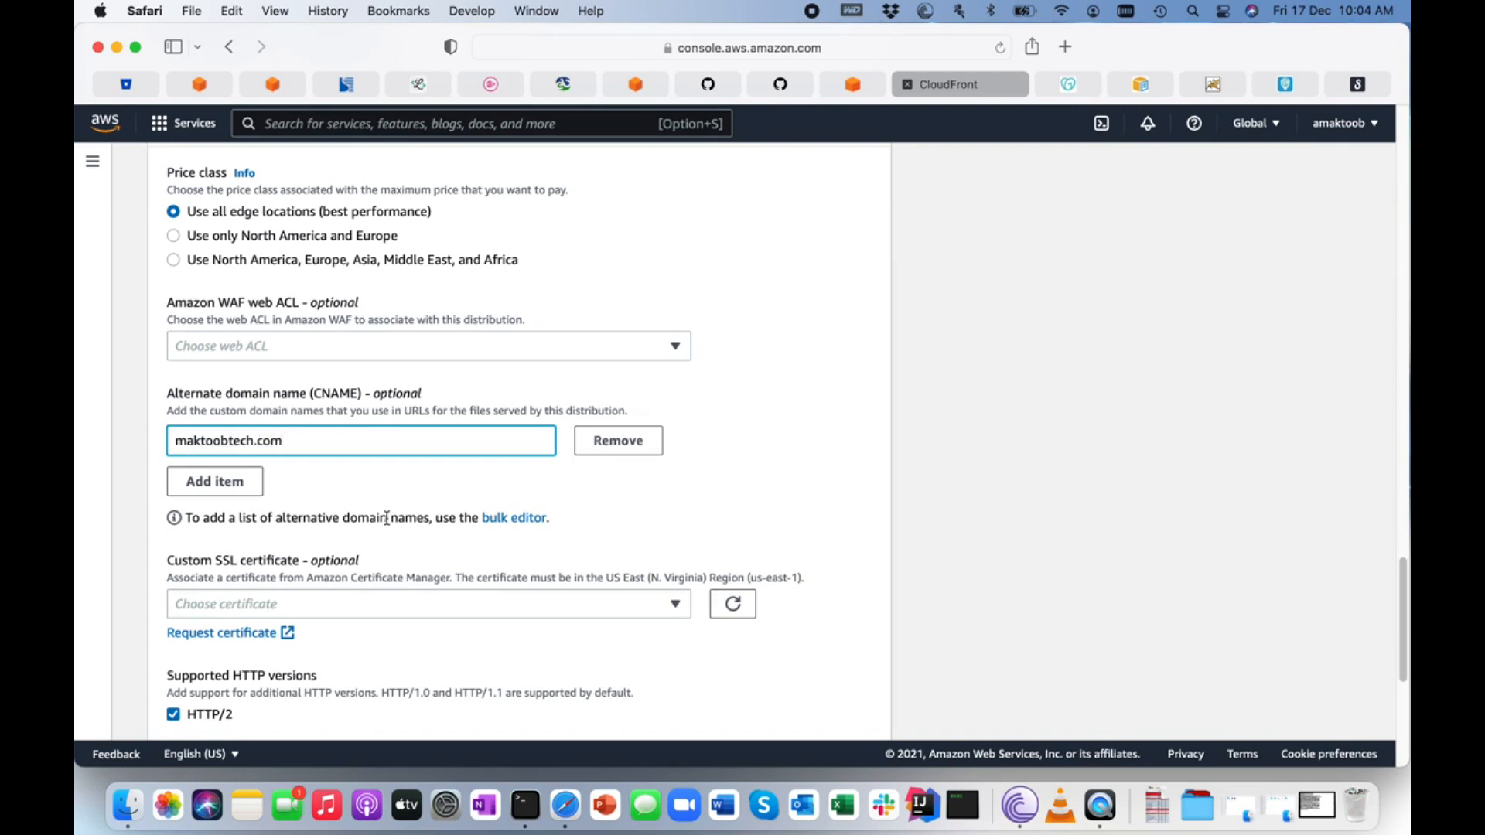
pyautogui.click(215, 481)
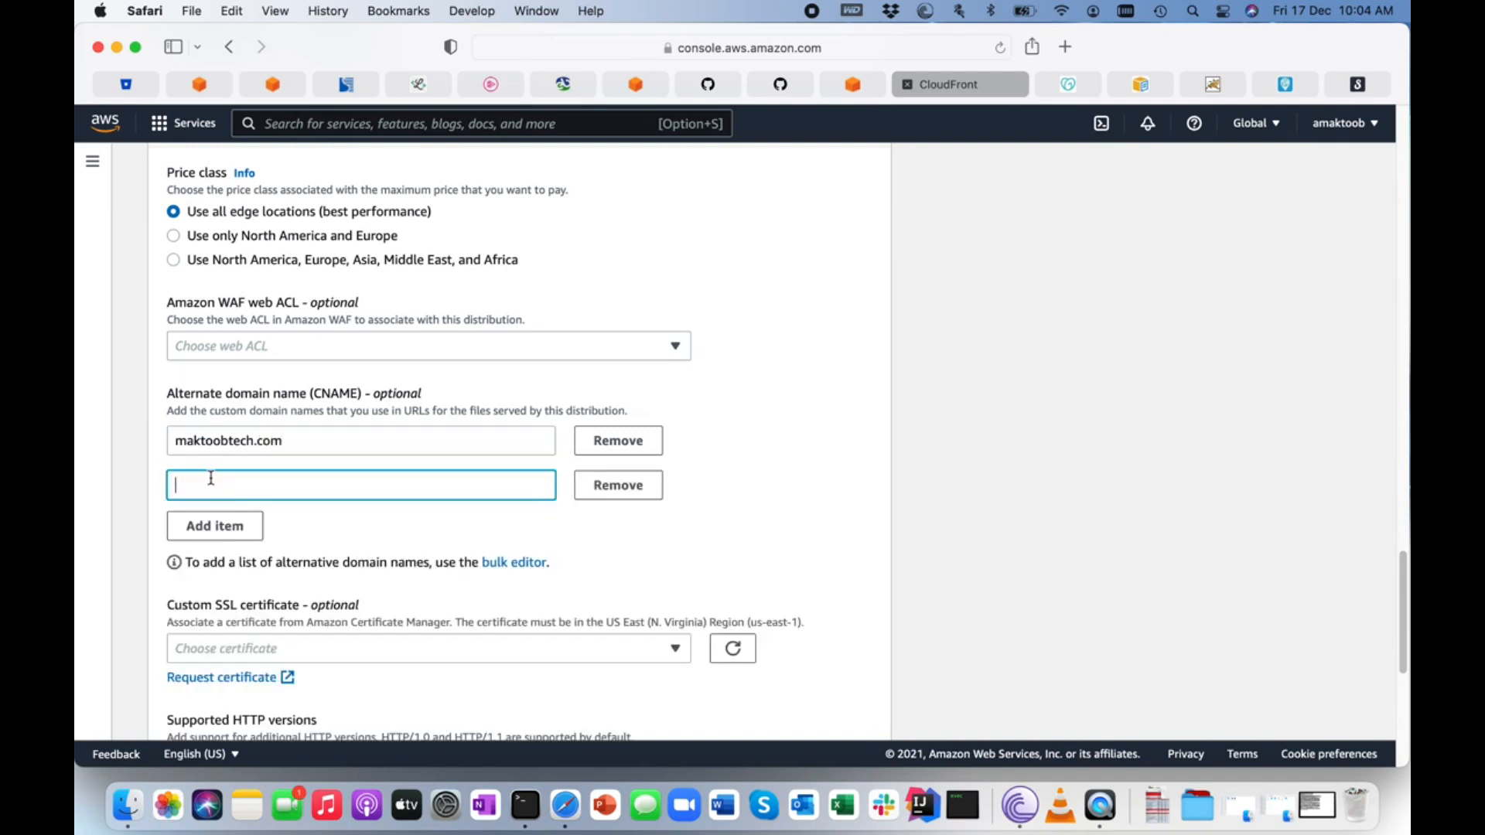
pyautogui.write('www.maktoobtech.comn')
# Choose the maktoobtech.com ACM certificate as the custom SSL certificate and create the distribution.
pyautogui.scroll(-5, 358, 533)
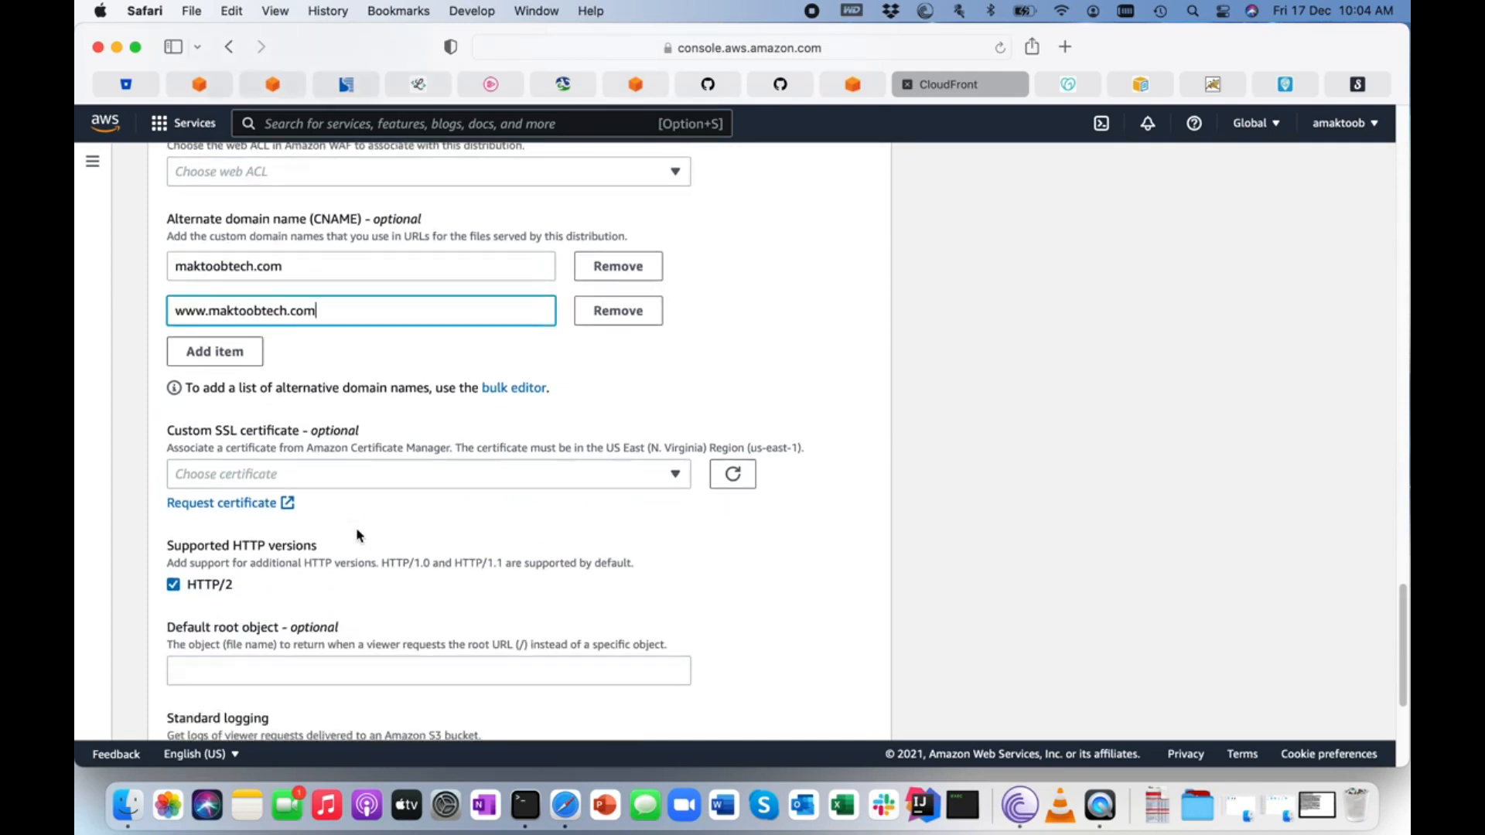
pyautogui.scroll(-3, 382, 492)
pyautogui.scroll(3, 382, 492)
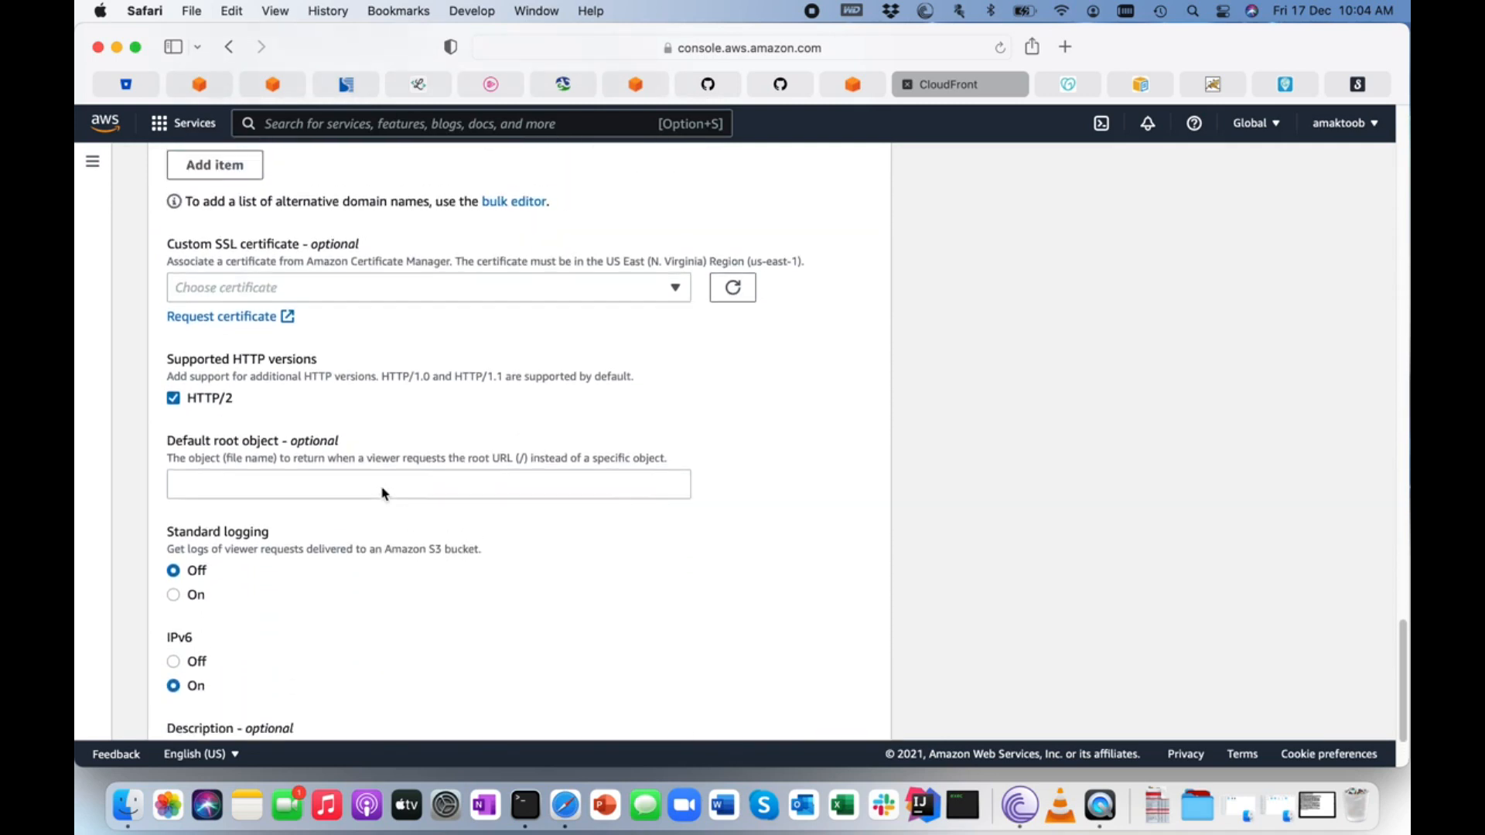
pyautogui.scroll(-1, 370, 468)
pyautogui.click(263, 286)
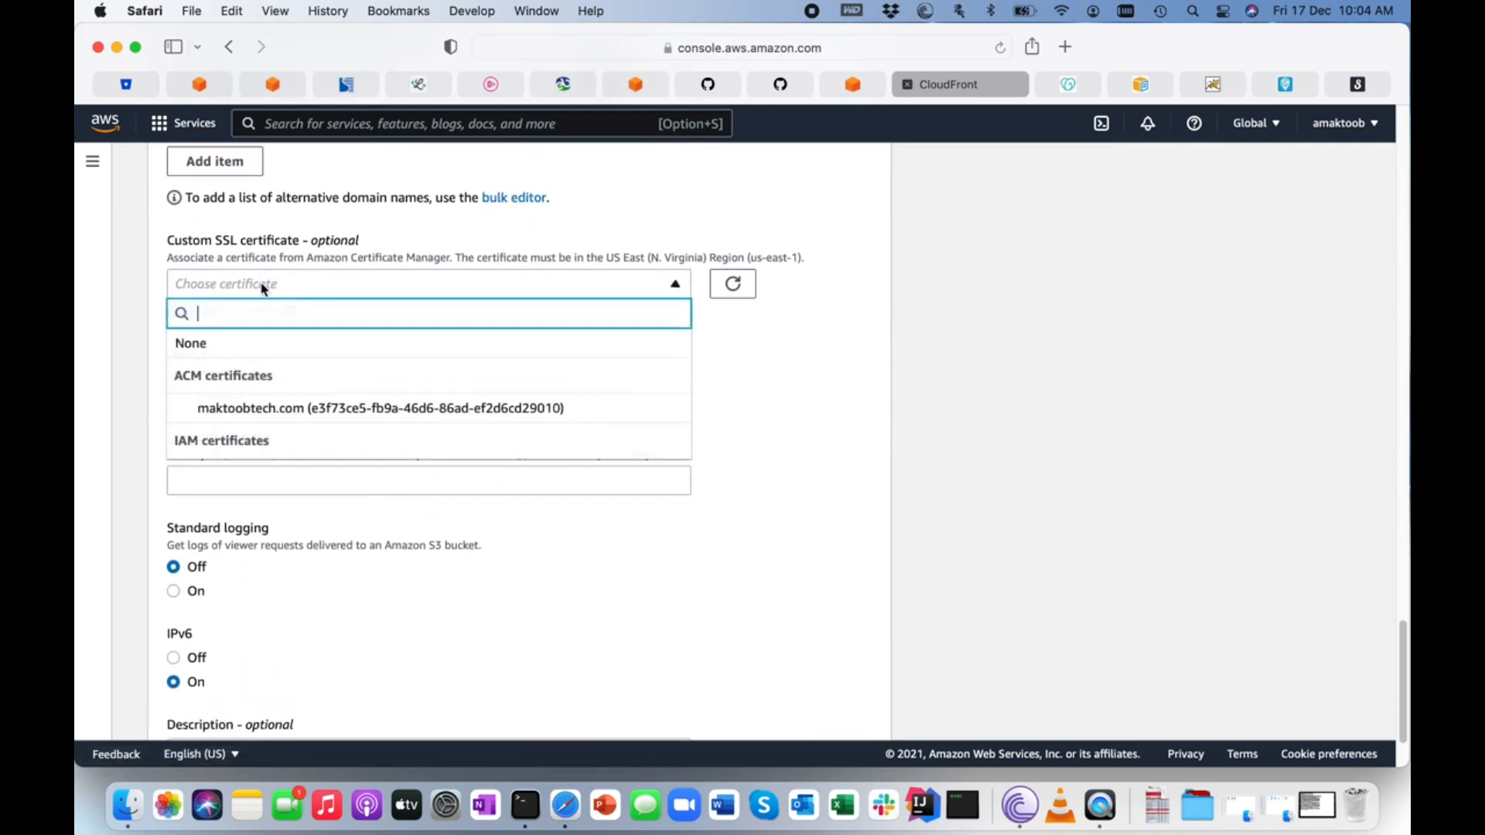
pyautogui.click(273, 411)
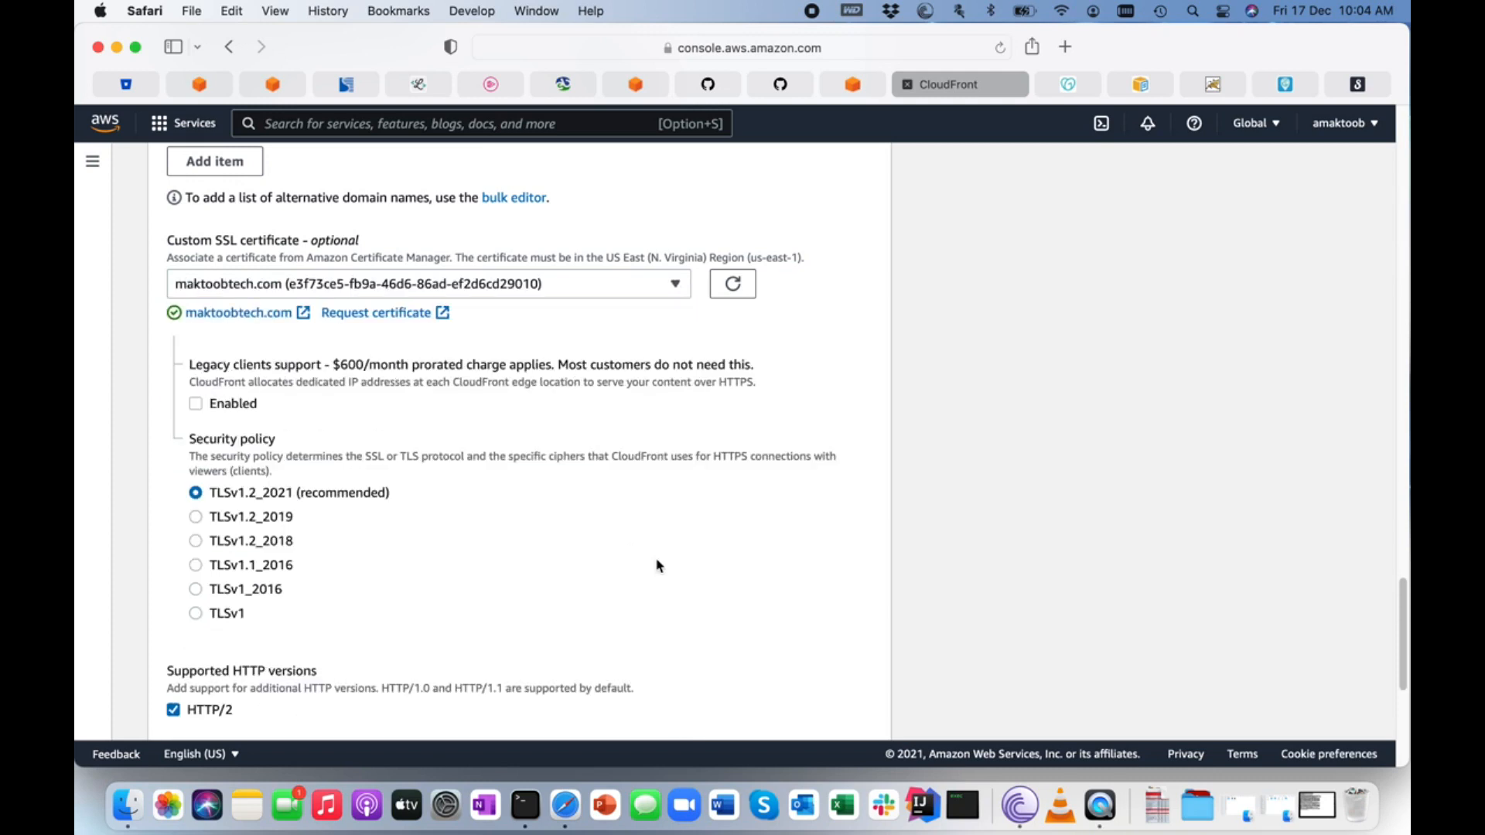
pyautogui.scroll(-10, 657, 566)
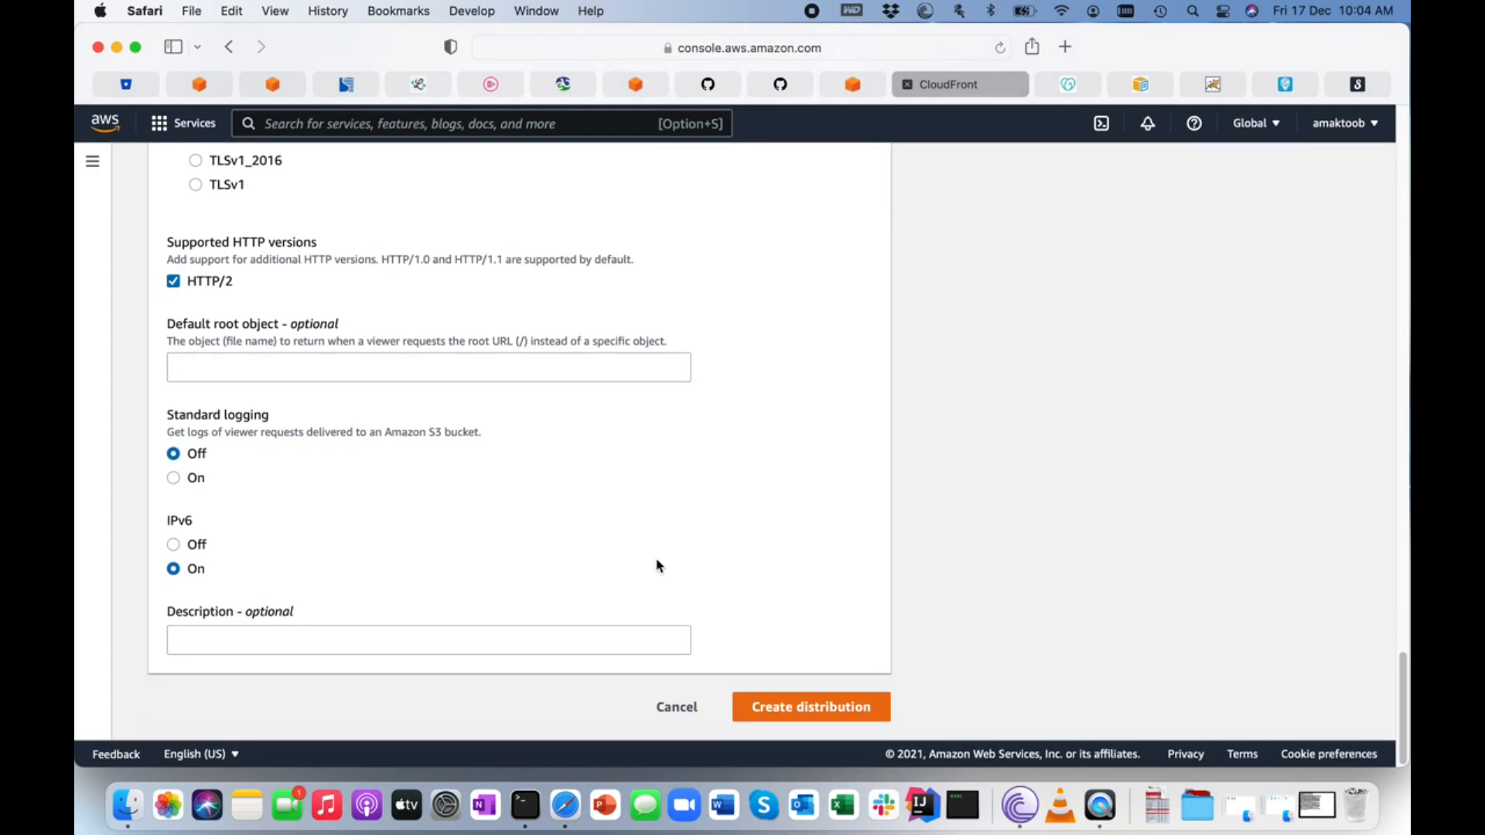
pyautogui.click(807, 711)
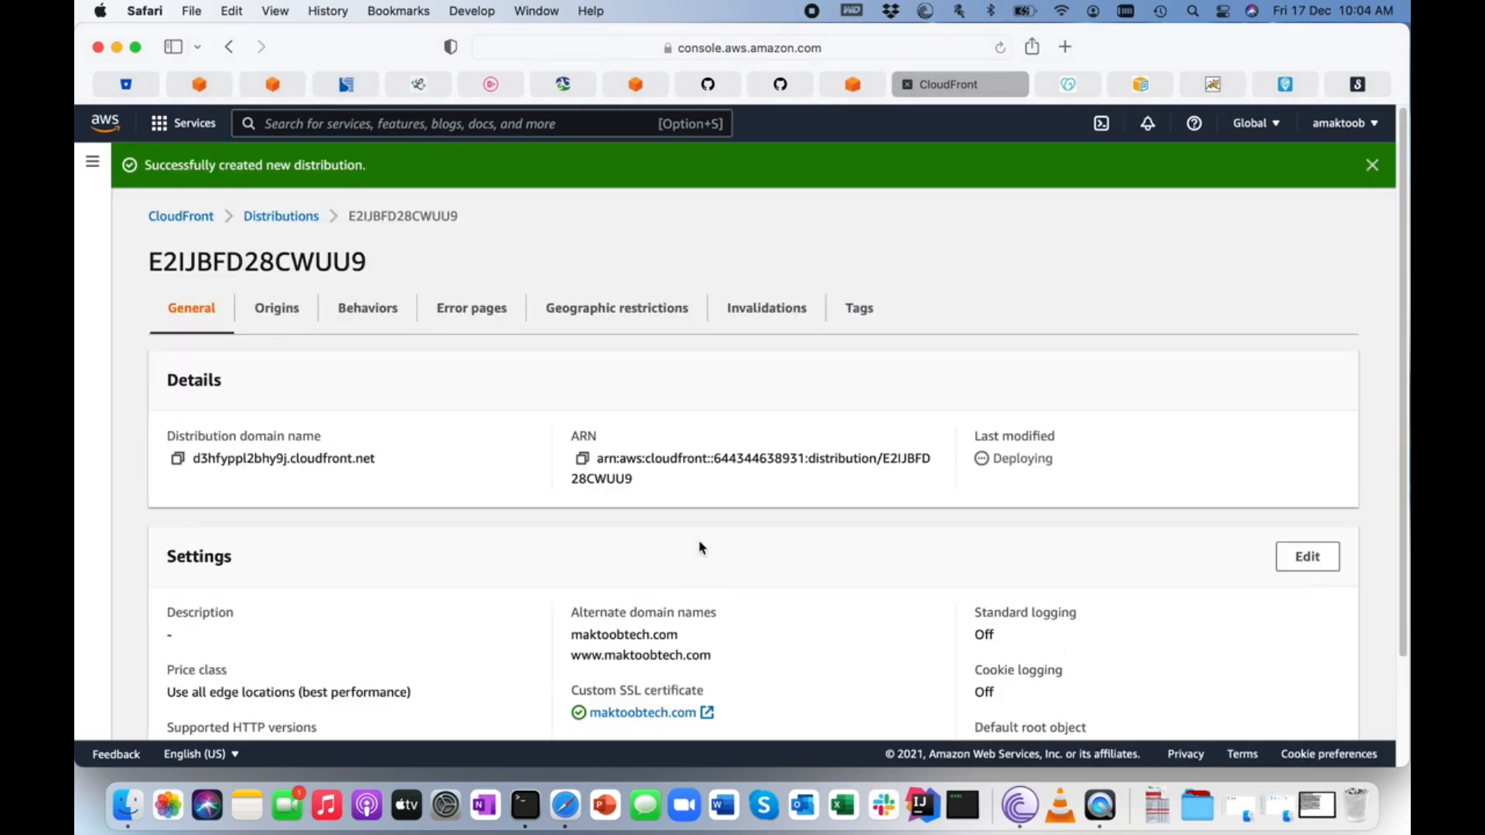
# Return to the distributions list and refresh it to check the new distribution's deployment status.
pyautogui.click(286, 216)
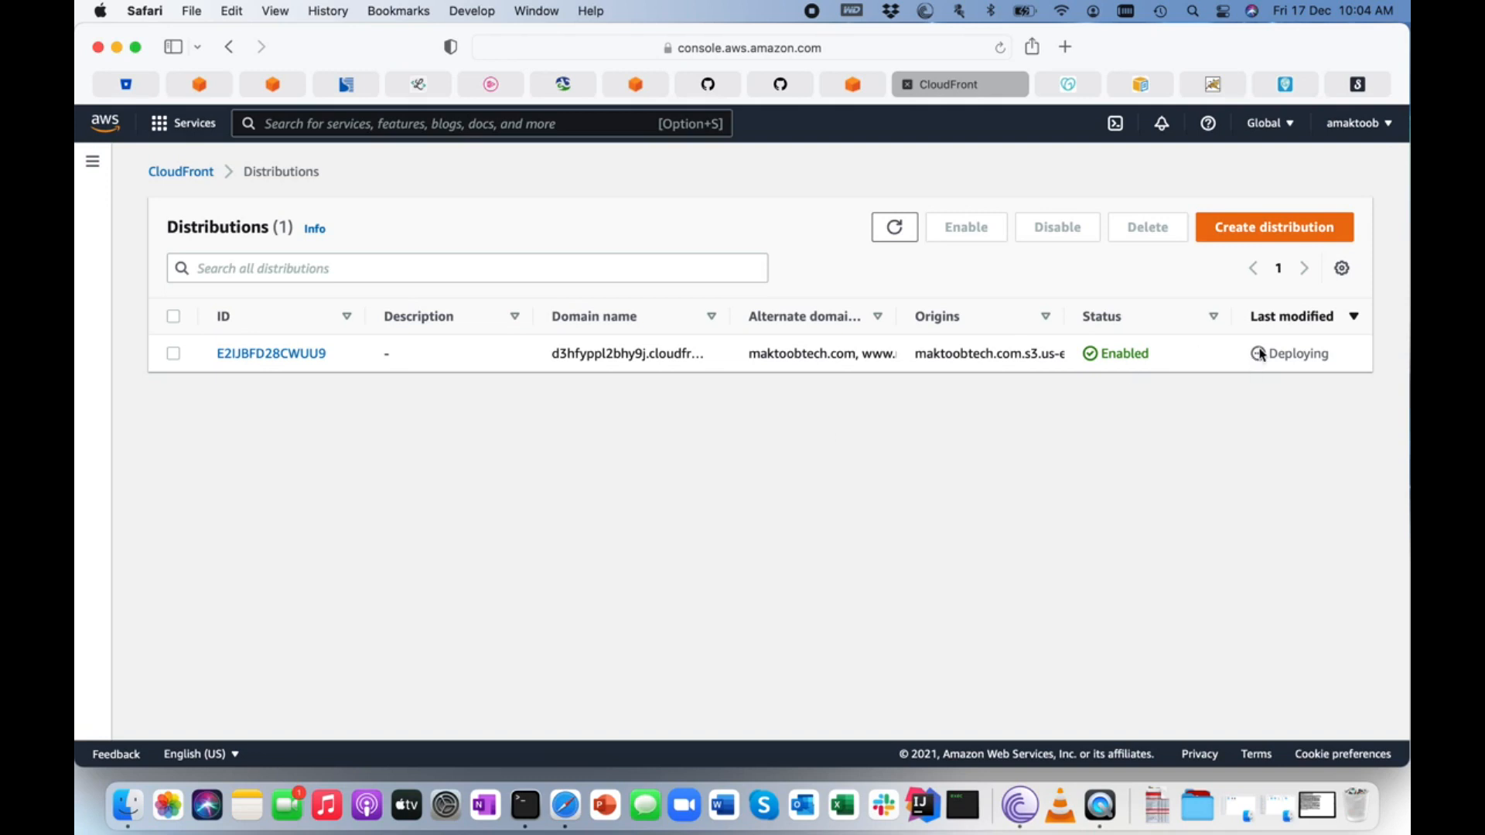
pyautogui.moveTo(1341, 360); pyautogui.dragTo(1235, 355)
pyautogui.click(1169, 434)
pyautogui.click(896, 231)
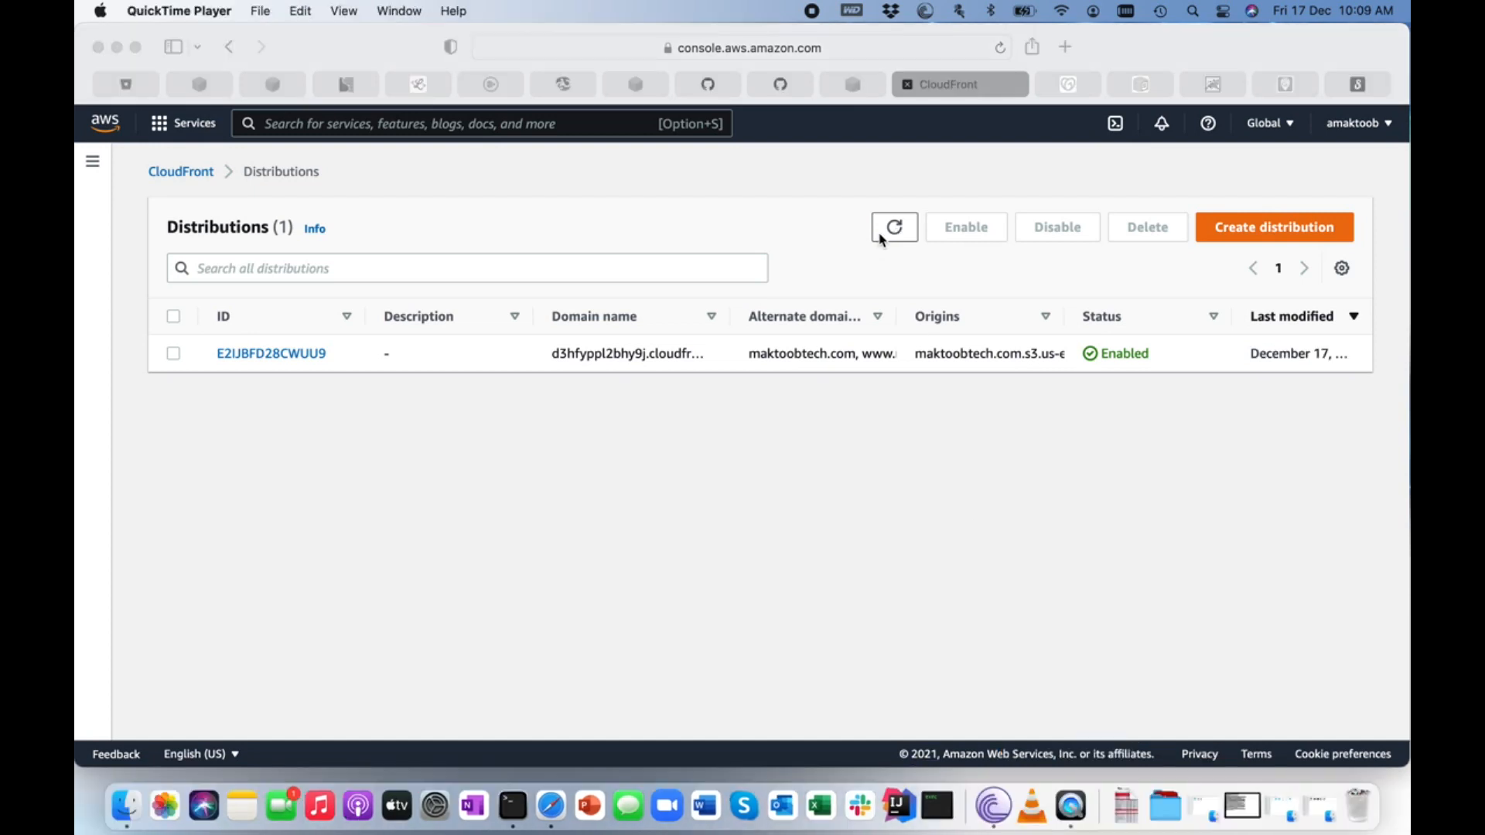
pyautogui.click(874, 272)
pyautogui.click(895, 228)
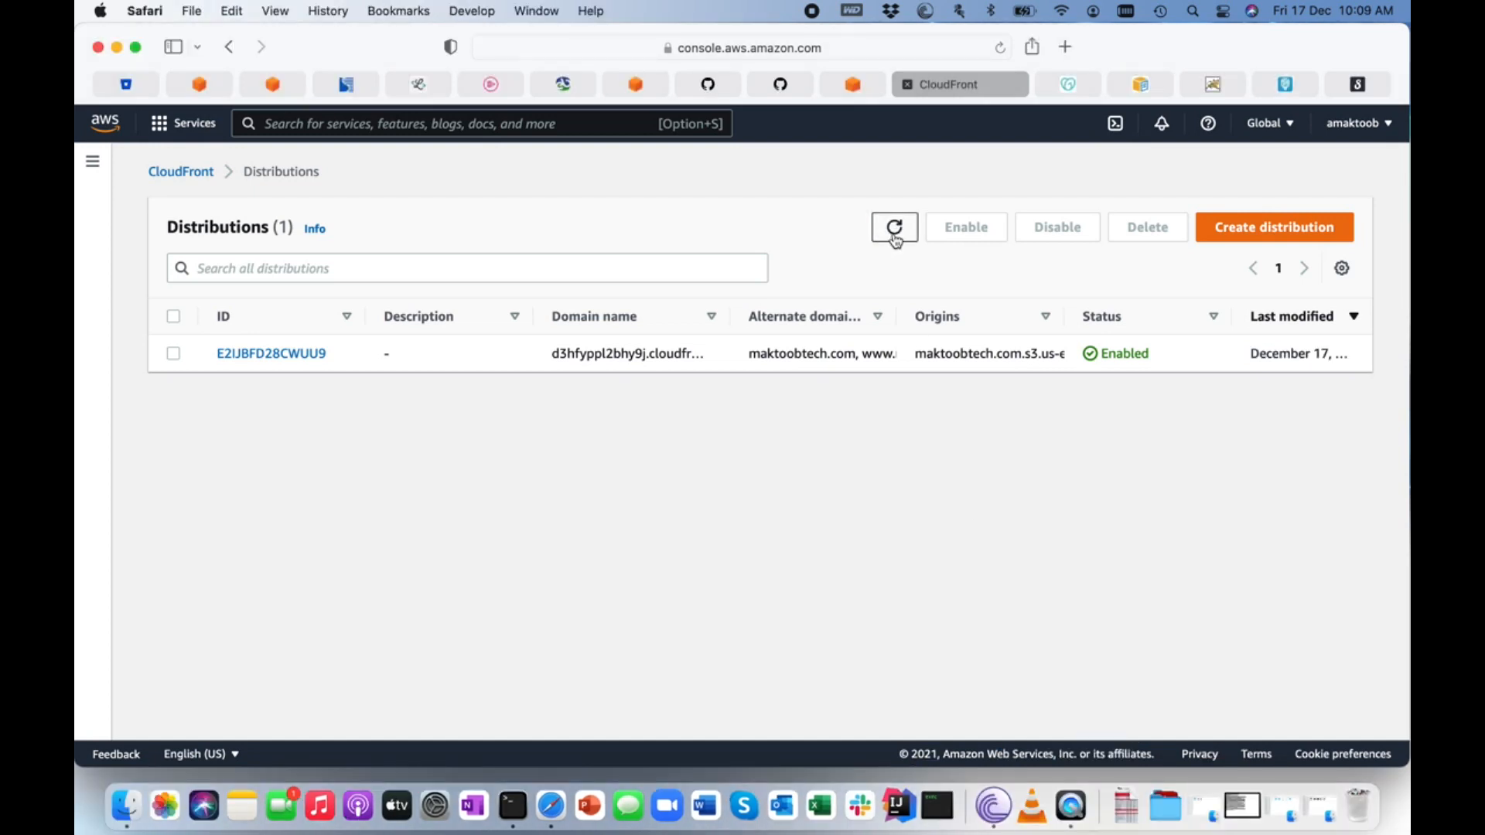
pyautogui.moveTo(1159, 355); pyautogui.dragTo(1055, 355)
pyautogui.click(607, 497)
# Open the distribution's details, copy its distribution domain name and load that address in a new browser tab.
pyautogui.click(308, 356)
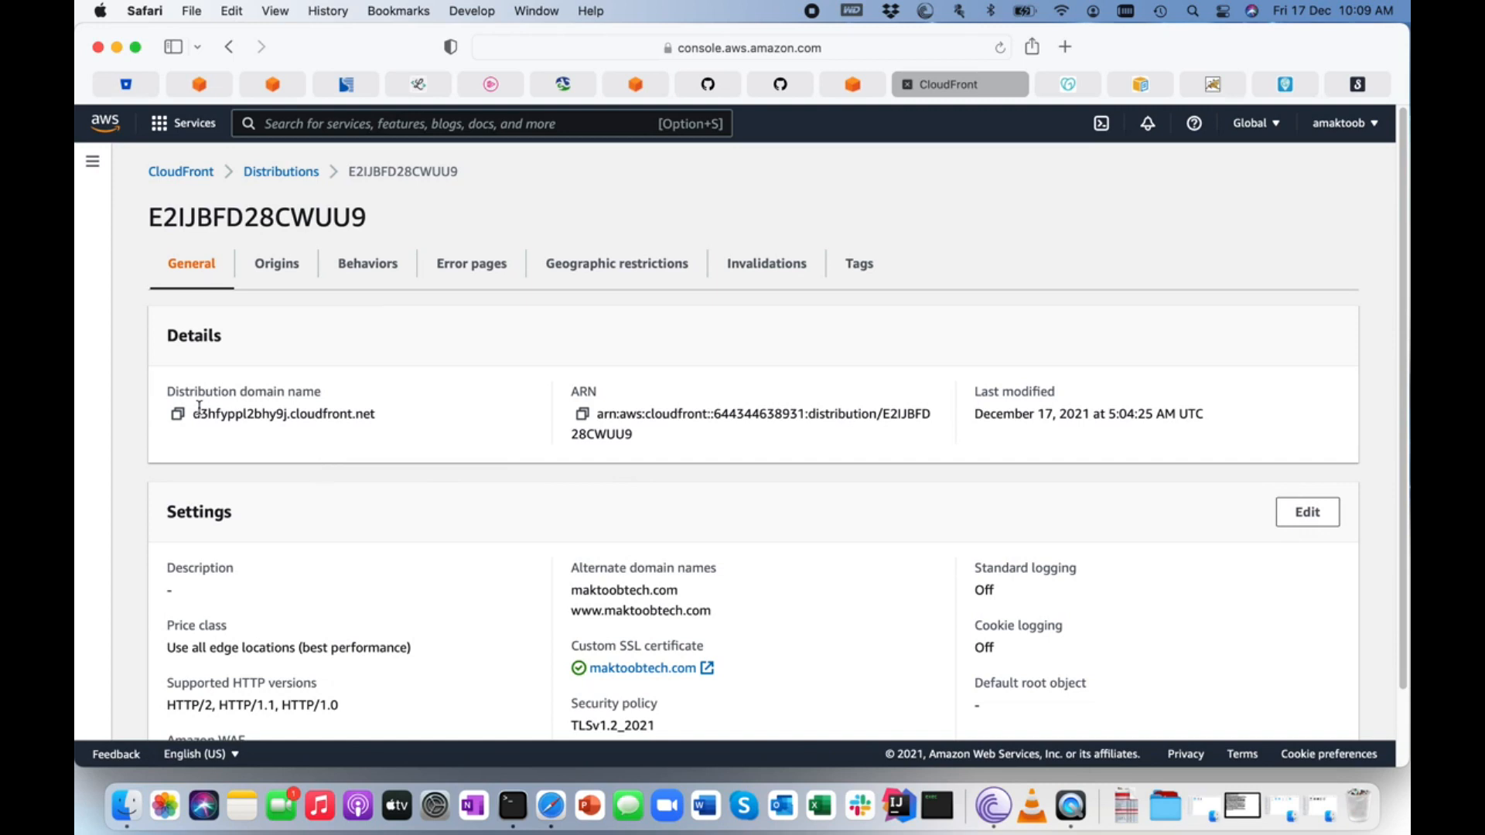
pyautogui.click(178, 417)
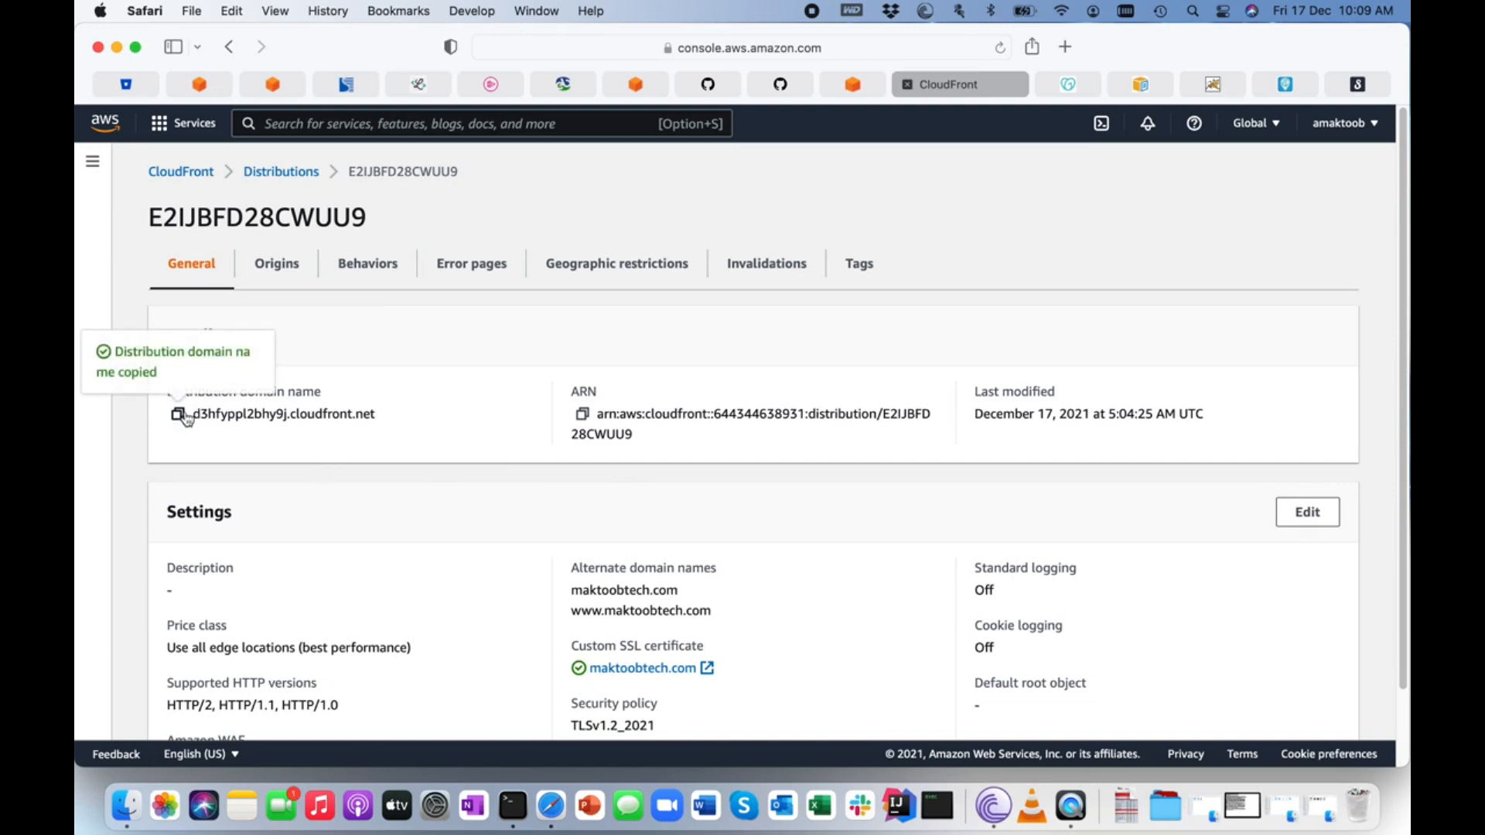
pyautogui.click(1067, 48)
pyautogui.press('super+v')
pyautogui.press('Return')
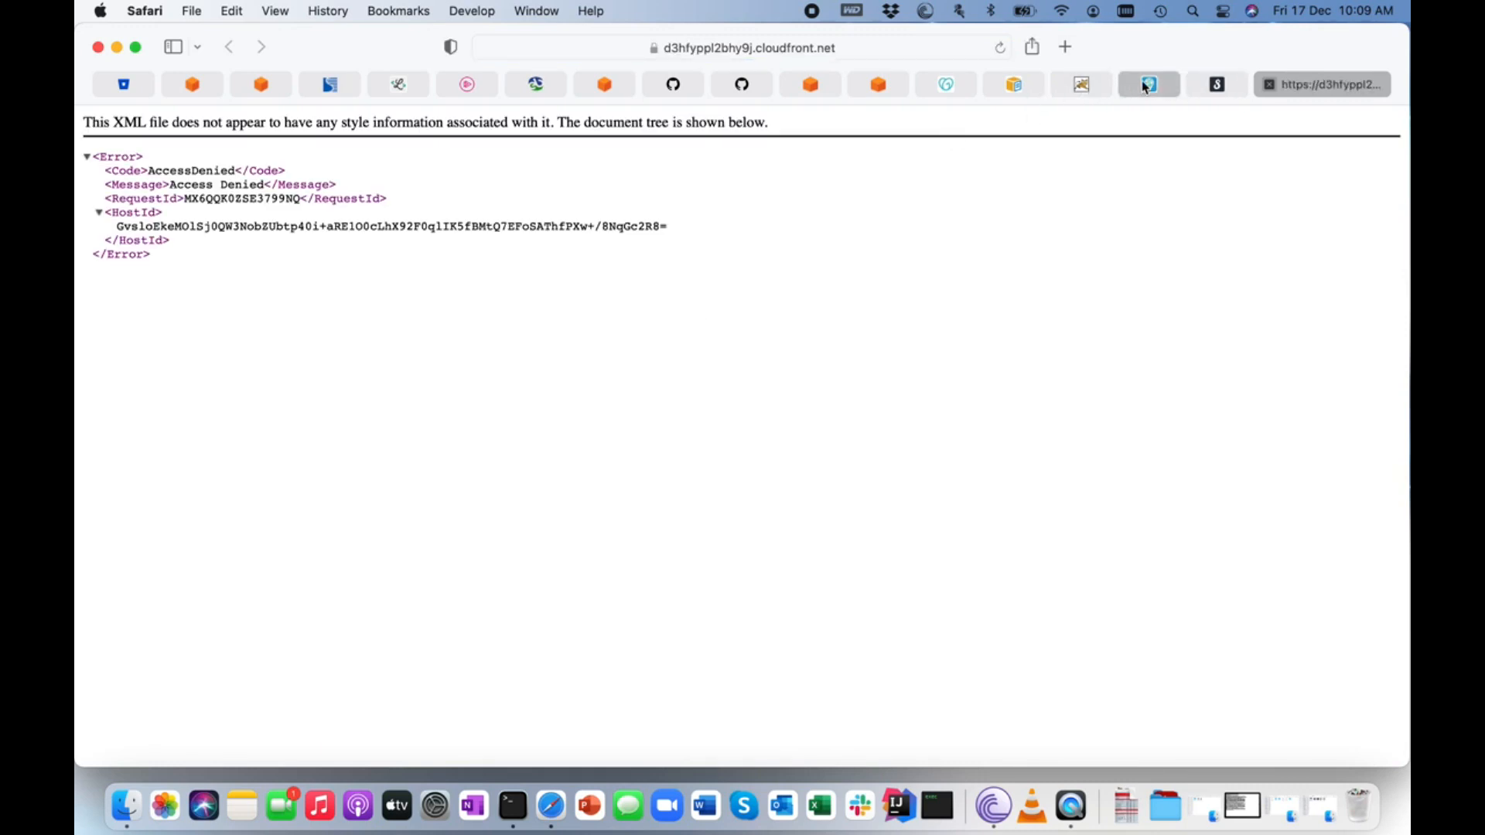
# Back in CloudFront, edit the distribution's settings to use index.html as the default root object and save the changes.
pyautogui.click(894, 85)
pyautogui.scroll(-2, 703, 358)
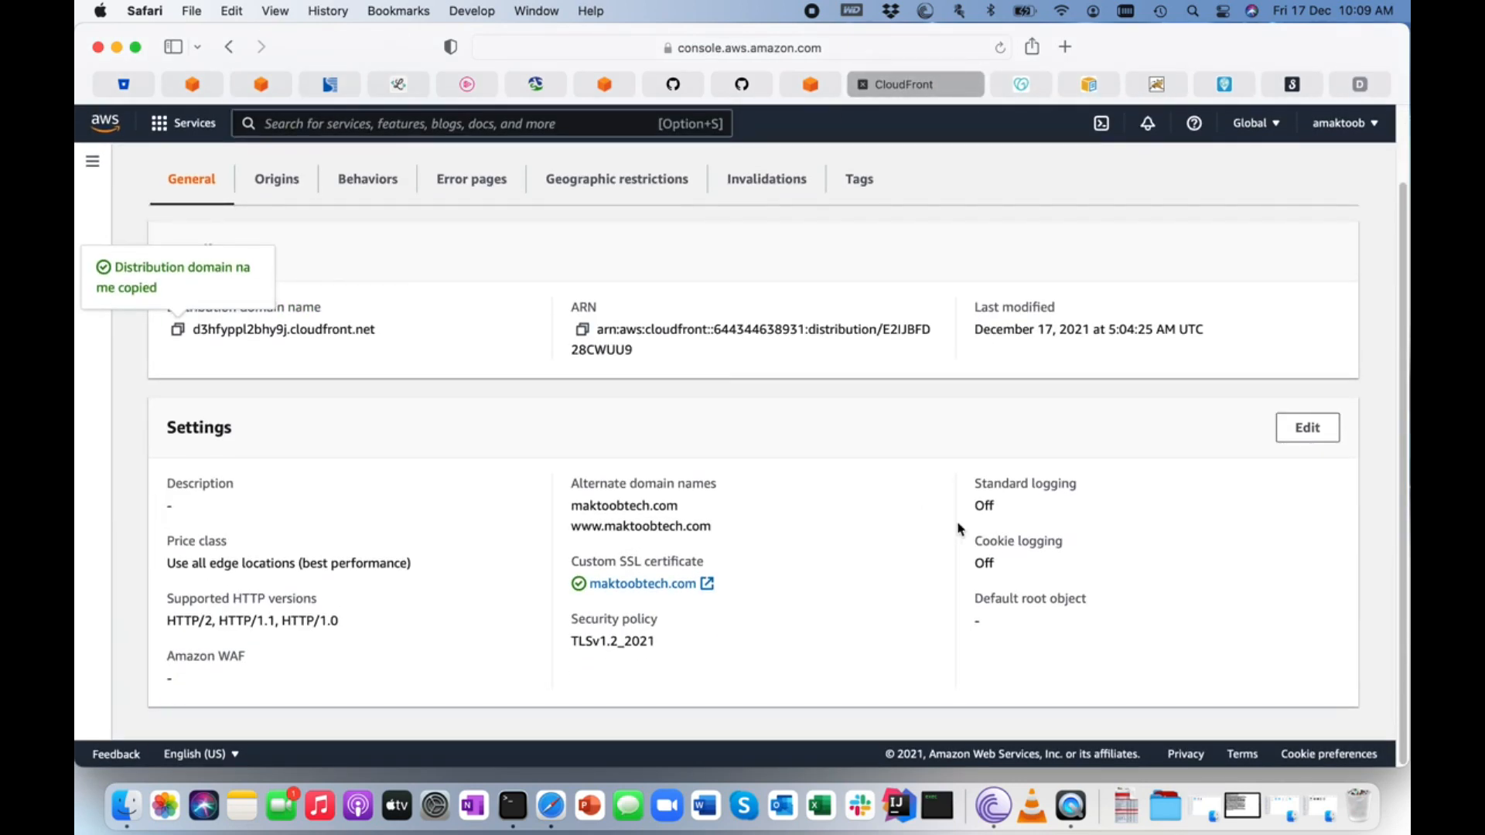
pyautogui.moveTo(976, 595); pyautogui.dragTo(1127, 600)
pyautogui.click(1127, 601)
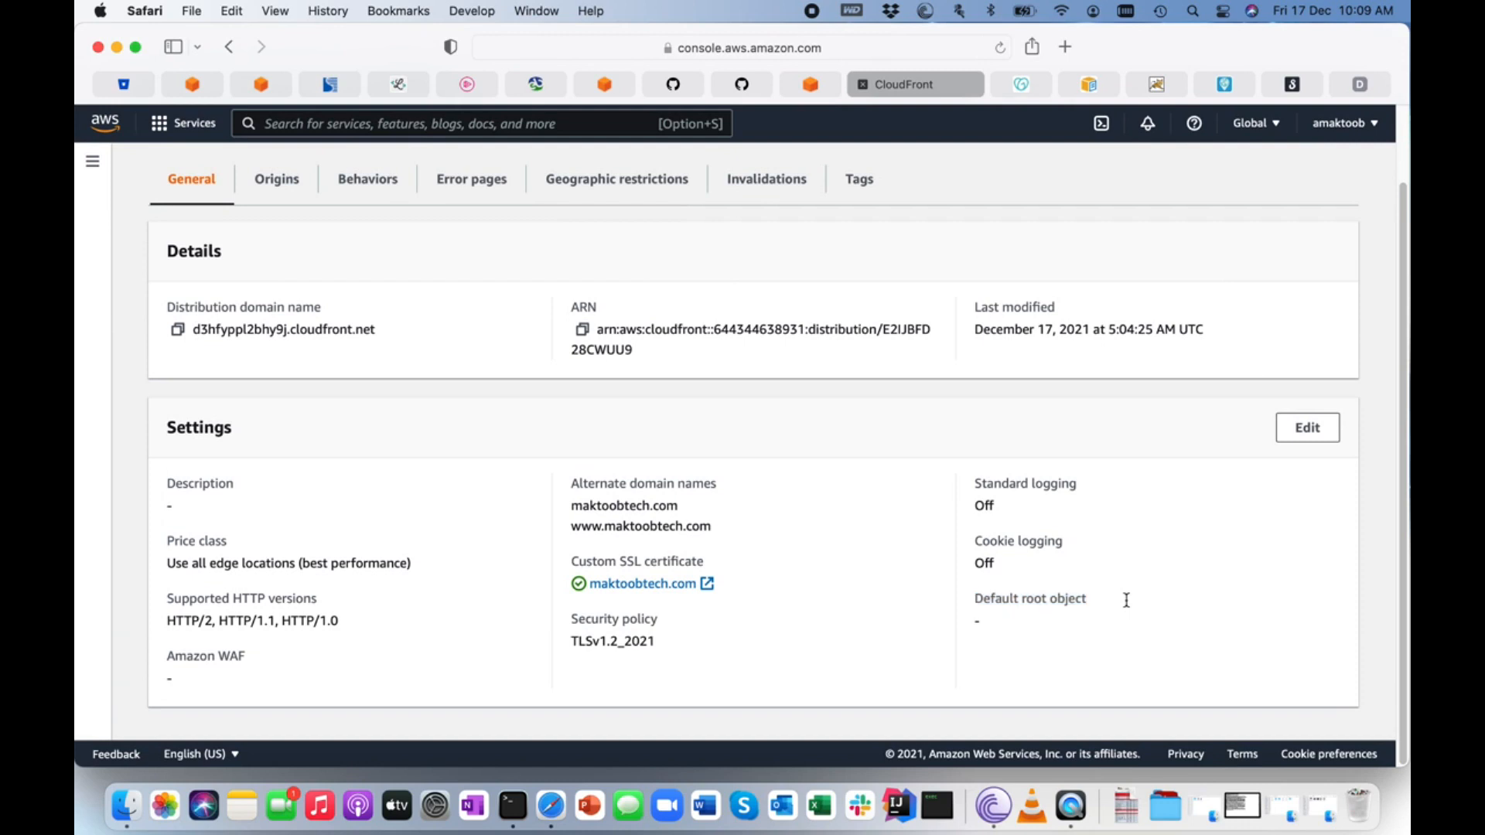
pyautogui.click(1306, 429)
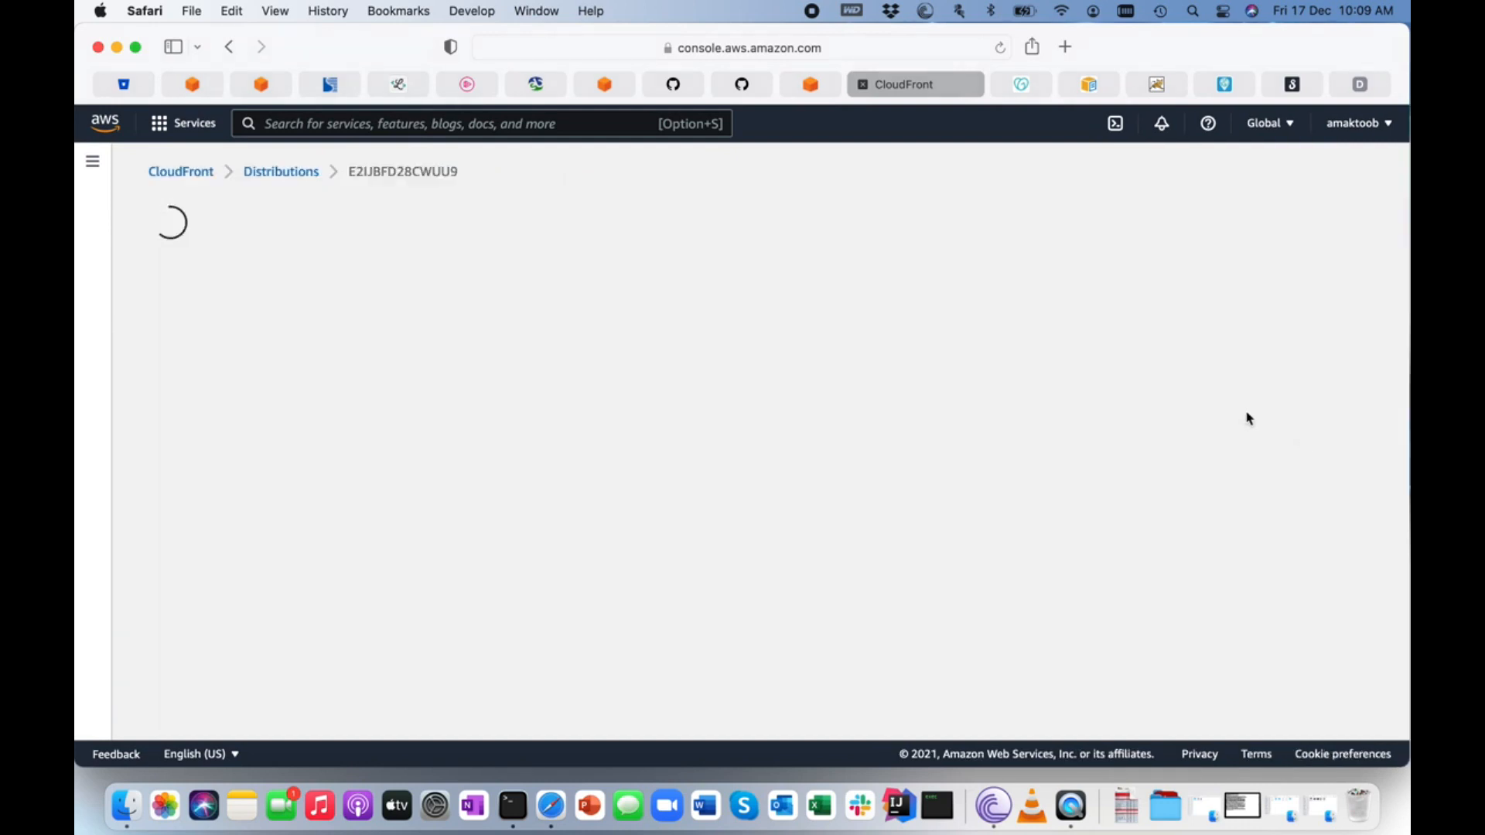
pyautogui.scroll(-5, 625, 510)
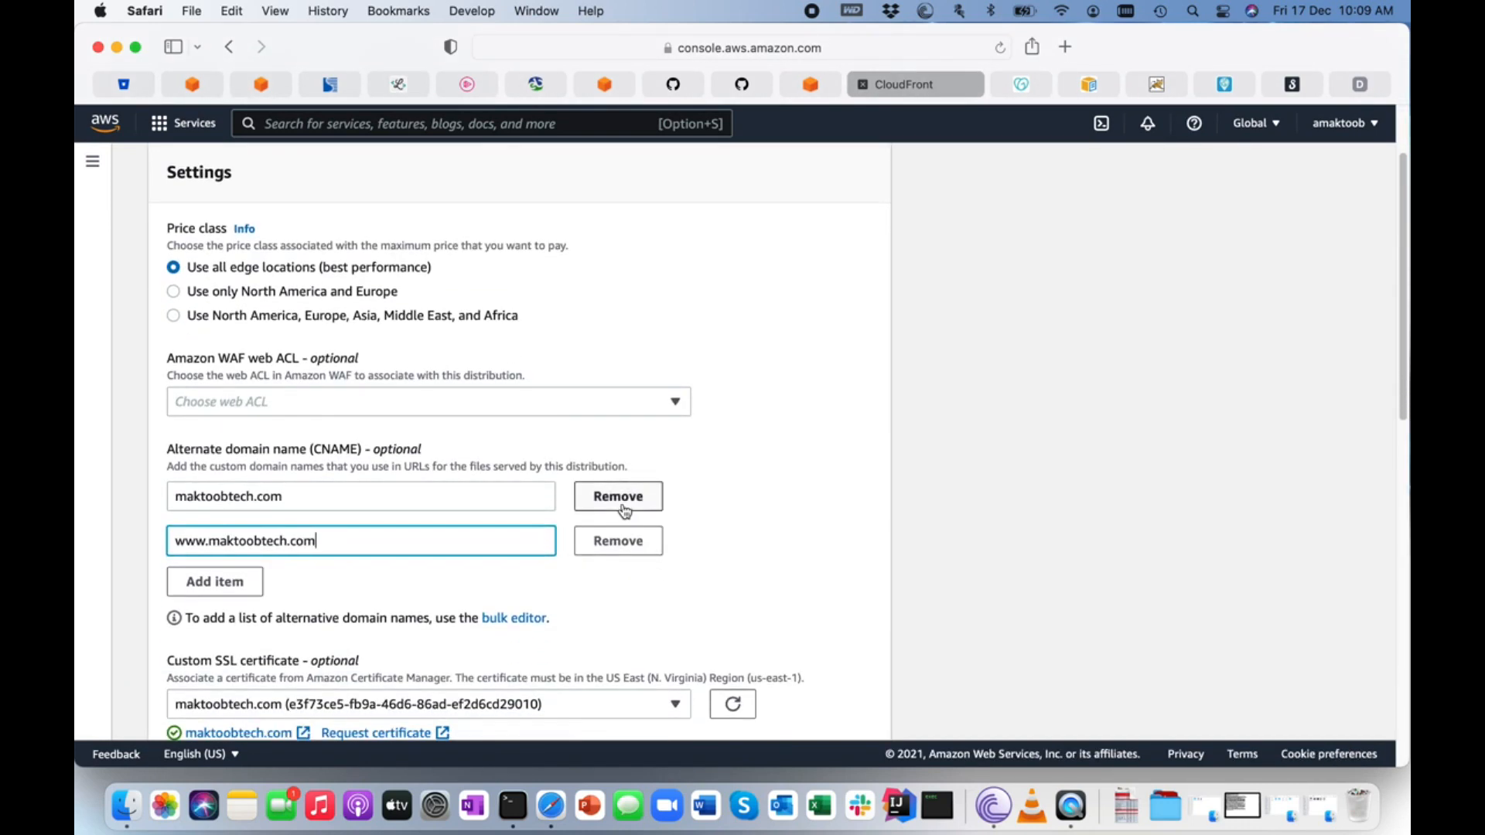
pyautogui.scroll(-12, 625, 511)
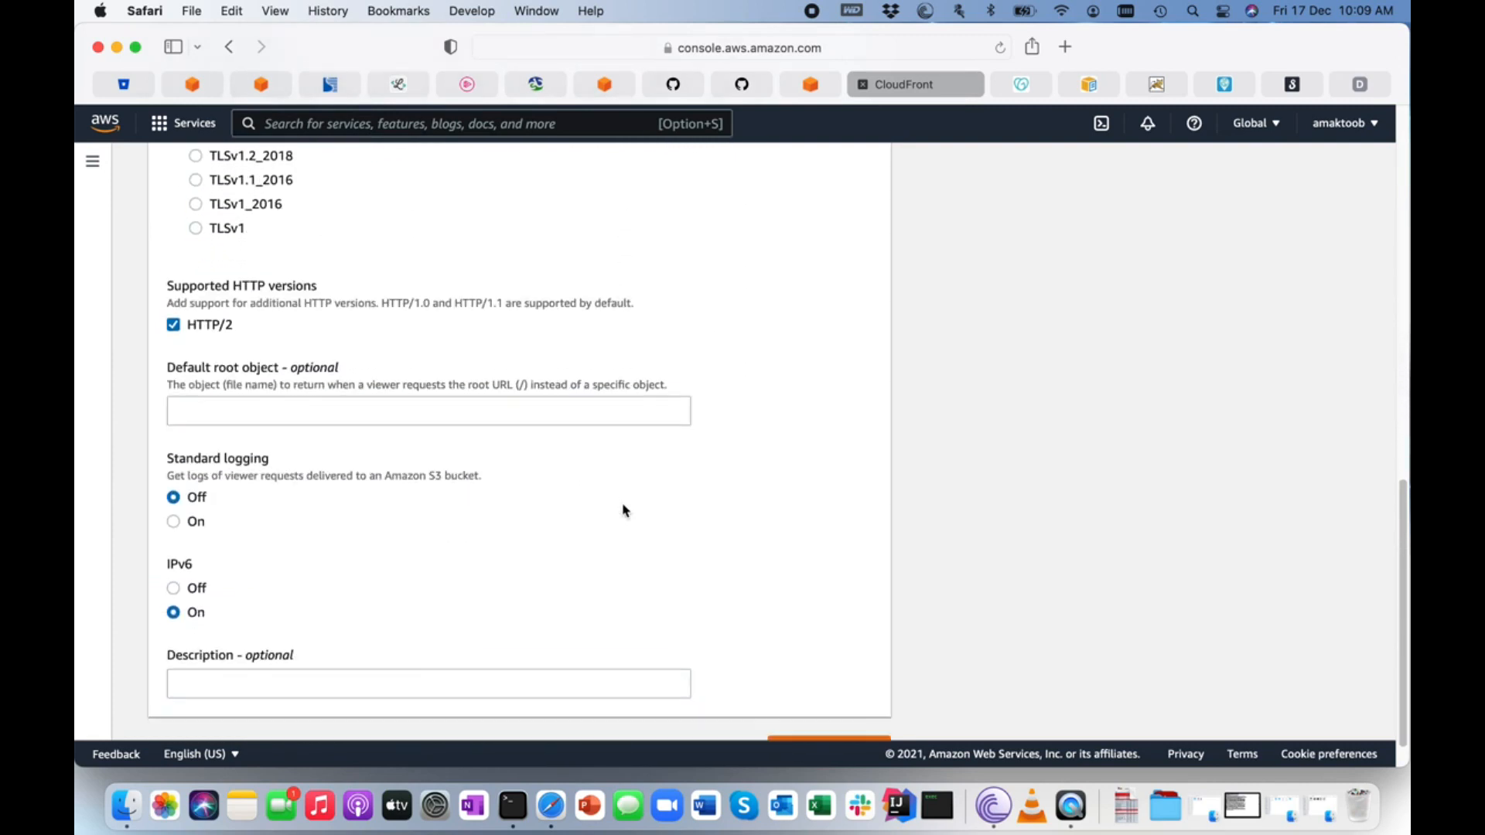
pyautogui.click(264, 408)
pyautogui.write('index.ht')
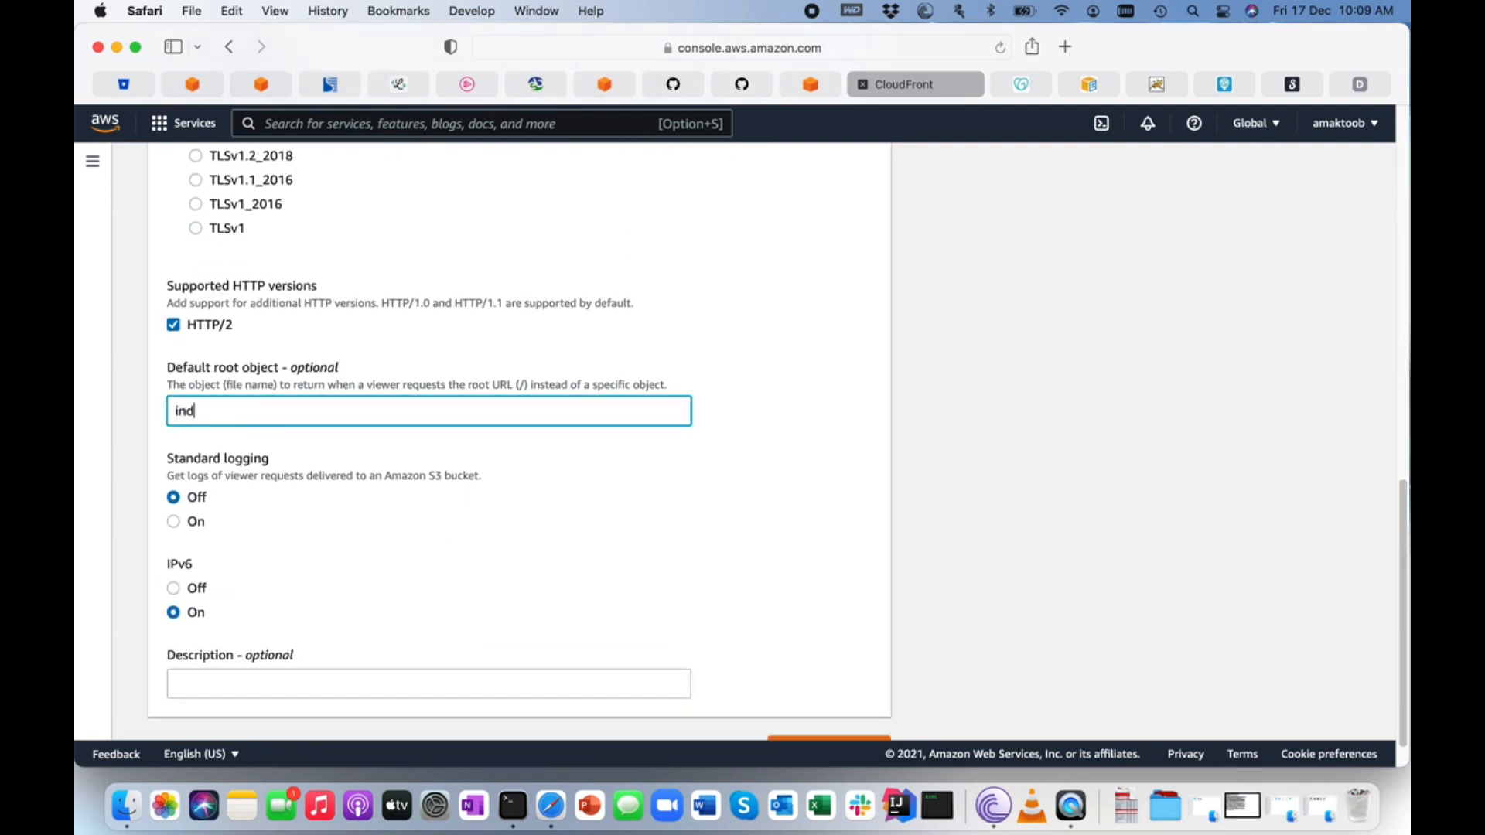
pyautogui.write('ml')
pyautogui.scroll(-2, 719, 502)
pyautogui.click(832, 711)
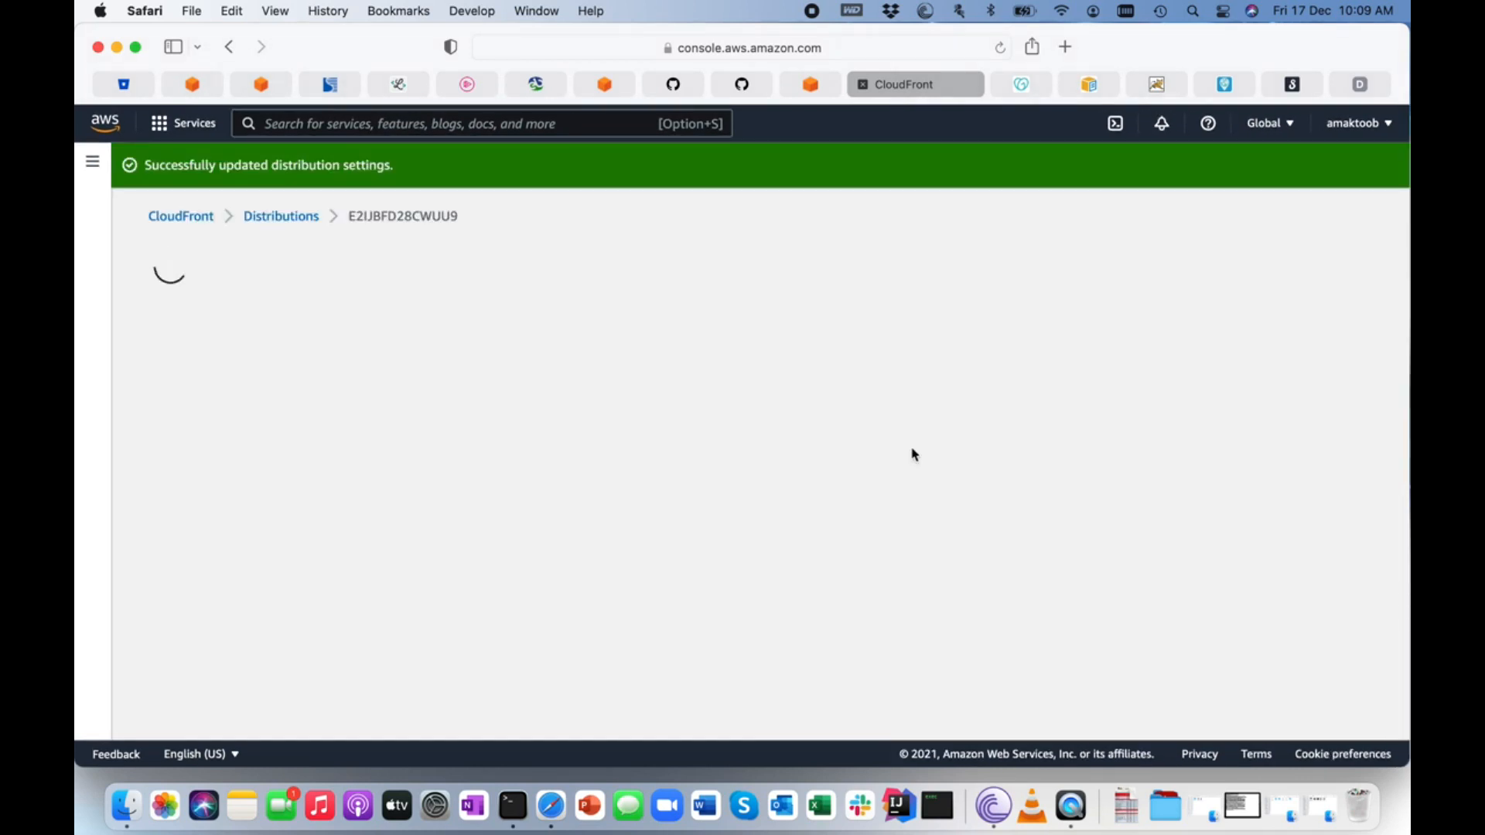
# Go back to the distributions list and refresh it to check whether the updated distribution has finished deploying.
pyautogui.click(281, 216)
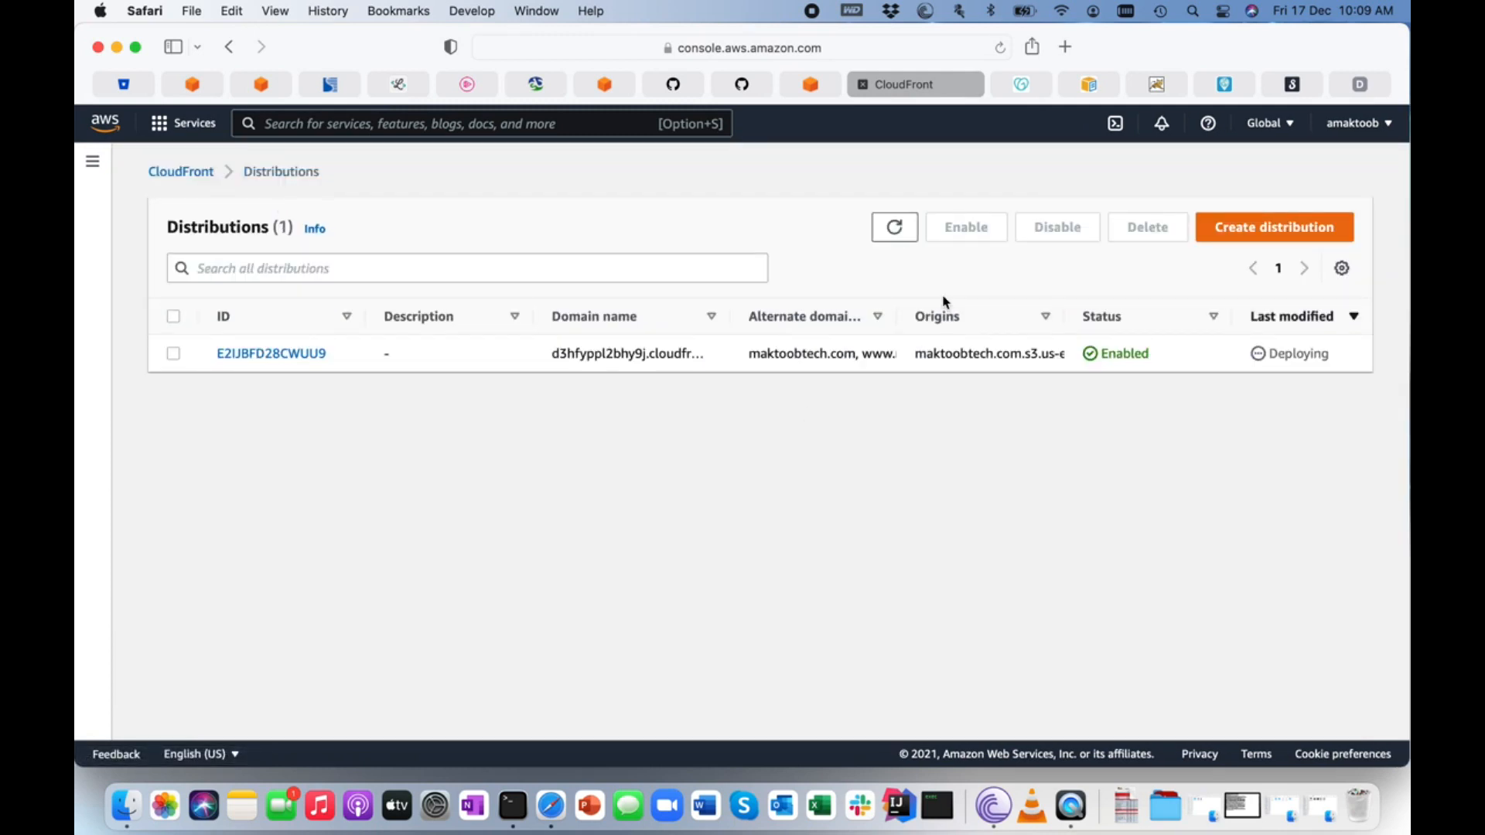
pyautogui.click(903, 238)
pyautogui.click(895, 227)
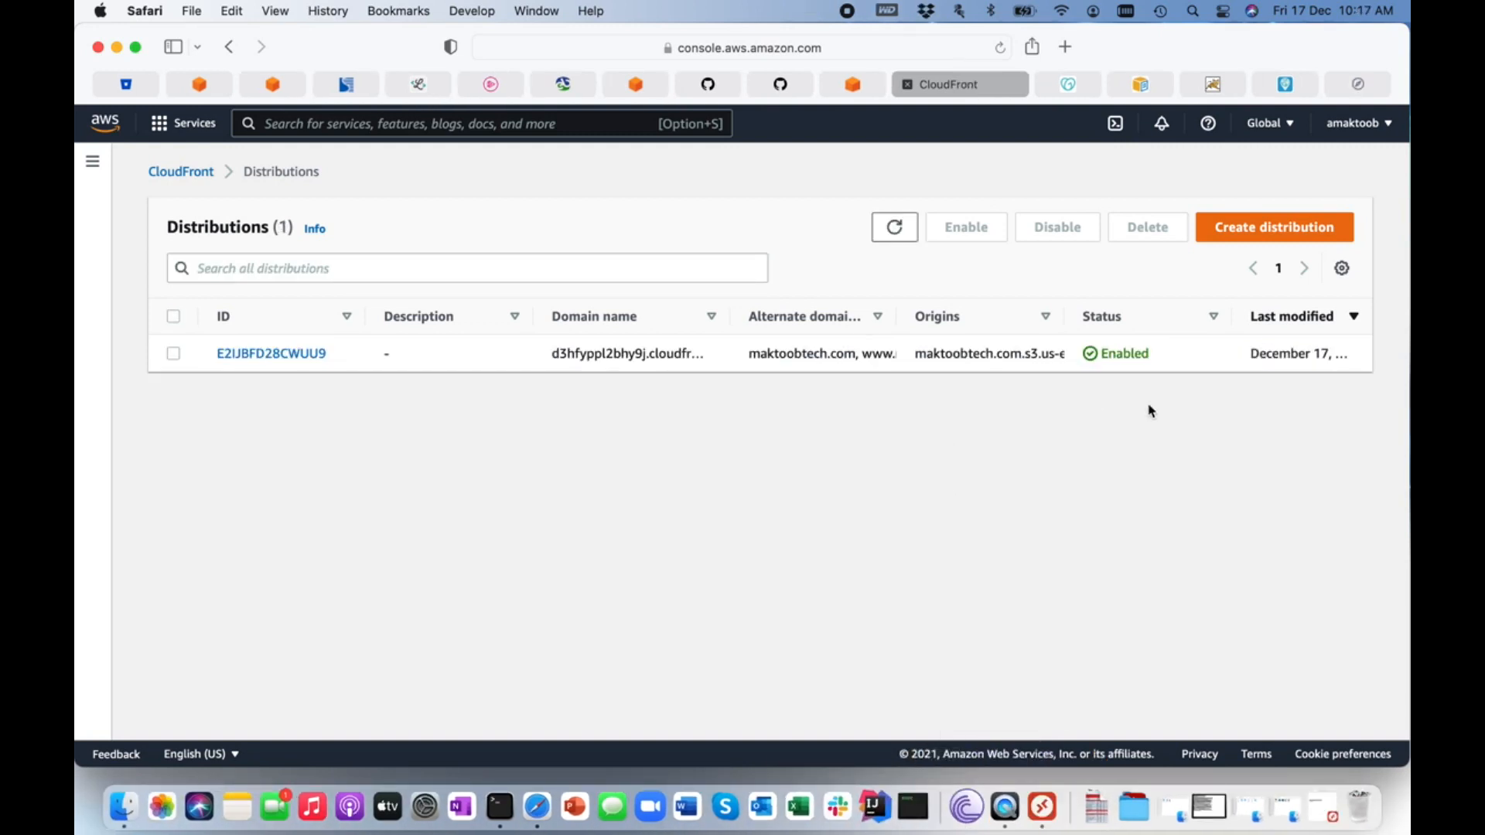
pyautogui.click(894, 226)
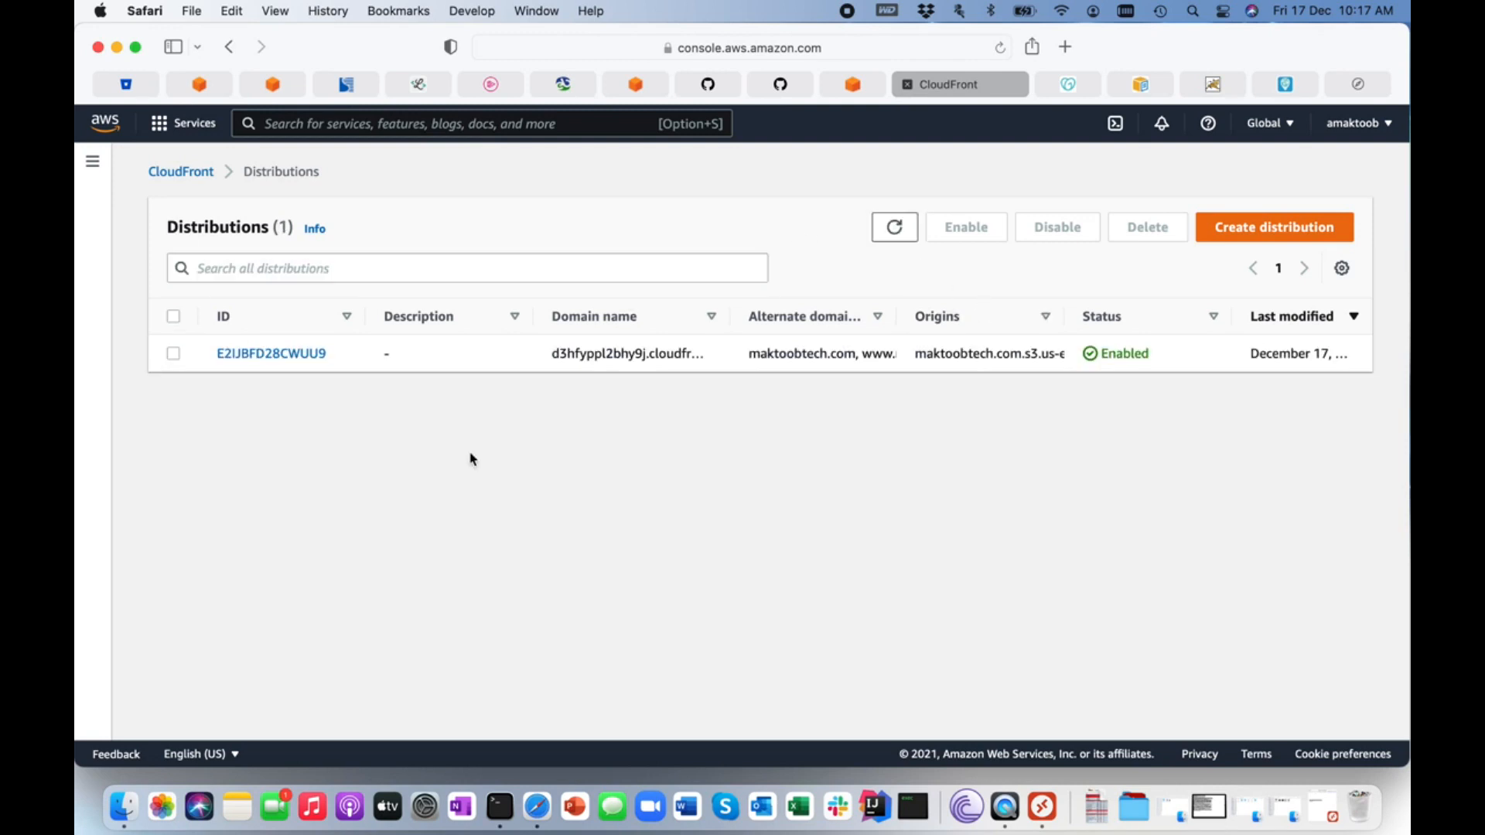
# Copy the updated distribution's domain name again and load it in a new tab to check the served index page.
pyautogui.click(246, 354)
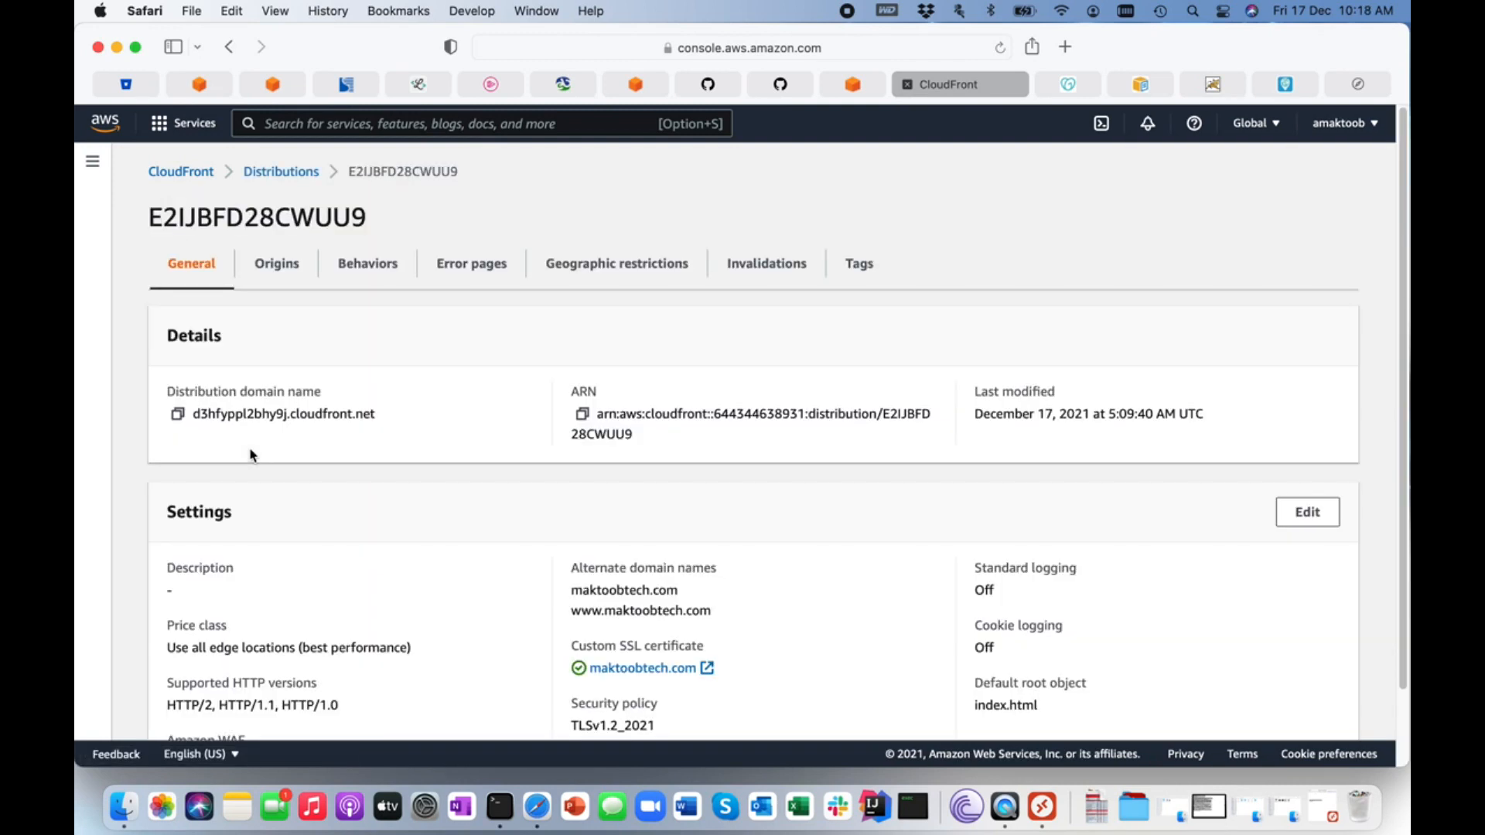
pyautogui.click(177, 415)
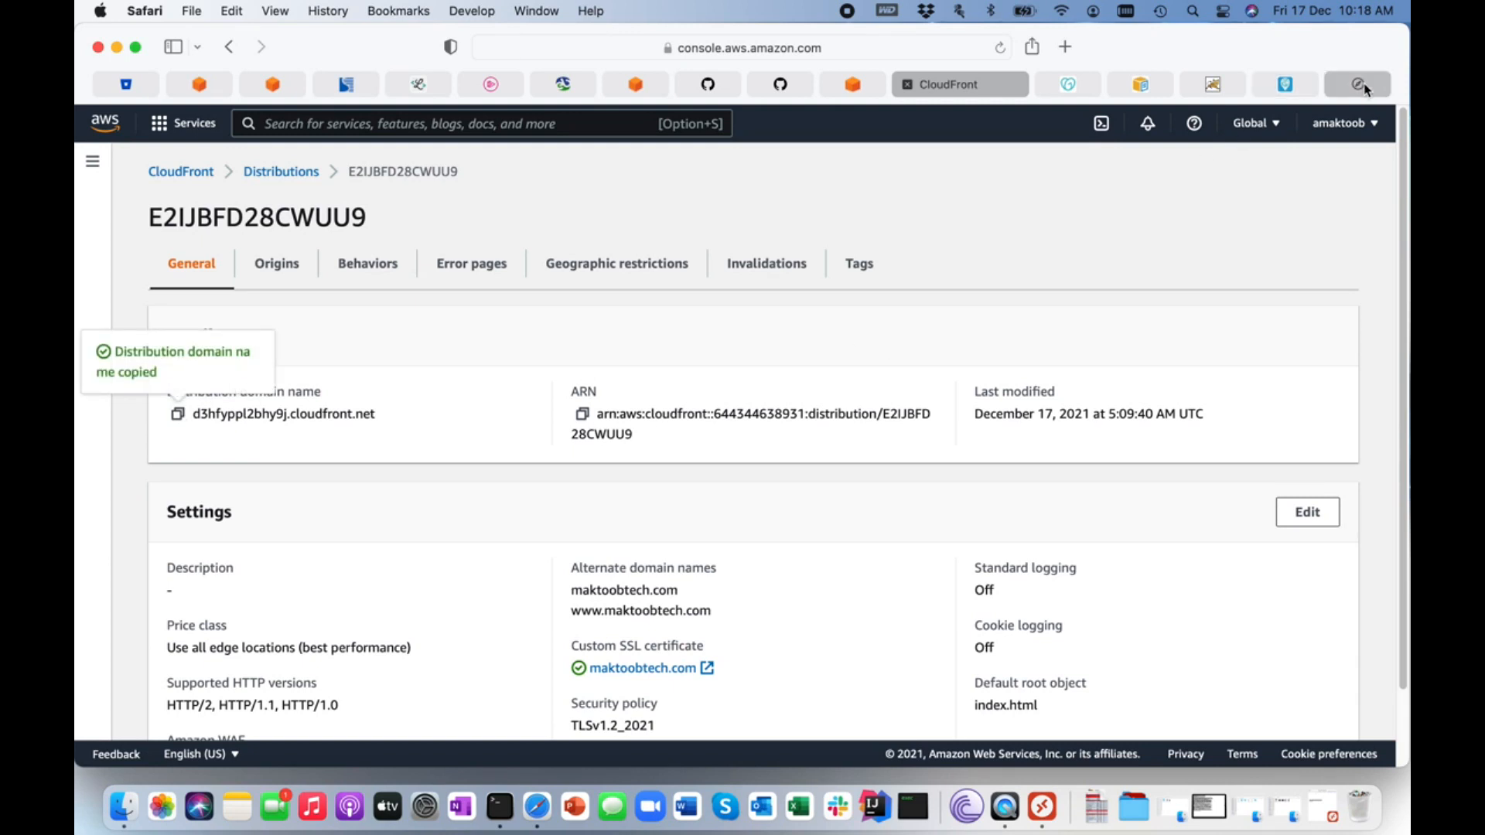
pyautogui.press('super+t')
pyautogui.press('super+v')
pyautogui.press('Return')
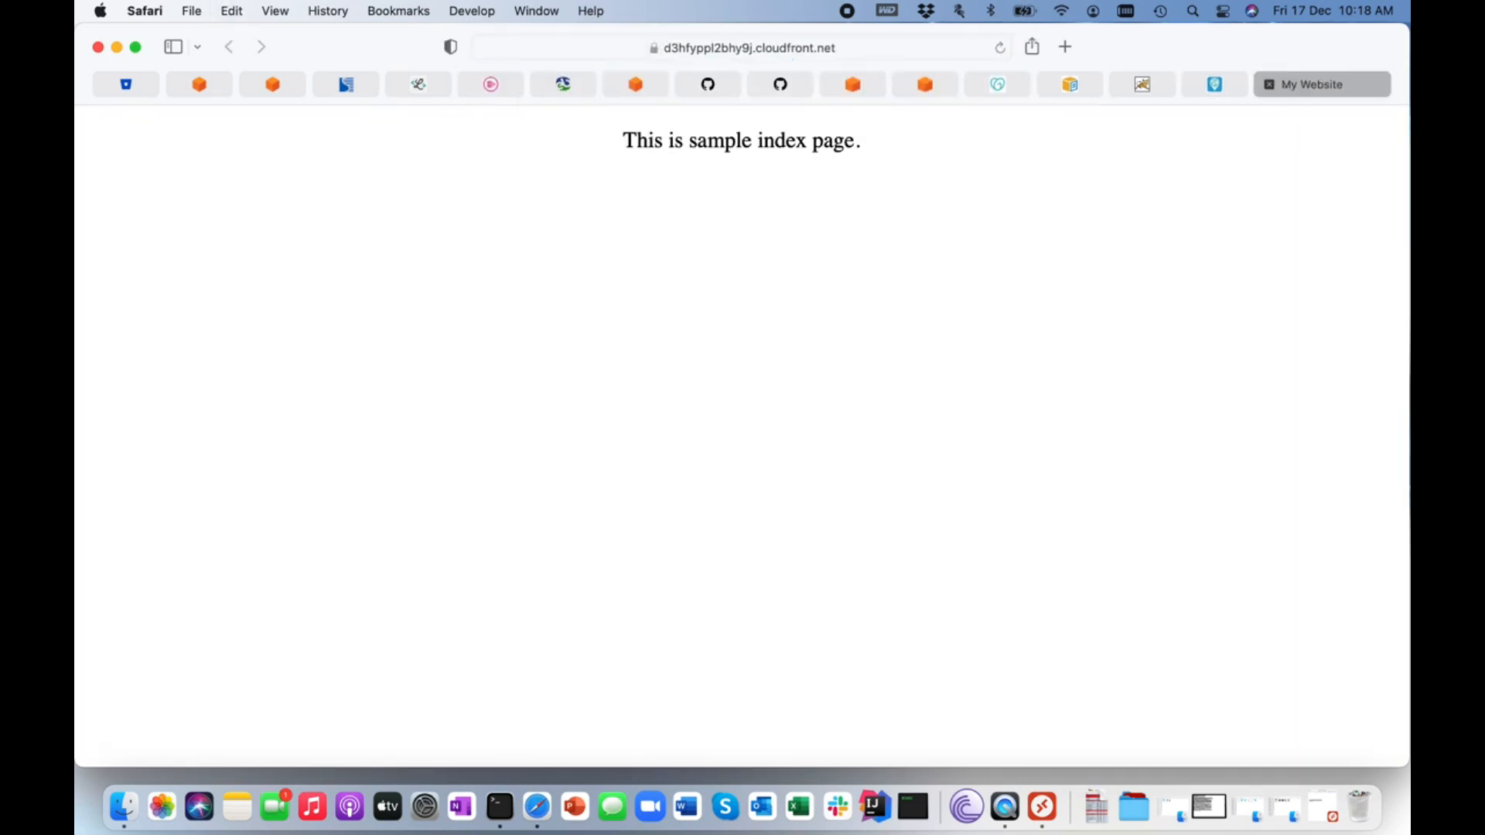
pyautogui.moveTo(625, 135); pyautogui.dragTo(972, 162)
pyautogui.click(972, 163)
# Switch to Route 53 and open the maktoobtech.com hosted zone's records.
pyautogui.click(660, 87)
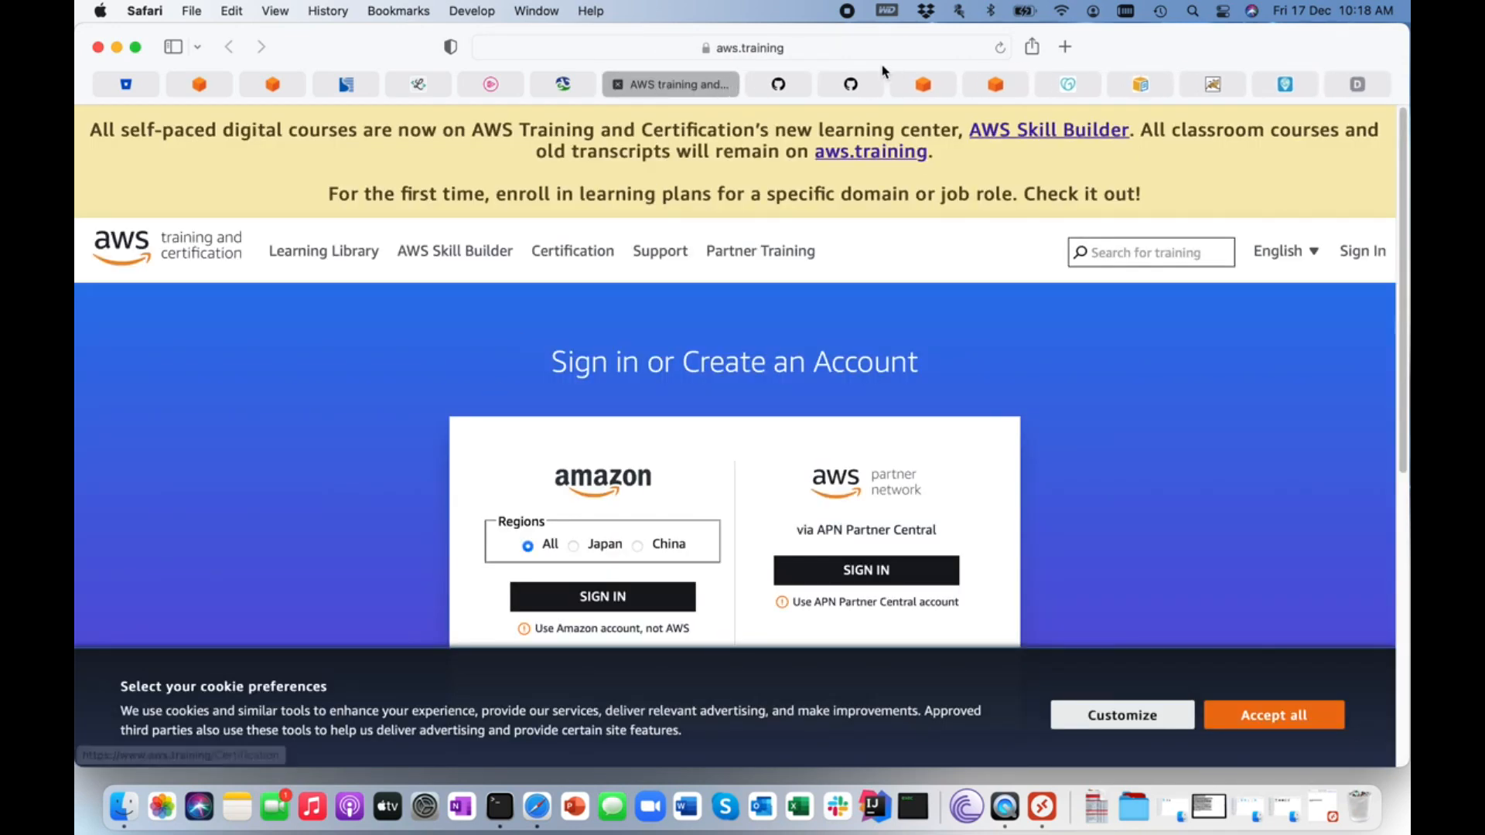
pyautogui.click(924, 84)
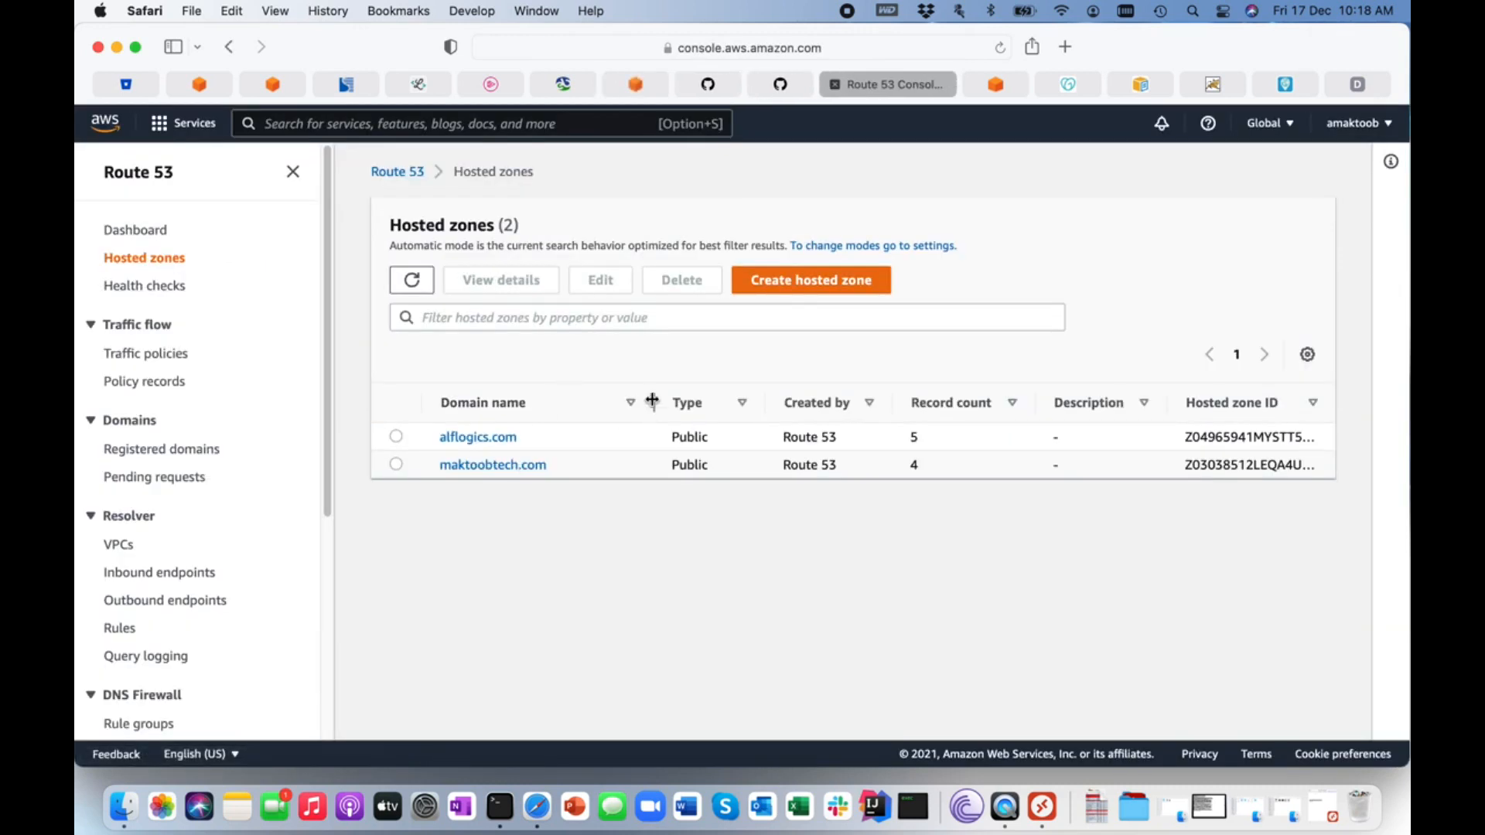
pyautogui.click(509, 466)
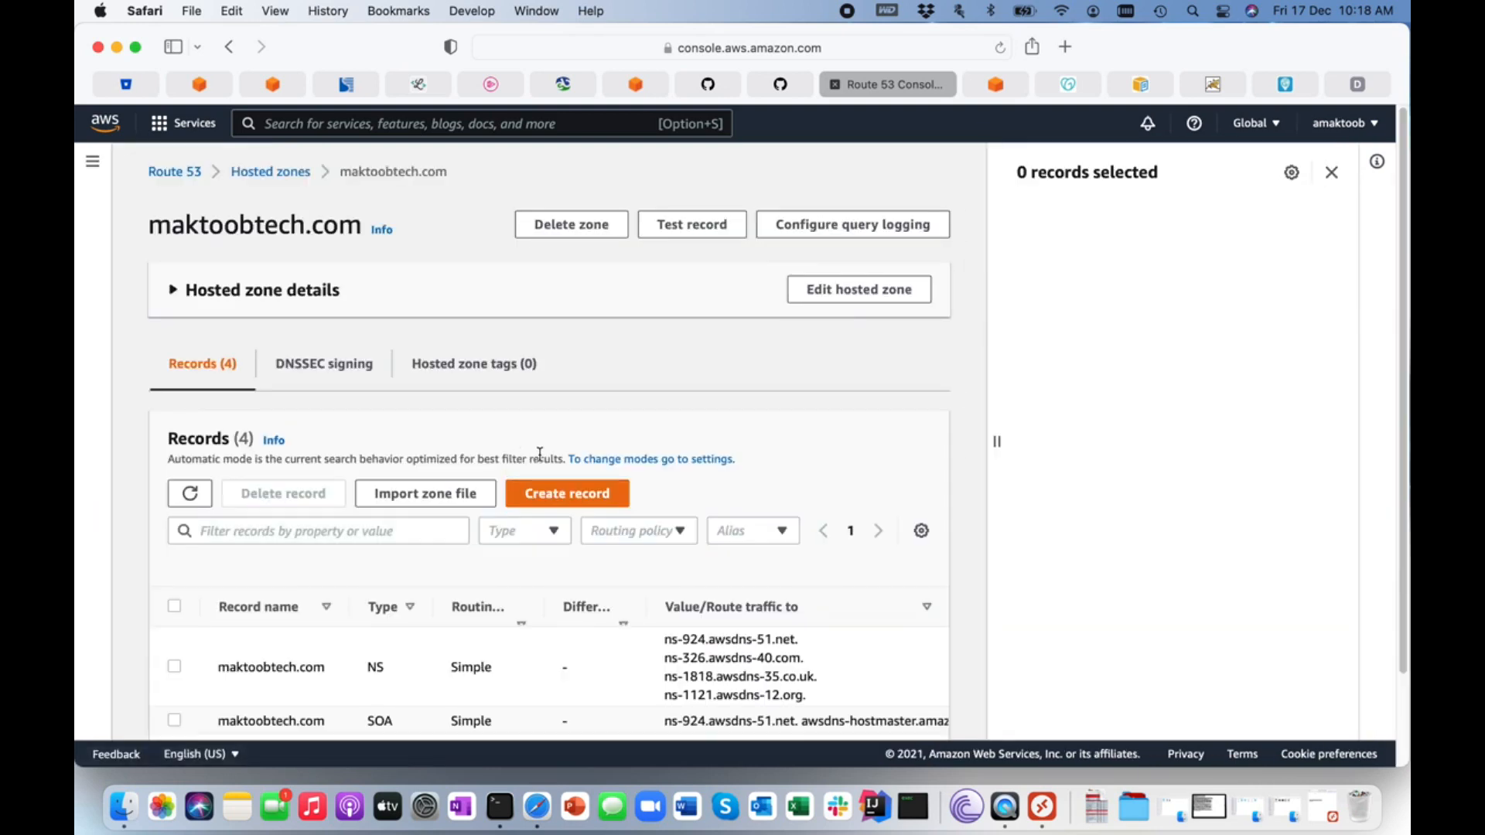
# Create a simple-routing A record for the root domain as an alias to the CloudFront distribution d3hfyppl2bhy9j.cloudfront.net and review the record list.
pyautogui.scroll(-3, 540, 454)
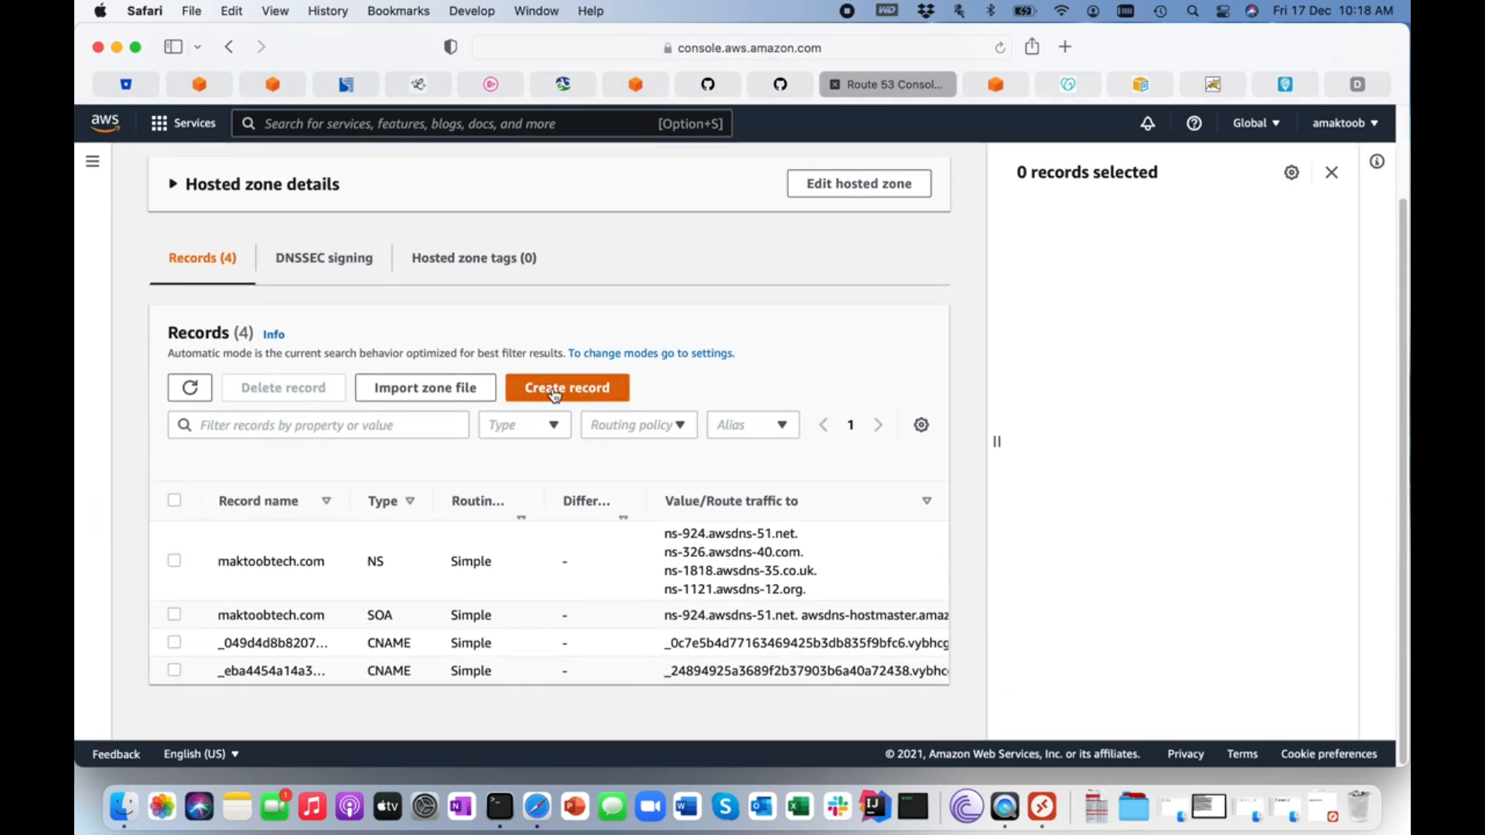
pyautogui.click(554, 393)
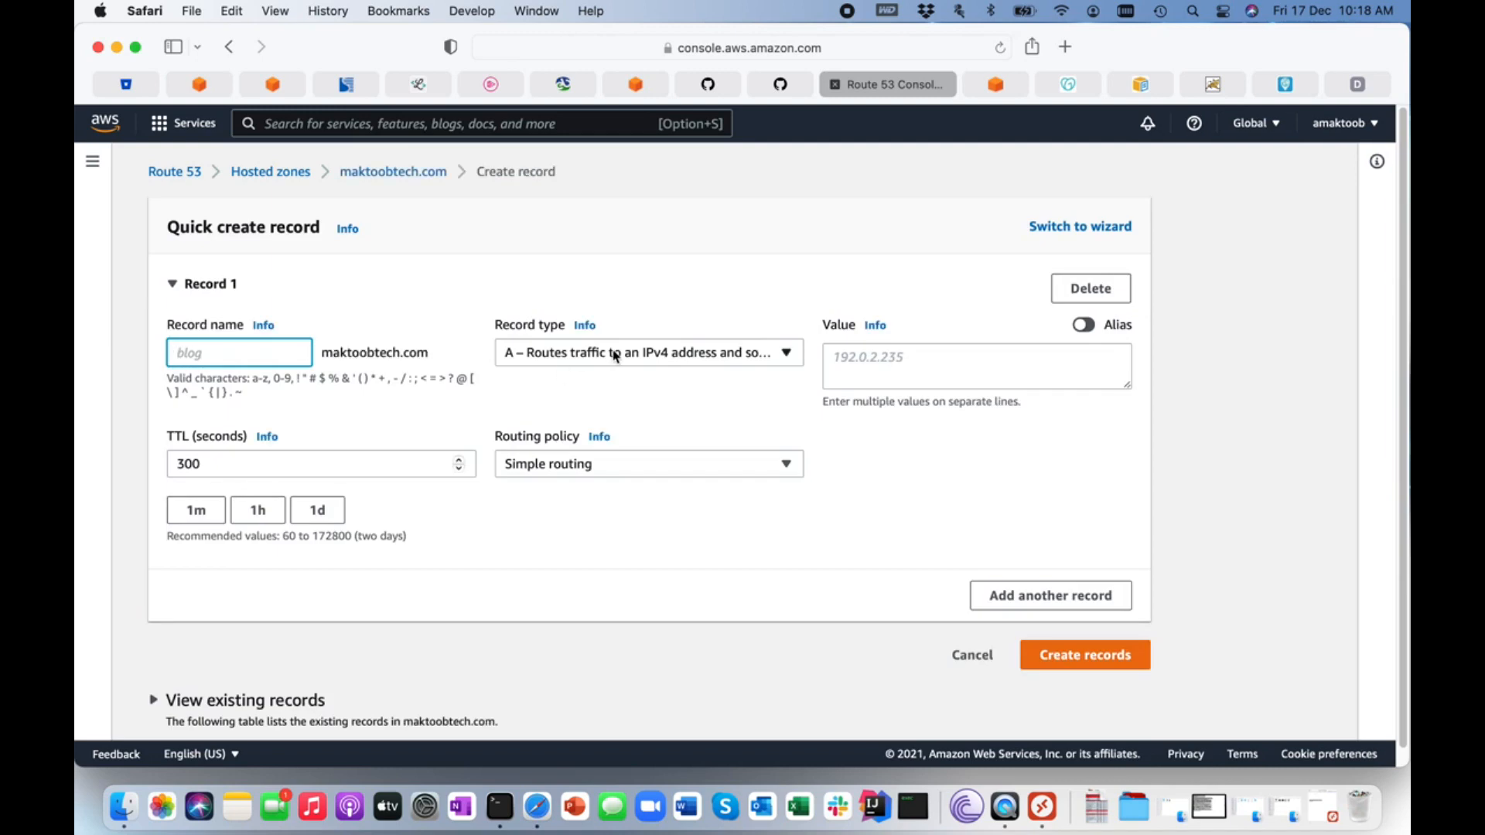
pyautogui.click(614, 354)
pyautogui.click(615, 354)
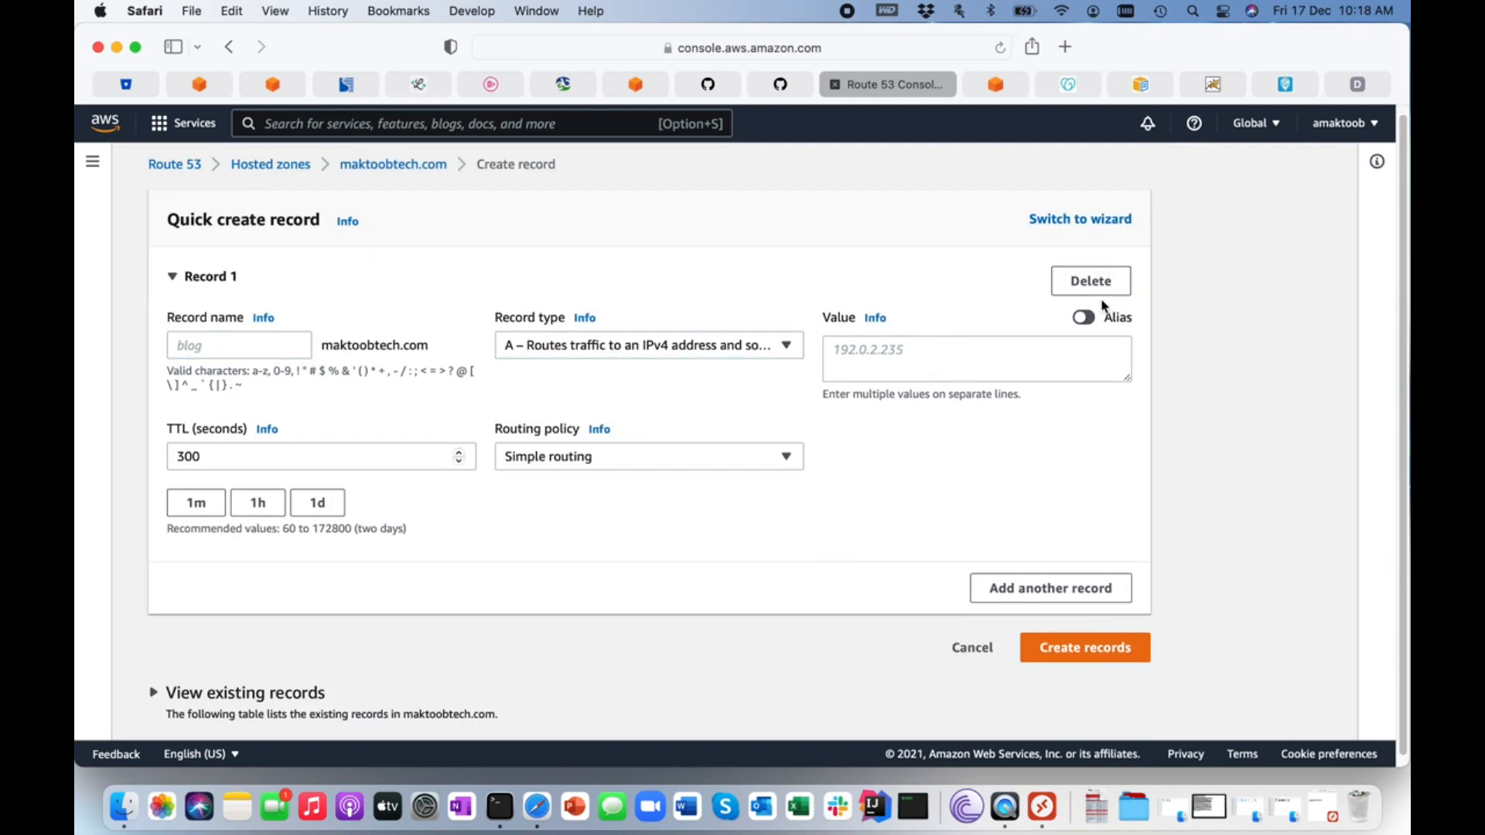
pyautogui.click(1084, 318)
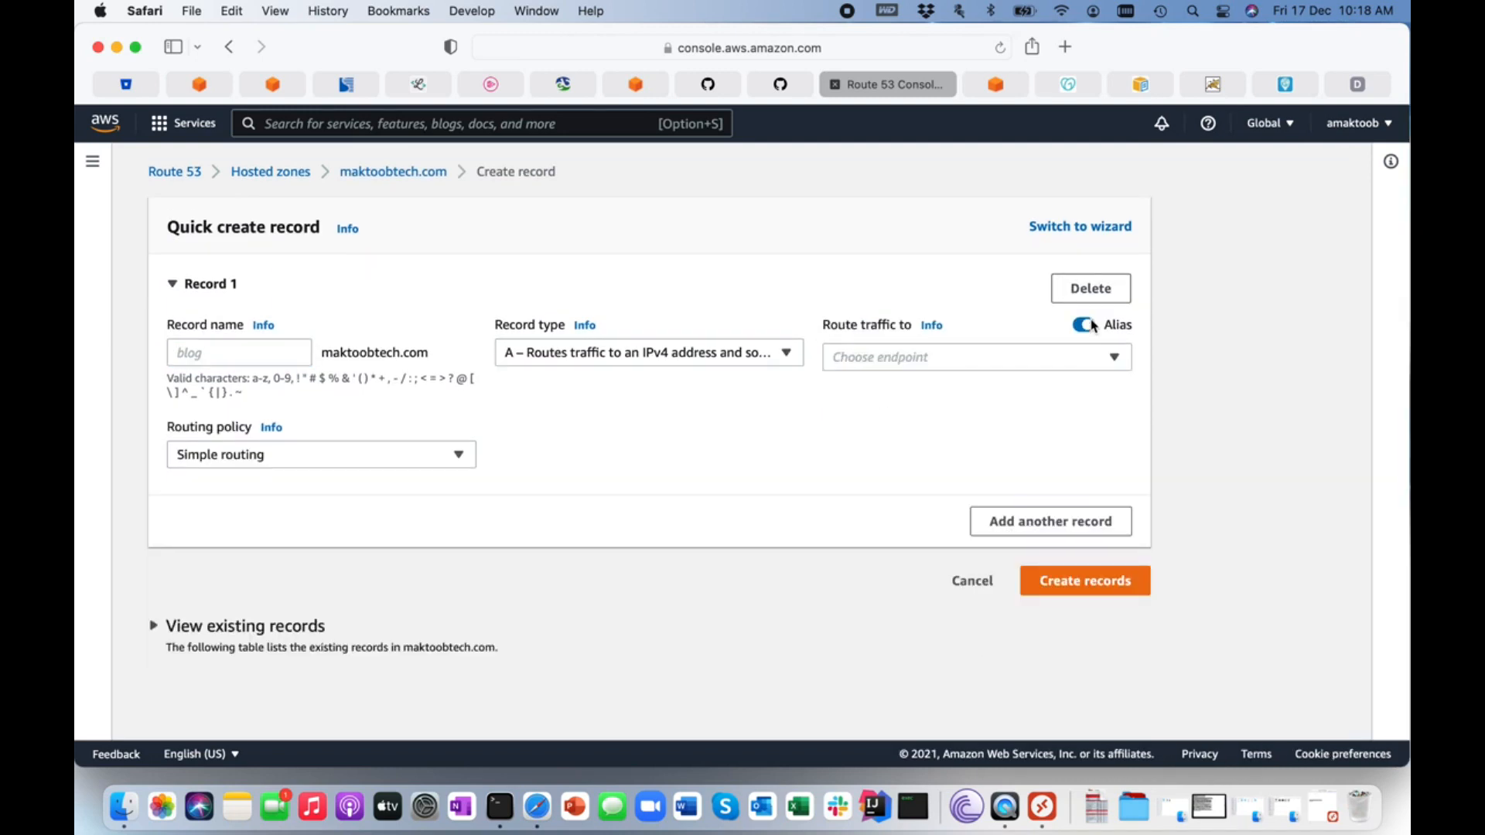
pyautogui.click(1114, 356)
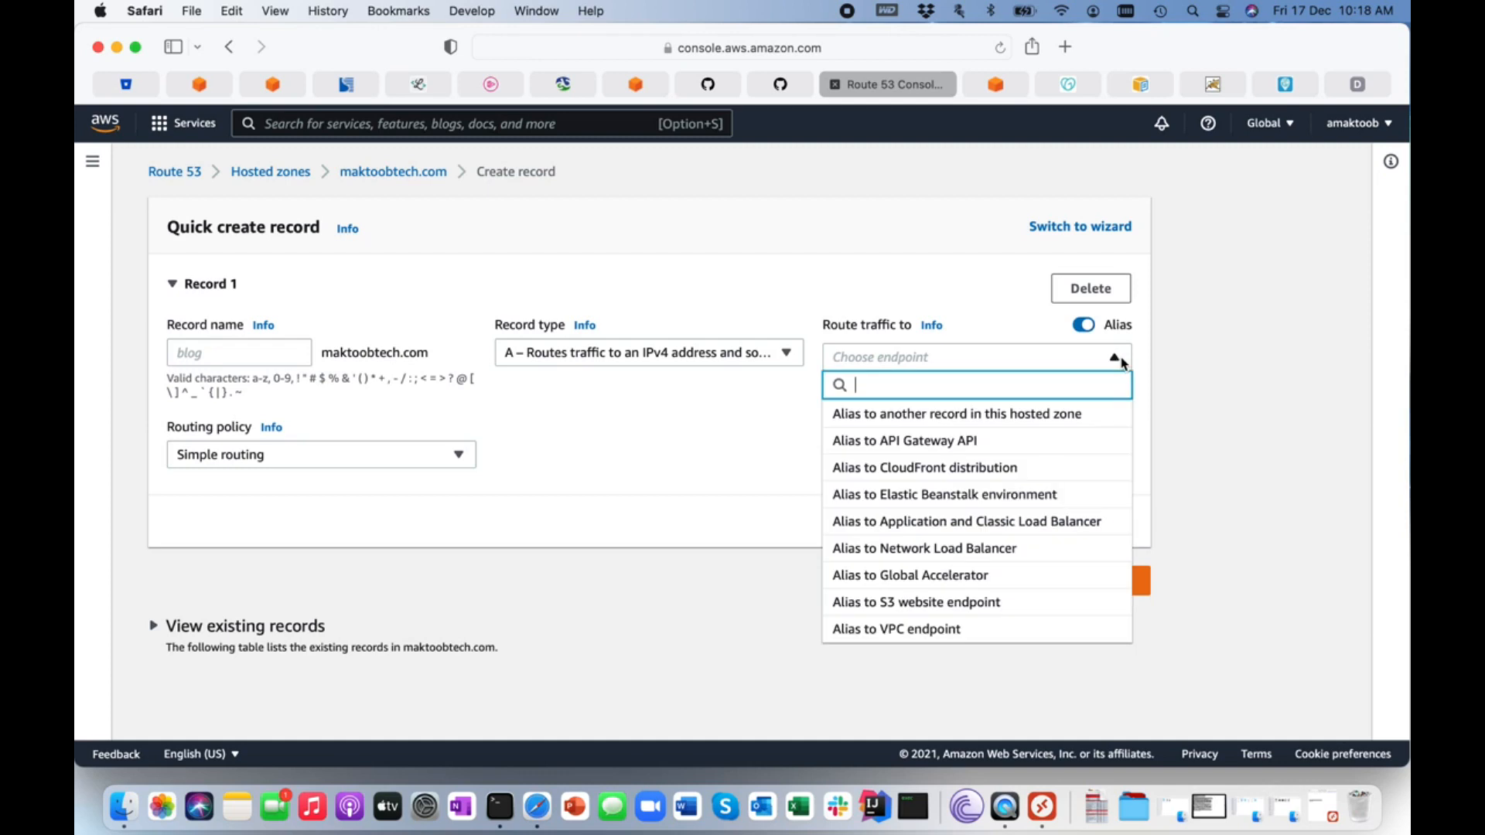
pyautogui.click(888, 468)
pyautogui.click(889, 468)
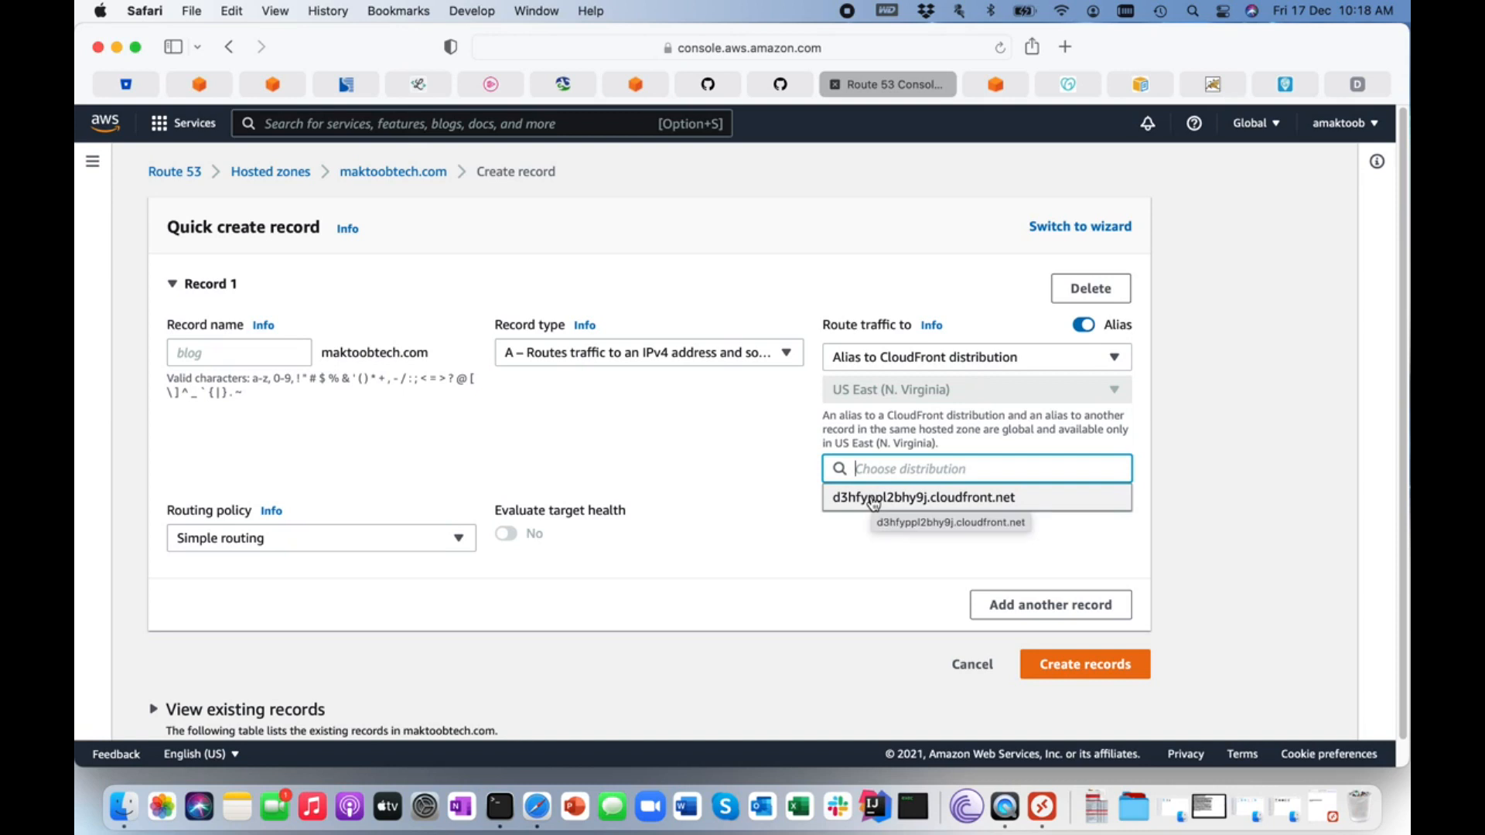
pyautogui.click(873, 499)
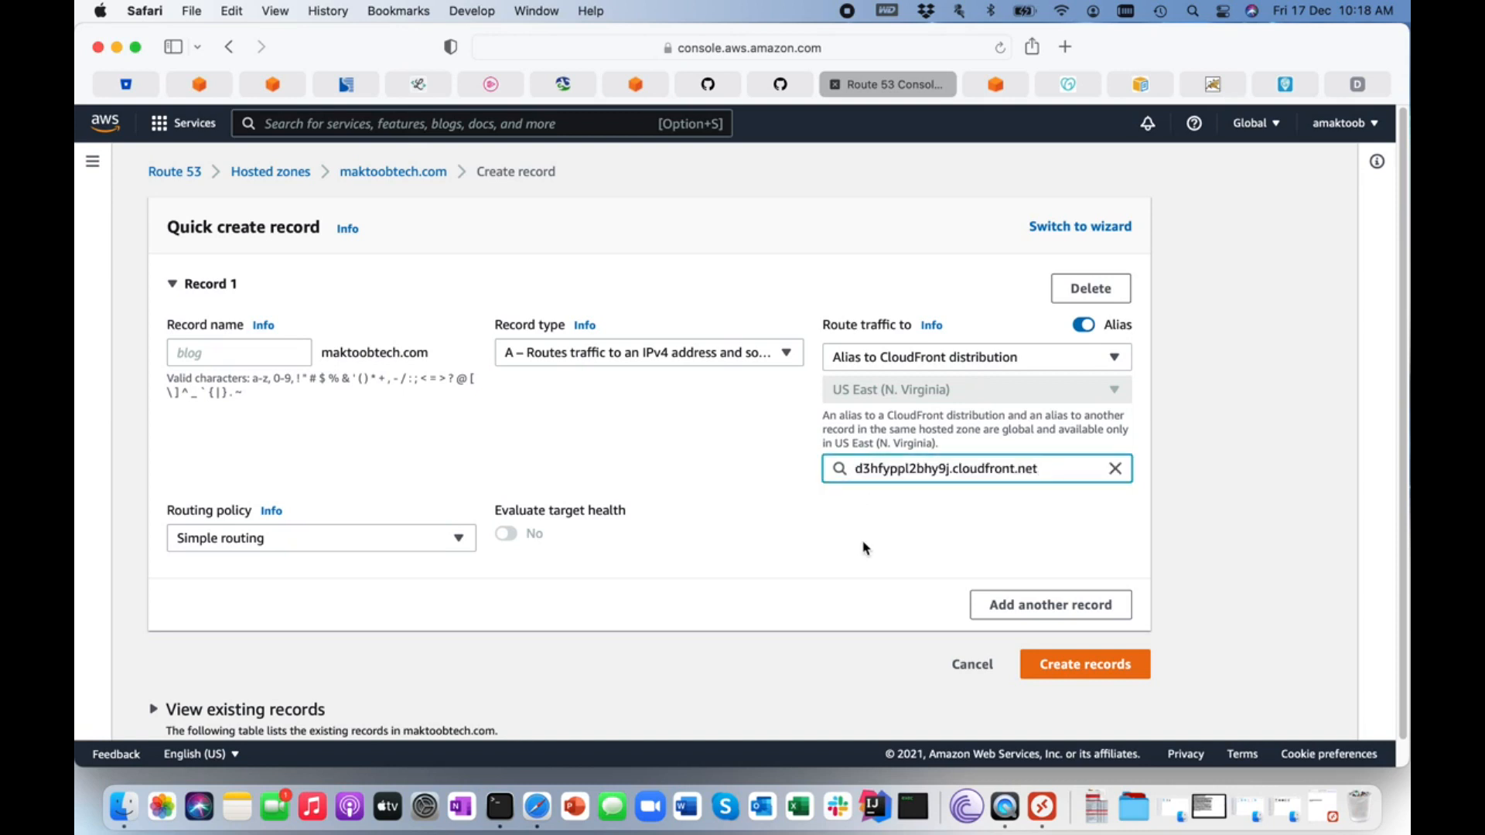
pyautogui.click(1081, 667)
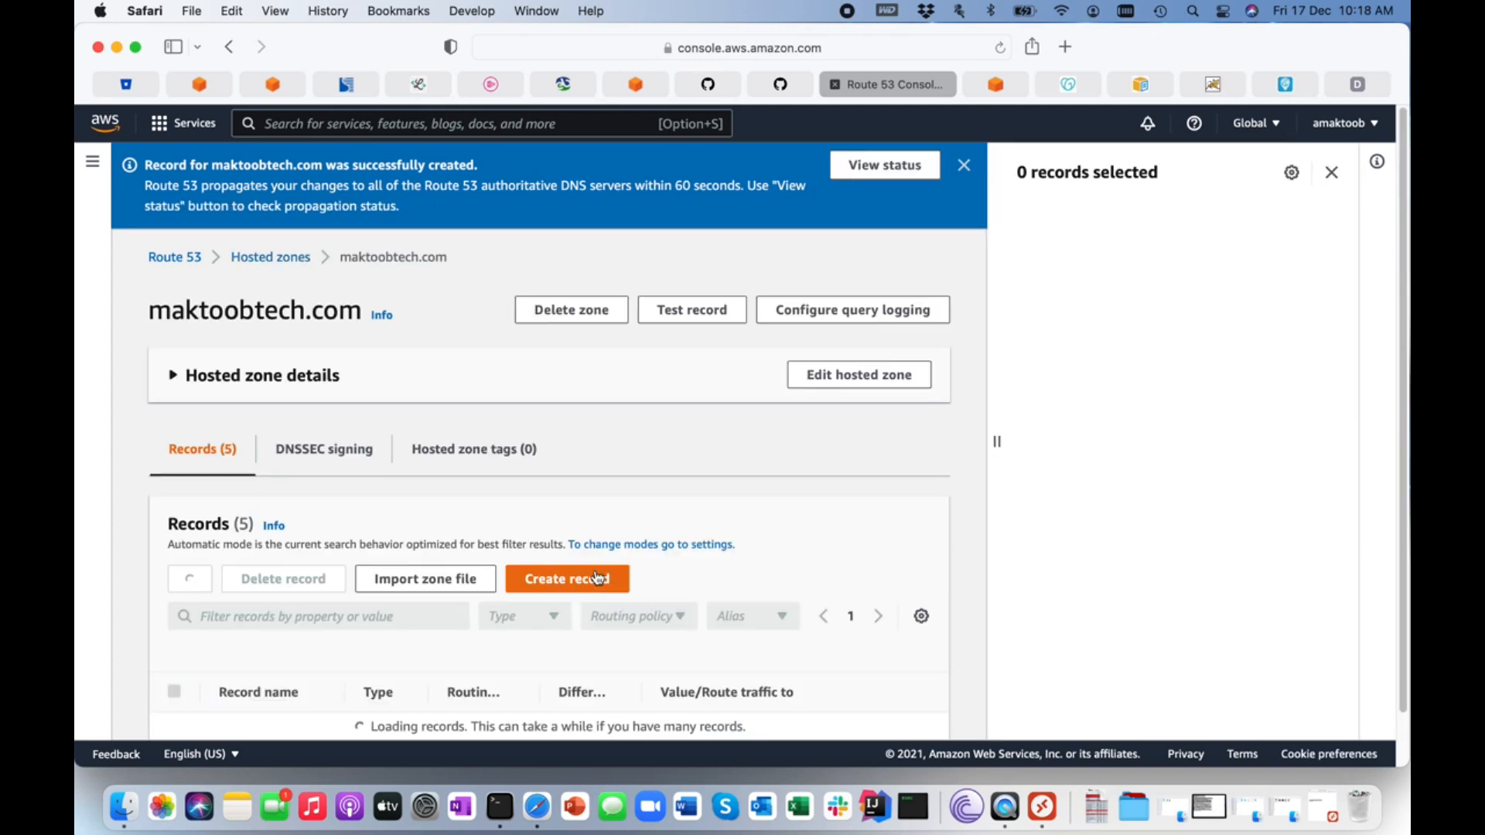
pyautogui.scroll(-5, 596, 576)
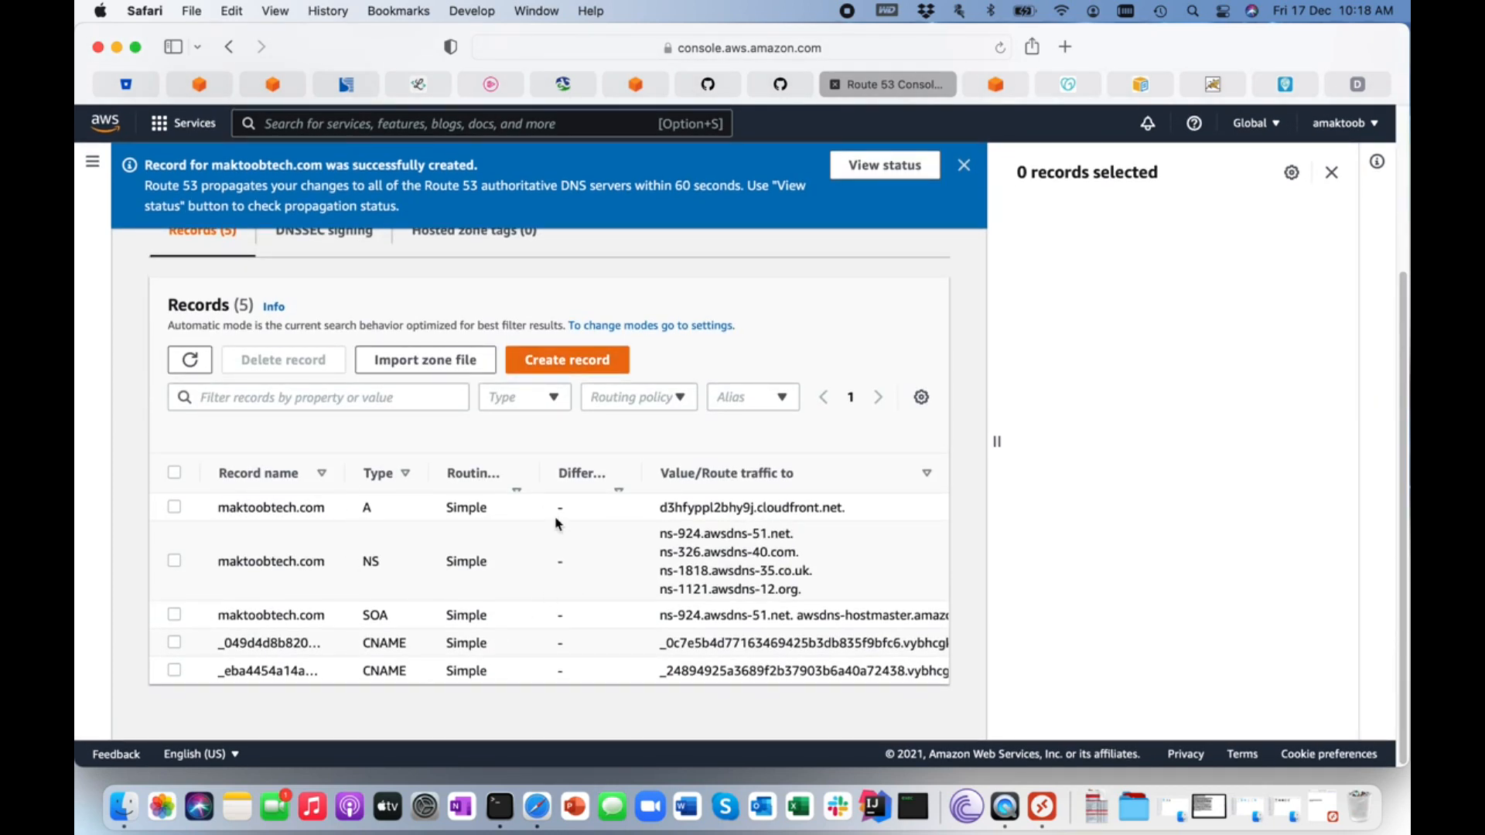
pyautogui.scroll(6, 557, 523)
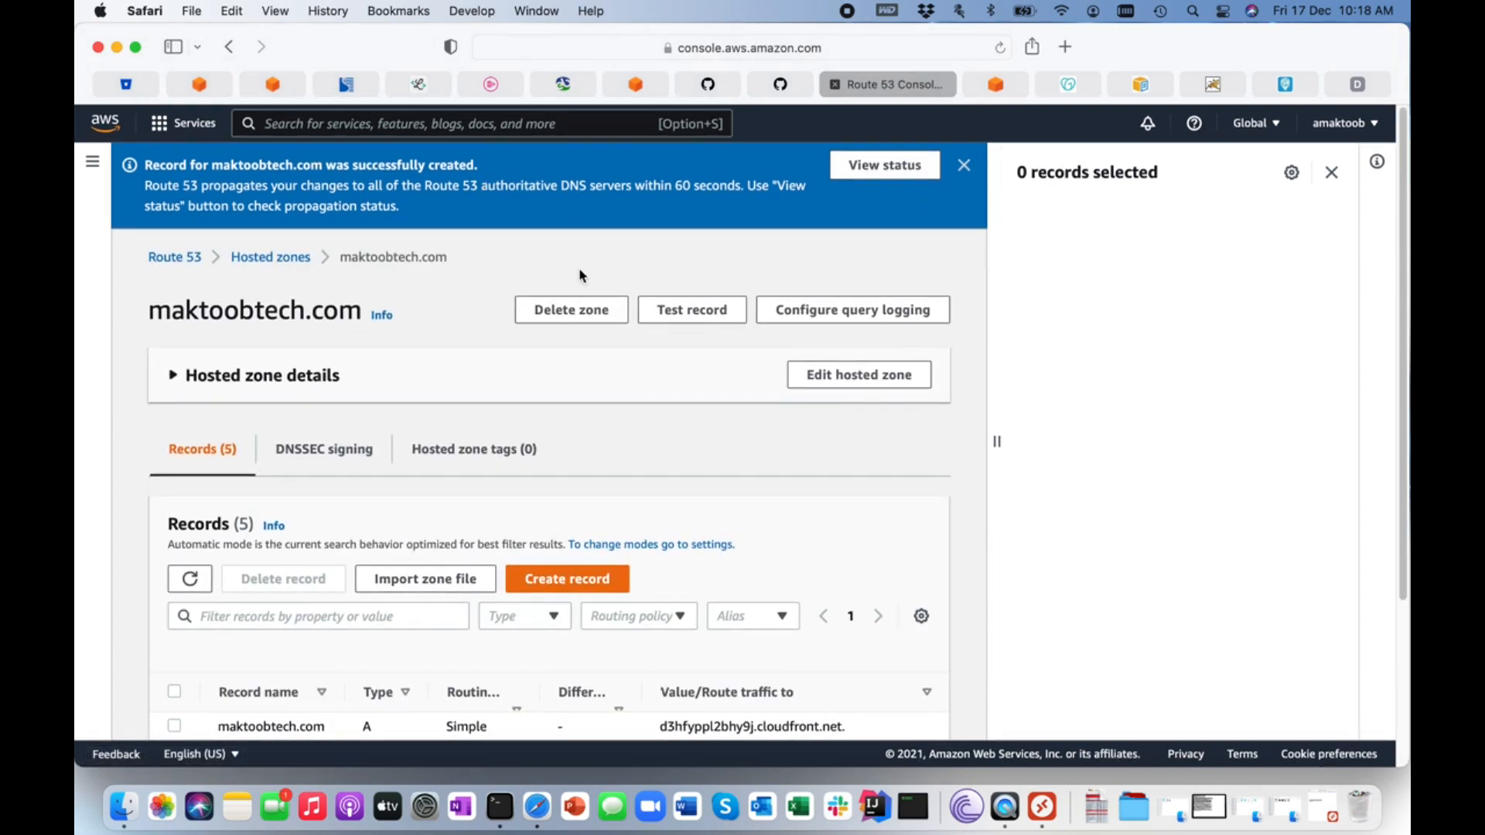
# Load maktoobtech.com in the last browser tab to check the served page, and return to the Route 53 records.
pyautogui.click(1365, 88)
pyautogui.click(856, 51)
pyautogui.write('mak')
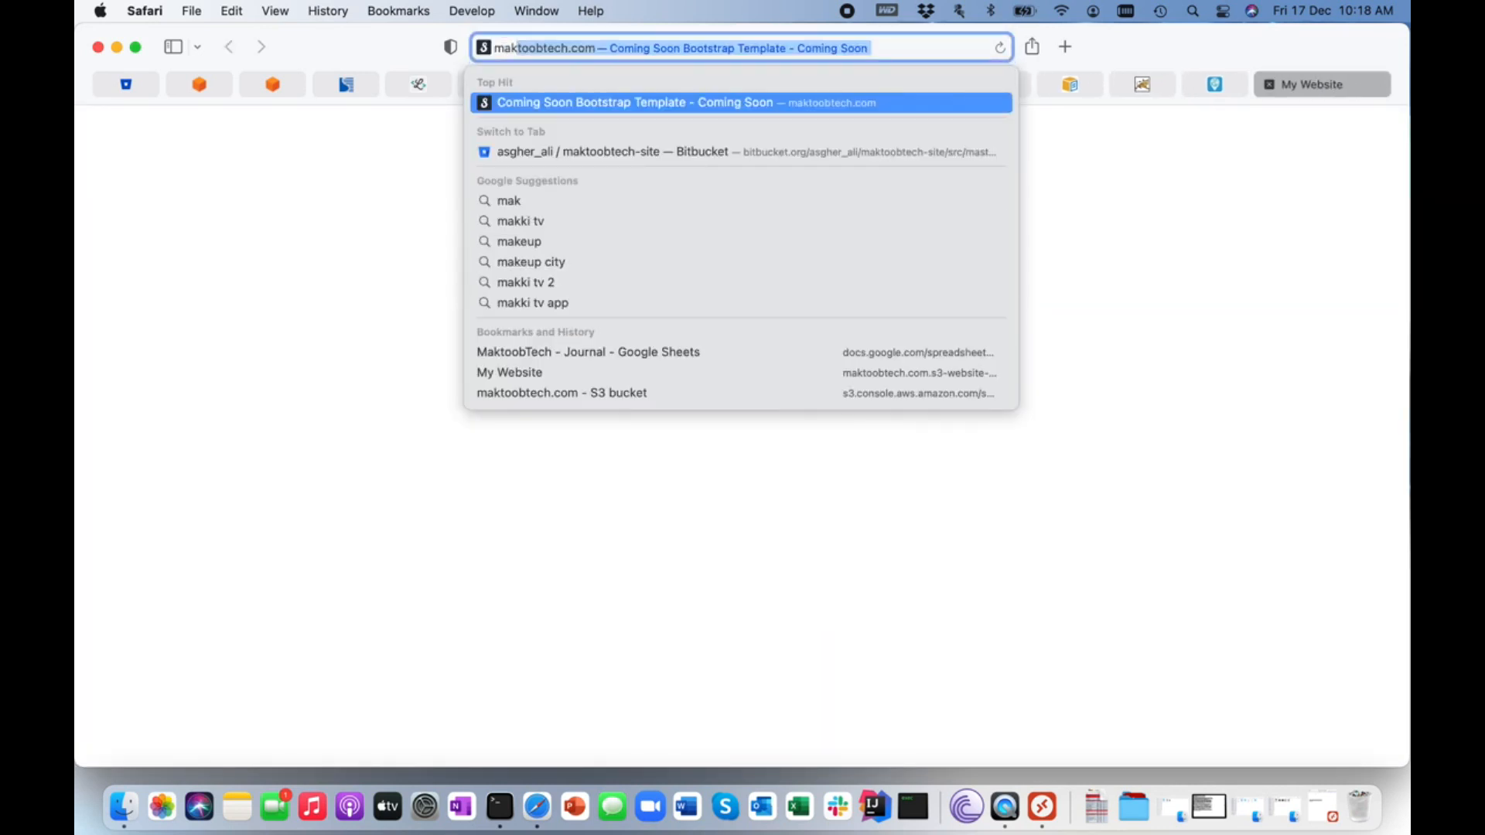
pyautogui.press('Return')
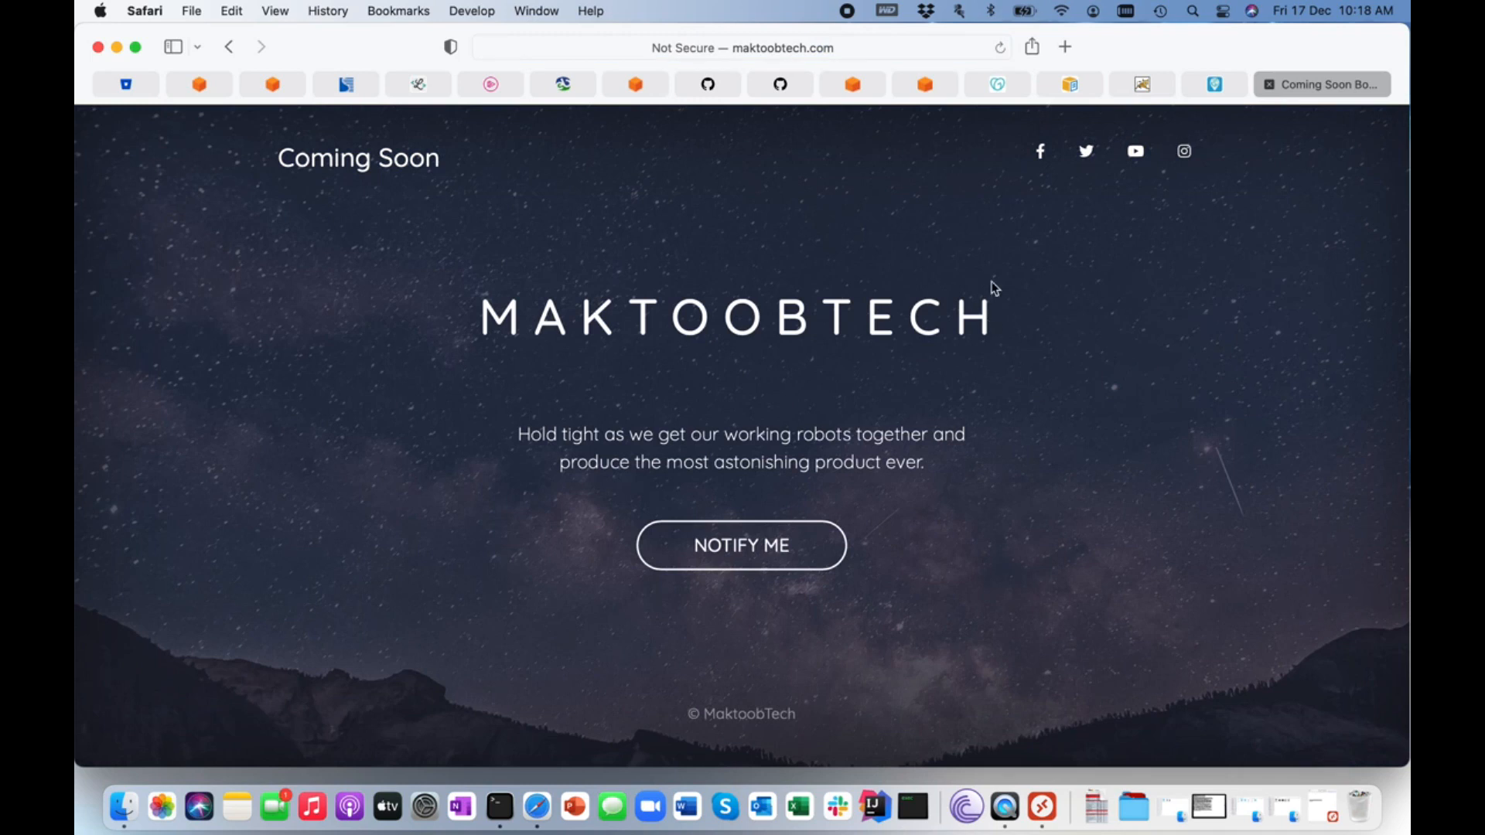
pyautogui.click(653, 92)
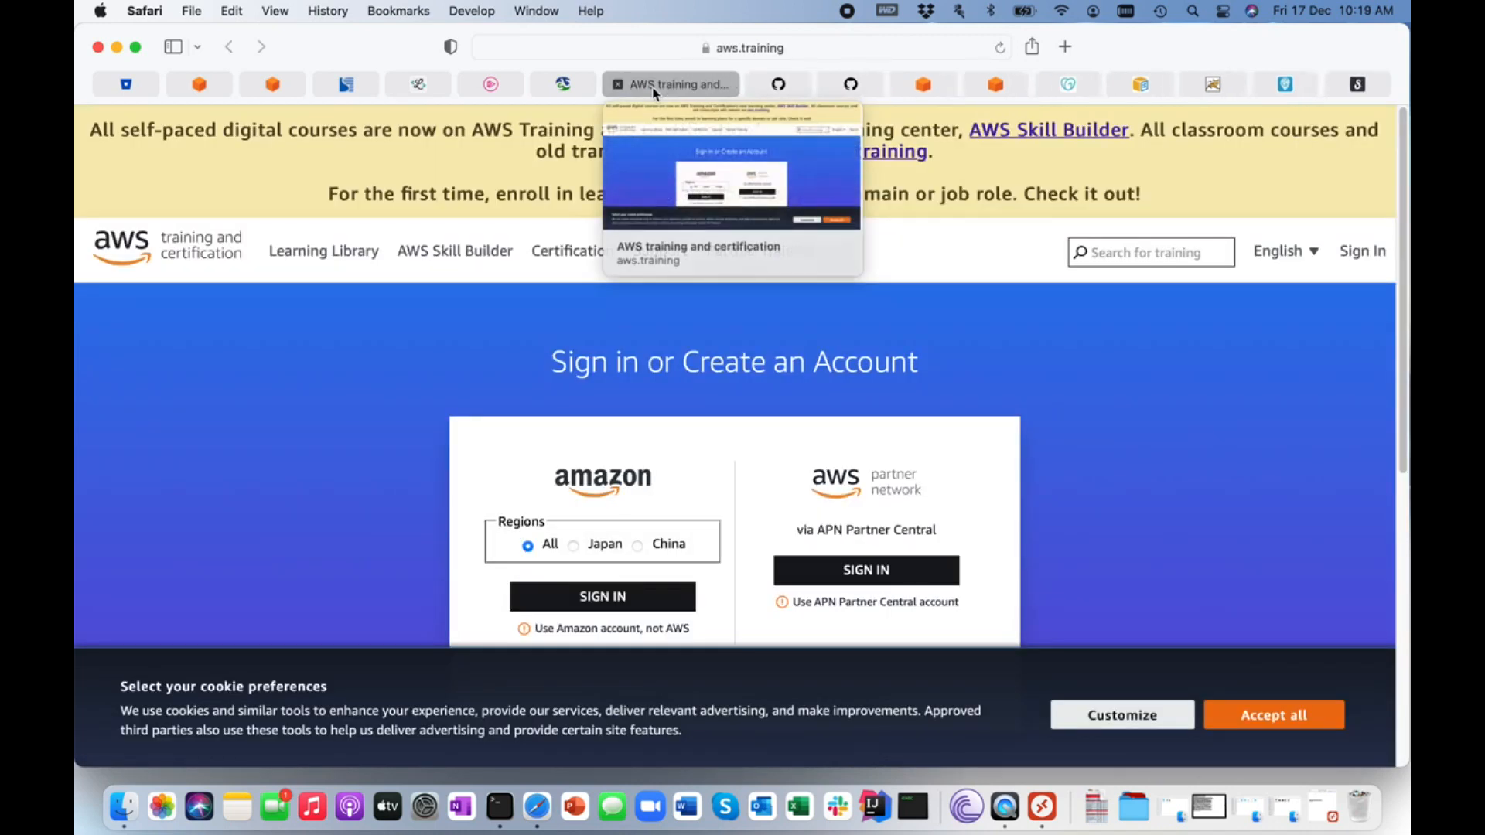
pyautogui.click(942, 92)
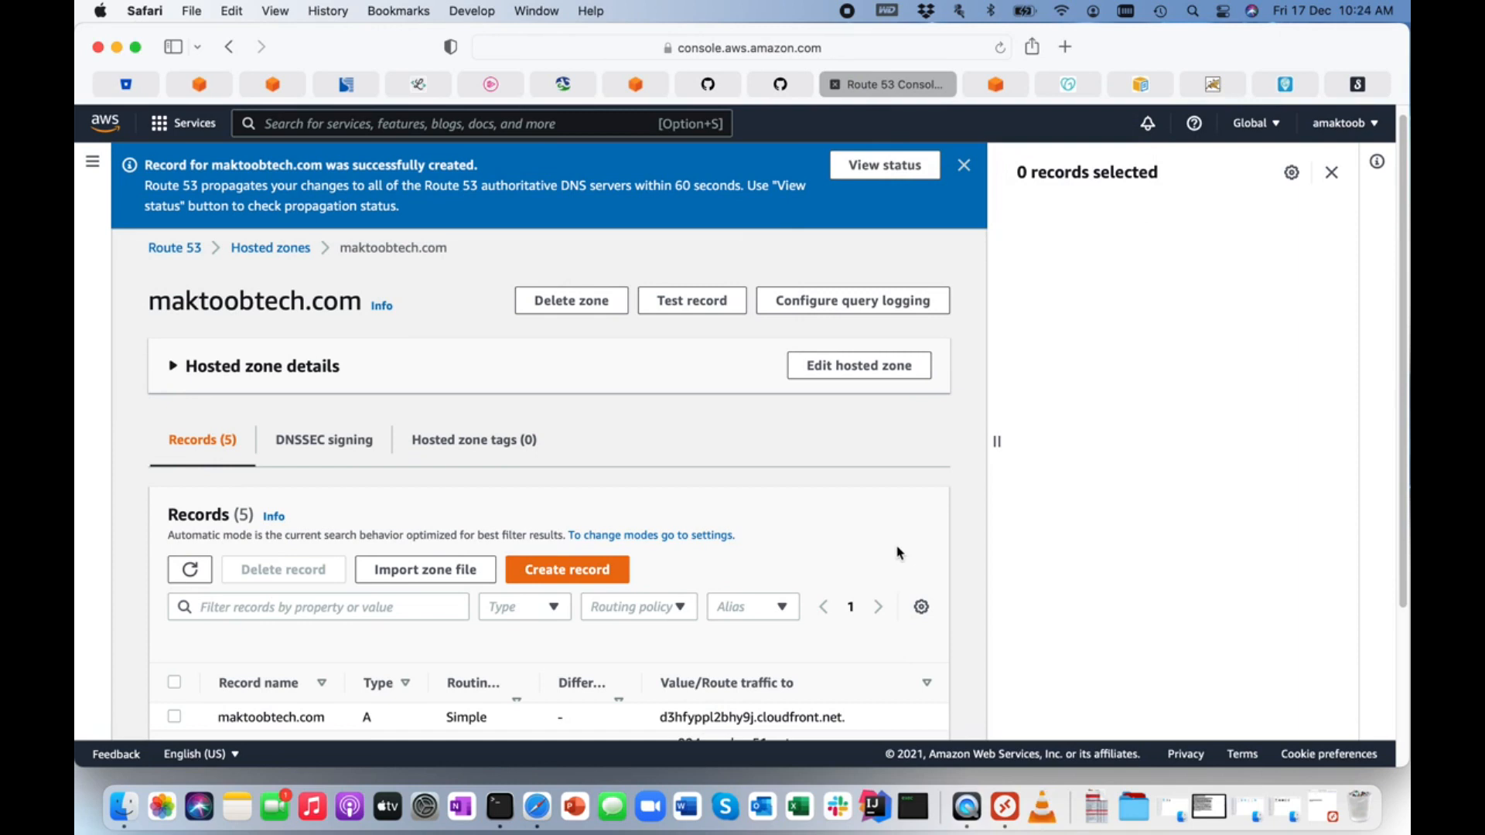
# Switch to Microsoft Remote Desktop, reload maktoobtech.com in its browser to check the index page, and return to the local desktop.
pyautogui.click(1005, 787)
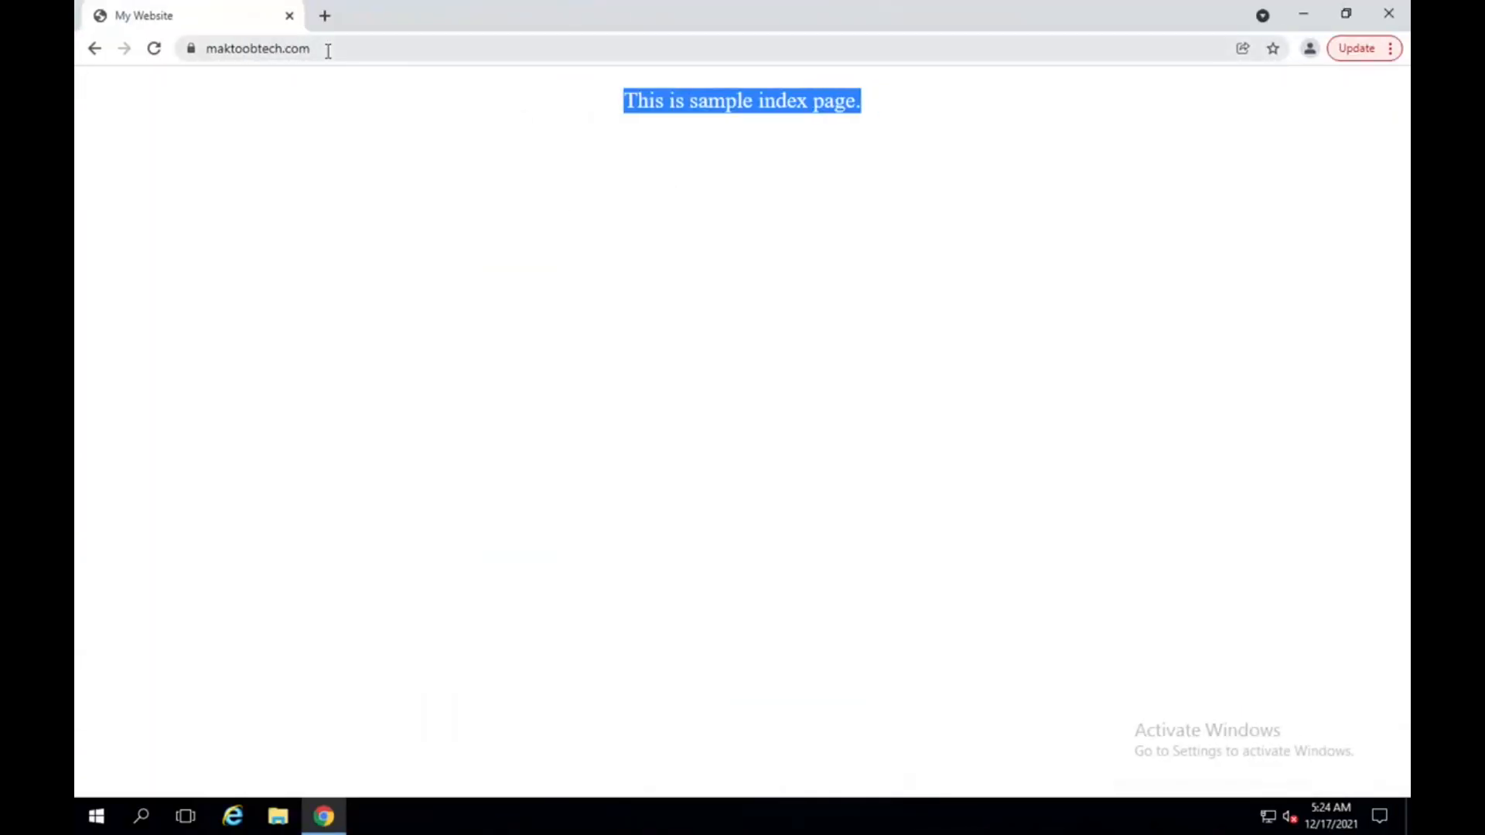
pyautogui.click(277, 45)
pyautogui.click(154, 48)
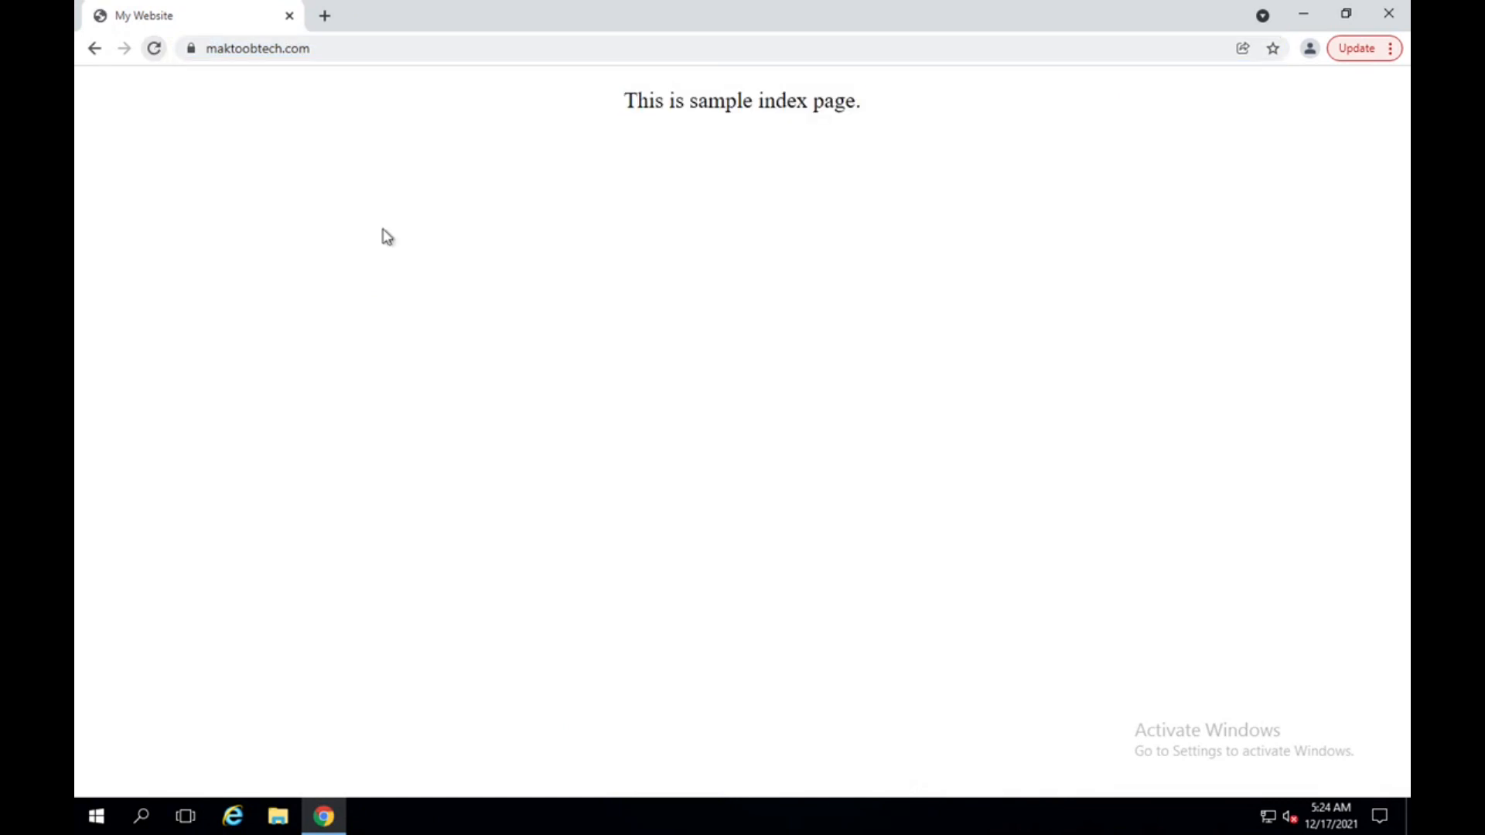
pyautogui.moveTo(624, 104); pyautogui.dragTo(922, 155)
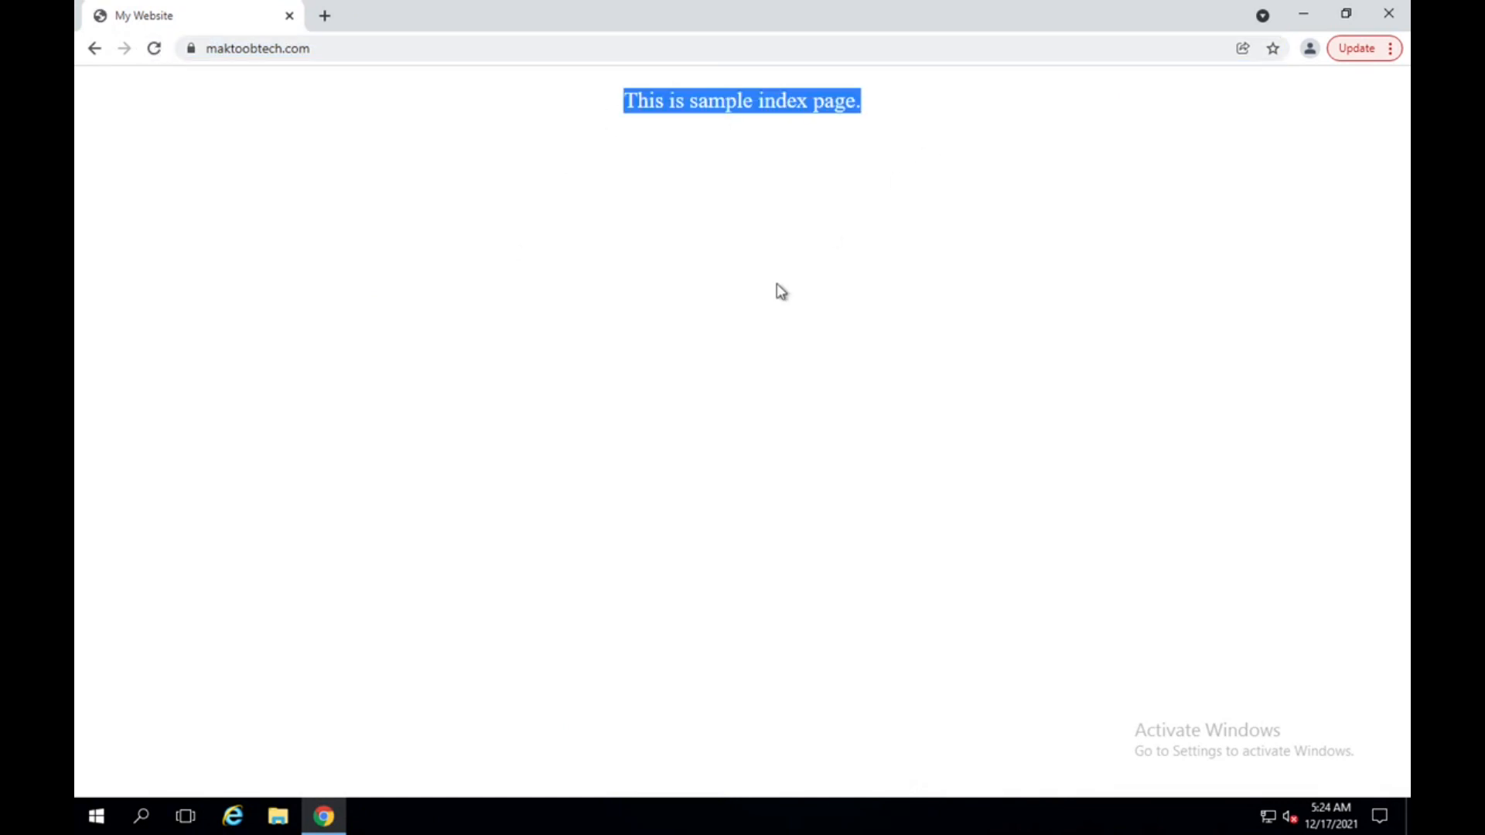
pyautogui.hotkey('ctrl', 'Left')
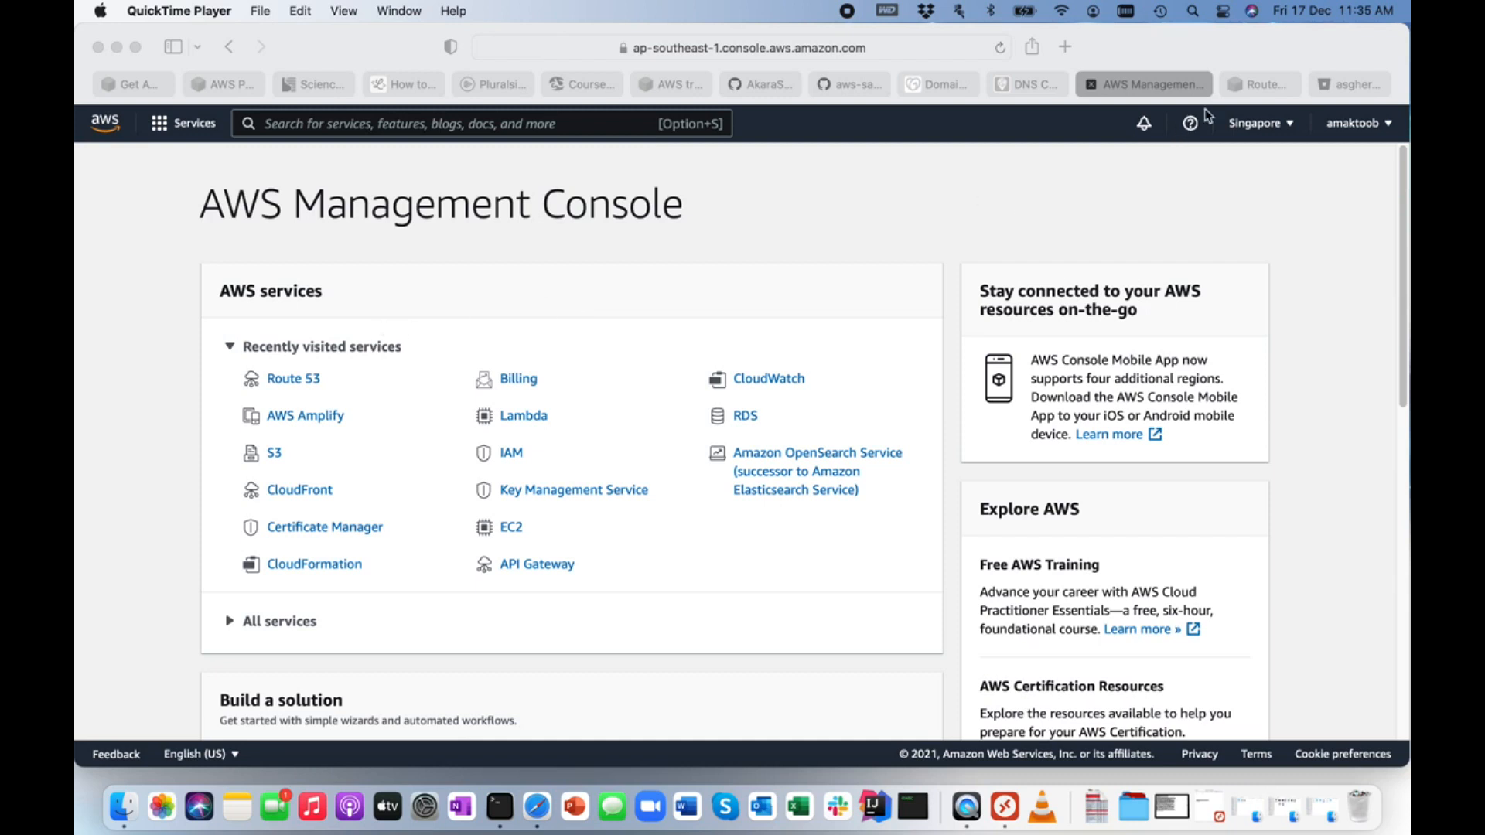
# Review the maktoobtech.com hosted zone's records in Route 53 and the bucket list in S3.
pyautogui.click(1273, 89)
pyautogui.click(1272, 88)
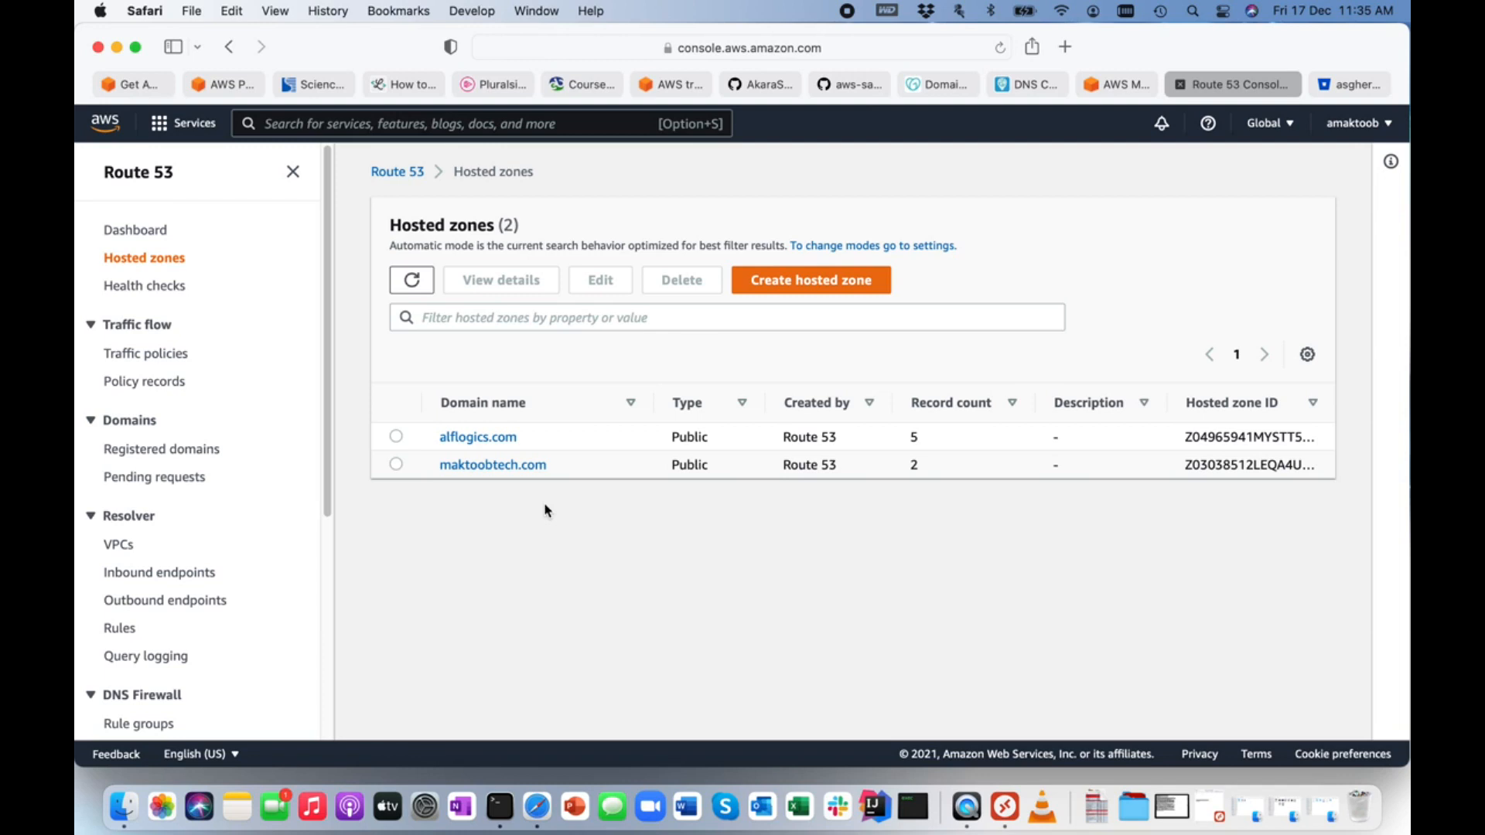
pyautogui.click(492, 466)
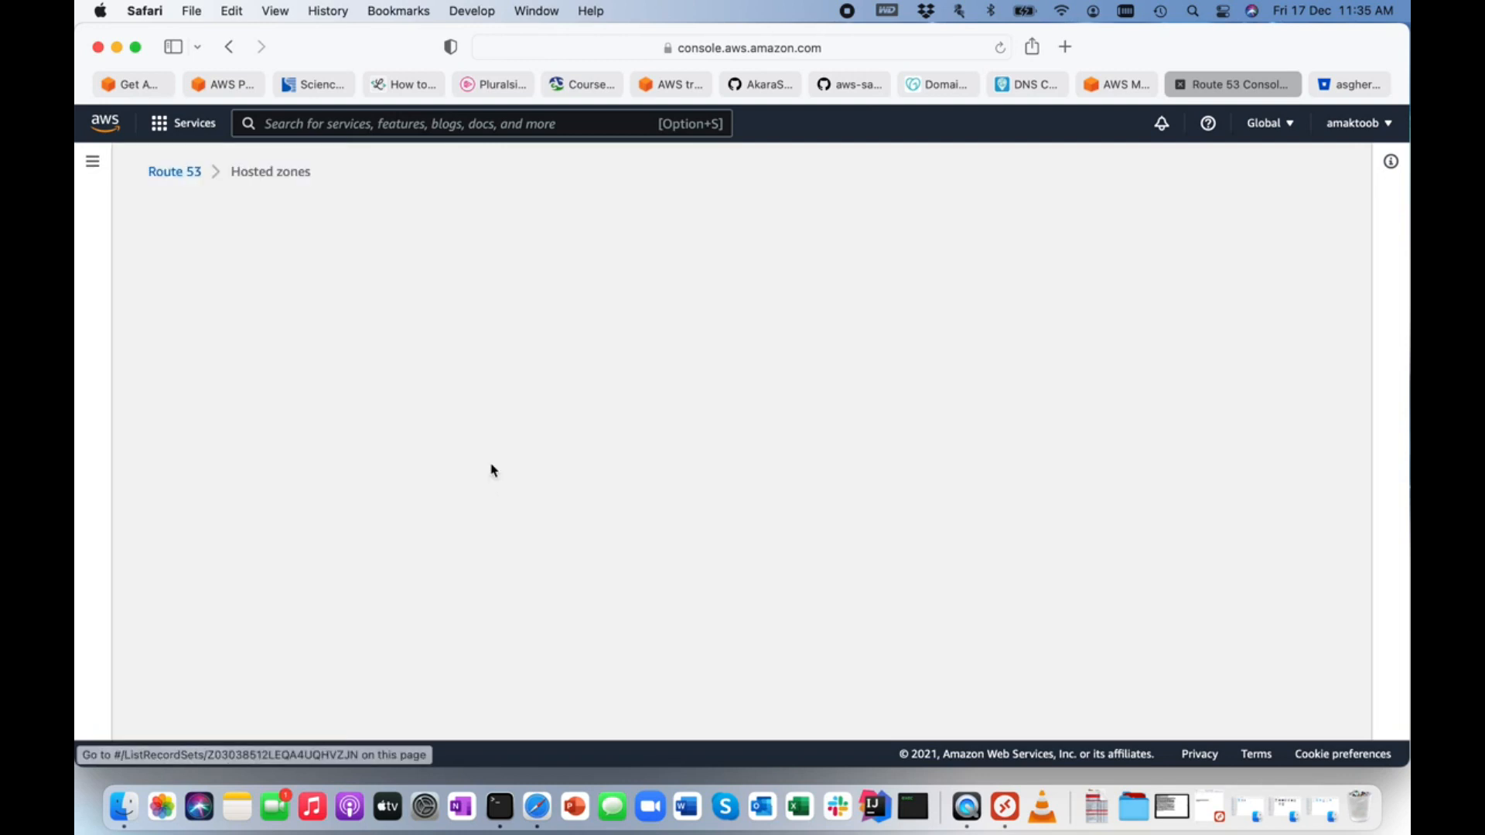
pyautogui.scroll(-2, 479, 570)
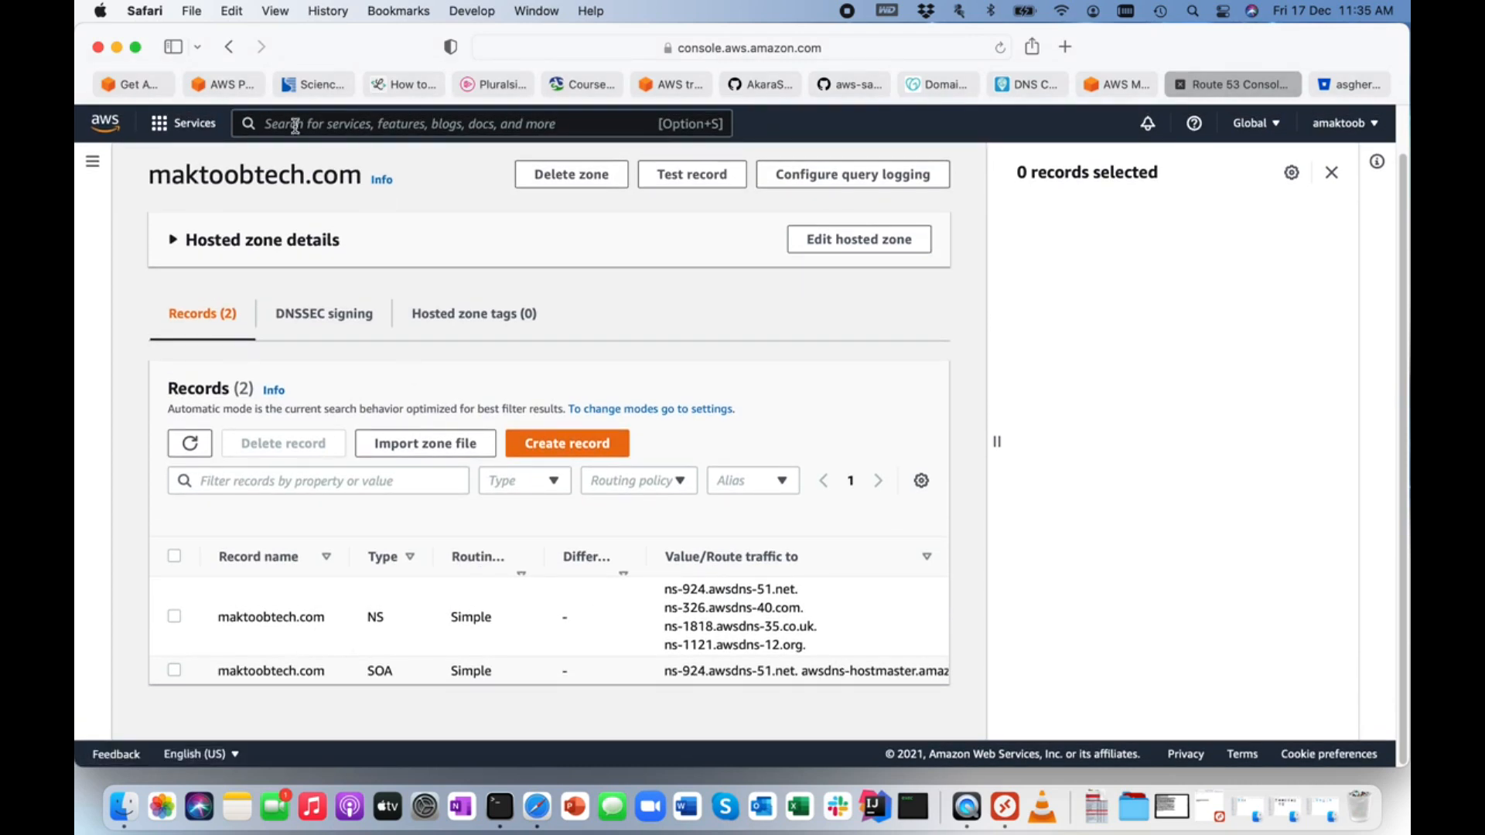
pyautogui.write('s3')
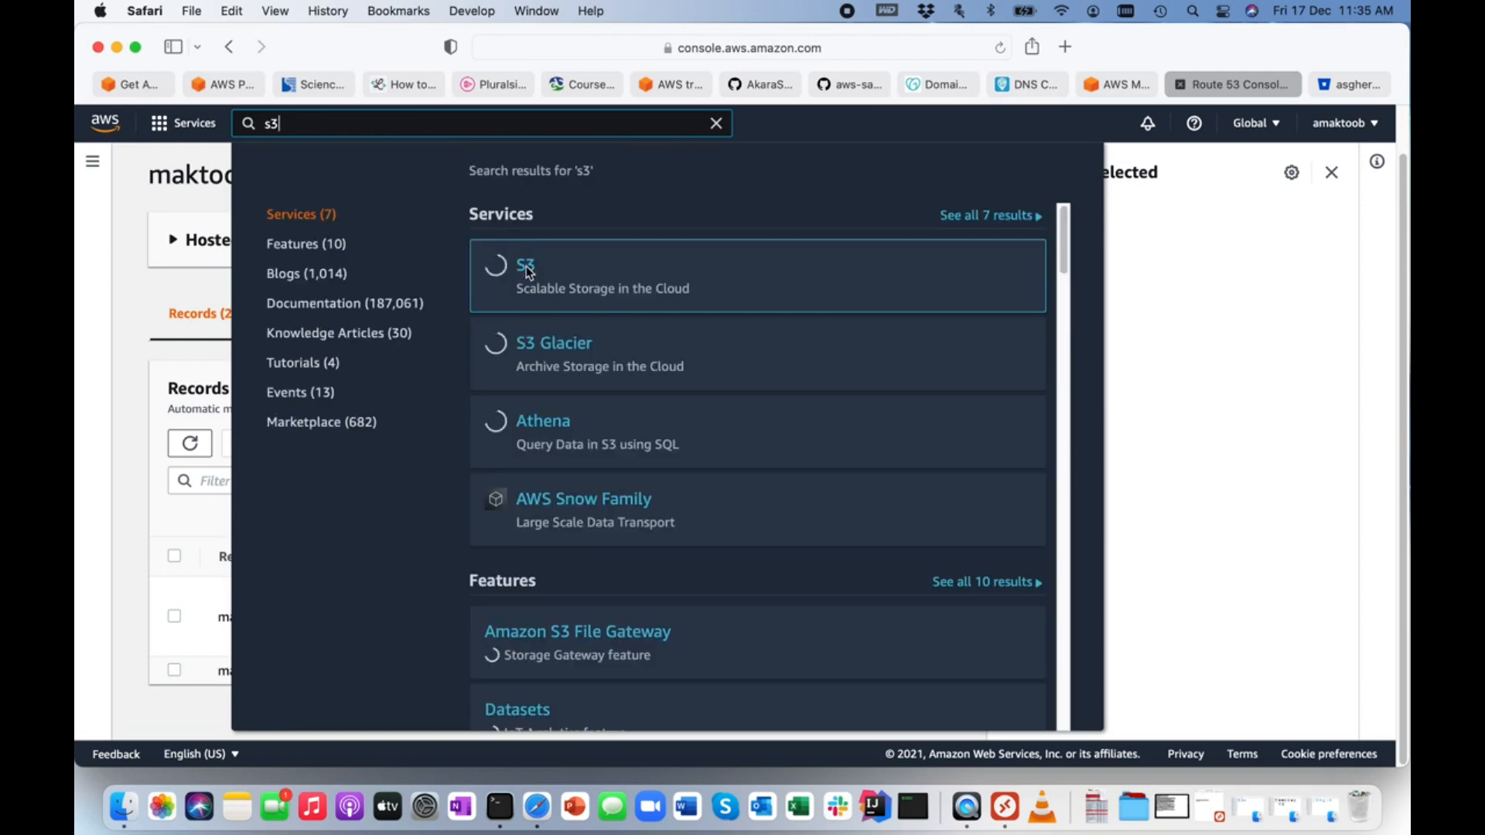
pyautogui.click(525, 275)
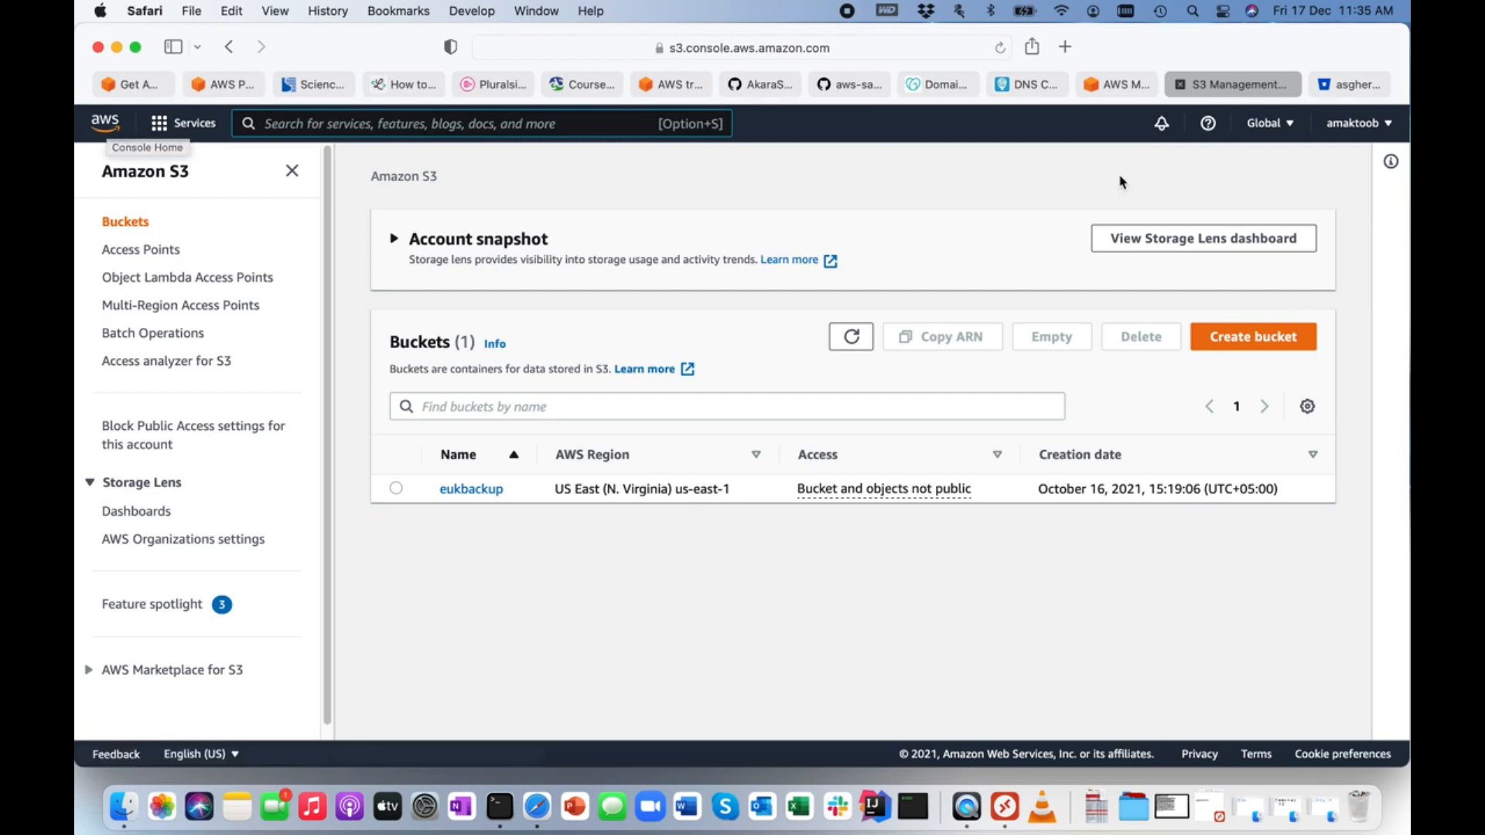
# Switch to the maktoobtech-site repository in Bitbucket and look through its source files on the master branch.
pyautogui.click(1355, 85)
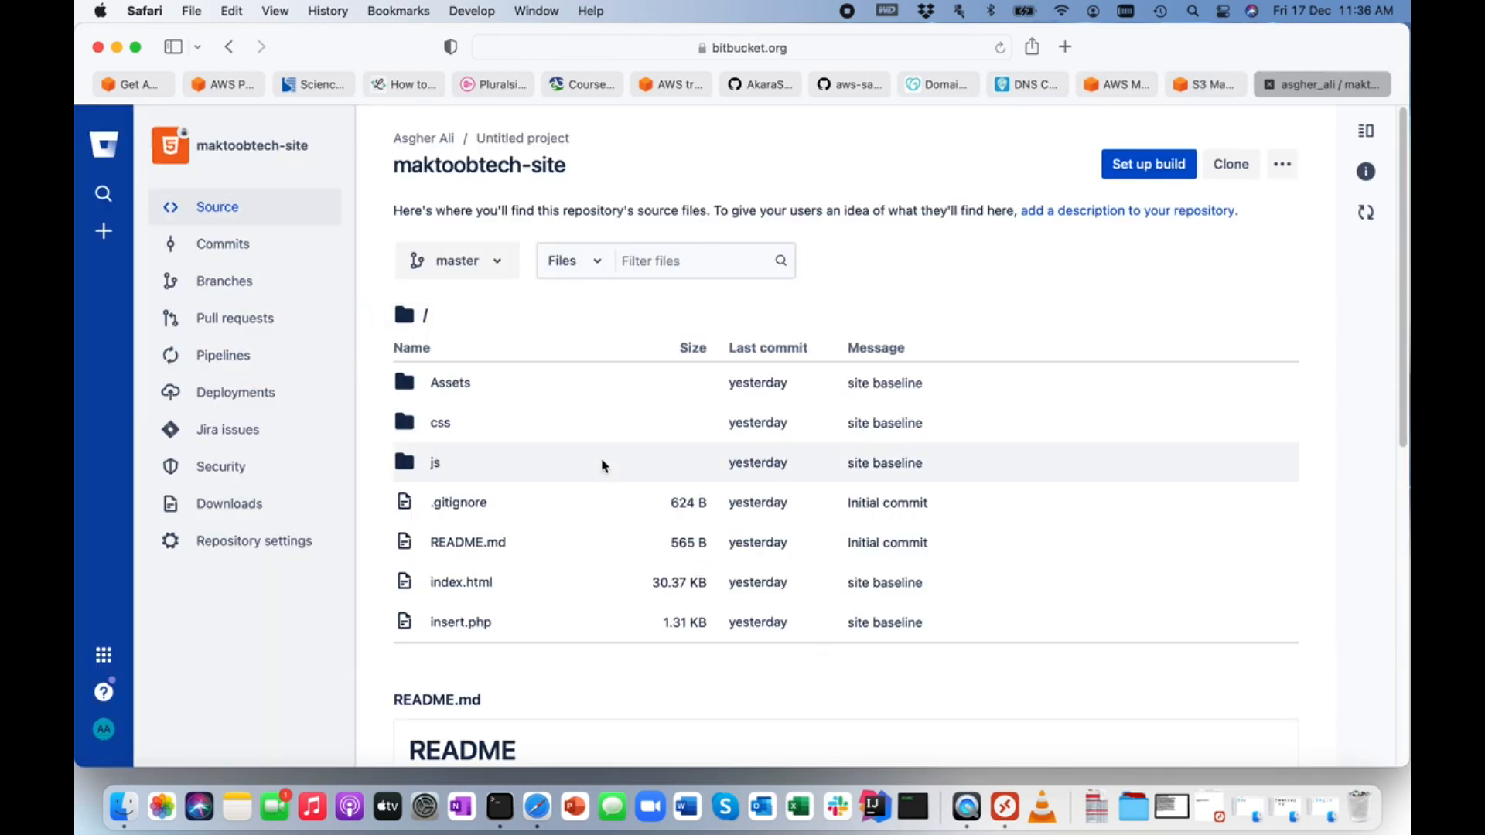
pyautogui.scroll(-5, 602, 465)
pyautogui.scroll(5, 602, 465)
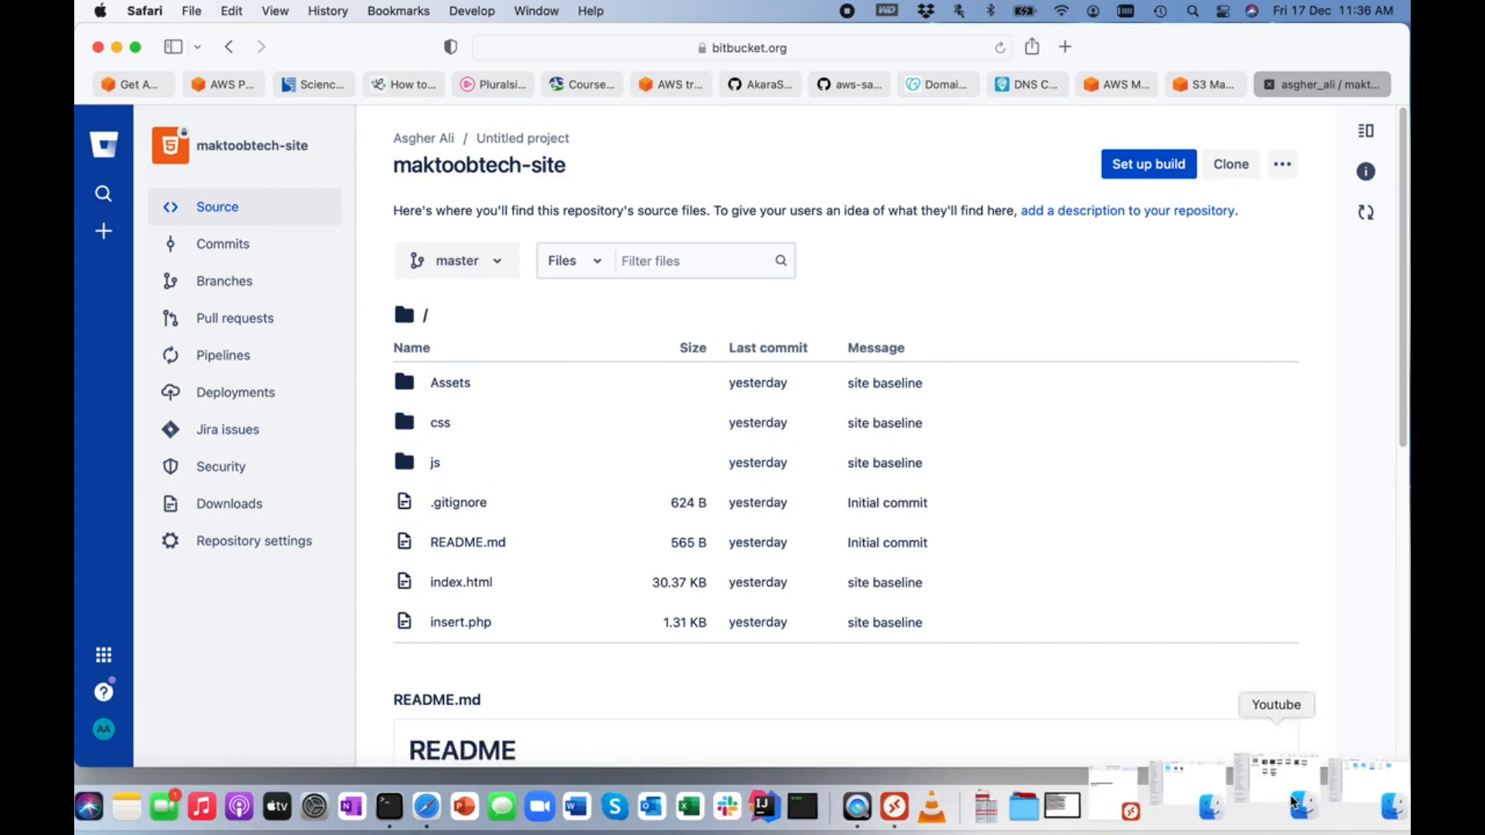
# Open index.html from the local maktoobtech-site folder in Finder, look through the site in the browser, and close the preview.
pyautogui.click(1315, 804)
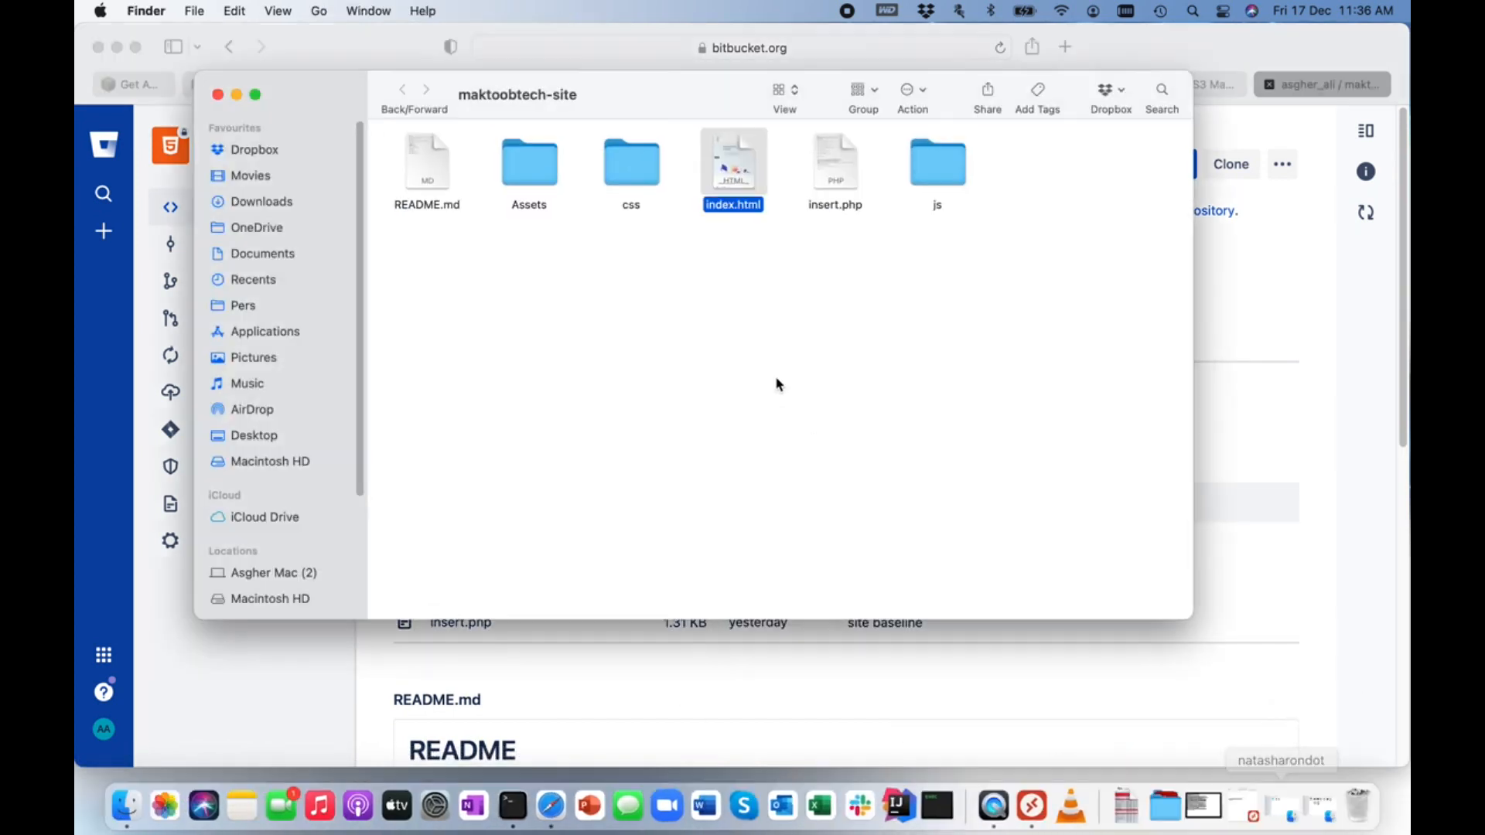
pyautogui.doubleClick(729, 201)
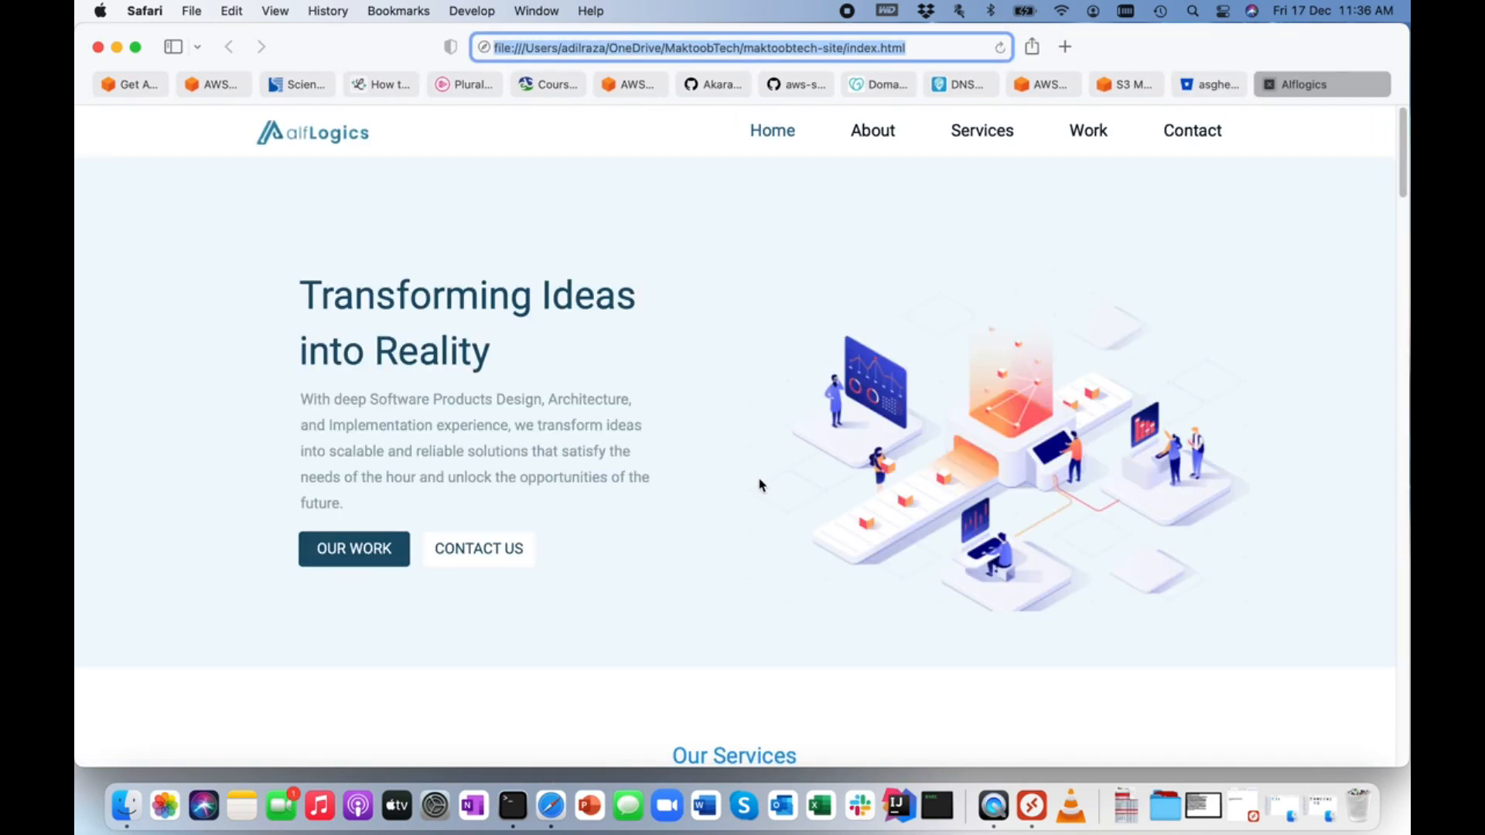
pyautogui.scroll(-20, 759, 486)
pyautogui.scroll(20, 759, 479)
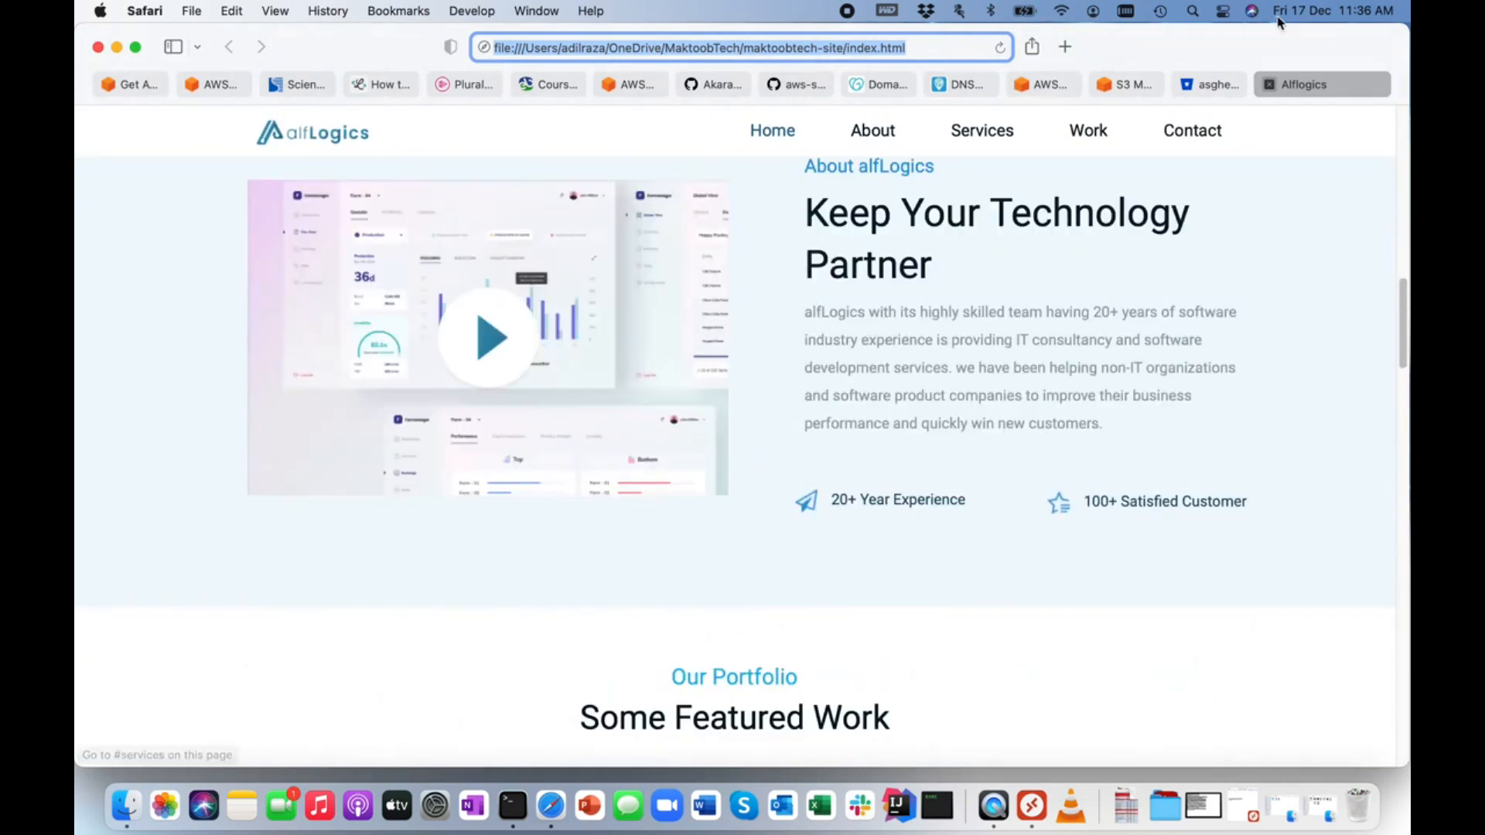
pyautogui.click(1269, 84)
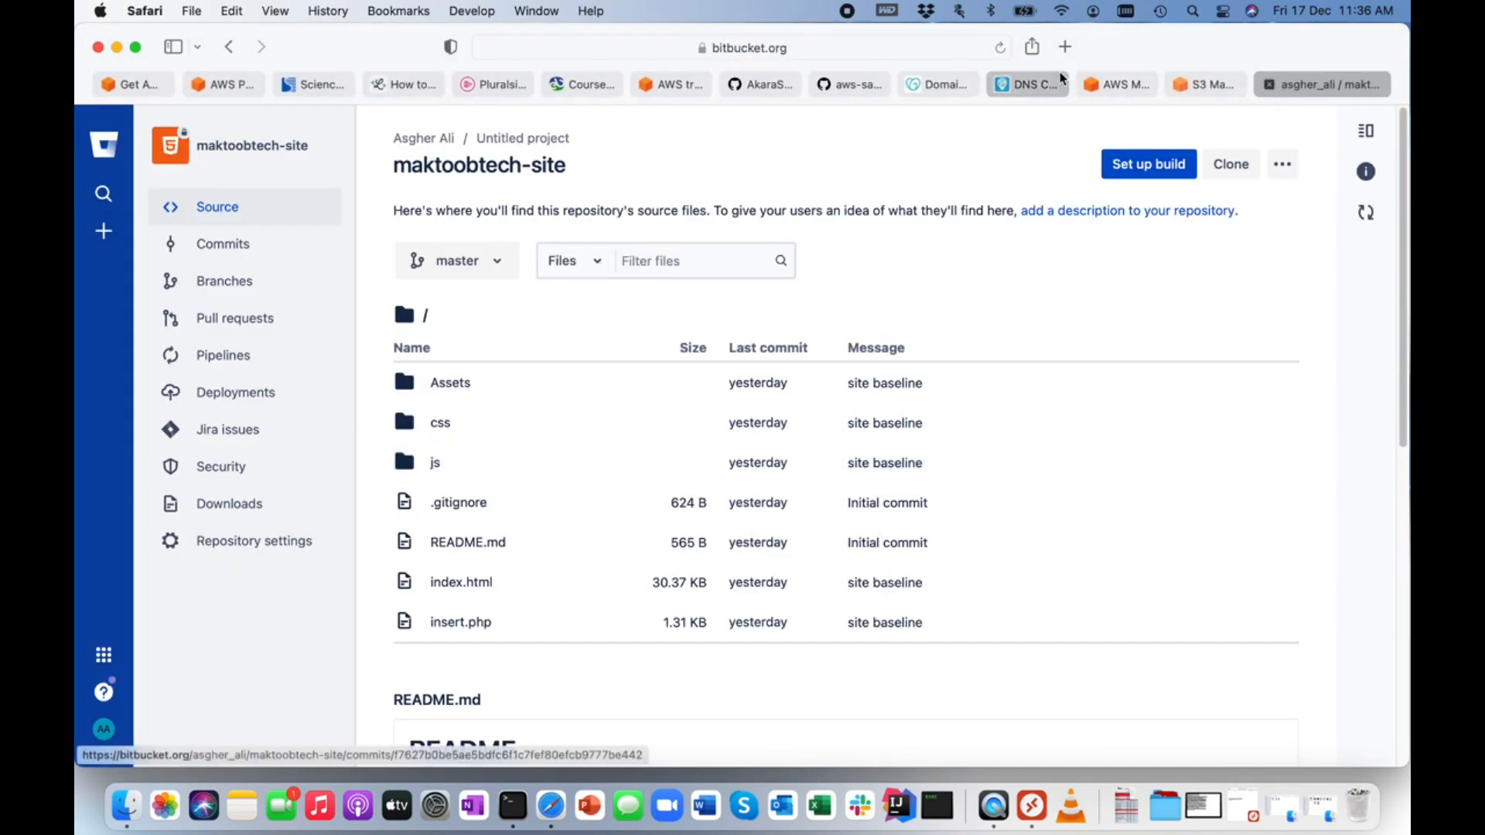
# Return to the AWS Management Console and find and open the AWS Amplify service in the Singapore region.
pyautogui.click(1132, 89)
pyautogui.hotkey('alt', 's')
pyautogui.write('amp')
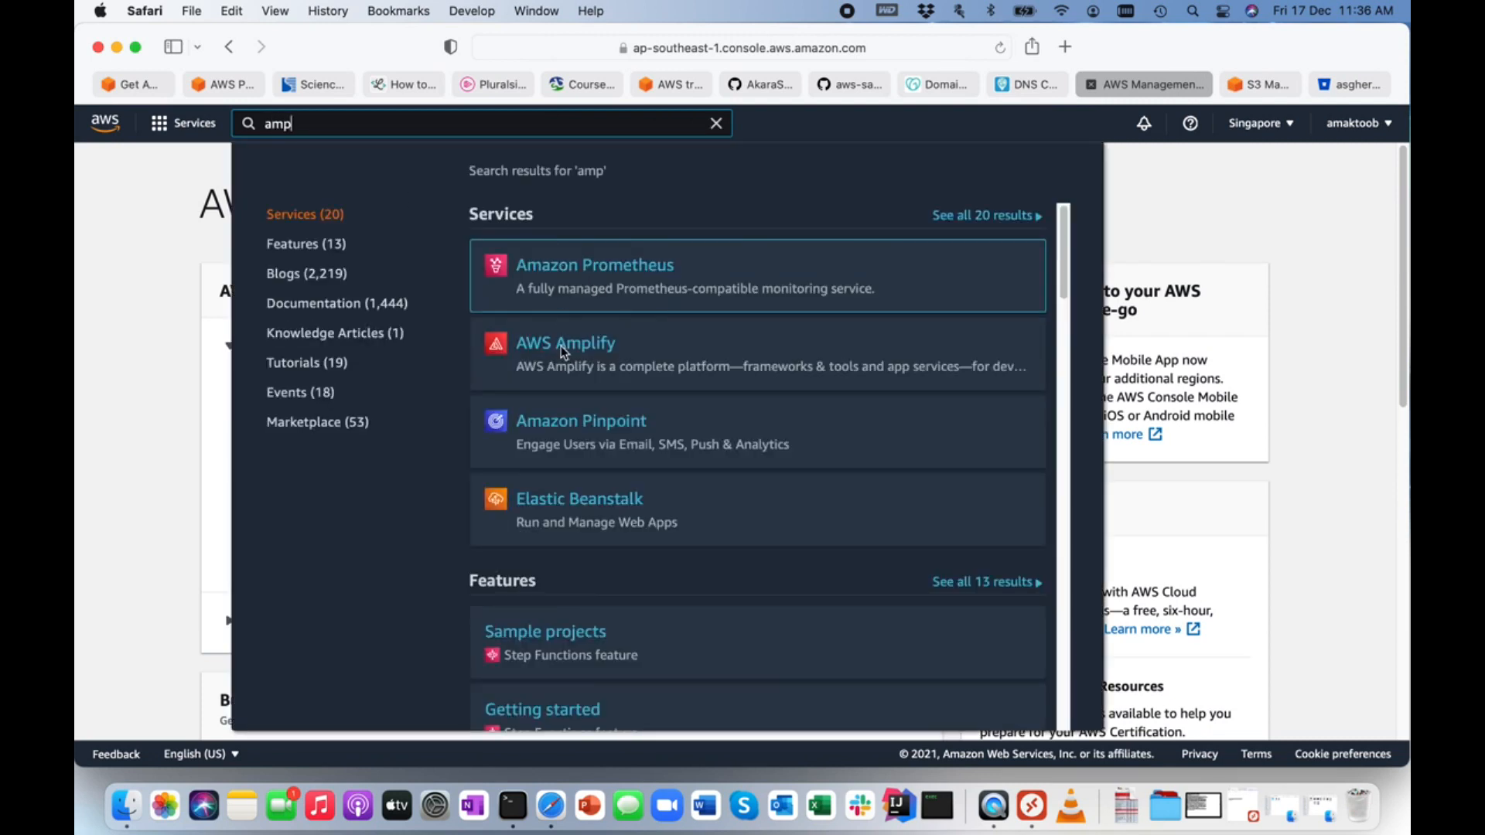
pyautogui.click(561, 346)
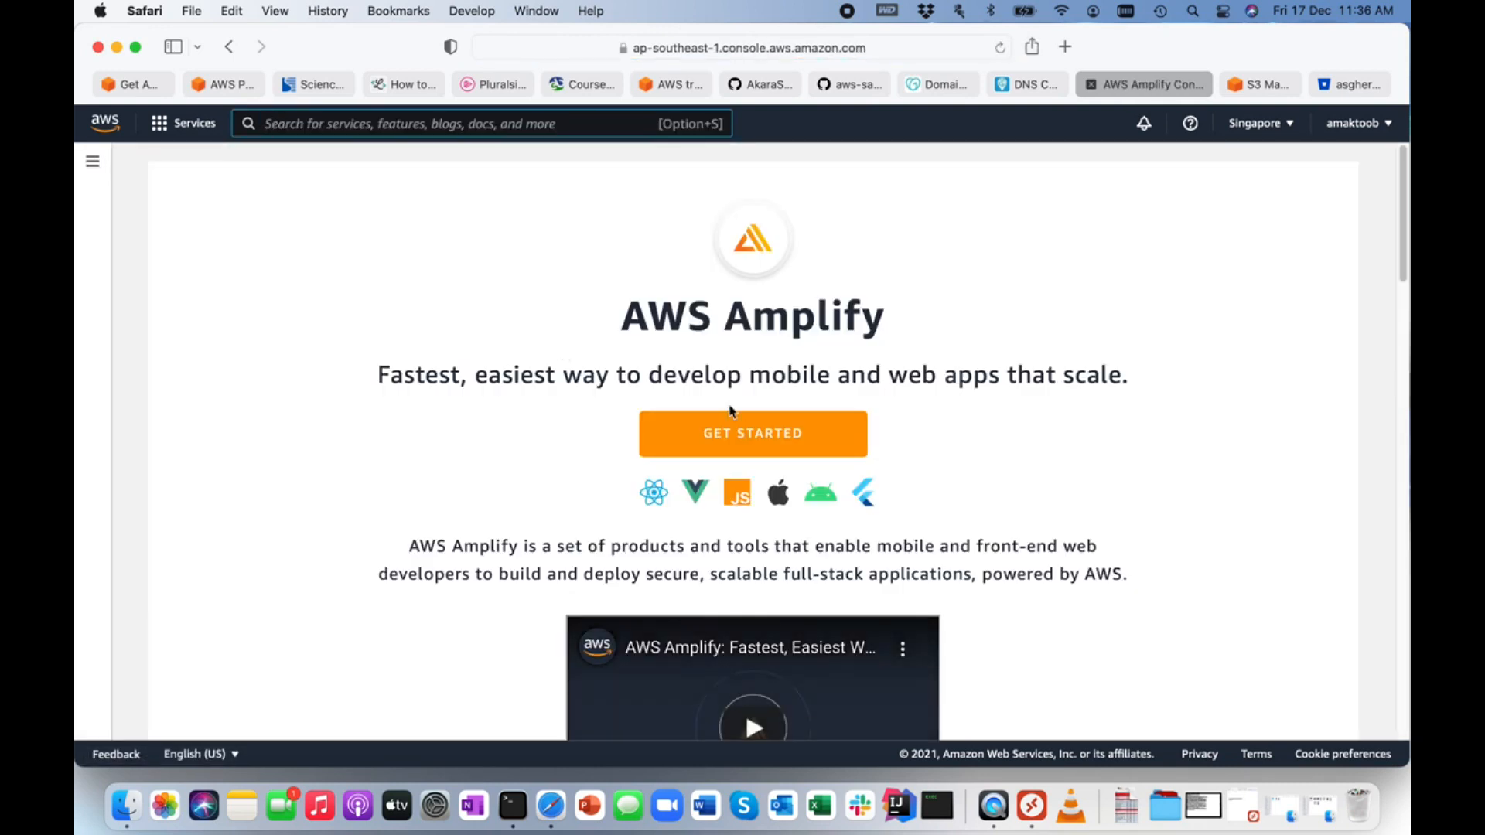
# Get started with Amplify Hosting and connect Bitbucket as the existing code source.
pyautogui.click(746, 433)
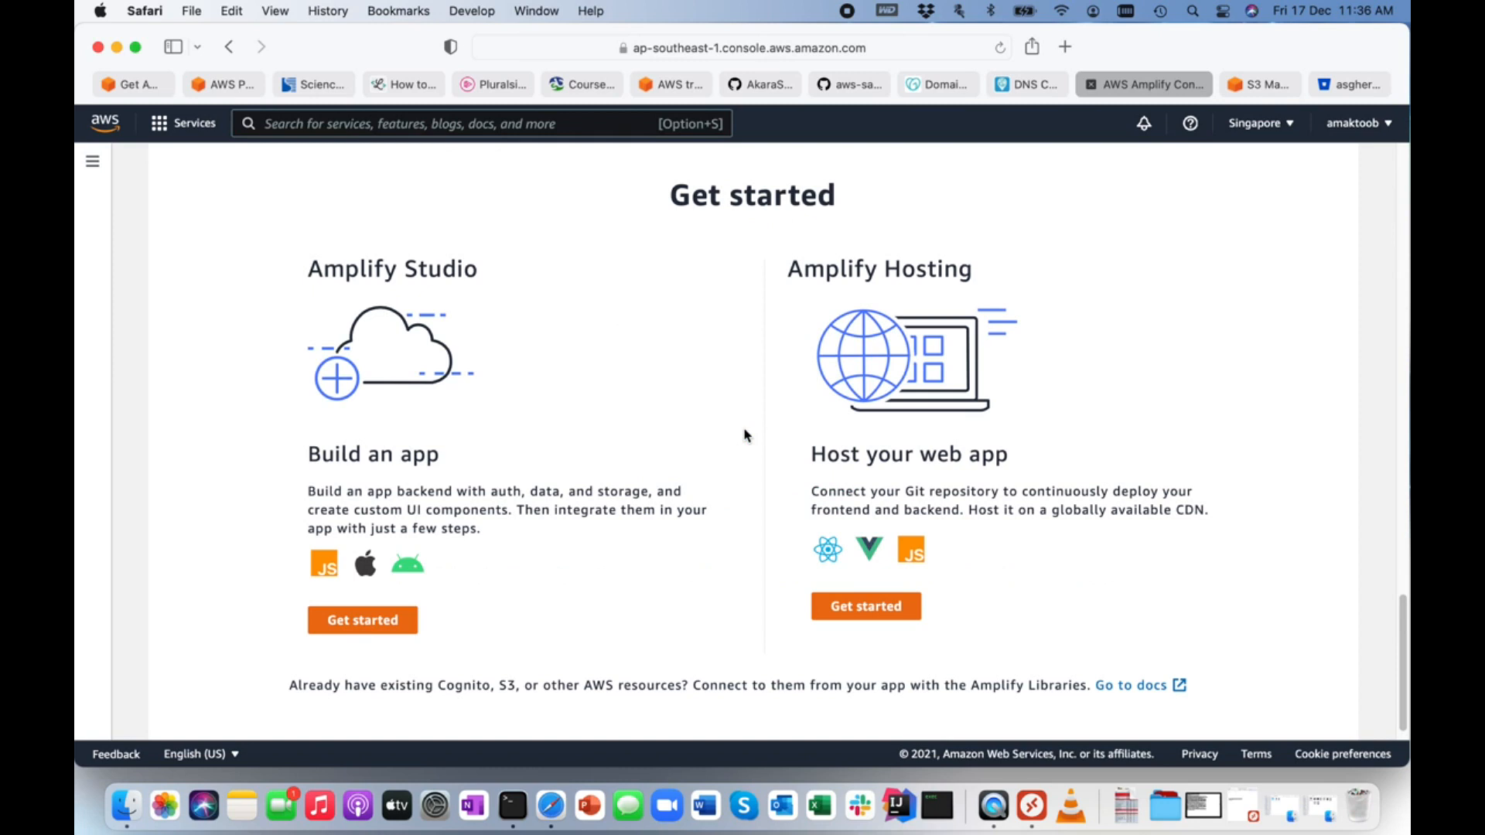
pyautogui.moveTo(788, 268); pyautogui.dragTo(996, 268)
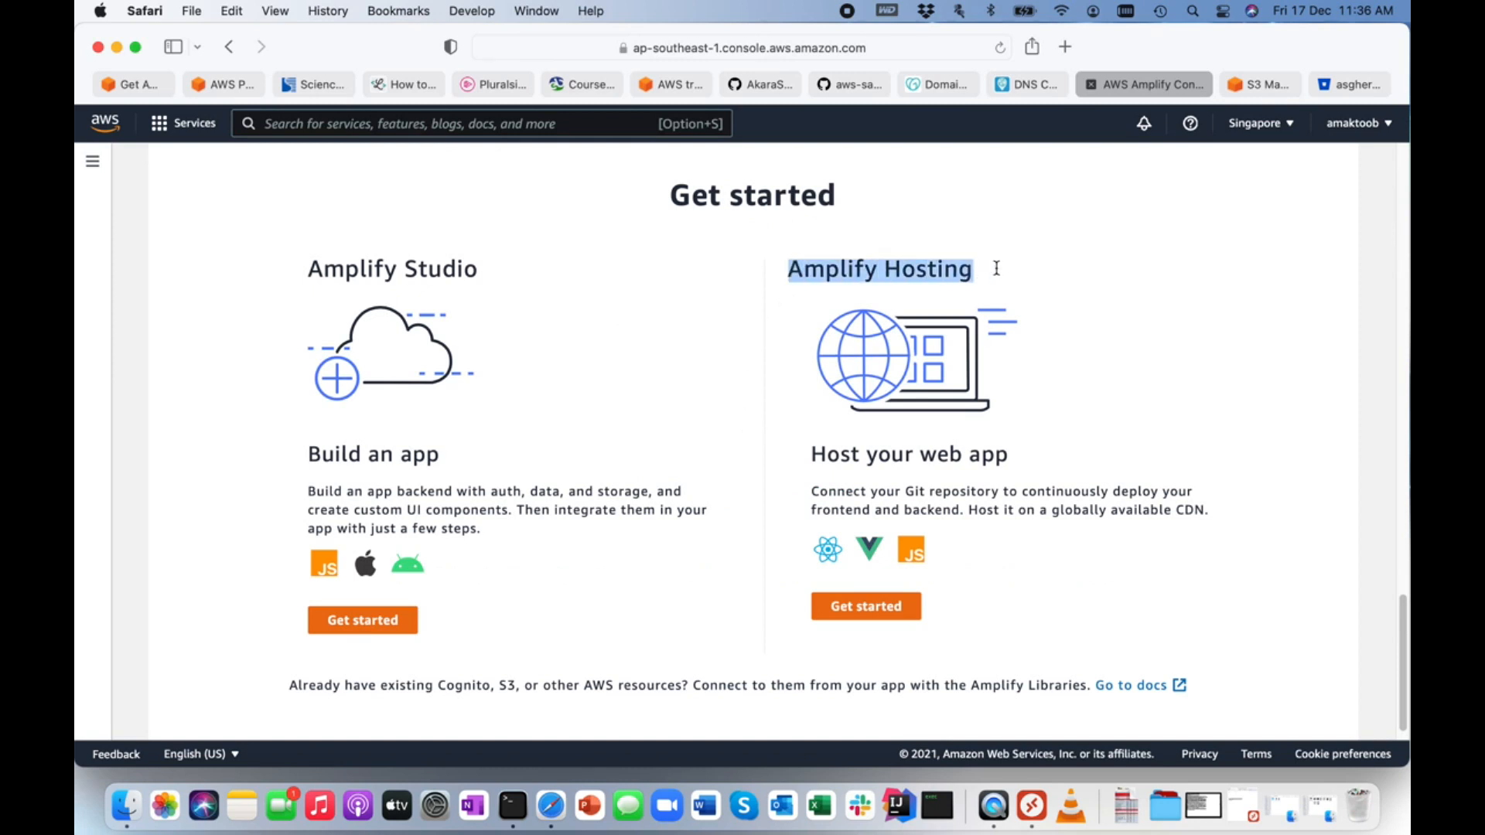
pyautogui.click(980, 541)
pyautogui.click(867, 615)
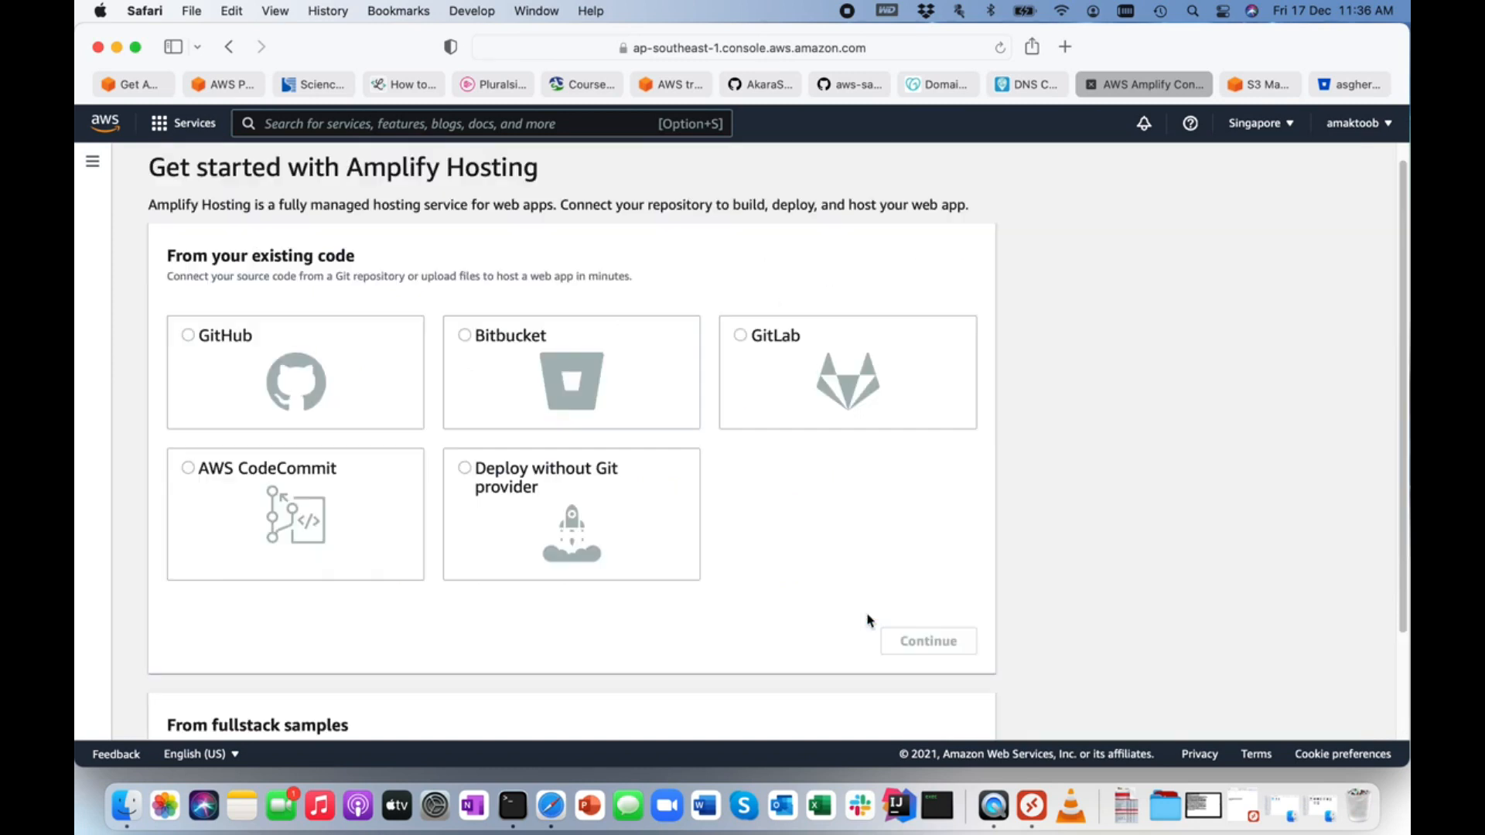
pyautogui.click(467, 336)
pyautogui.click(930, 662)
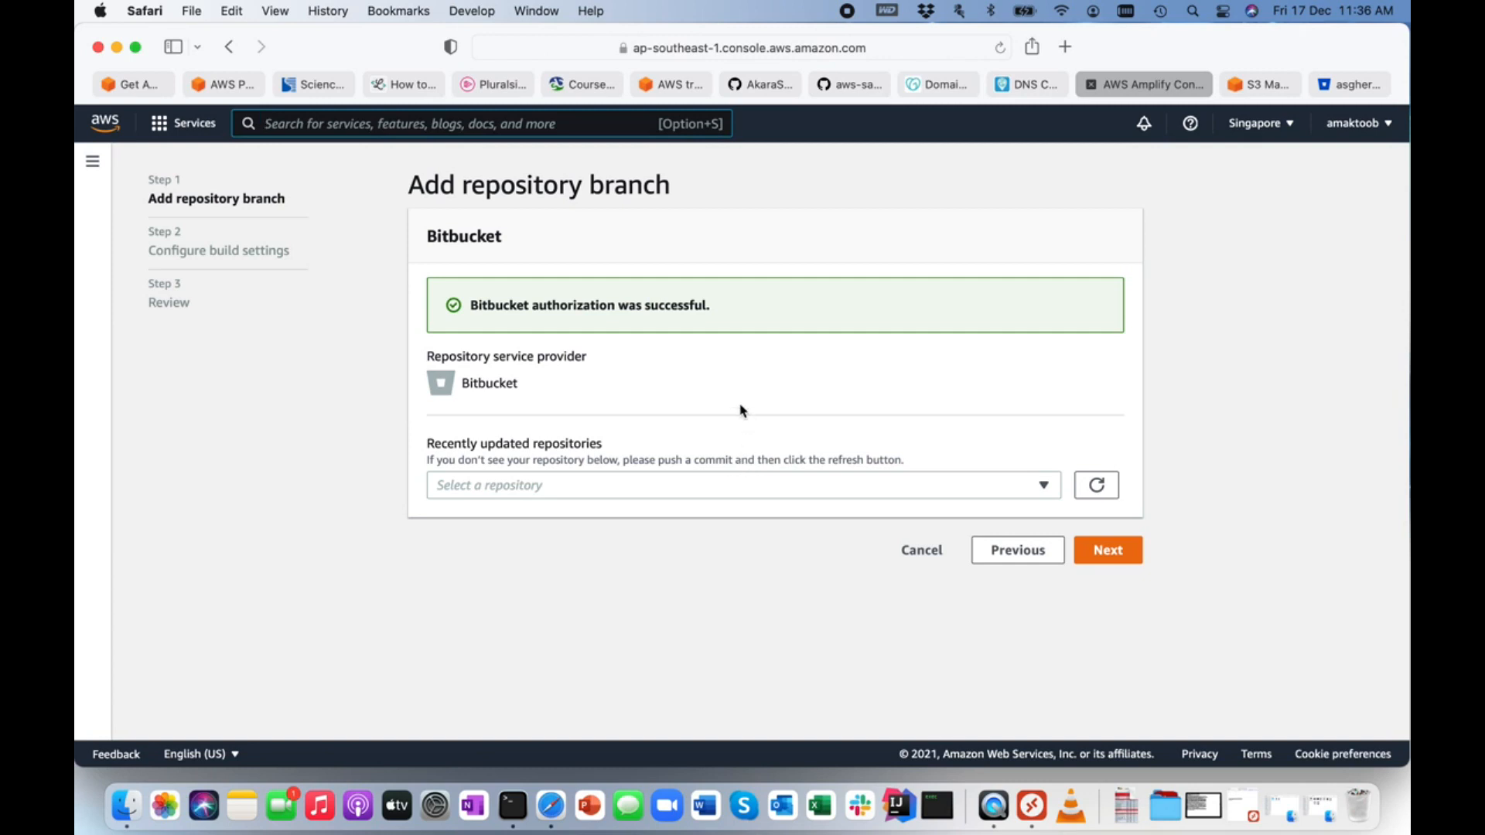
# Select the maktoobtech-site repository on its master branch and allow AWS Amplify to automatically deploy all files in the project root directory.
pyautogui.click(480, 487)
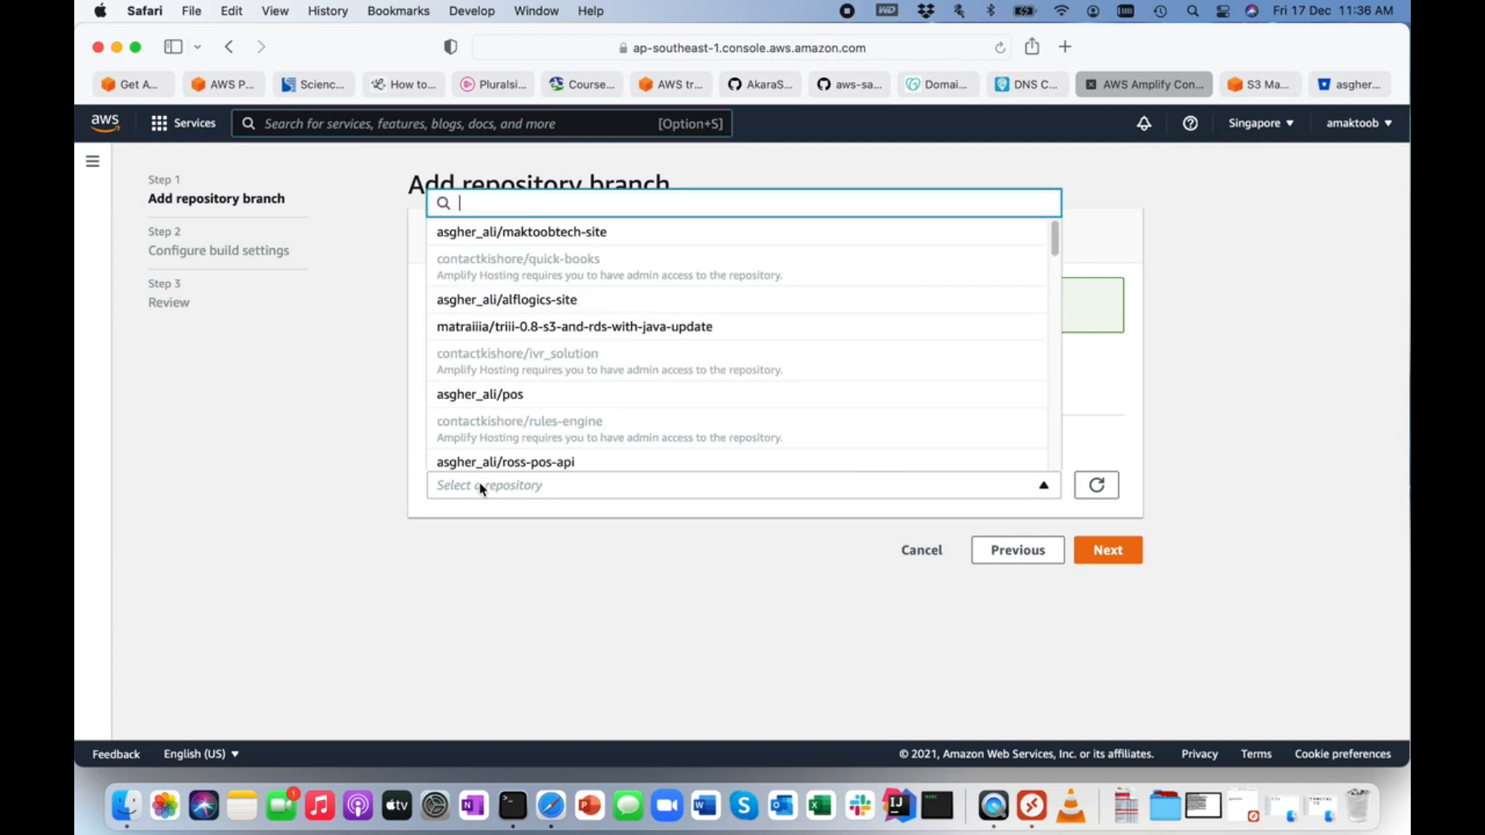
pyautogui.click(554, 236)
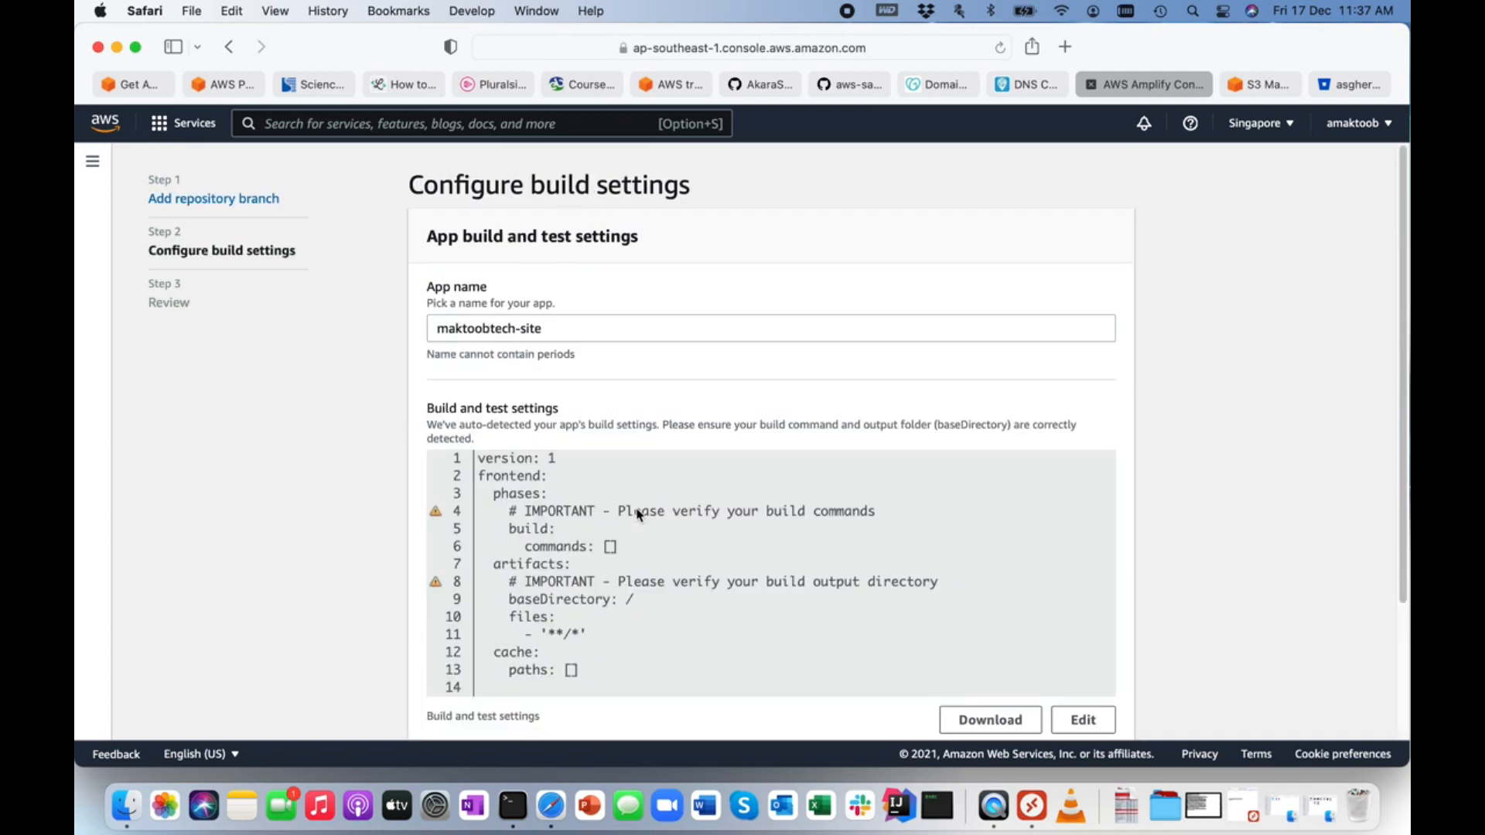
pyautogui.scroll(-3, 634, 479)
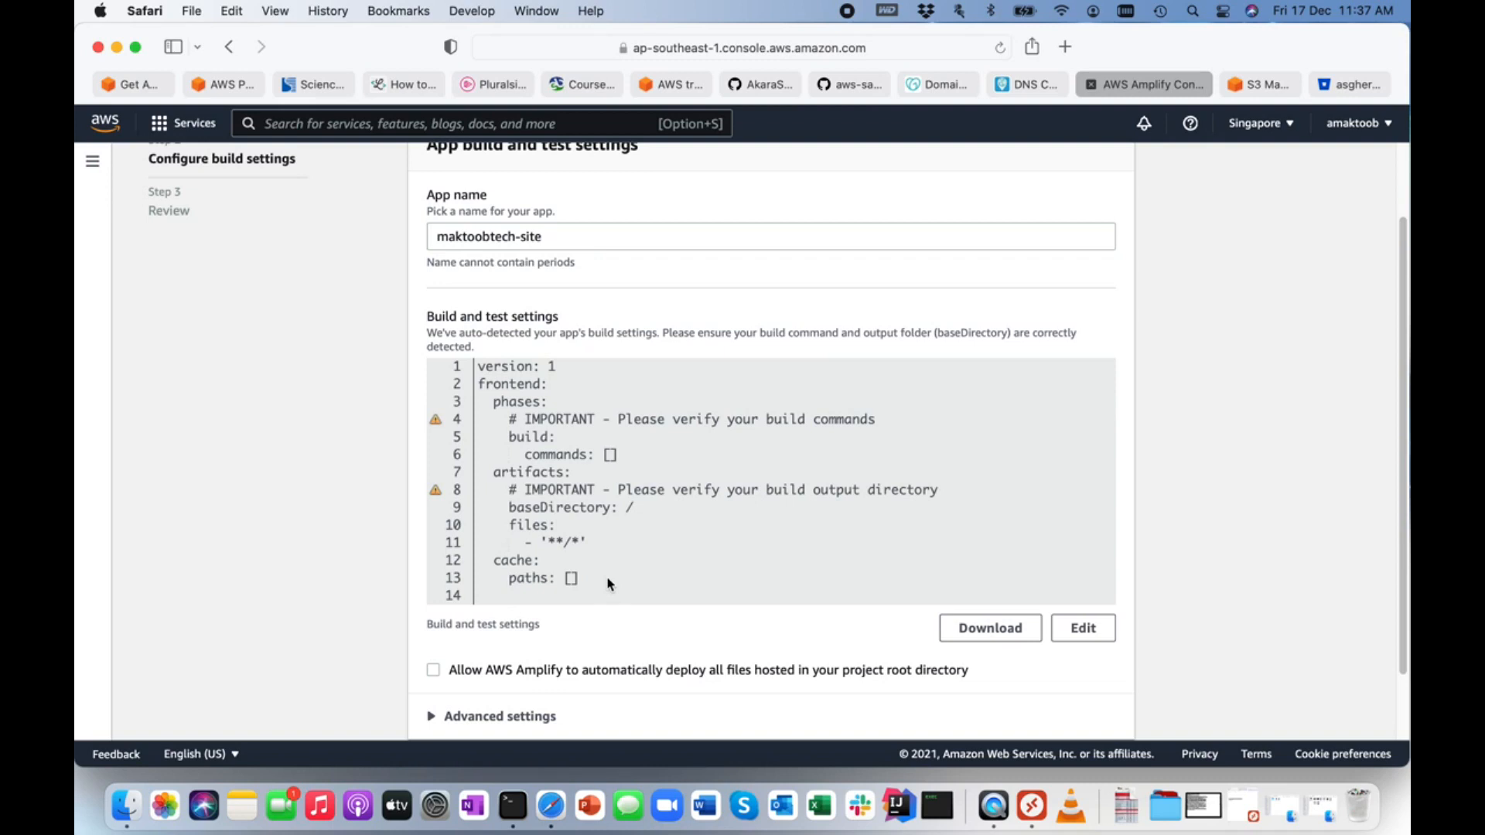
pyautogui.scroll(-2, 609, 584)
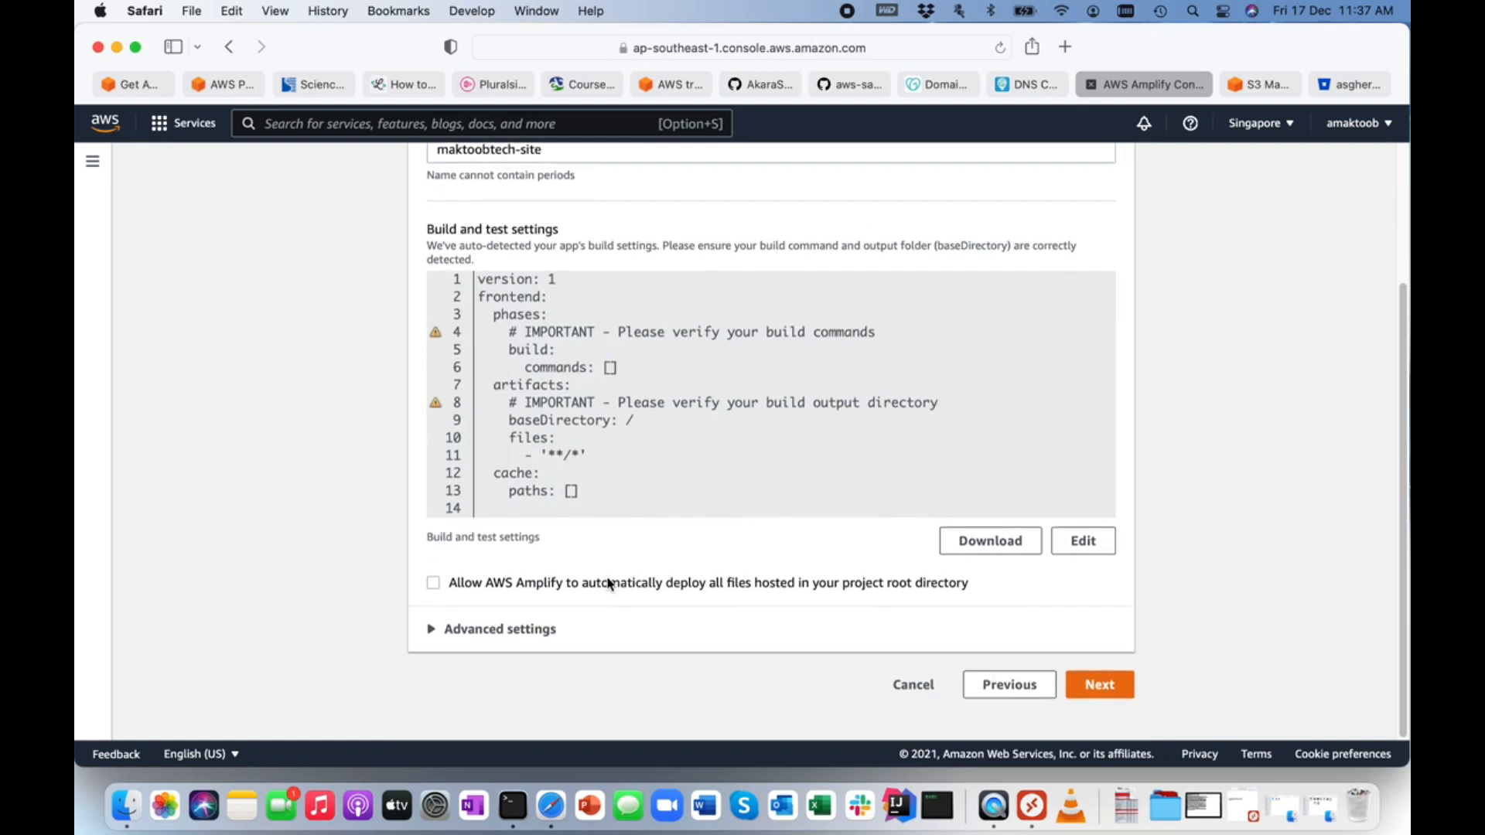
pyautogui.click(433, 588)
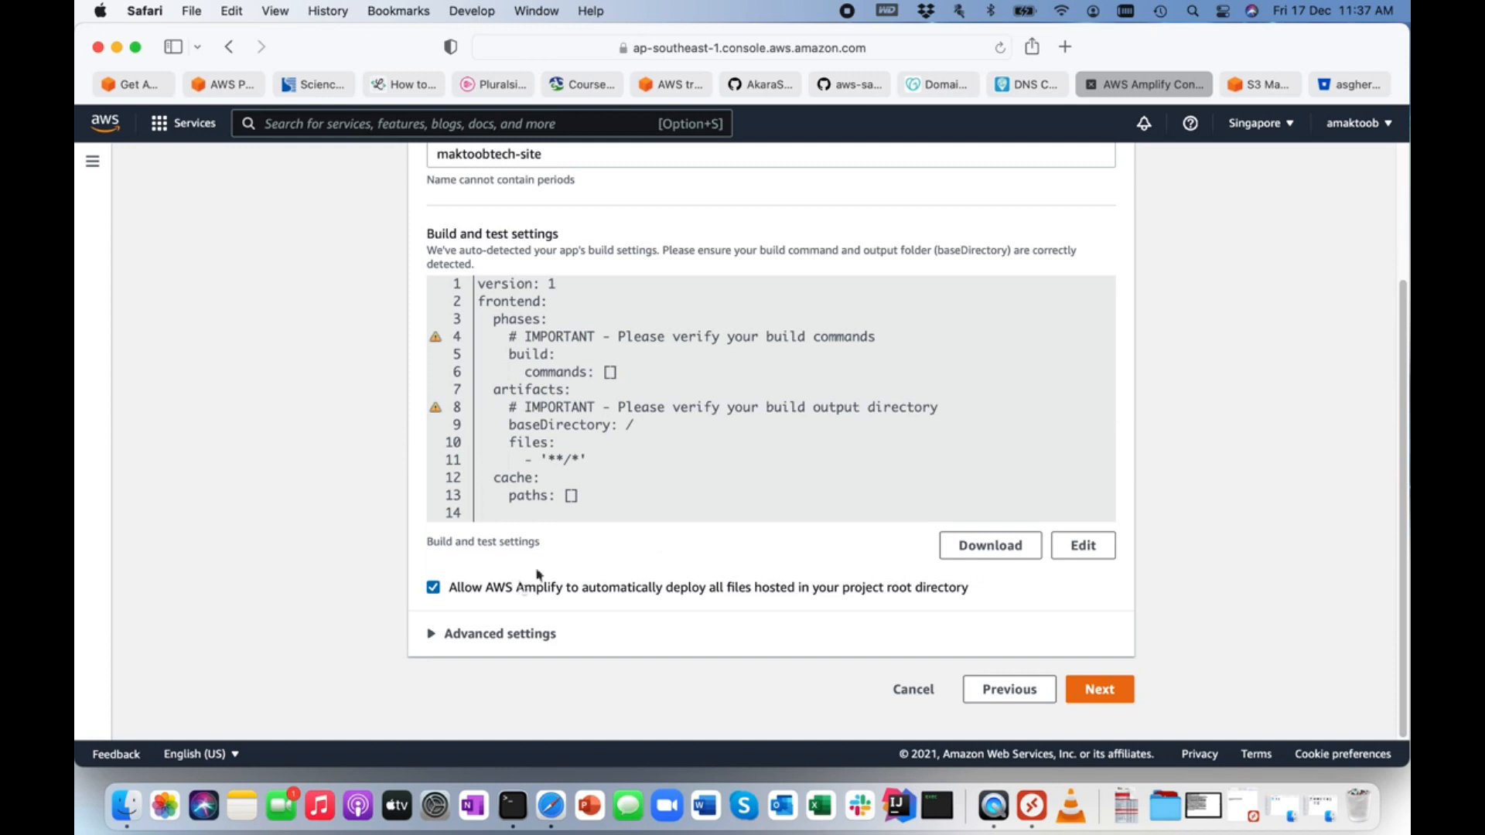
pyautogui.click(1115, 693)
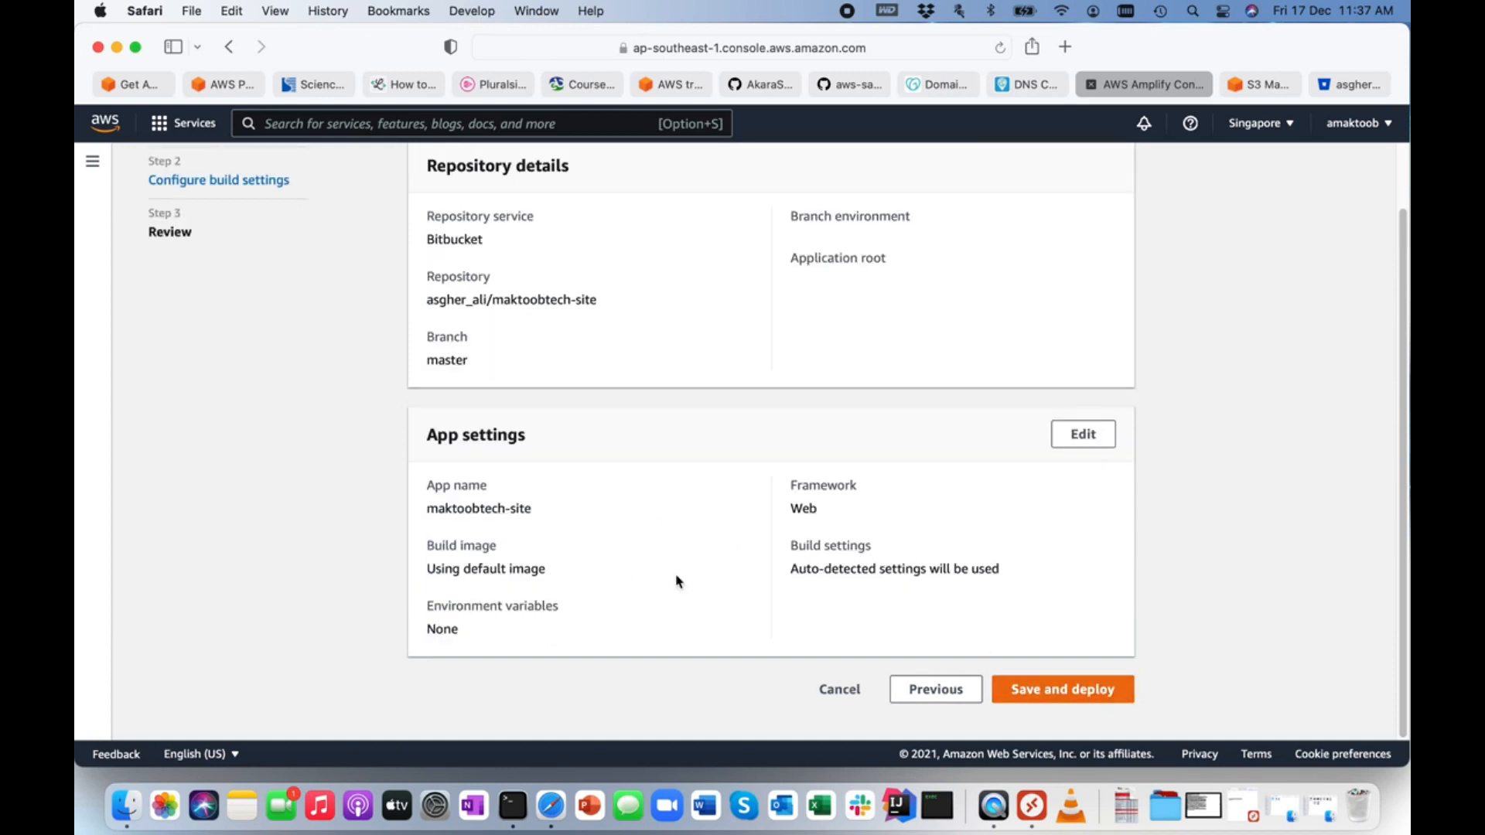
# Save and deploy the maktoobtech-site app, and check the deployment stages of its master branch.
pyautogui.click(1088, 694)
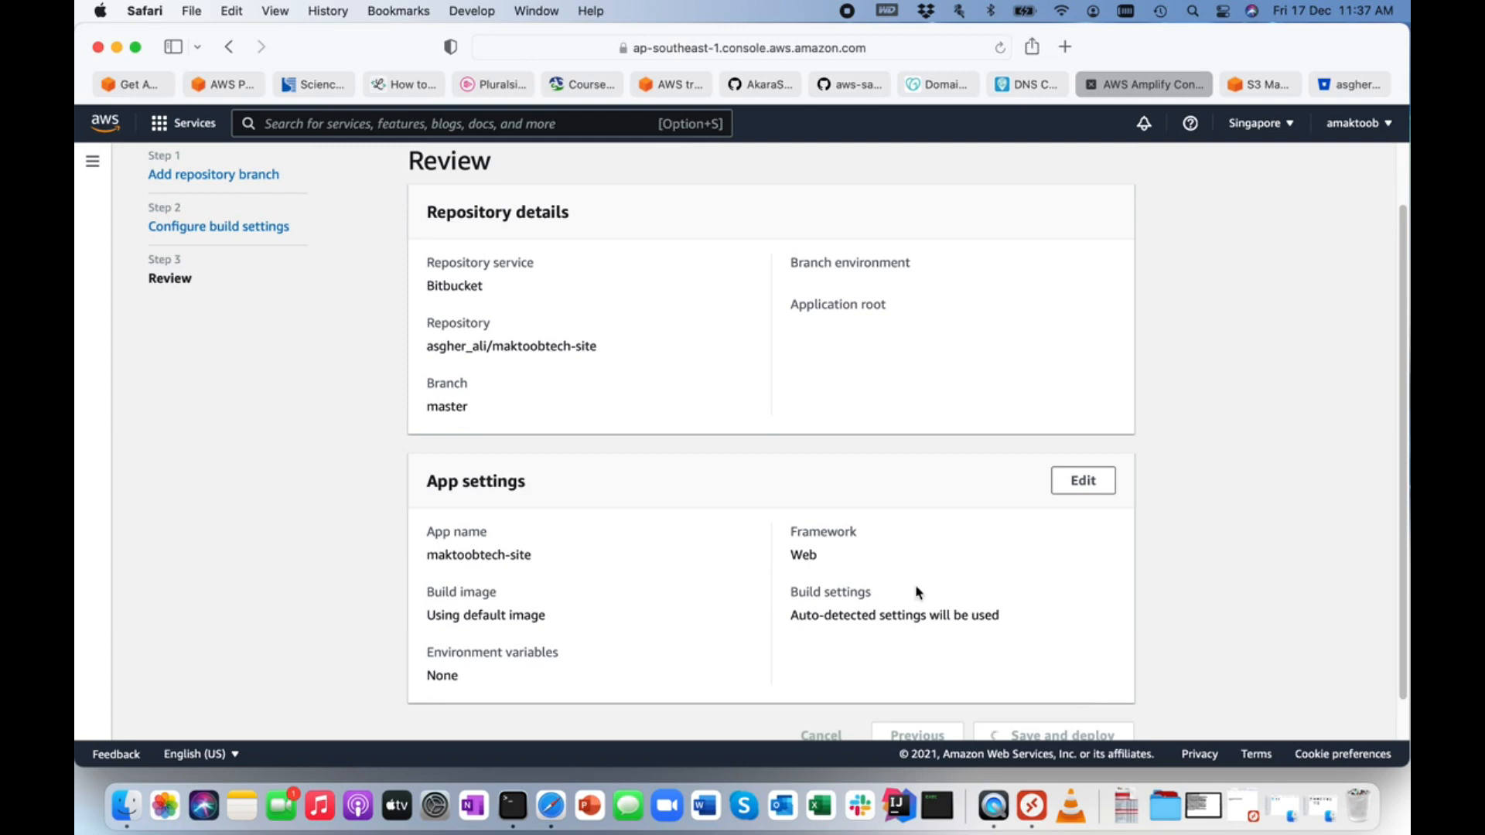
pyautogui.scroll(-1, 918, 594)
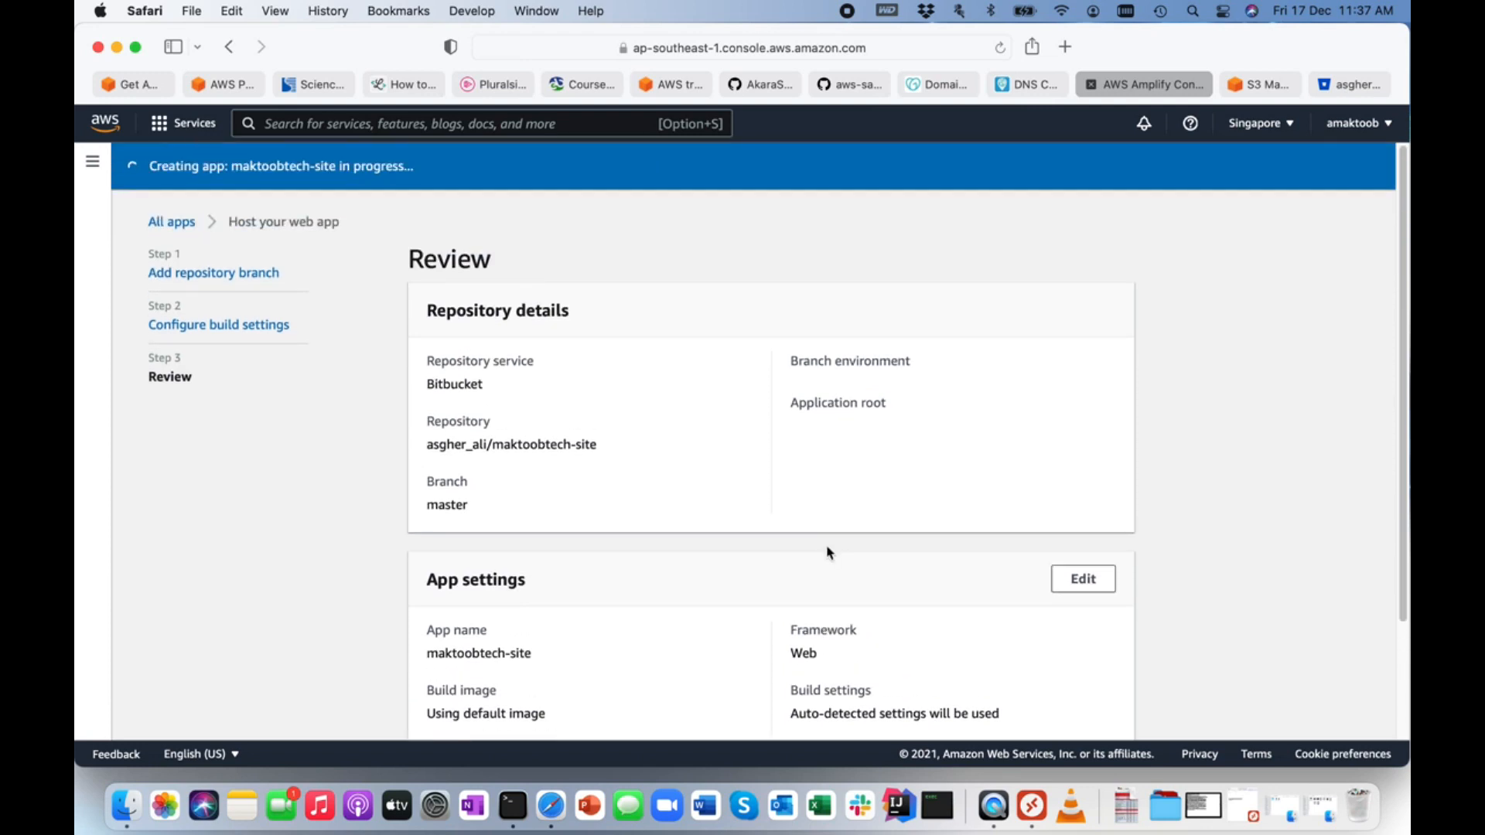
pyautogui.scroll(-3, 828, 552)
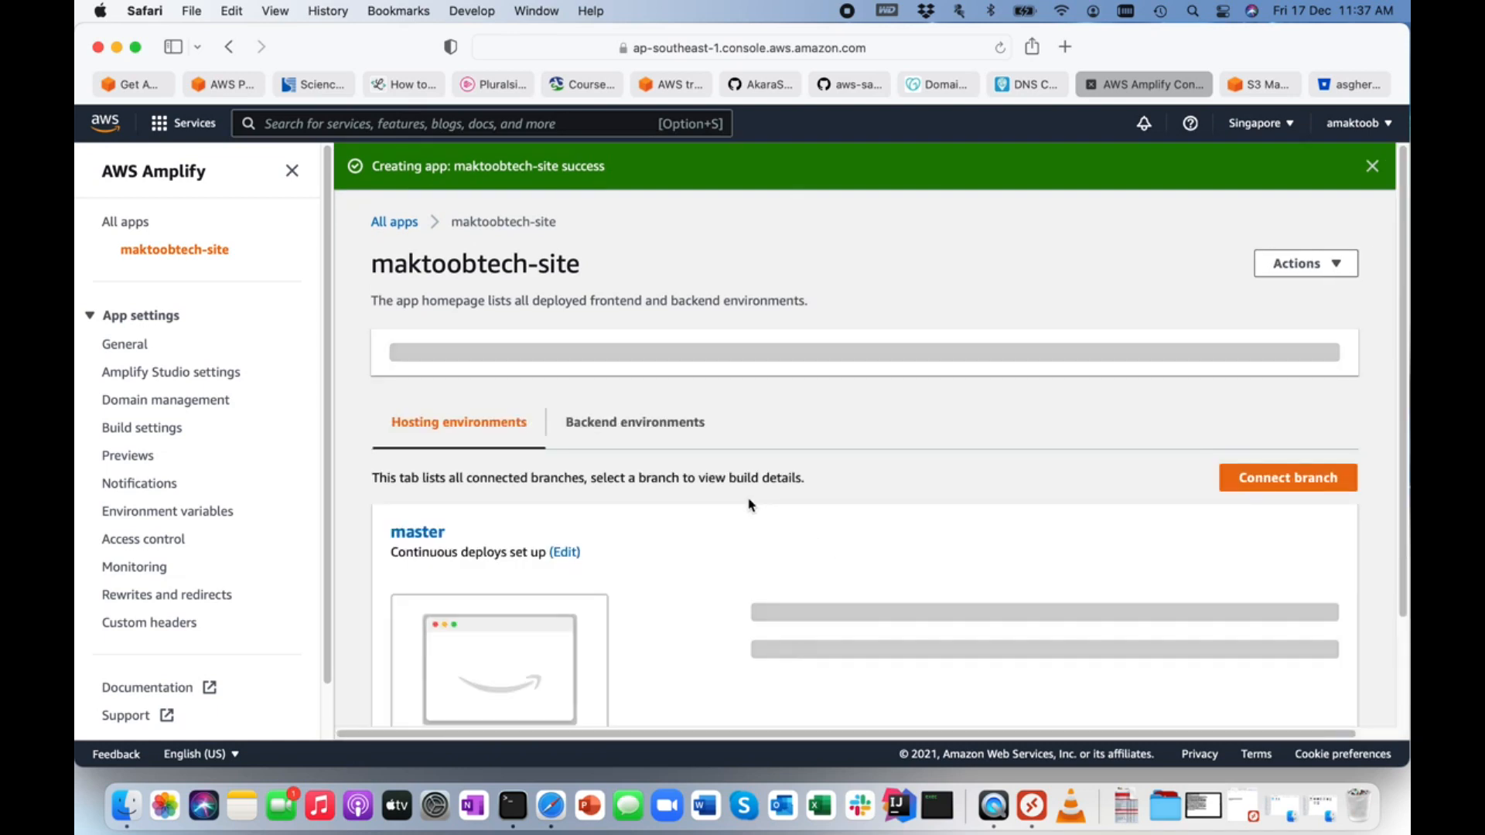
pyautogui.scroll(-2, 750, 505)
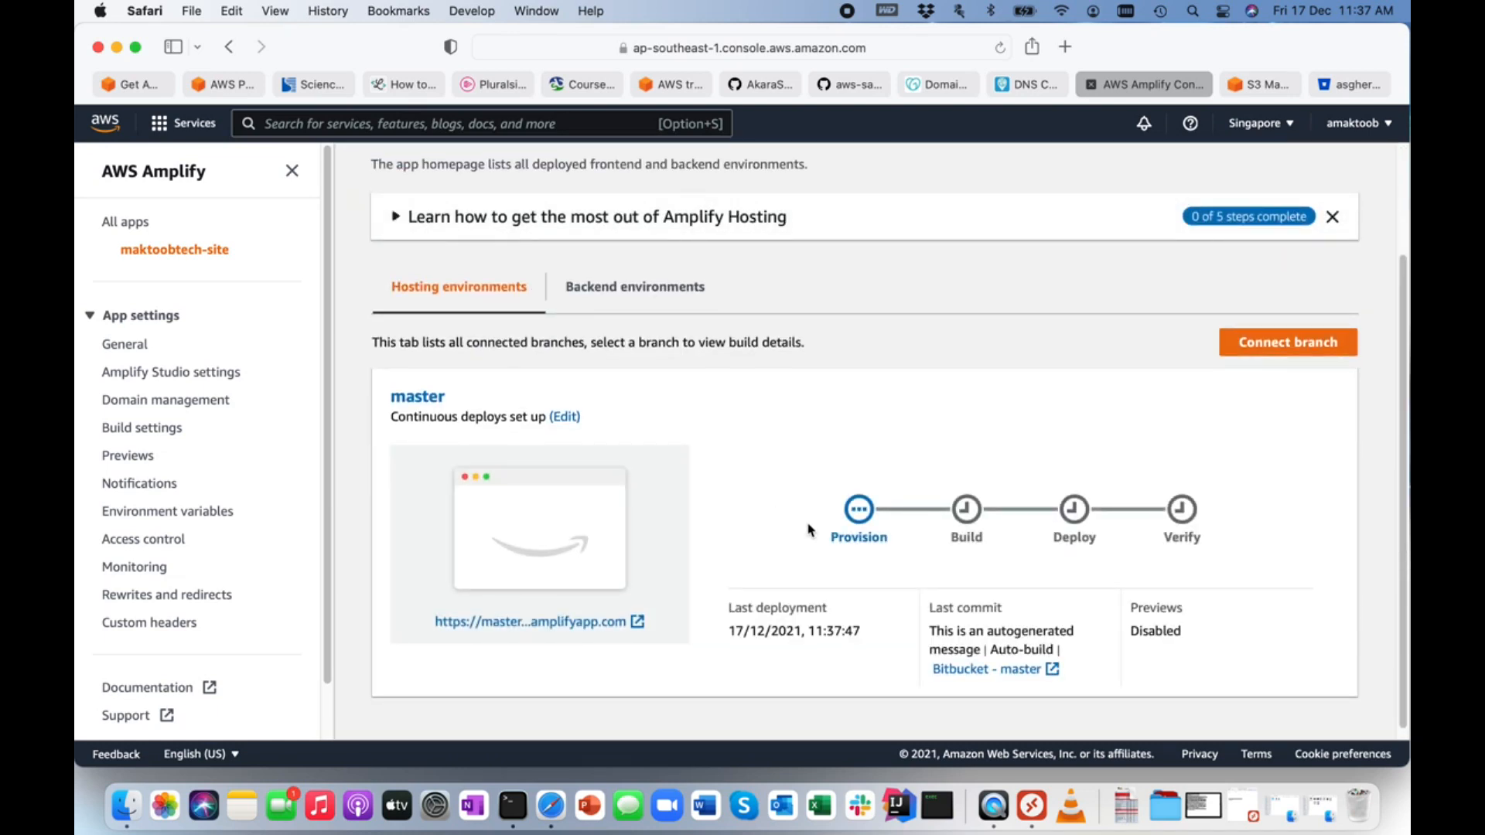
pyautogui.scroll(-1, 810, 530)
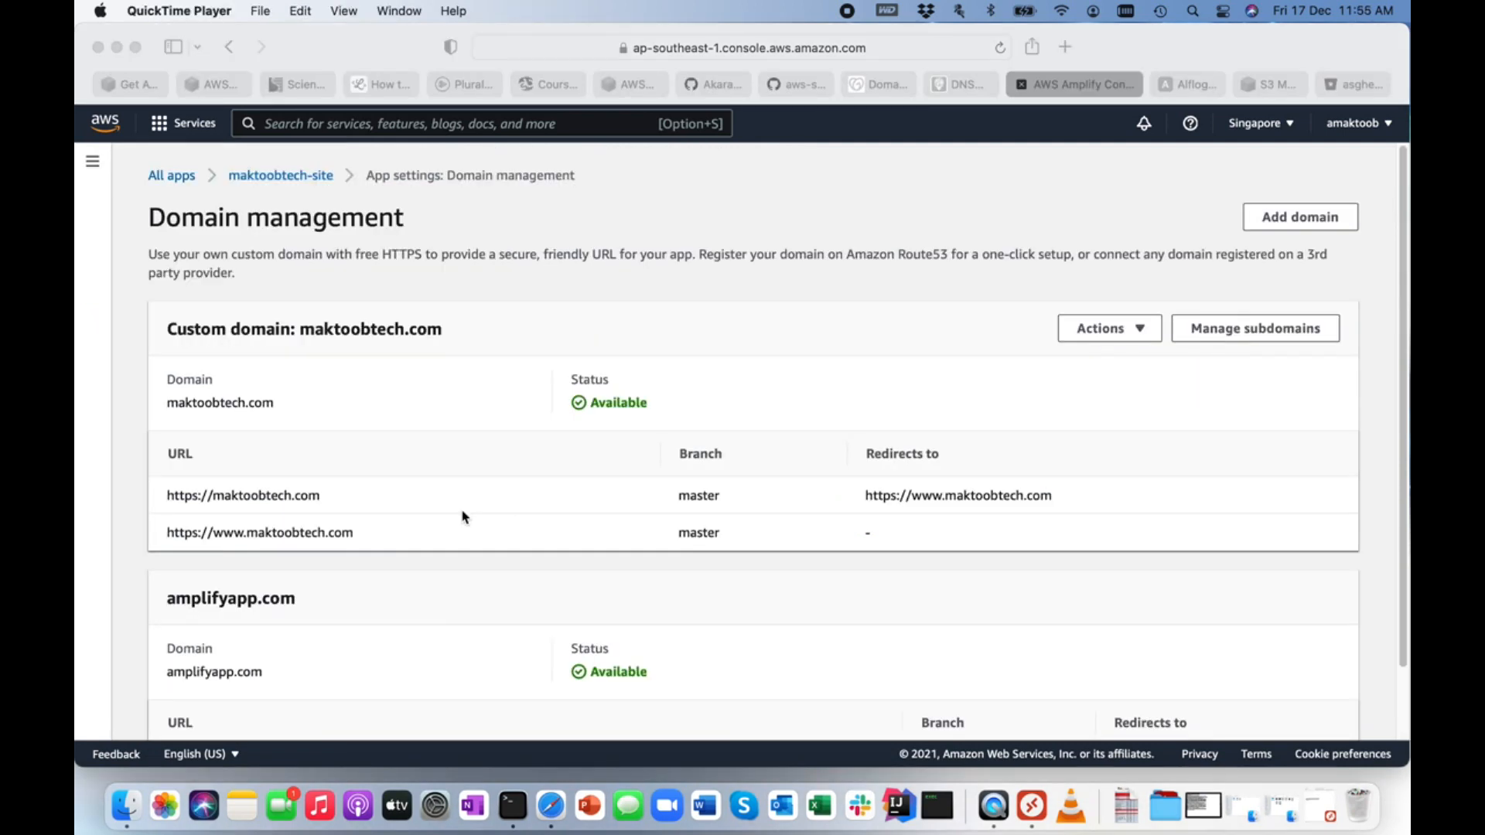
pyautogui.click(170, 499)
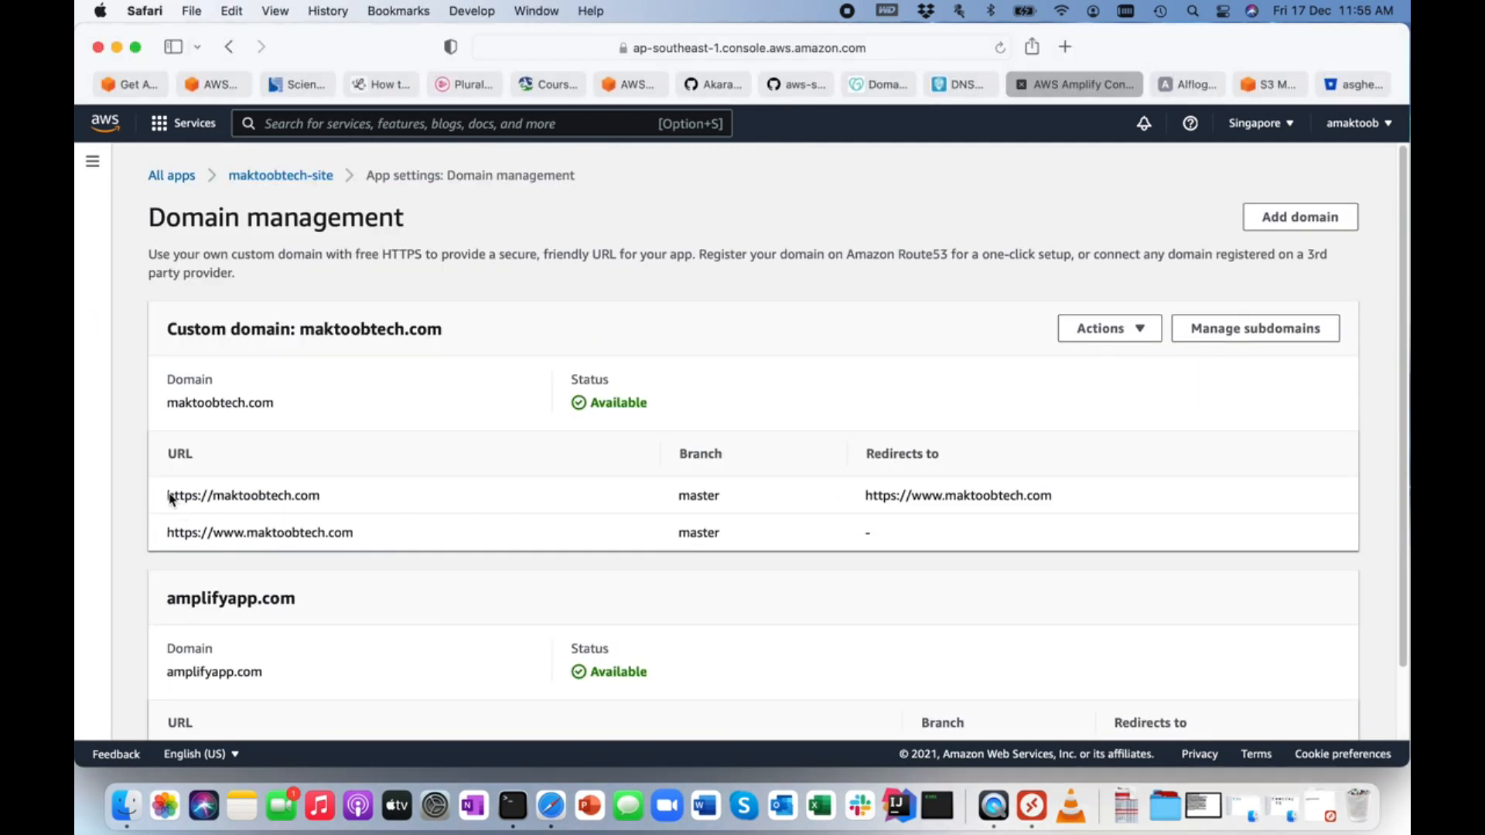
pyautogui.moveTo(169, 499); pyautogui.dragTo(328, 499)
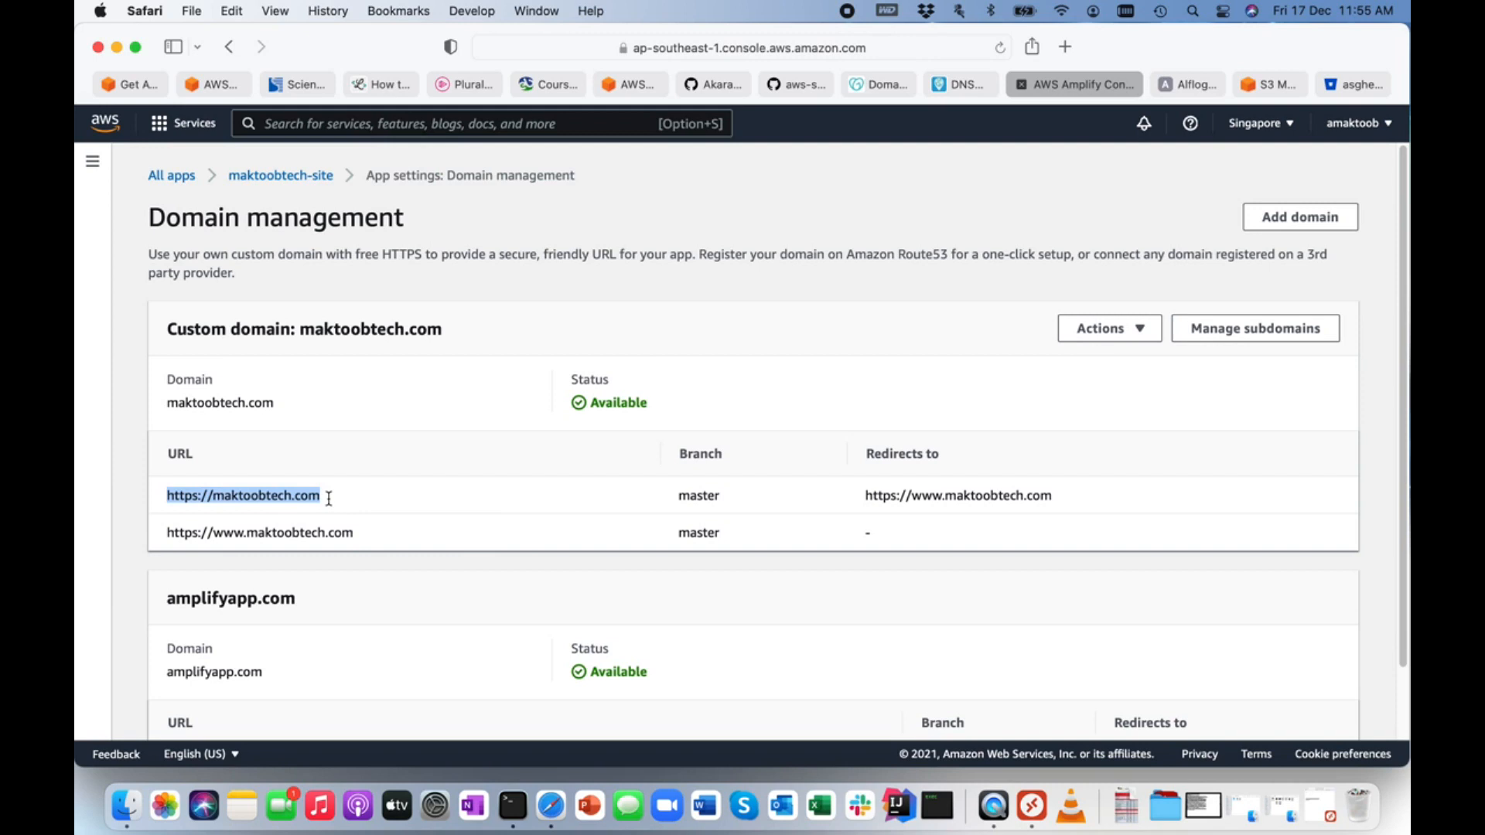
pyautogui.rightClick(283, 497)
pyautogui.click(319, 625)
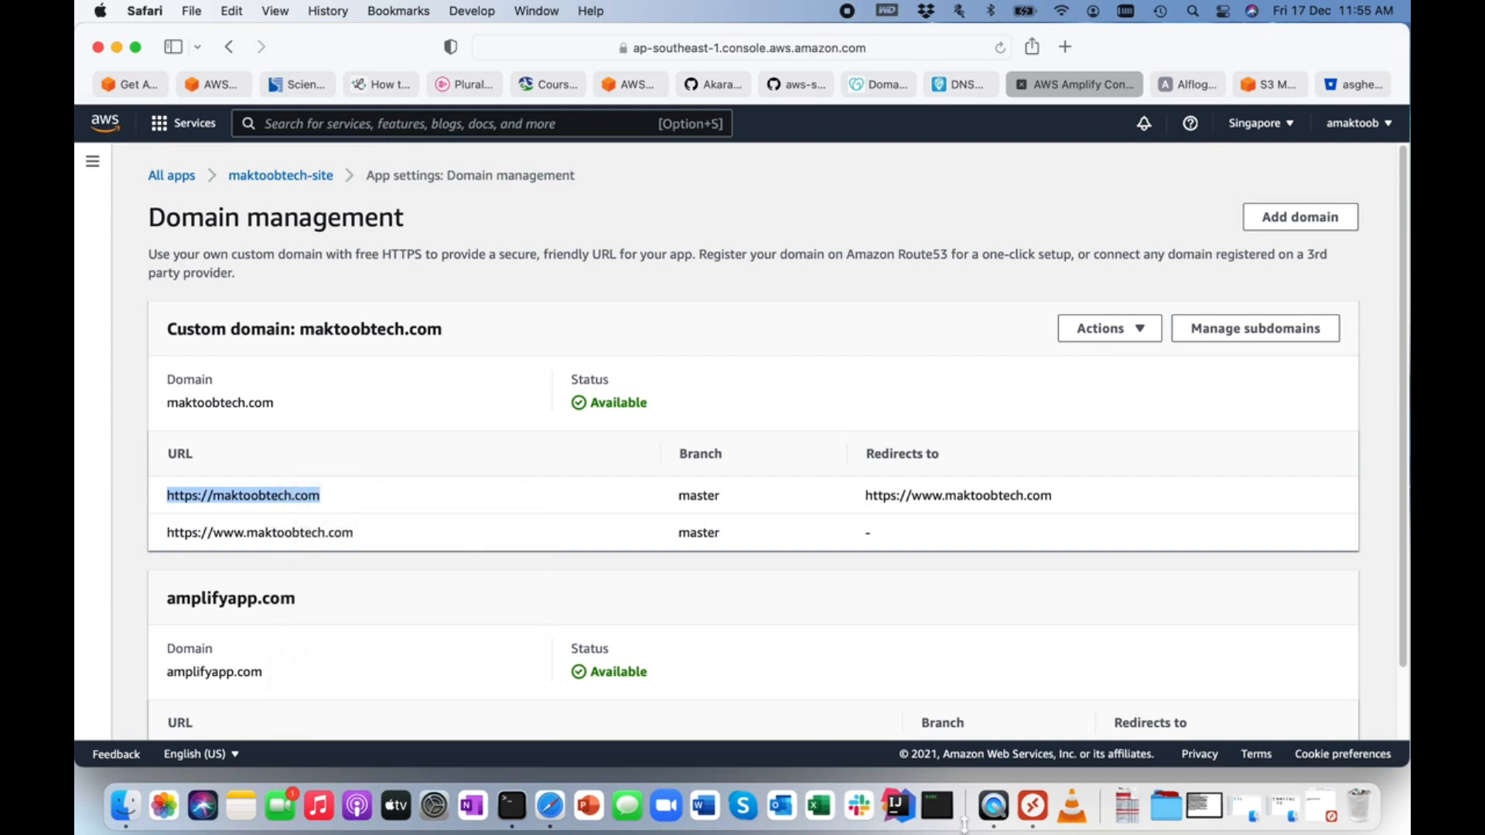
pyautogui.click(1033, 806)
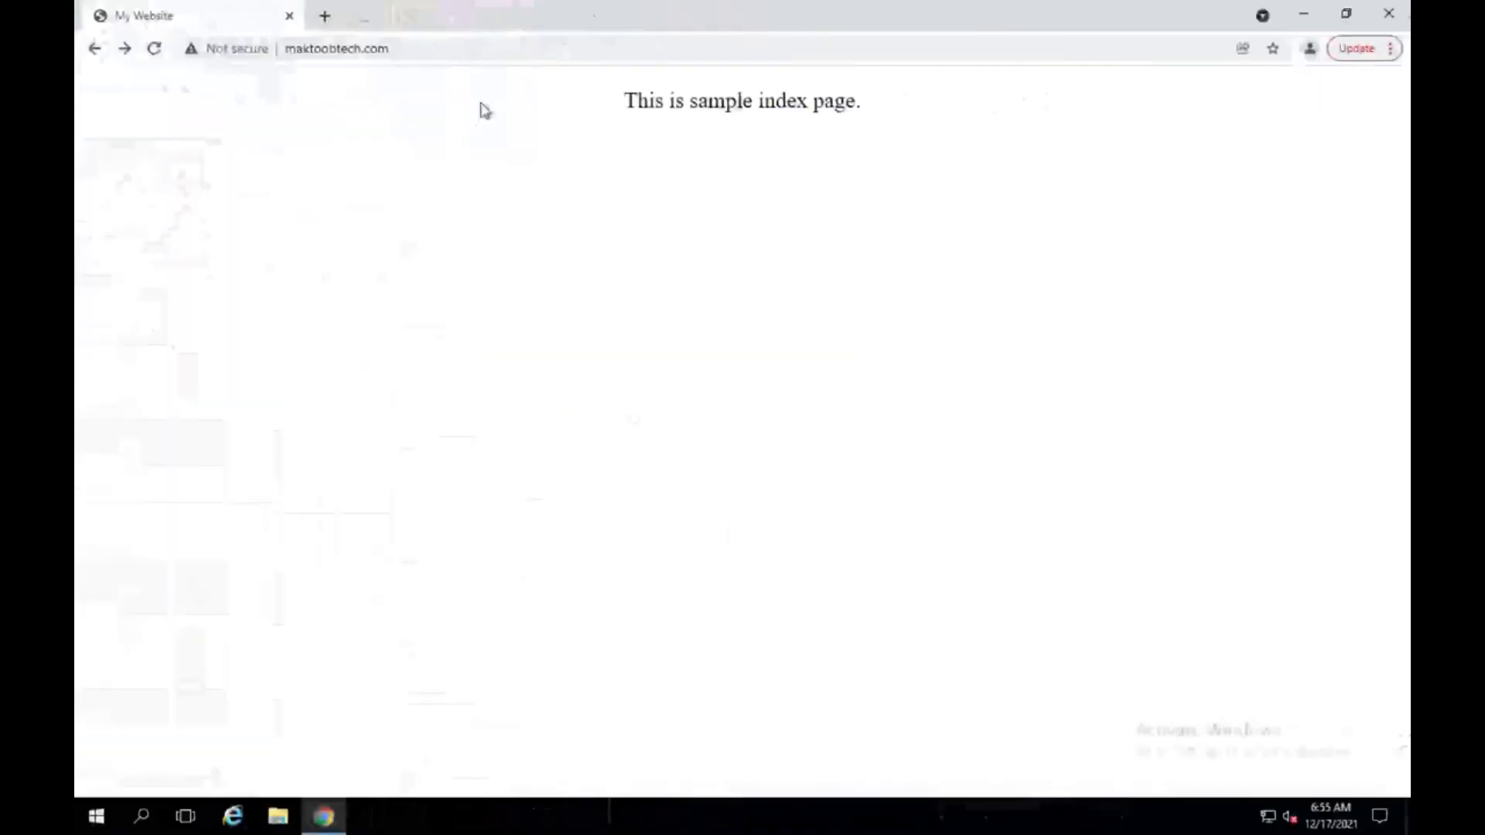
pyautogui.click(419, 51)
pyautogui.hotkey('ctrl', 'v')
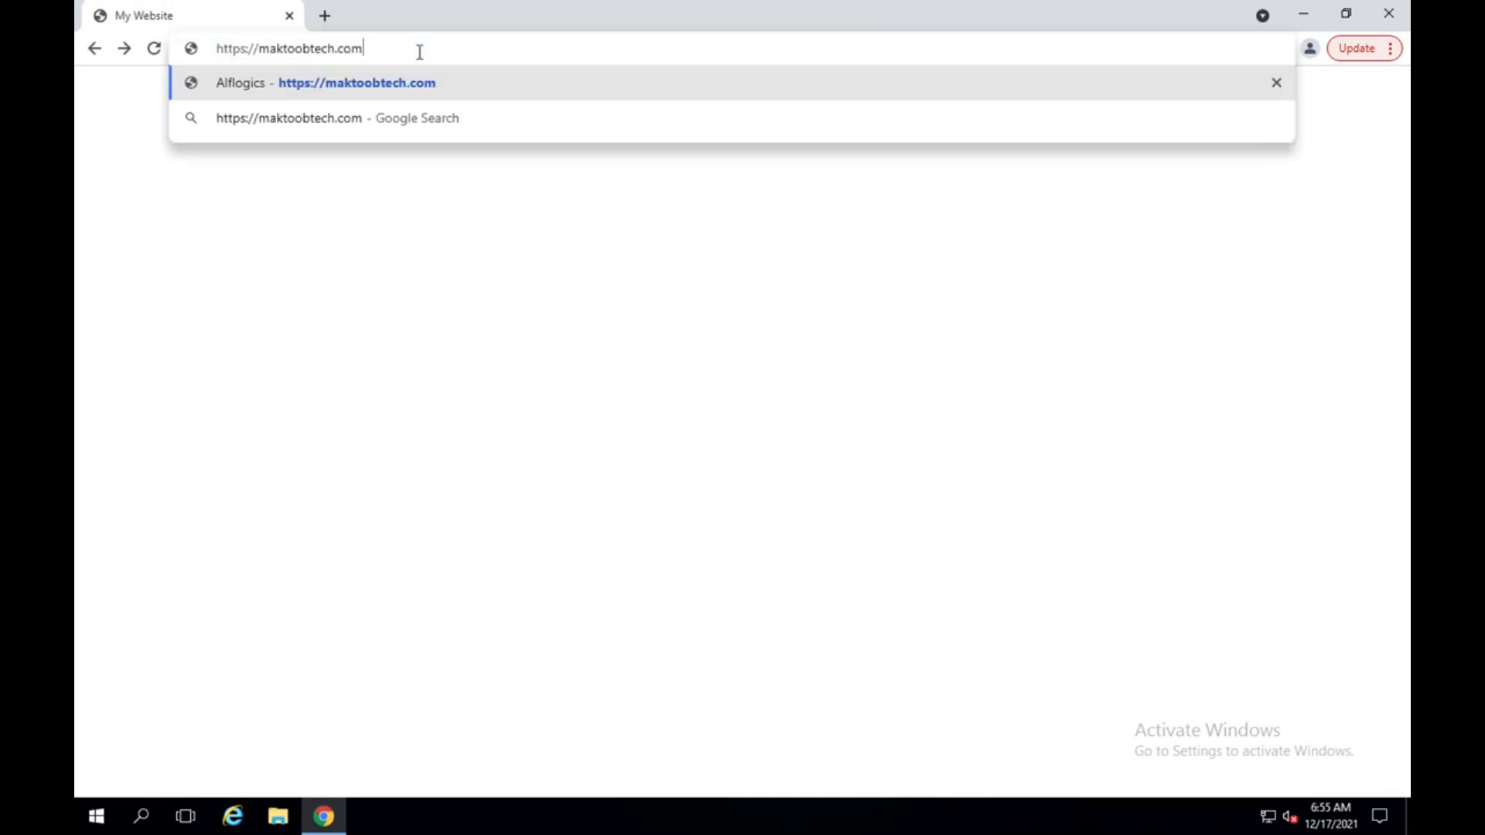
pyautogui.press('Return')
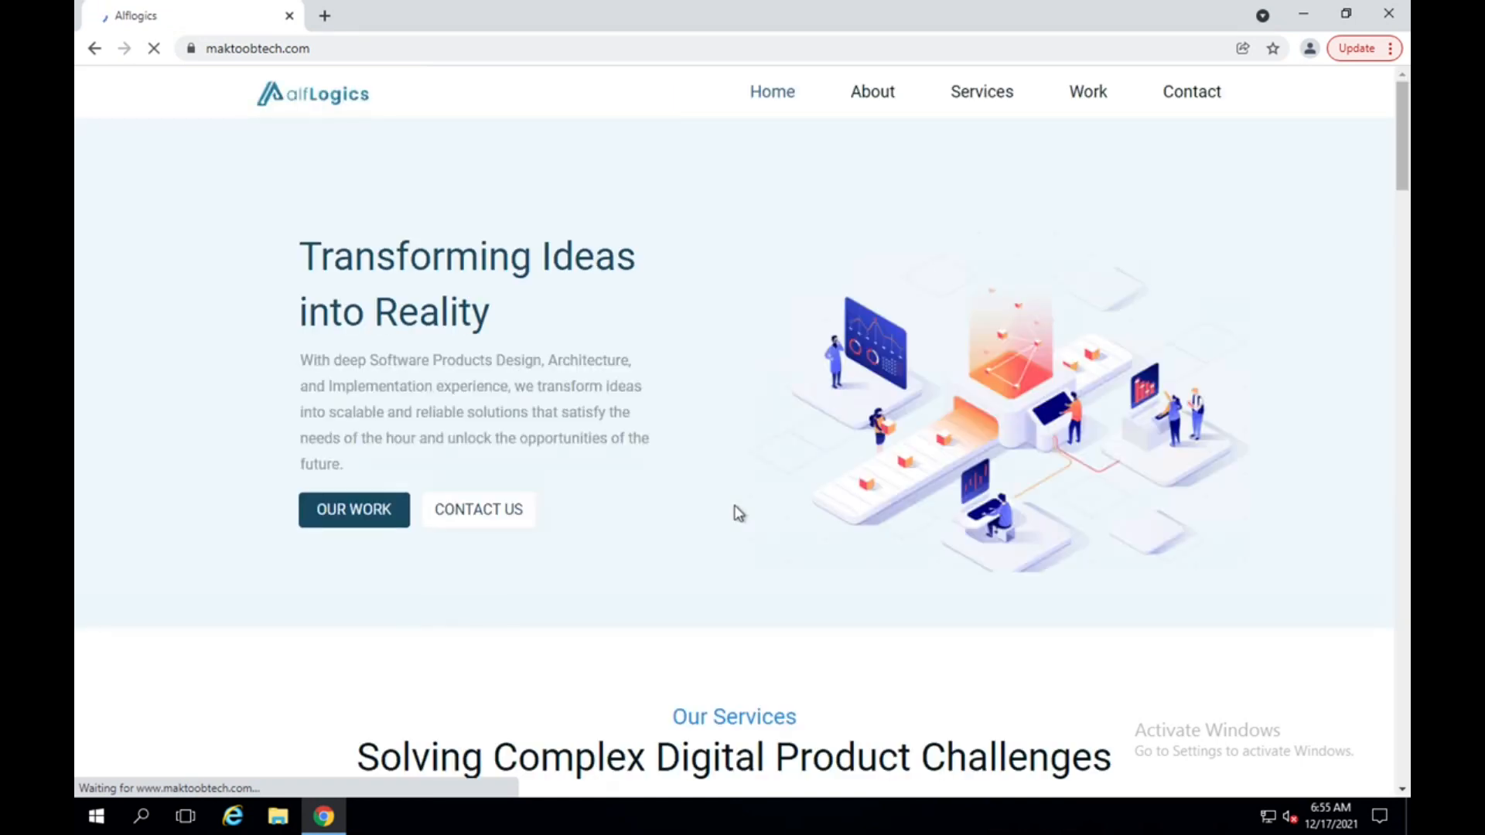
# Look through the deployed maktoobtech.com home page down to its footer, and return to the Amplify Domain management page.
pyautogui.scroll(-6, 738, 513)
pyautogui.scroll(-20, 739, 513)
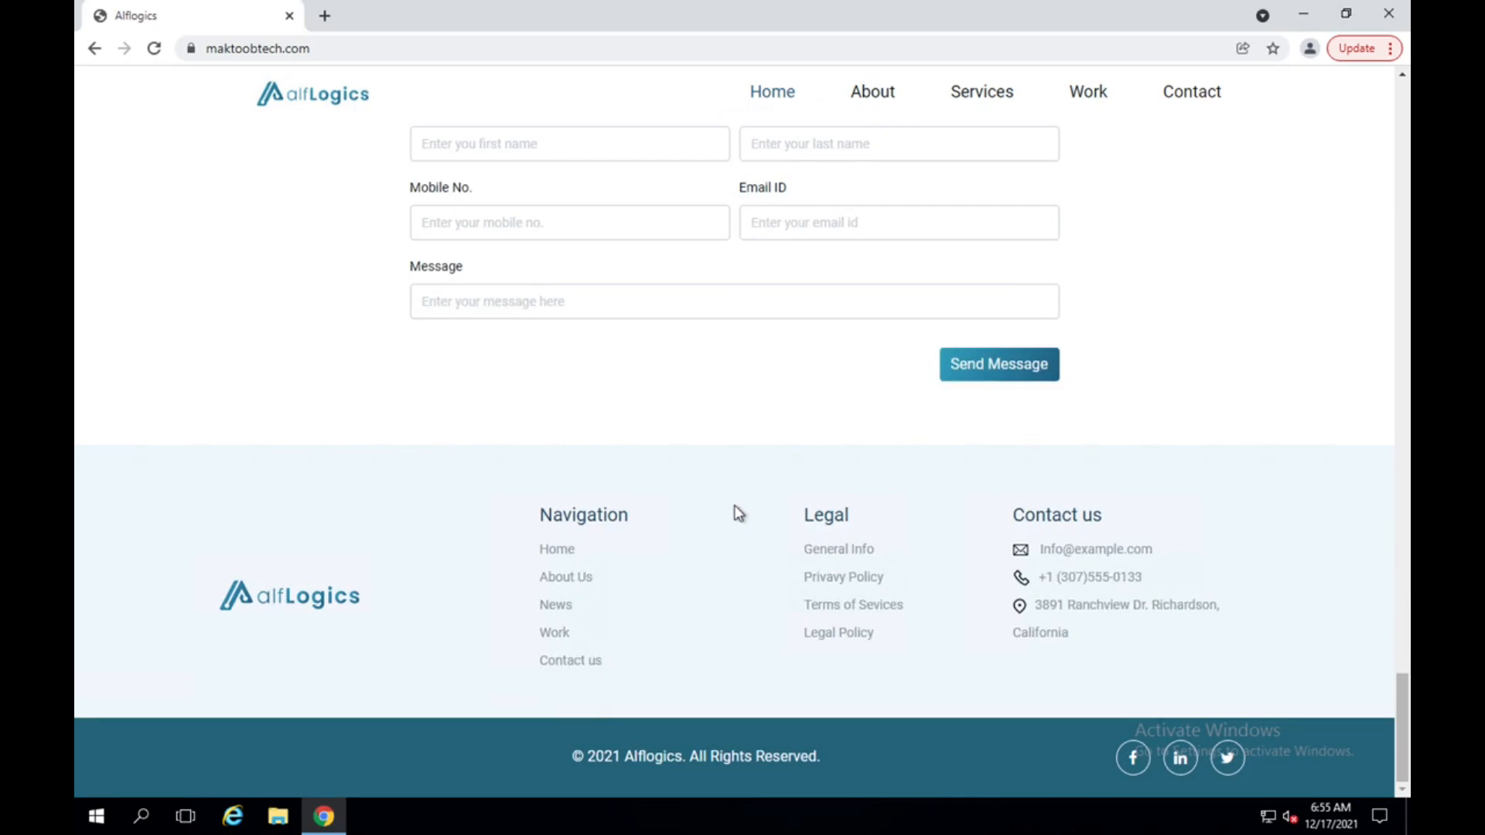
pyautogui.scroll(20, 738, 513)
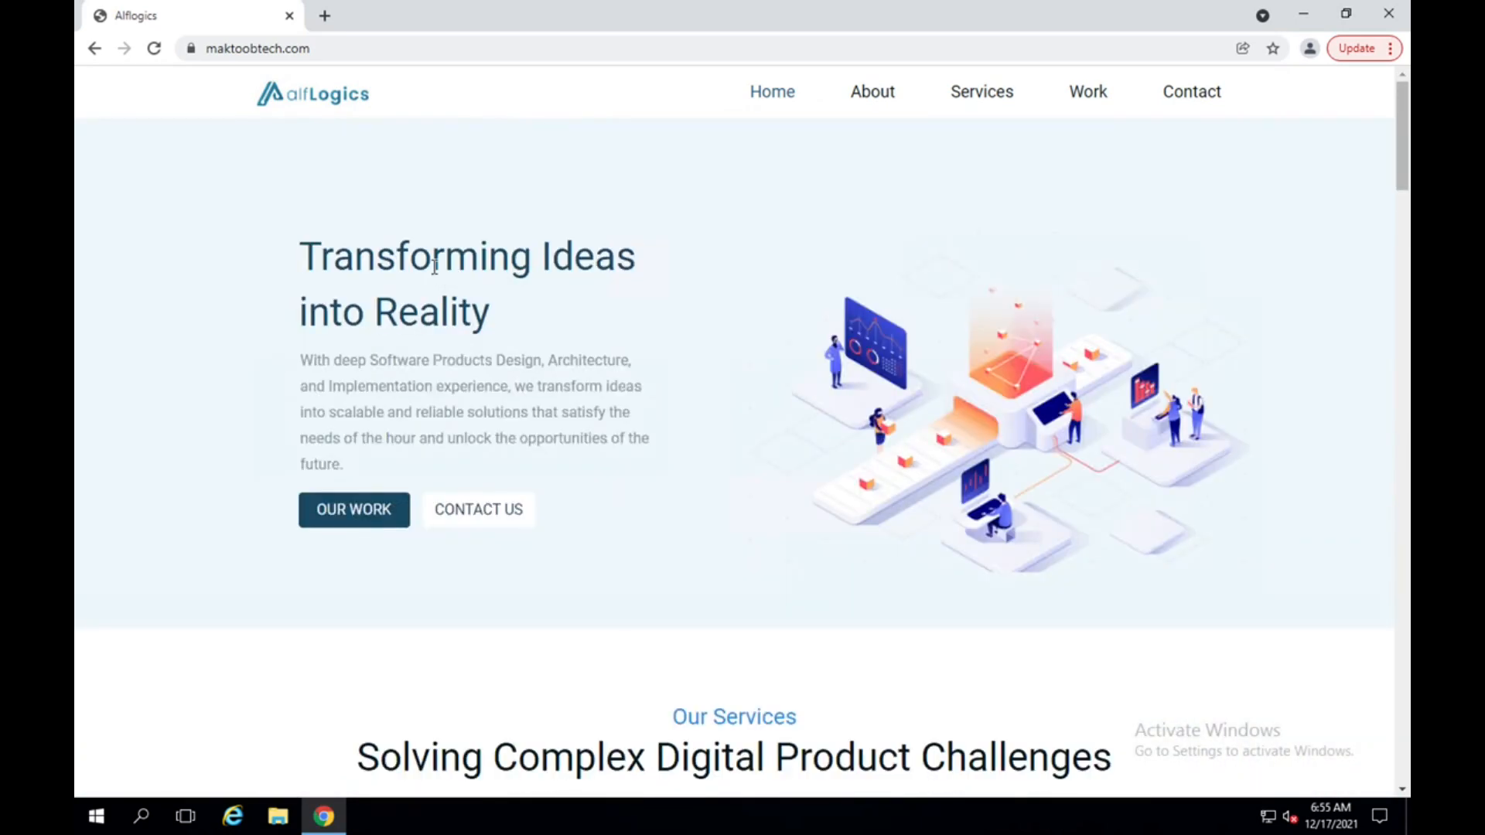
pyautogui.hotkey('ctrl', 'Left')
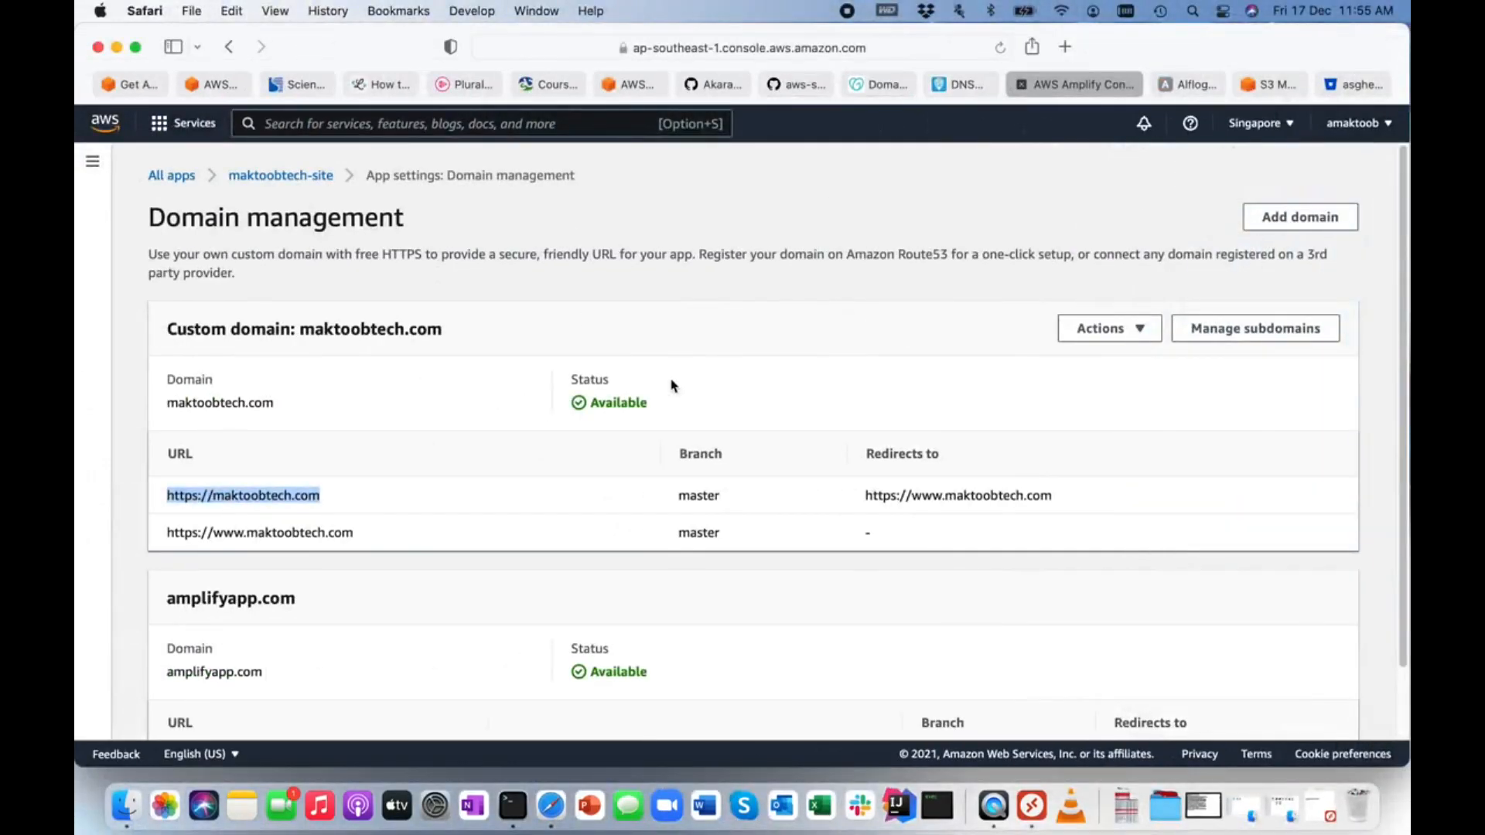